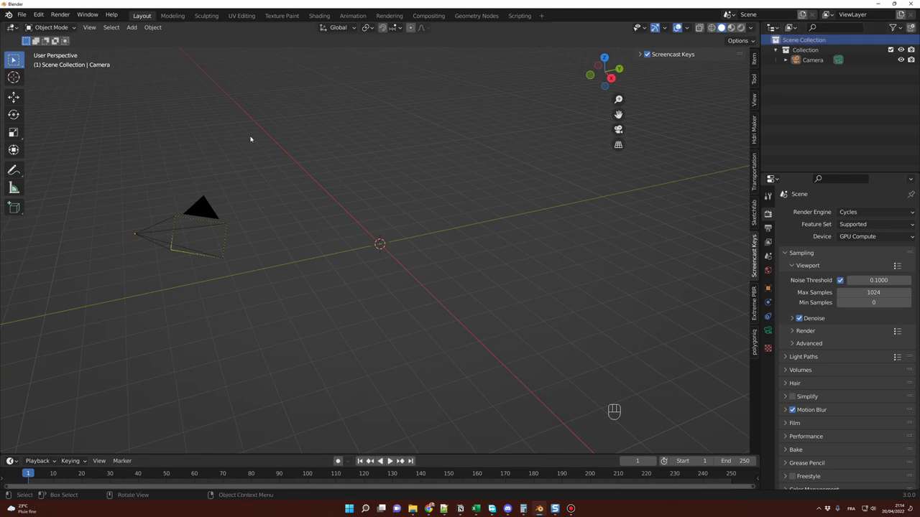
Append the Raptor collection from 8K_Raptor_V1.blend in the My Raptor models folder, keeping the default append options
{"action": "left_click", "coordinate": [23, 15]}
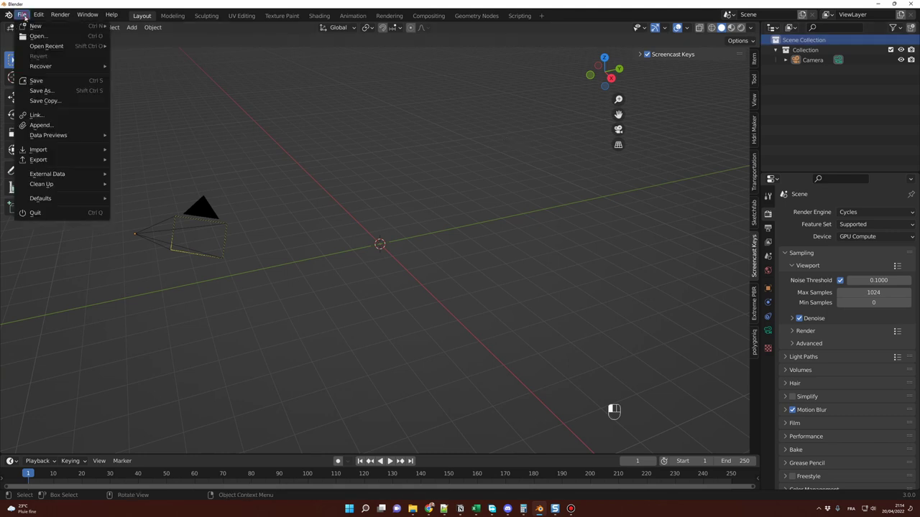
{"action": "left_click", "coordinate": [44, 125]}
{"action": "left_click", "coordinate": [235, 321]}
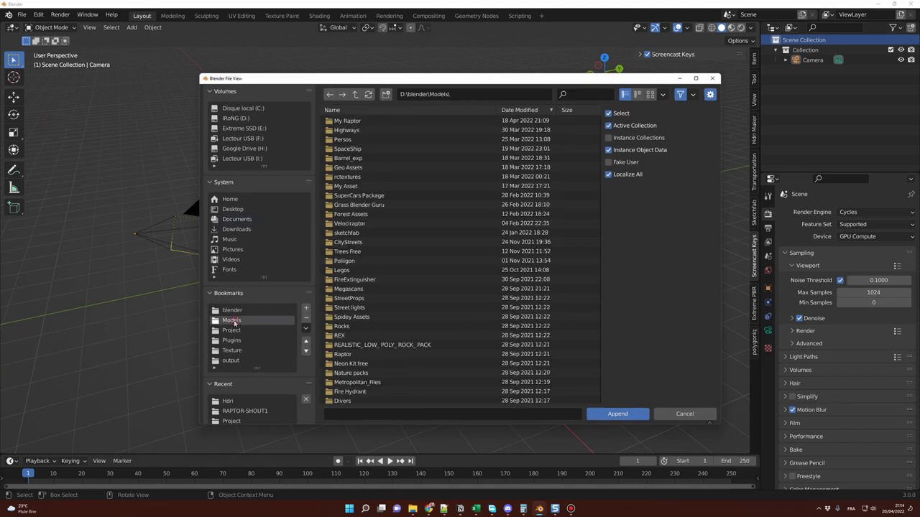
{"action": "double_click", "coordinate": [356, 121]}
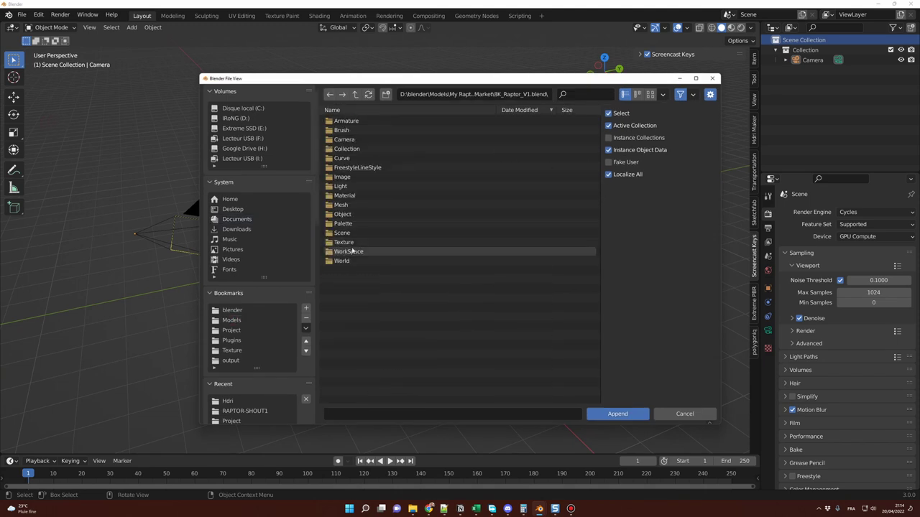
{"action": "double_click", "coordinate": [348, 148]}
{"action": "left_click", "coordinate": [348, 150]}
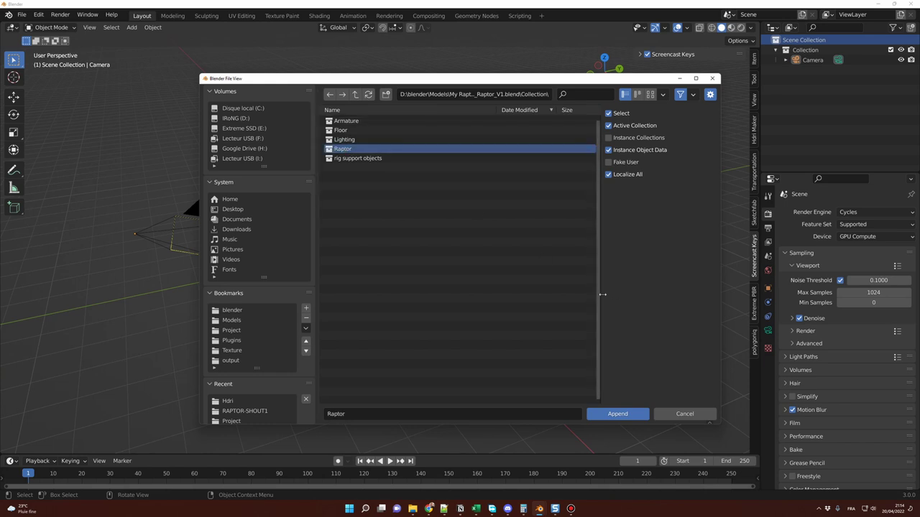
{"action": "left_click", "coordinate": [617, 415]}
{"action": "middle_click_drag", "start_coordinate": [571, 263], "coordinate": [537, 269]}
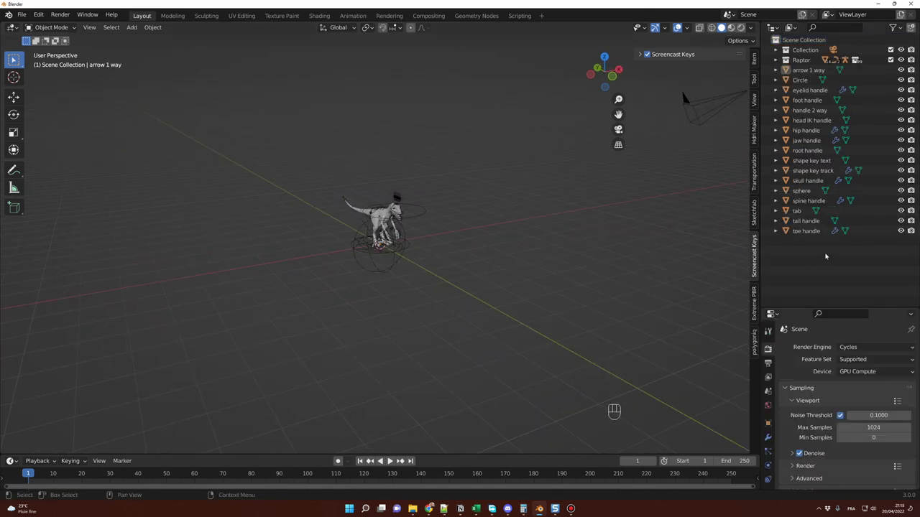
Create a new collection in the scene and name it NN
{"action": "right_click", "coordinate": [826, 255]}
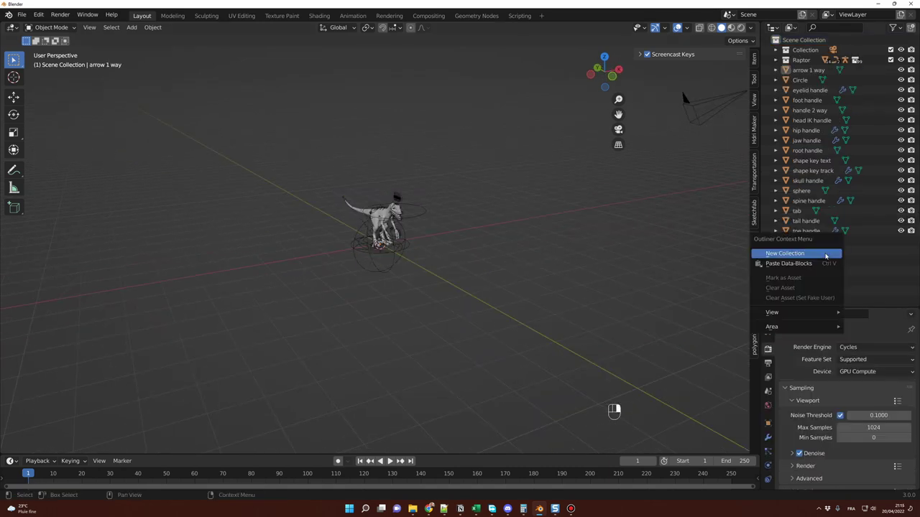
{"action": "left_click", "coordinate": [825, 252]}
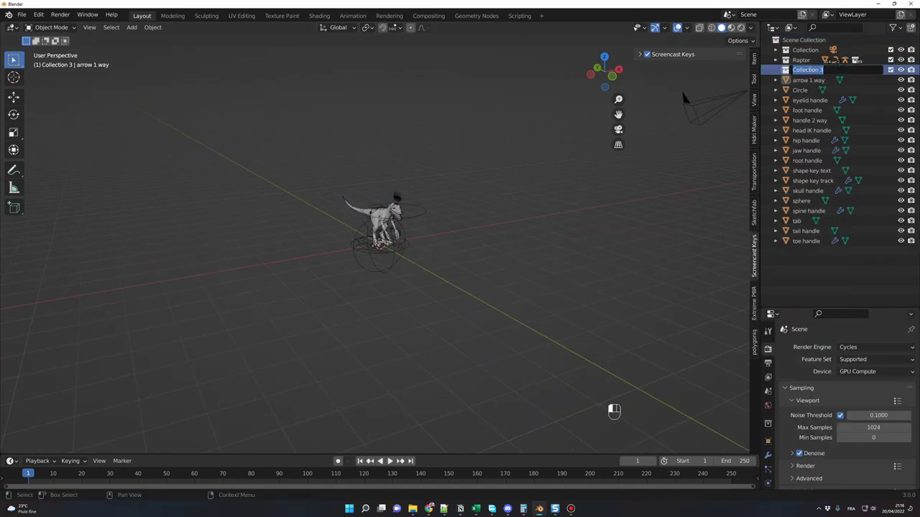
{"action": "type", "text": "NN"}
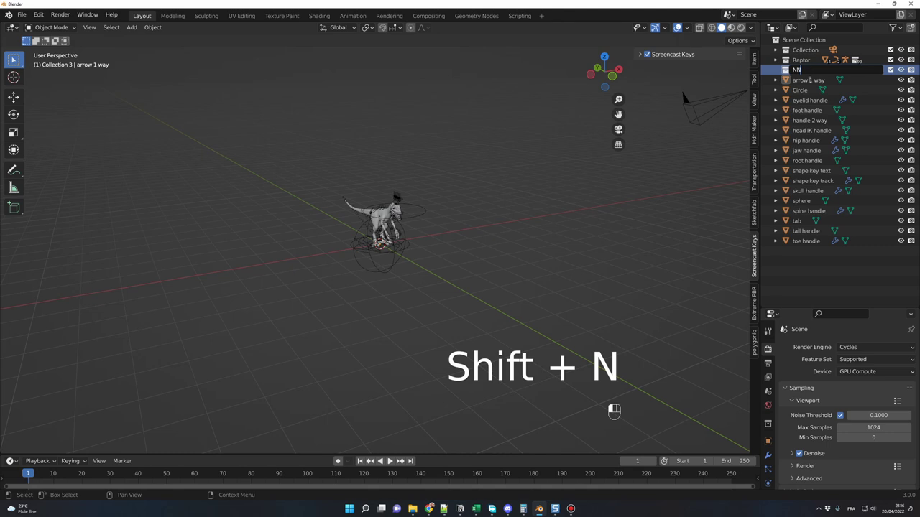
Move all loose rig handle objects from arrow 1 way to toe handle into the NN collection and hide it in the viewport
{"action": "left_click", "coordinate": [808, 79]}
{"action": "left_click", "coordinate": [802, 242], "text": "shift"}
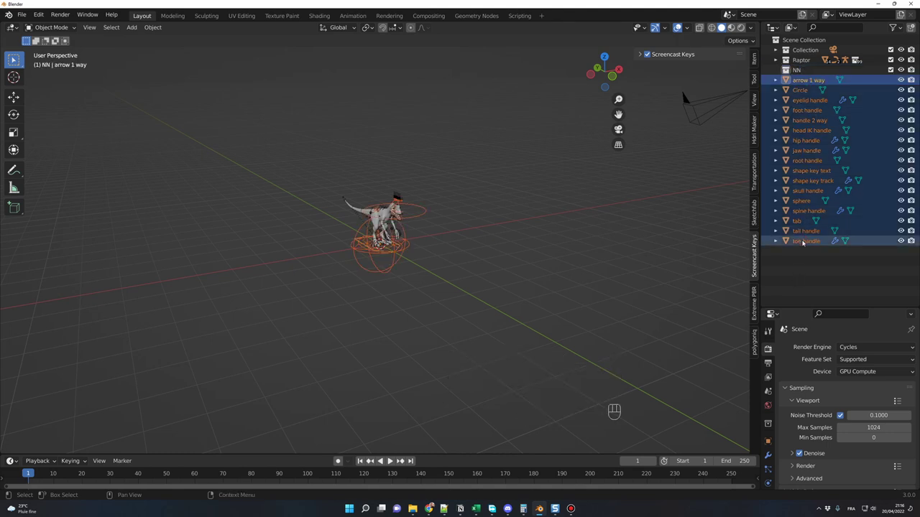
{"action": "key", "text": "m"}
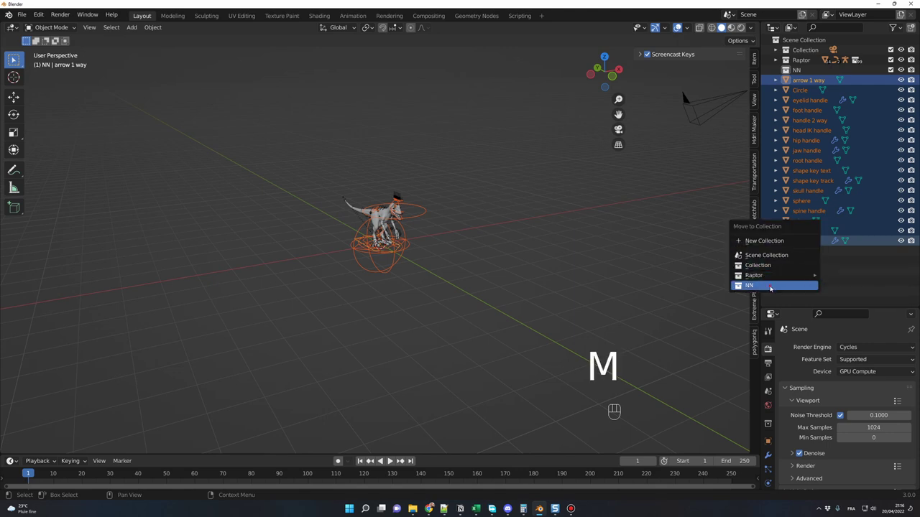
{"action": "left_click", "coordinate": [769, 285]}
{"action": "left_click", "coordinate": [900, 70]}
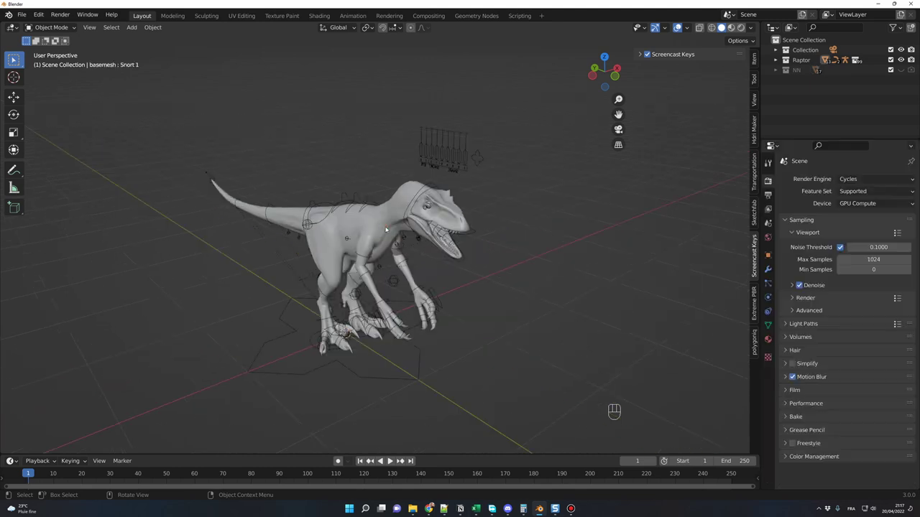
Select the raptor's basemesh and set its Multires modifier's Level Viewport to 0
{"action": "left_click", "coordinate": [386, 229]}
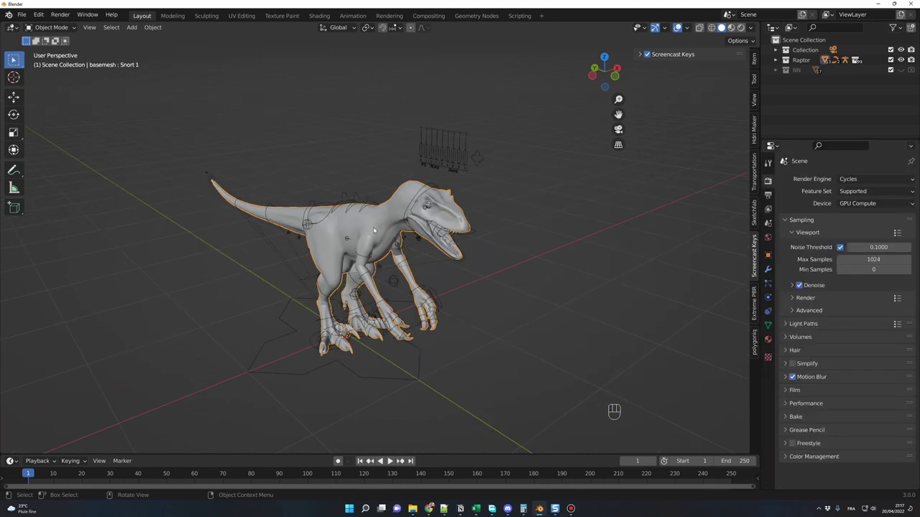
{"action": "left_click", "coordinate": [768, 270]}
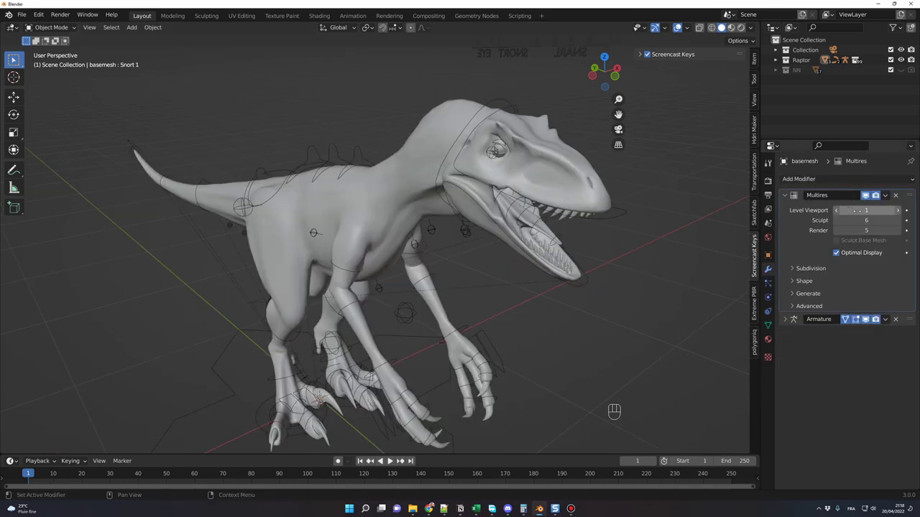
{"action": "left_click", "coordinate": [853, 210]}
{"action": "type", "text": "0"}
{"action": "key", "text": "Return"}
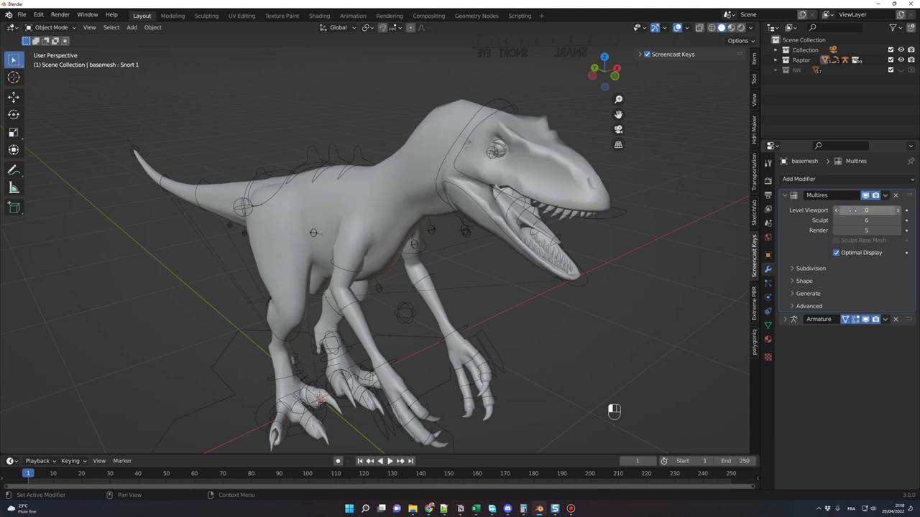
Raise the Multires Level Viewport to 6 and inspect the raptor's sculpted skin detail
{"action": "left_click", "coordinate": [851, 209]}
{"action": "key", "text": "Return"}
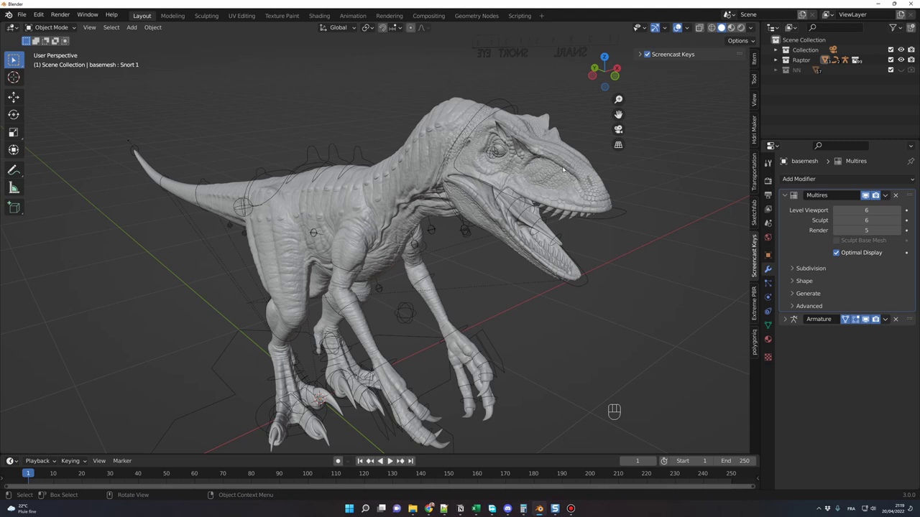
{"action": "middle_click_drag", "start_coordinate": [523, 161], "coordinate": [457, 222]}
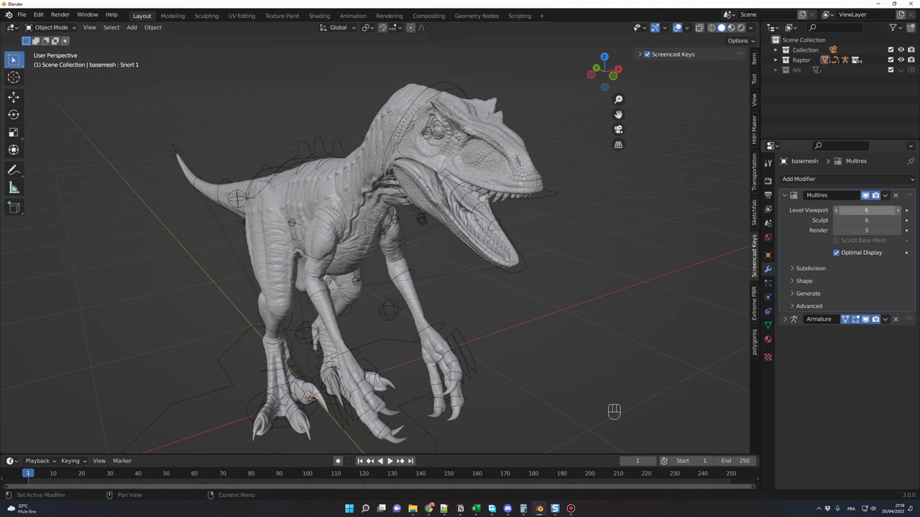
Return the Multires Level Viewport to 0 to lighten the raptor mesh in the viewport
{"action": "left_click", "coordinate": [844, 210]}
{"action": "type", "text": "0"}
{"action": "left_click", "coordinate": [539, 207]}
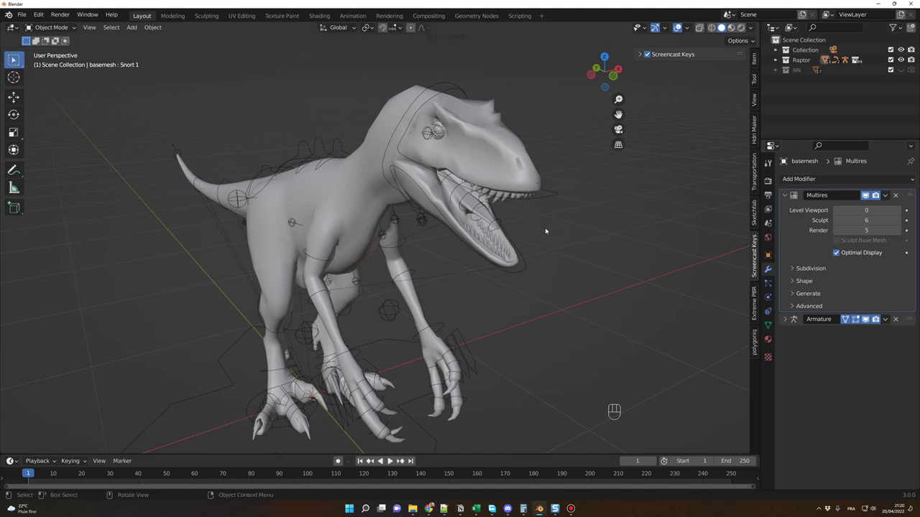
Switch to the Poly Haven site in the browser, search its HDRIs for "monk" and open a result
{"action": "key", "text": "alt+Tab"}
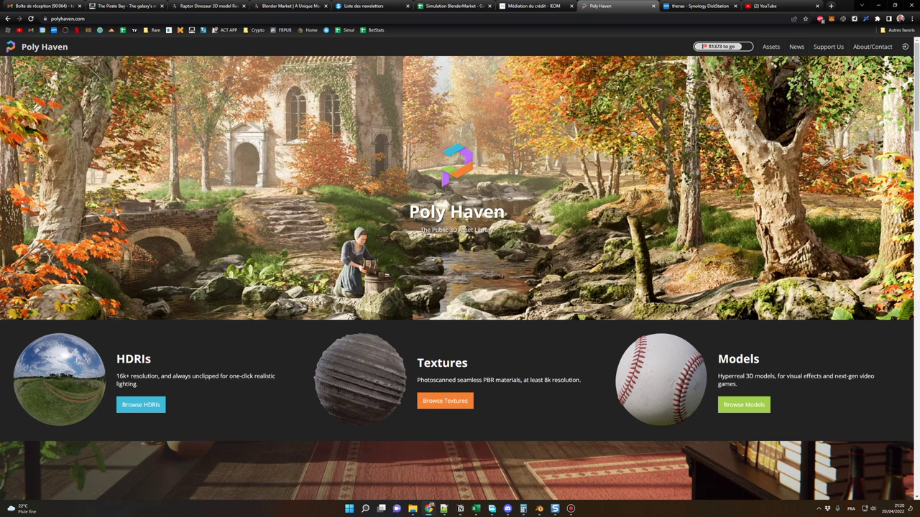
{"action": "left_click", "coordinate": [142, 407]}
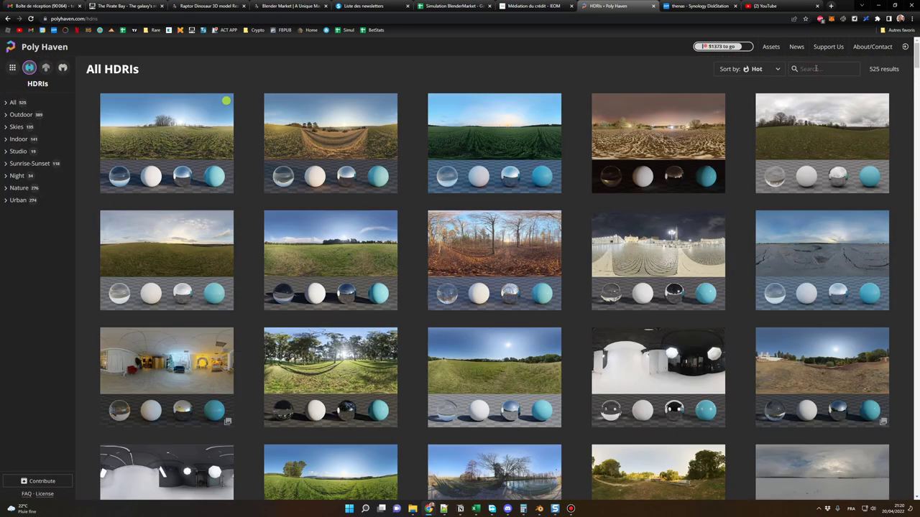
{"action": "left_click", "coordinate": [815, 68]}
{"action": "type", "text": "monk"}
{"action": "left_click", "coordinate": [508, 140]}
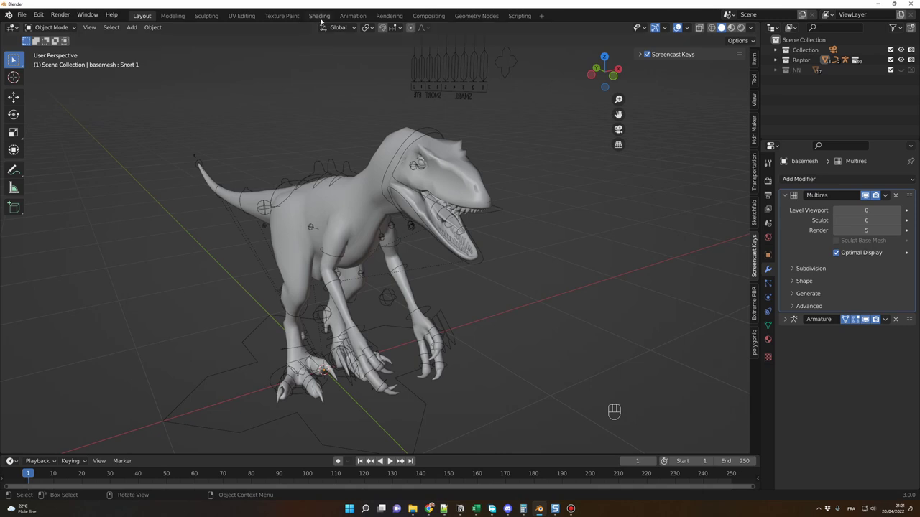
Back in Blender's World shader, connect a new Environment Texture node to the Background color and load monks_forest_8k.exr
{"action": "left_click", "coordinate": [319, 16]}
{"action": "left_click", "coordinate": [161, 294]}
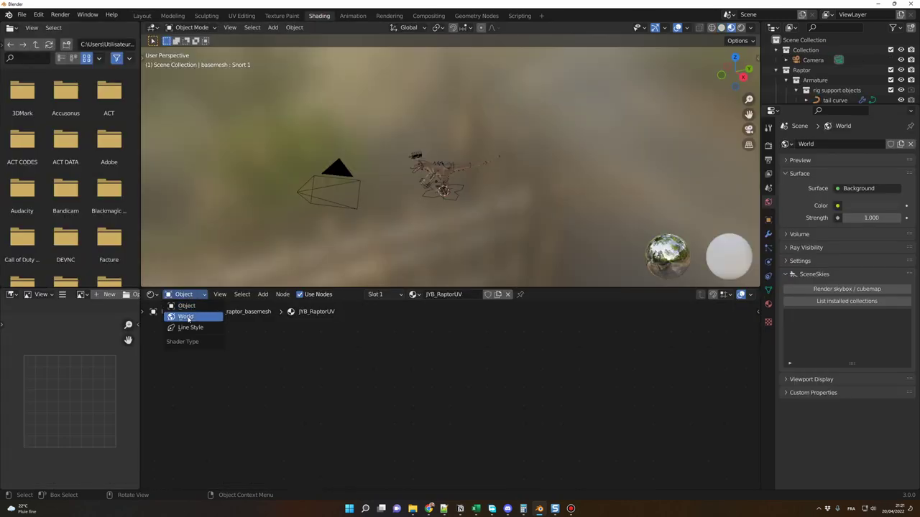
{"action": "left_click", "coordinate": [185, 316]}
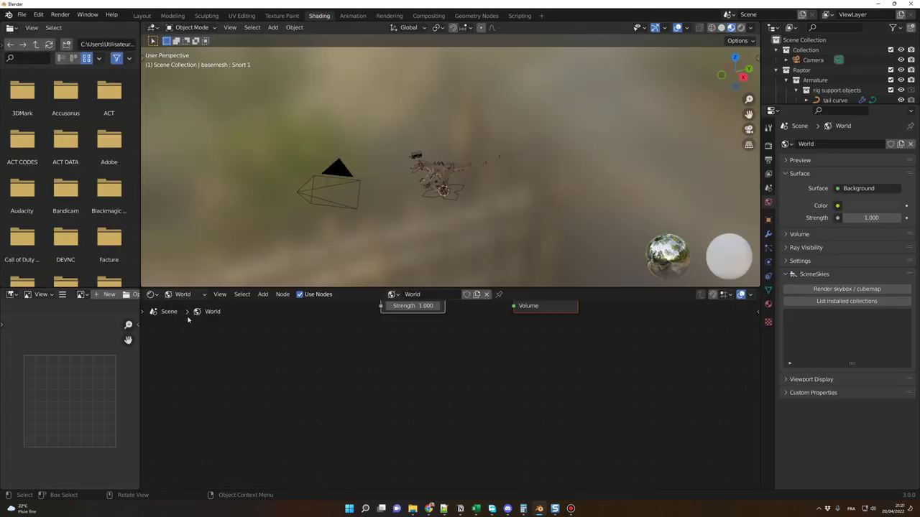
{"action": "key", "text": "shift+a"}
{"action": "left_click", "coordinate": [332, 373]}
{"action": "type", "text": "envi"}
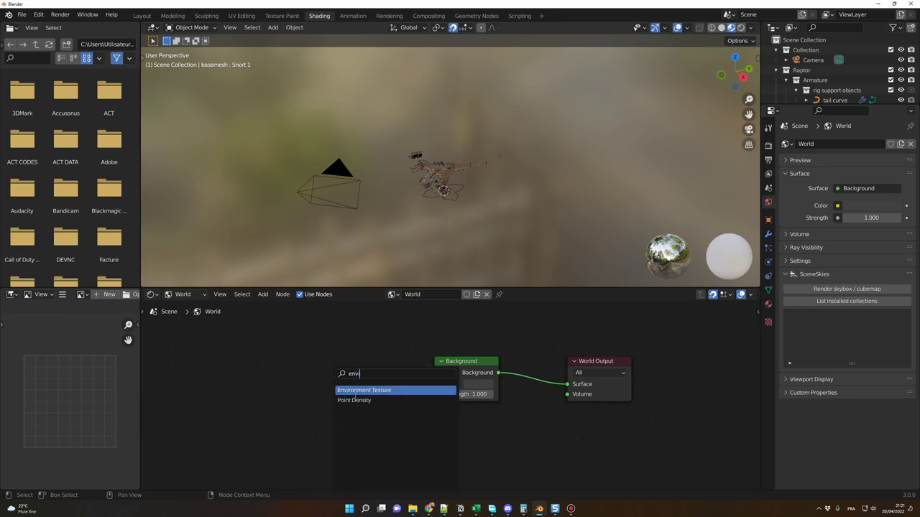
{"action": "key", "text": "Return"}
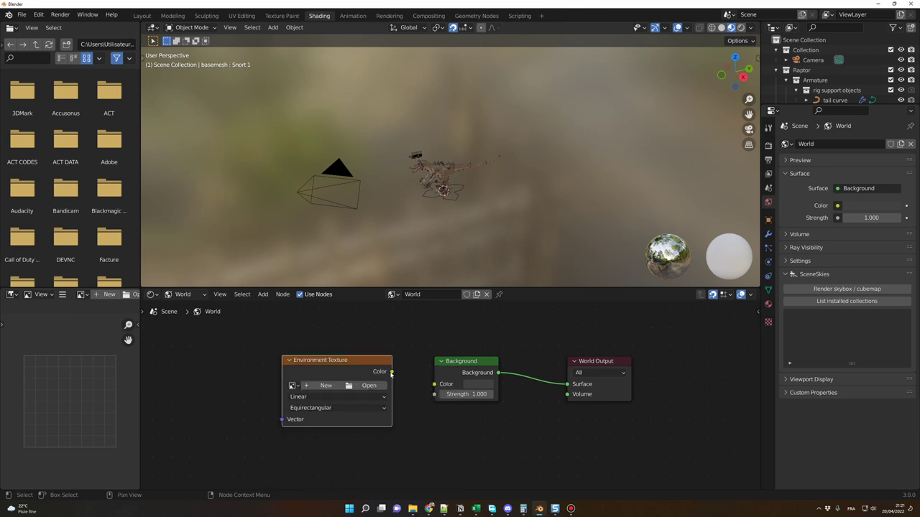
{"action": "left_click_drag", "start_coordinate": [392, 372], "coordinate": [432, 387]}
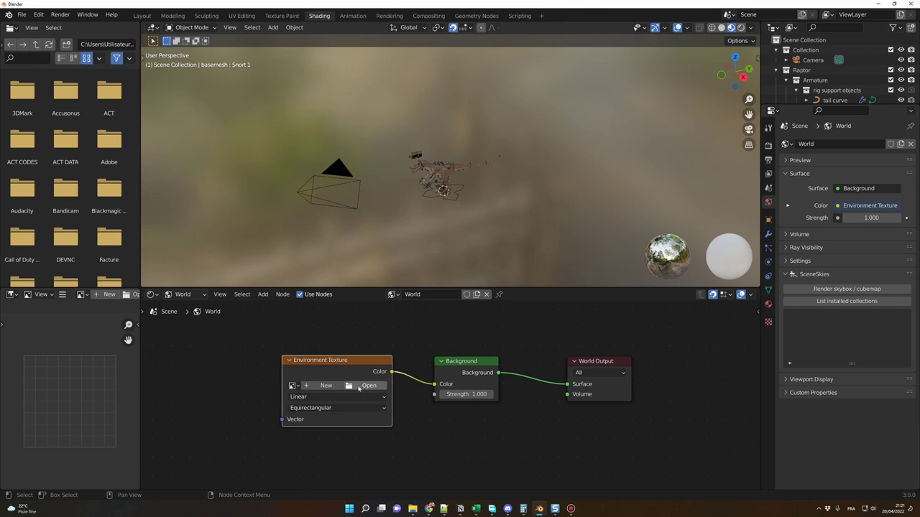
{"action": "left_click", "coordinate": [363, 389]}
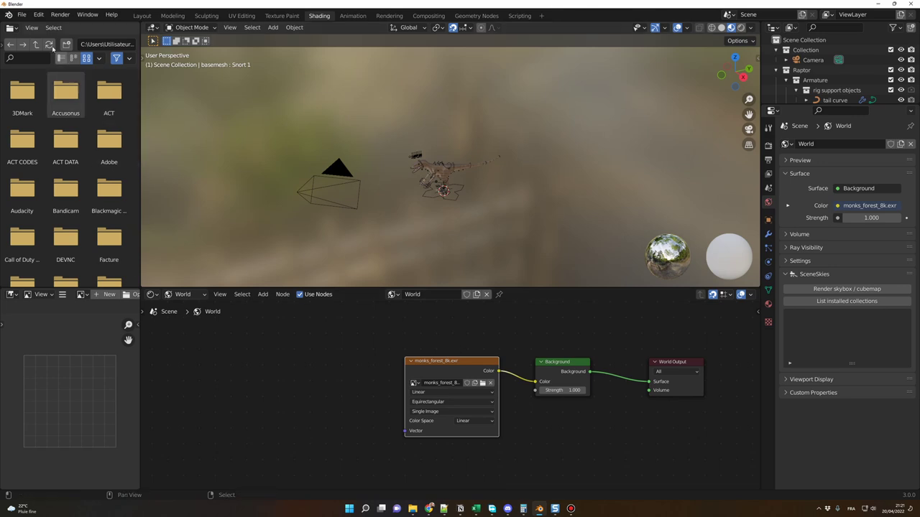
Search the add-on preferences for "wran" and check that Node Wrangler is enabled
{"action": "left_click", "coordinate": [38, 14]}
{"action": "left_click", "coordinate": [72, 156]}
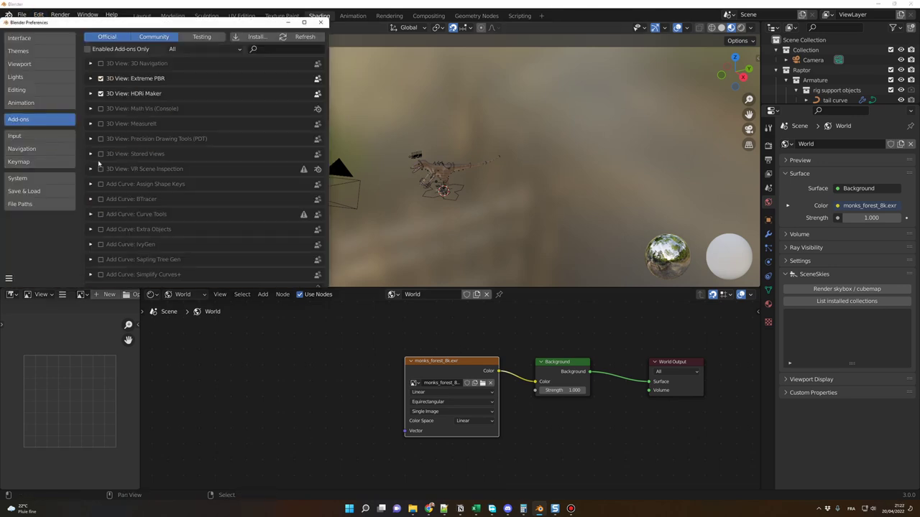
{"action": "left_click", "coordinate": [270, 49]}
{"action": "type", "text": "wran"}
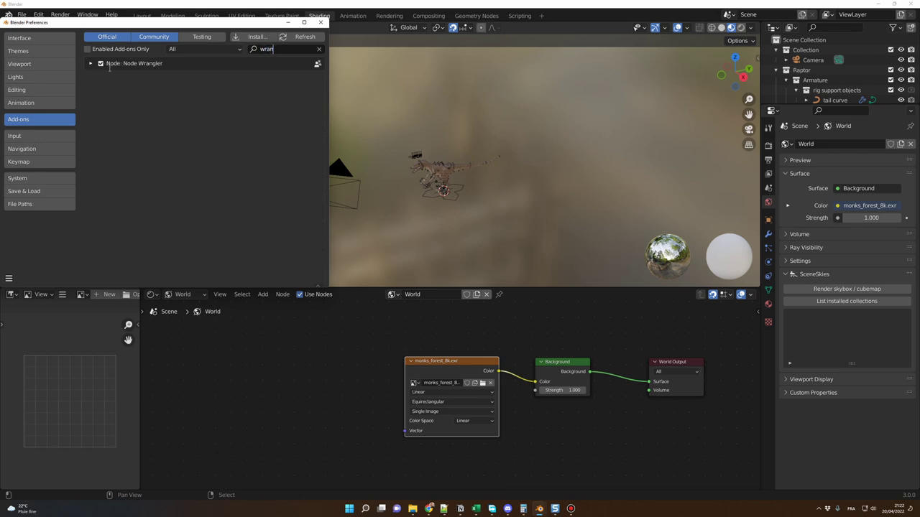
{"action": "left_click", "coordinate": [320, 23]}
Add Mapping and Texture Coordinate nodes to the monks_forest_8k.exr texture node with Node Wrangler
{"action": "left_click", "coordinate": [454, 362]}
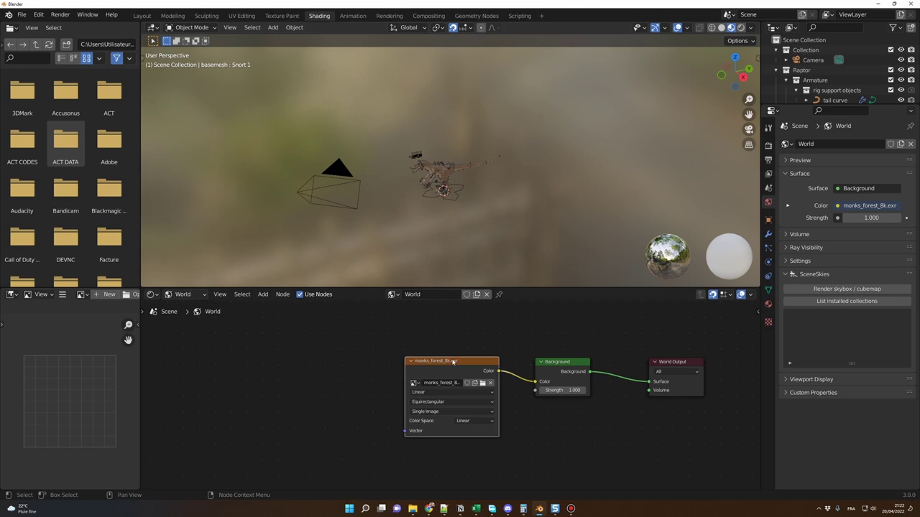
{"action": "key", "text": "ctrl+t"}
{"action": "middle_click_drag", "start_coordinate": [332, 456], "coordinate": [347, 424]}
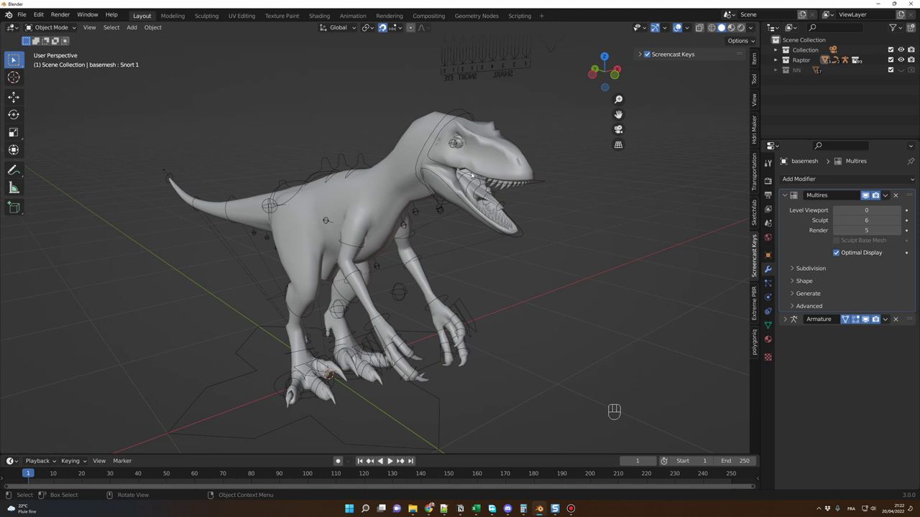
Preview the raptor with its HDRI environment in Rendered viewport shading and return to Solid shading
{"action": "key", "text": "z"}
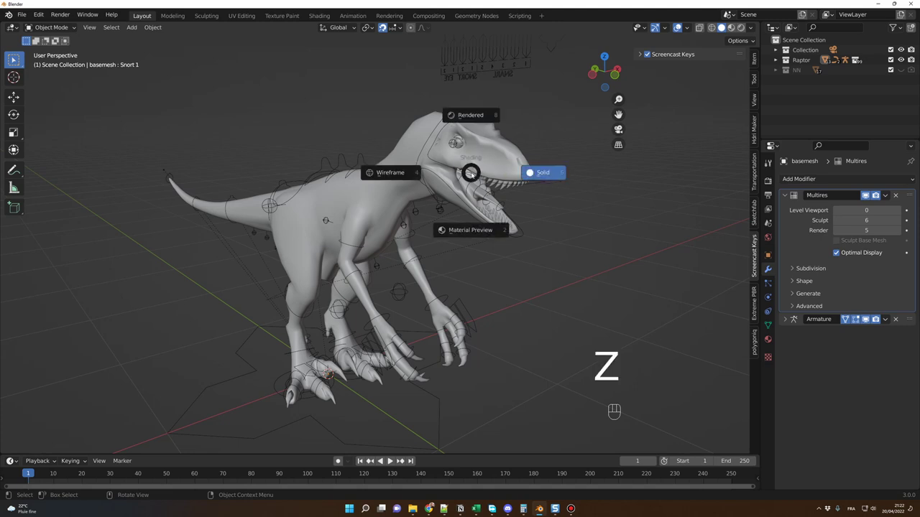
{"action": "left_click", "coordinate": [468, 115]}
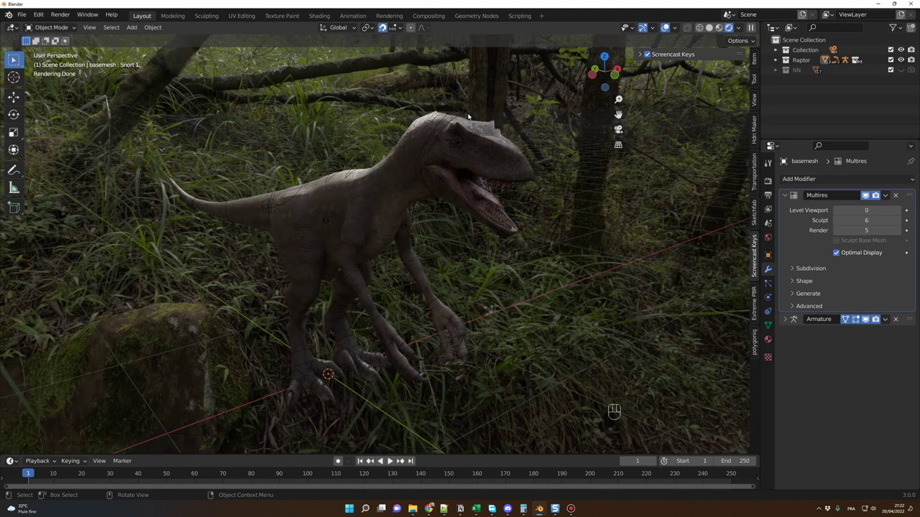
{"action": "key", "text": "z"}
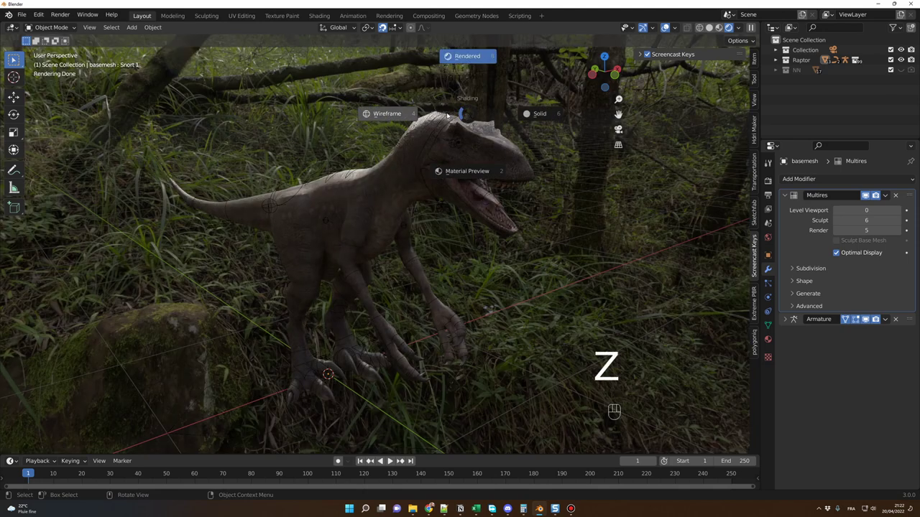
{"action": "left_click", "coordinate": [536, 113]}
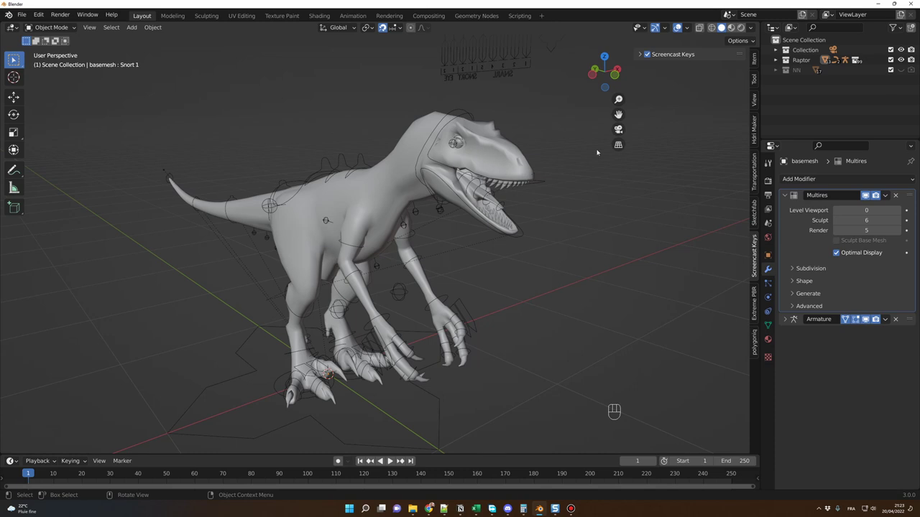
Select the scene camera, look through it and show the 3D view's View Lock settings
{"action": "left_click", "coordinate": [775, 50]}
{"action": "left_click", "coordinate": [811, 60]}
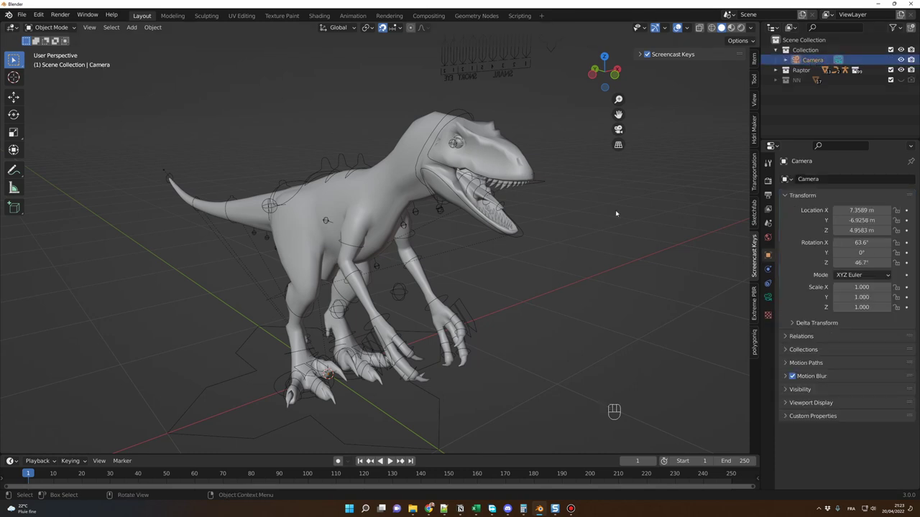
{"action": "key", "text": "KP_0"}
{"action": "key", "text": "Escape"}
{"action": "key", "text": "n"}
{"action": "key", "text": "n"}
{"action": "left_click", "coordinate": [748, 99]}
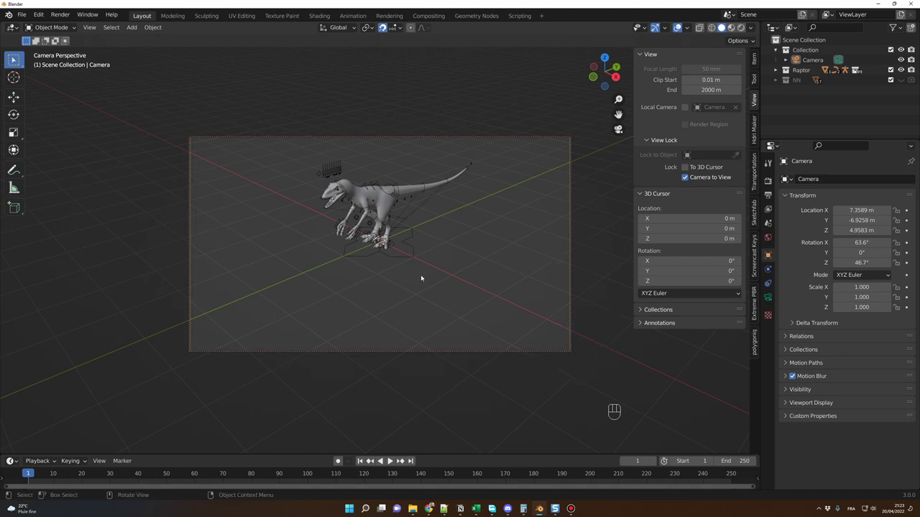
With the camera locked to the view, reposition it to frame the raptor's head and upper body from the side
{"action": "middle_click_drag", "start_coordinate": [421, 278], "coordinate": [548, 233]}
{"action": "middle_click_drag", "start_coordinate": [475, 237], "coordinate": [450, 192], "text": "shift"}
{"action": "middle_click_drag", "start_coordinate": [450, 214], "coordinate": [438, 240]}
{"action": "middle_click_drag", "start_coordinate": [438, 250], "coordinate": [467, 224], "text": "shift"}
{"action": "scroll", "coordinate": [467, 224], "scroll_direction": "down", "scroll_amount": 2}
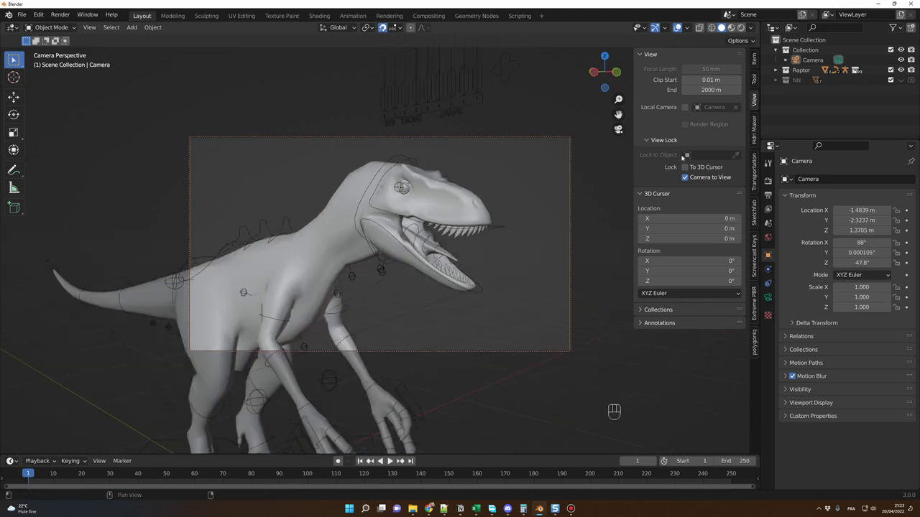
Set the camera's focal length to 100 mm
{"action": "left_click", "coordinate": [812, 61]}
{"action": "left_click", "coordinate": [768, 298]}
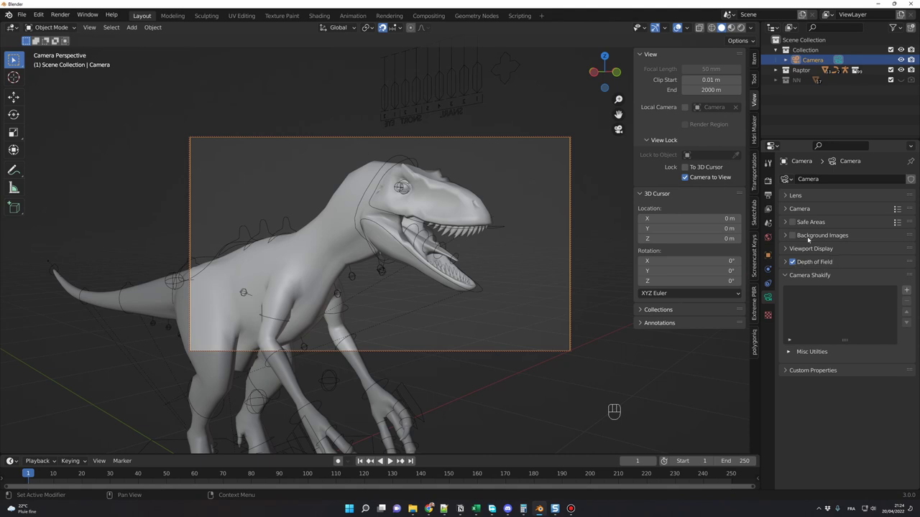
{"action": "left_click", "coordinate": [789, 201]}
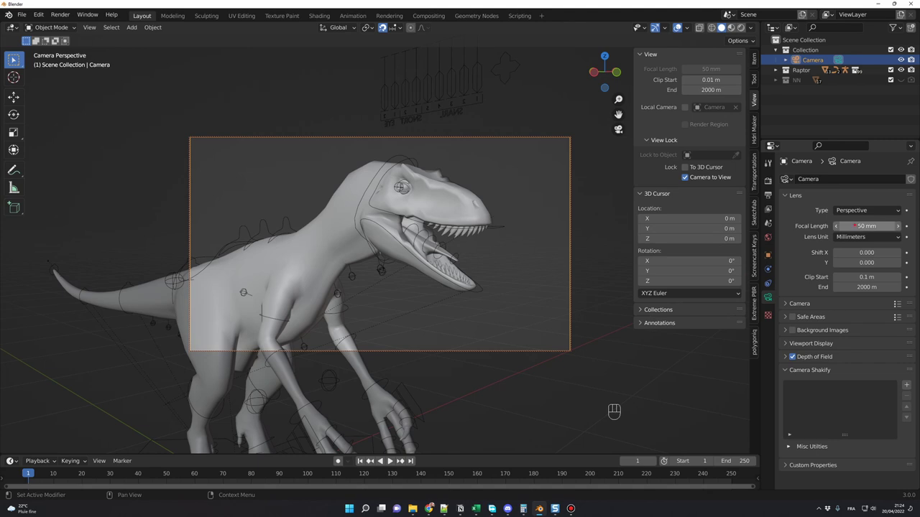
{"action": "left_click", "coordinate": [855, 227]}
{"action": "type", "text": "100"}
{"action": "key", "text": "Return"}
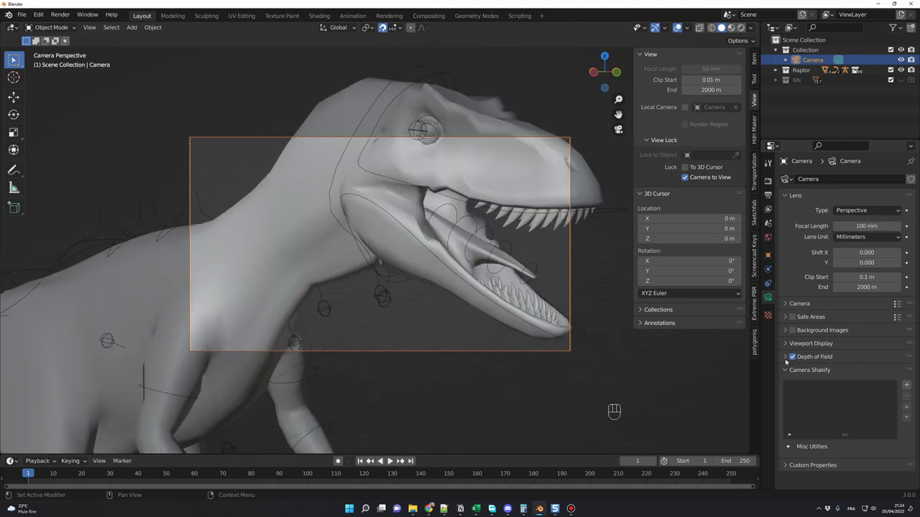
Set the camera's depth of field focus object to eye_R
{"action": "left_click", "coordinate": [785, 358]}
{"action": "scroll", "coordinate": [790, 360], "scroll_direction": "down", "scroll_amount": 2}
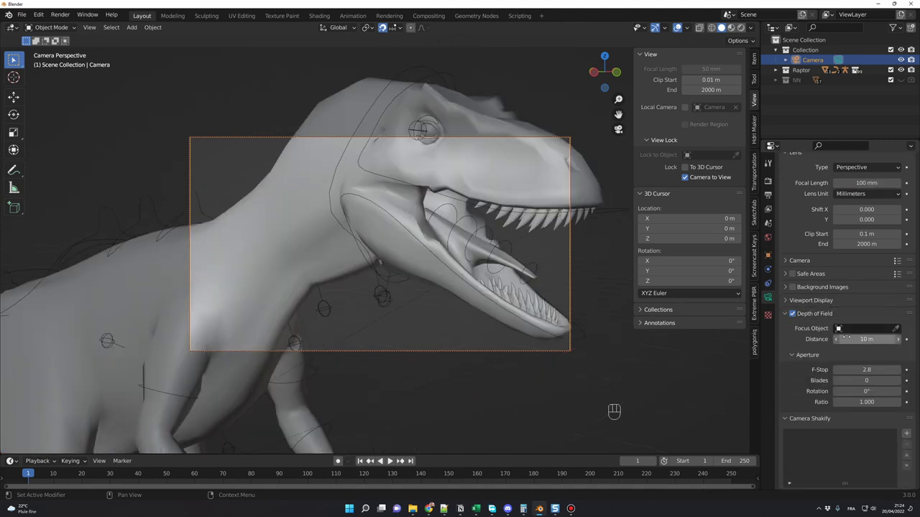
{"action": "left_click", "coordinate": [859, 328]}
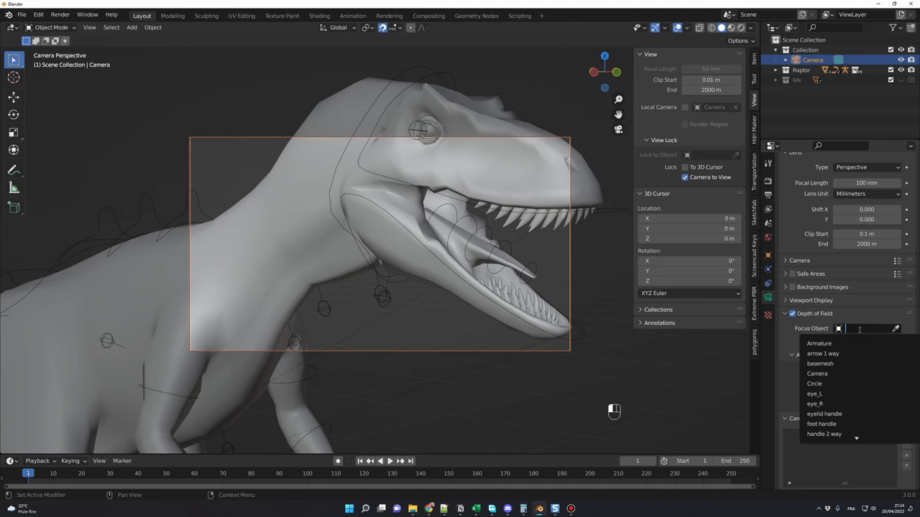
{"action": "type", "text": "eye"}
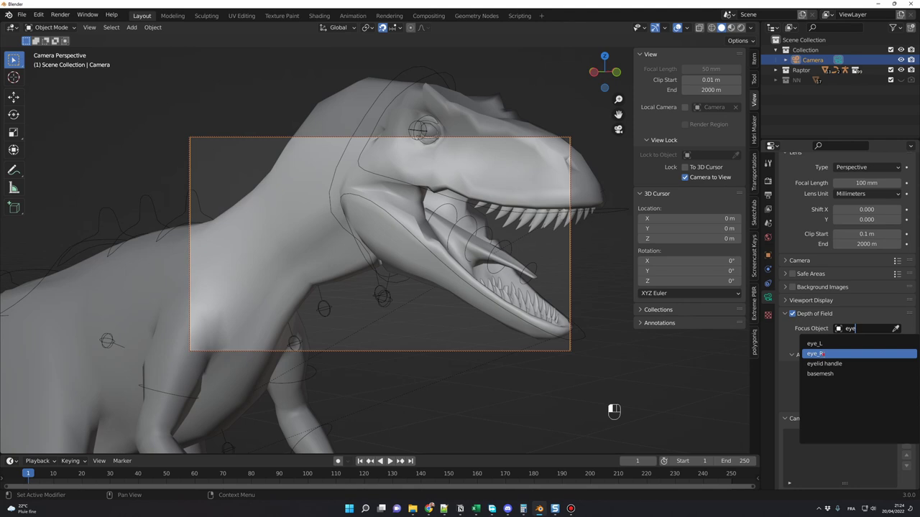
{"action": "left_click", "coordinate": [816, 353]}
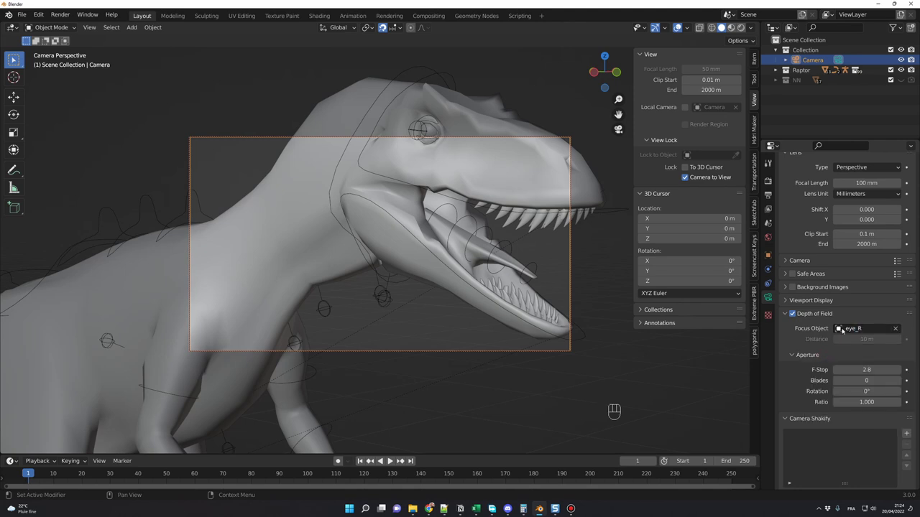
Set the camera's aperture to F-Stop 1.4 with 5 blades and pull the camera back to frame the raptor's head and neck
{"action": "left_click", "coordinate": [856, 370]}
{"action": "key", "text": "BackSpace"}
{"action": "key", "text": "BackSpace"}
{"action": "key", "text": "BackSpace"}
{"action": "type", "text": "1.4"}
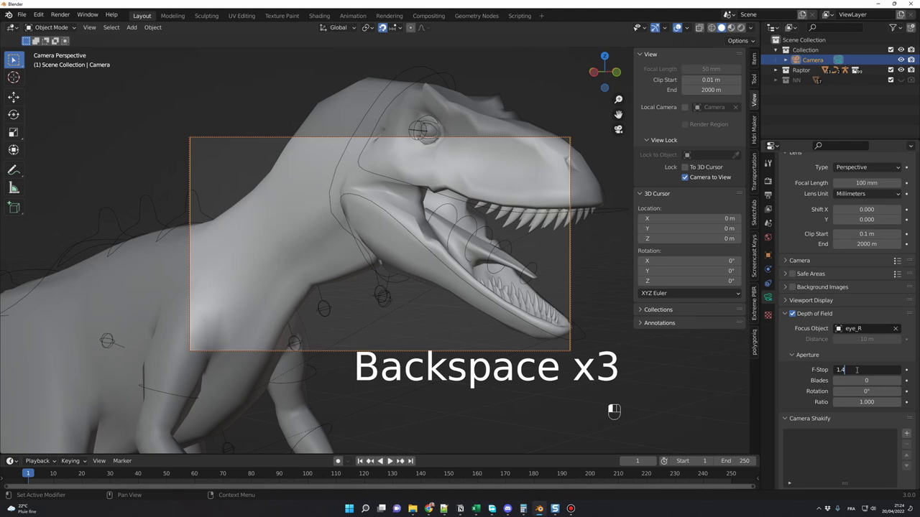
{"action": "key", "text": "Return"}
{"action": "left_click", "coordinate": [847, 381]}
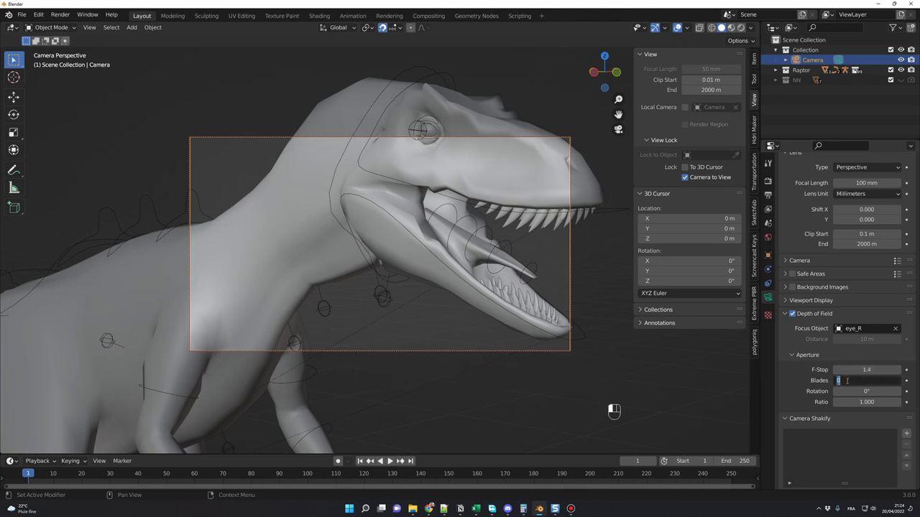
{"action": "type", "text": "5"}
{"action": "key", "text": "Return"}
{"action": "mouse_move", "coordinate": [464, 281]}
{"action": "middle_mouse_down", "text": "ctrl"}
{"action": "mouse_move", "coordinate": [468, 318]}
{"action": "mouse_move", "coordinate": [457, 296]}
{"action": "mouse_move", "coordinate": [476, 292]}
{"action": "middle_mouse_up", "text": "ctrl"}
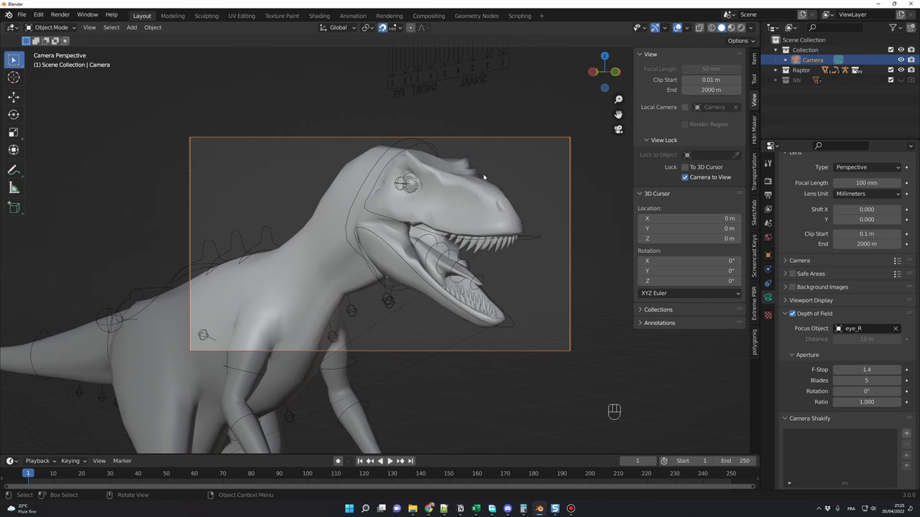
Put the raptor's armature in Pose Mode and rotate the jaw bone about the global X axis to close the mouth
{"action": "left_click", "coordinate": [269, 231]}
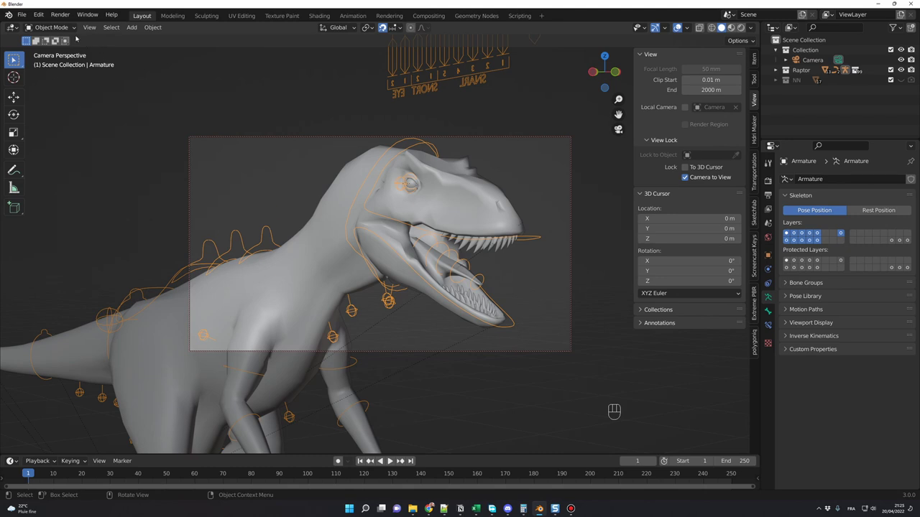
{"action": "left_click", "coordinate": [50, 28]}
{"action": "left_click", "coordinate": [60, 63]}
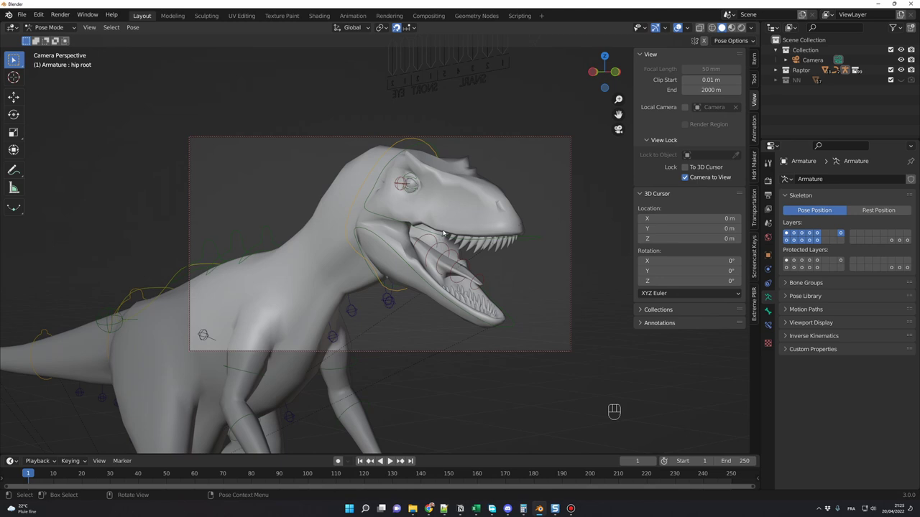
{"action": "left_click", "coordinate": [511, 327]}
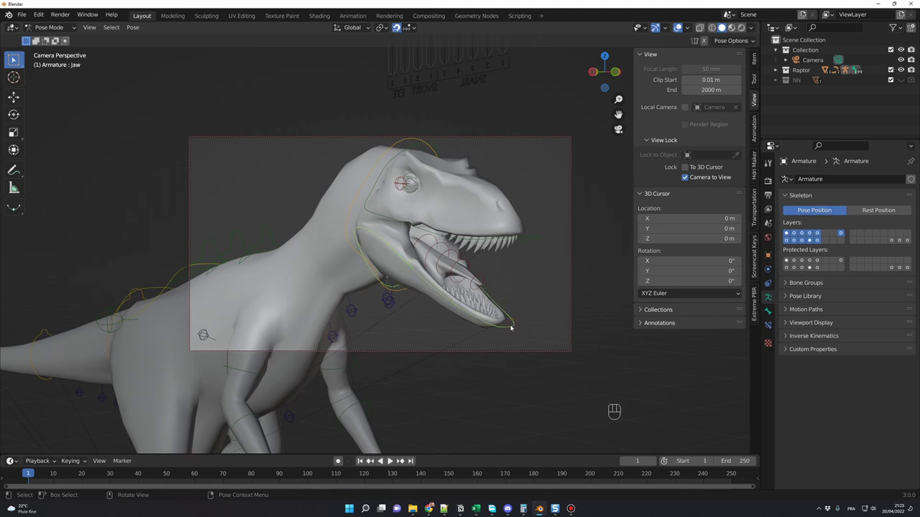
{"action": "key", "text": "r"}
{"action": "key", "text": "x"}
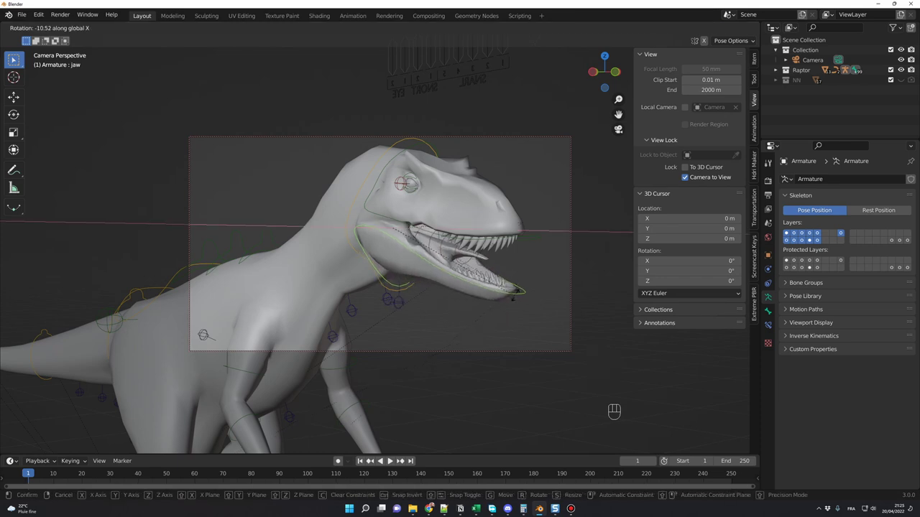
{"action": "left_click", "coordinate": [522, 273]}
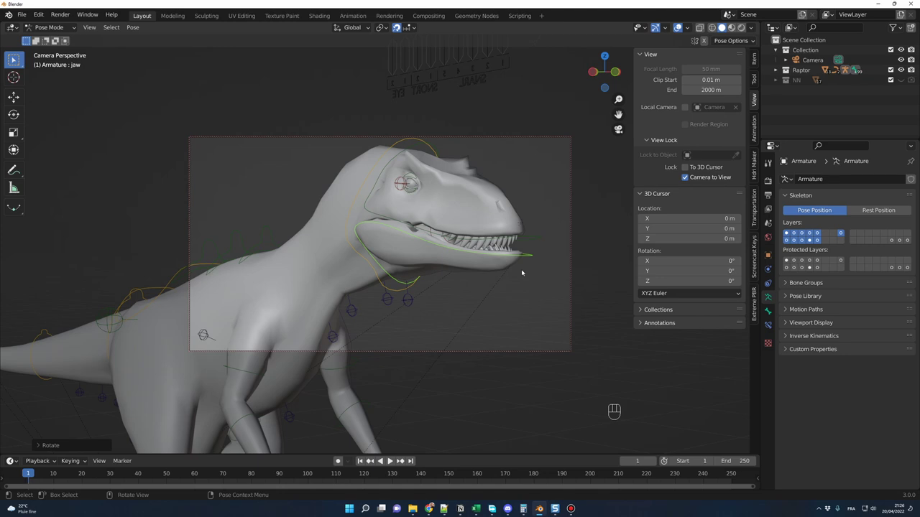
Check the output format settings and set the Cycles render Max Samples to 2048
{"action": "left_click", "coordinate": [768, 195]}
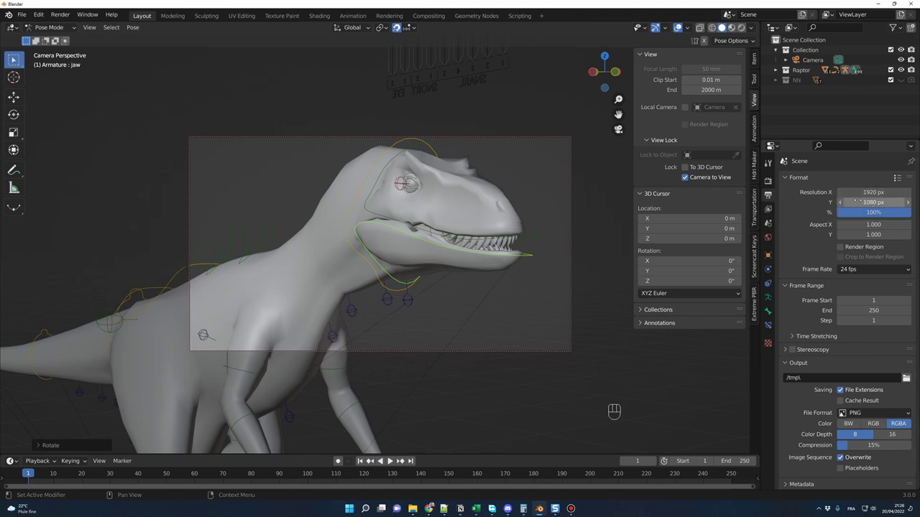
{"action": "left_click", "coordinate": [768, 181]}
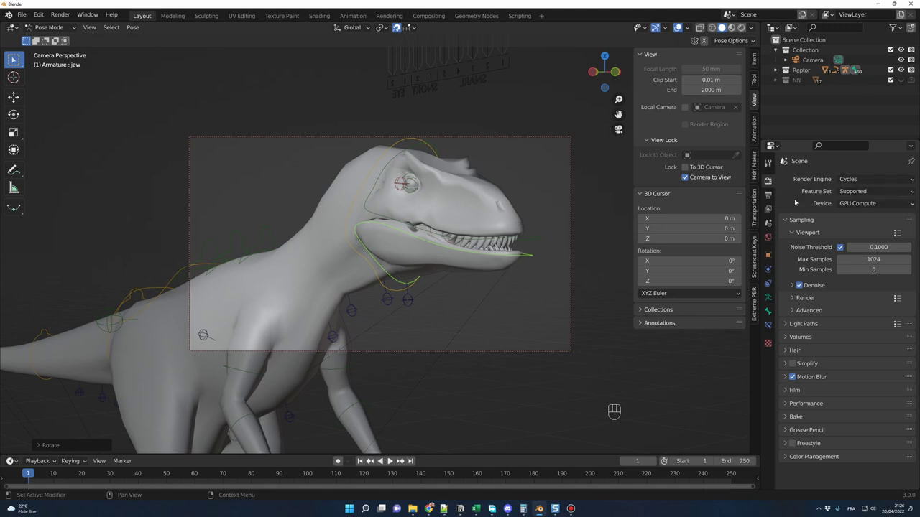
{"action": "left_click", "coordinate": [791, 300]}
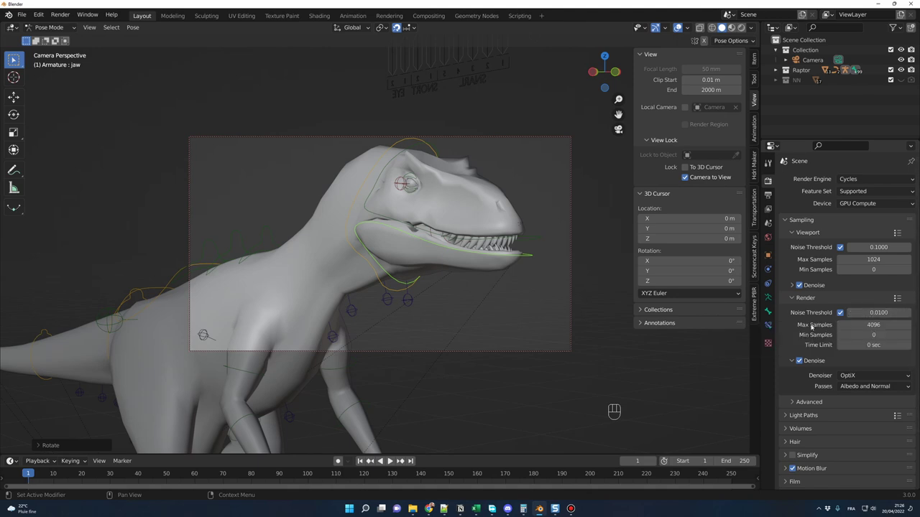
{"action": "left_click", "coordinate": [862, 326]}
{"action": "type", "text": "20"}
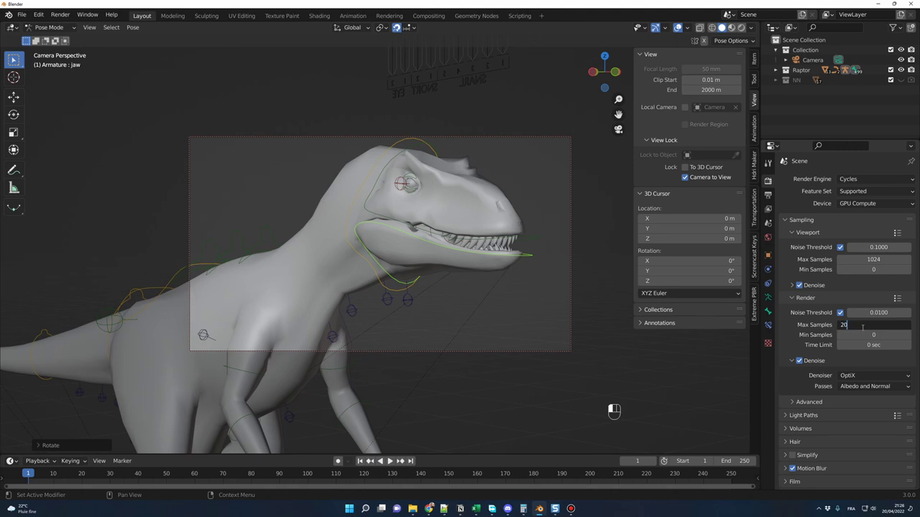
{"action": "type", "text": "48"}
{"action": "key", "text": "Return"}
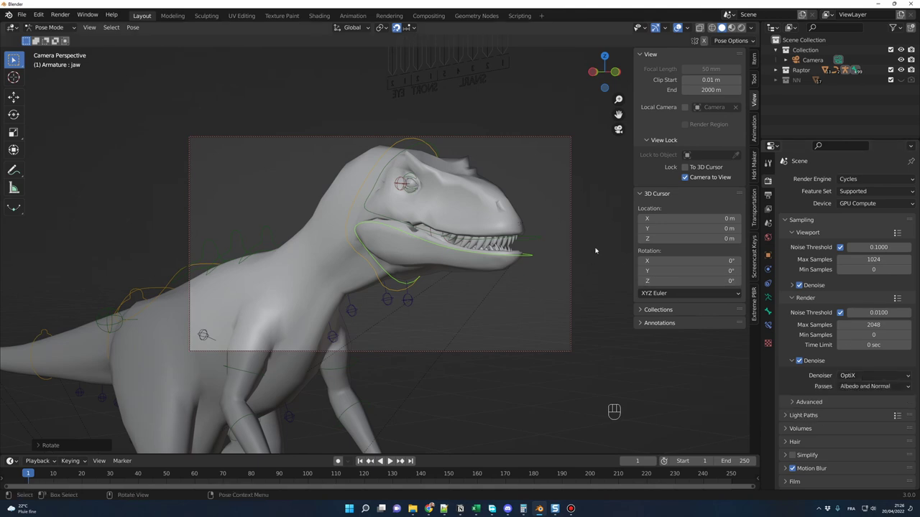
Turn off snapping and render the current frame as a still image, fitting the result to the render window
{"action": "key", "text": "shift+Tab"}
{"action": "left_click", "coordinate": [60, 14]}
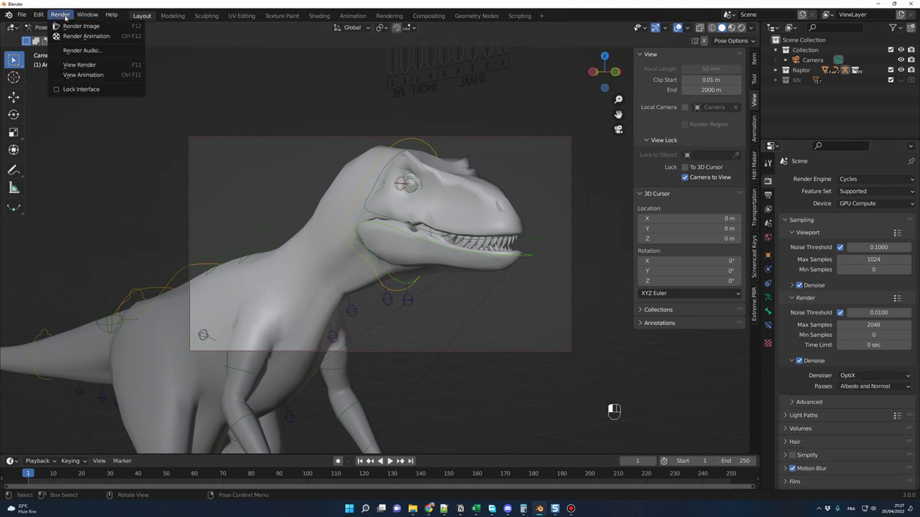
{"action": "left_click", "coordinate": [73, 26]}
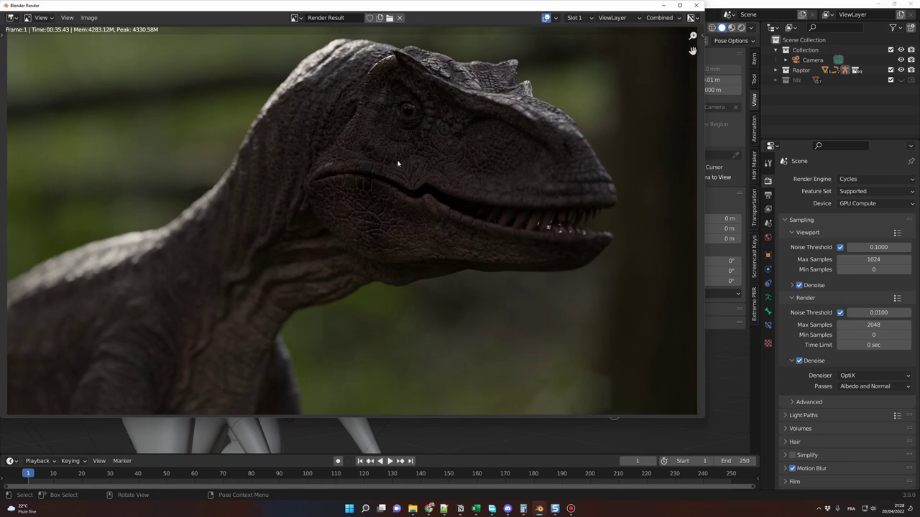
{"action": "key", "text": "shift+Home"}
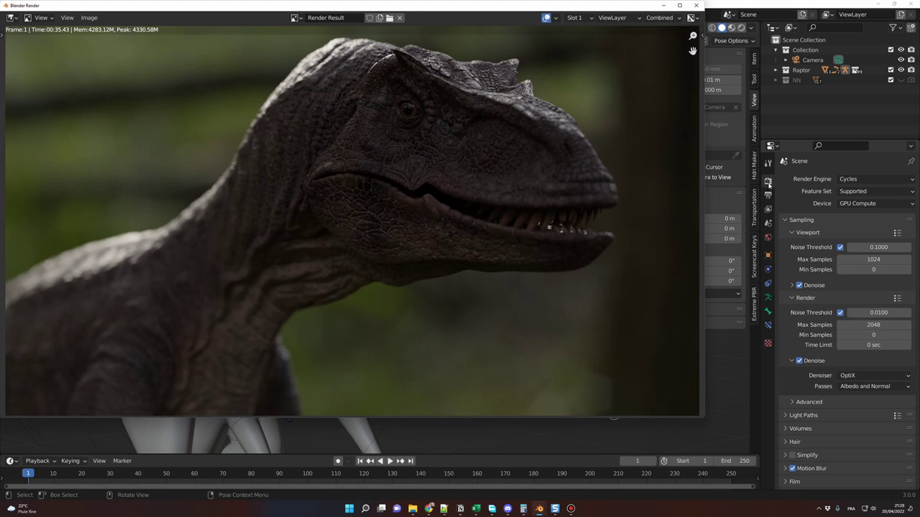
Set Color Management to the Very High Contrast look with an exposure of 2 and bring up the render result
{"action": "scroll", "coordinate": [848, 350], "scroll_direction": "down", "scroll_amount": 3}
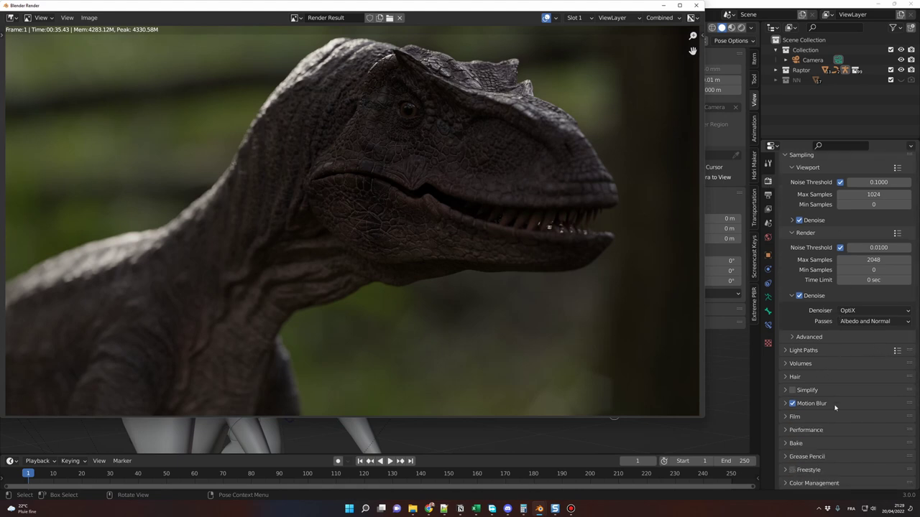
{"action": "left_click", "coordinate": [801, 488]}
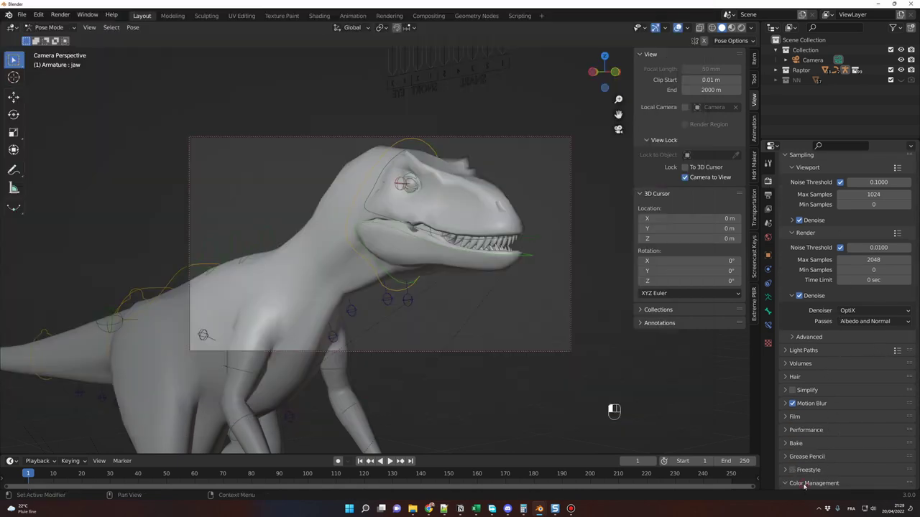
{"action": "scroll", "coordinate": [827, 460], "scroll_direction": "down", "scroll_amount": 4}
{"action": "left_click", "coordinate": [868, 434]}
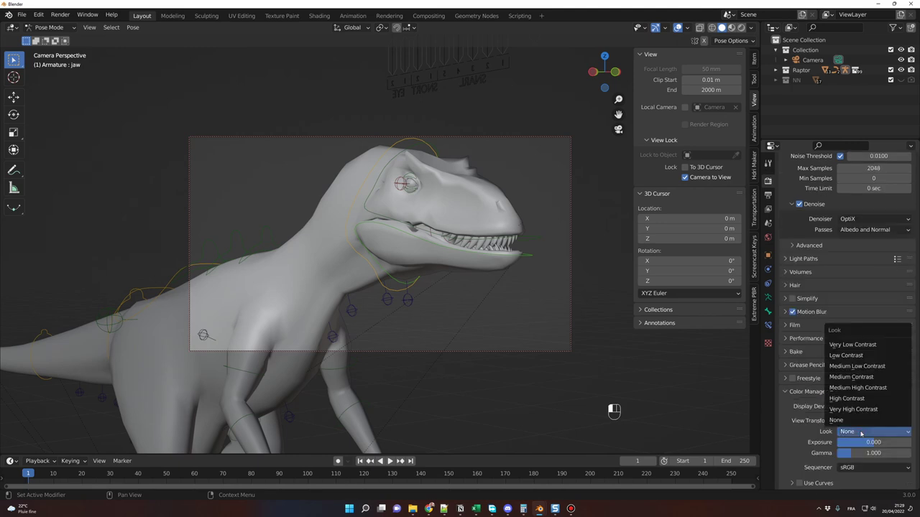
{"action": "left_click", "coordinate": [866, 410]}
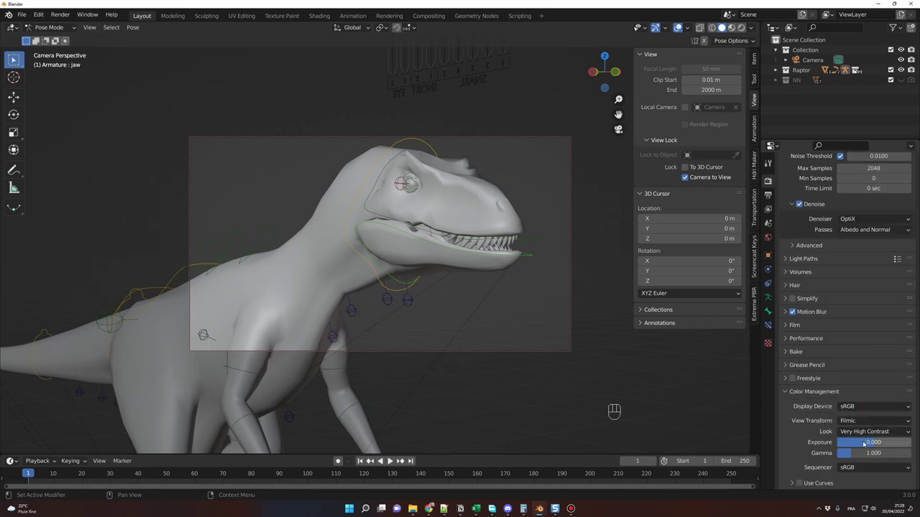
{"action": "left_click", "coordinate": [863, 442]}
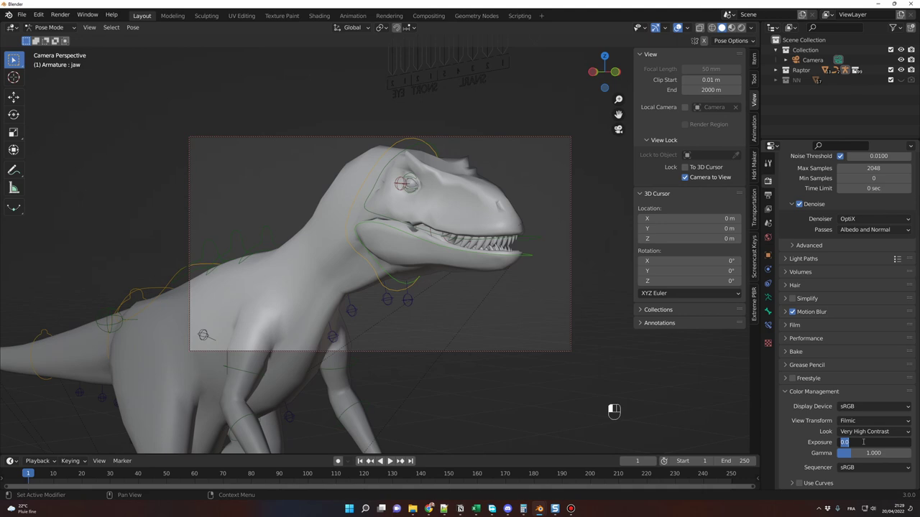
{"action": "type", "text": "2"}
{"action": "key", "text": "Return"}
{"action": "mouse_move", "coordinate": [539, 509]}
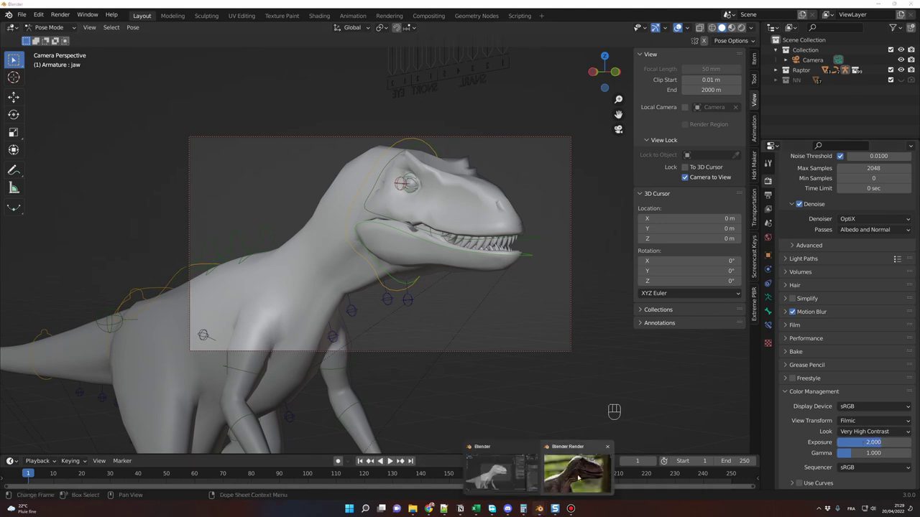
{"action": "left_click", "coordinate": [576, 474]}
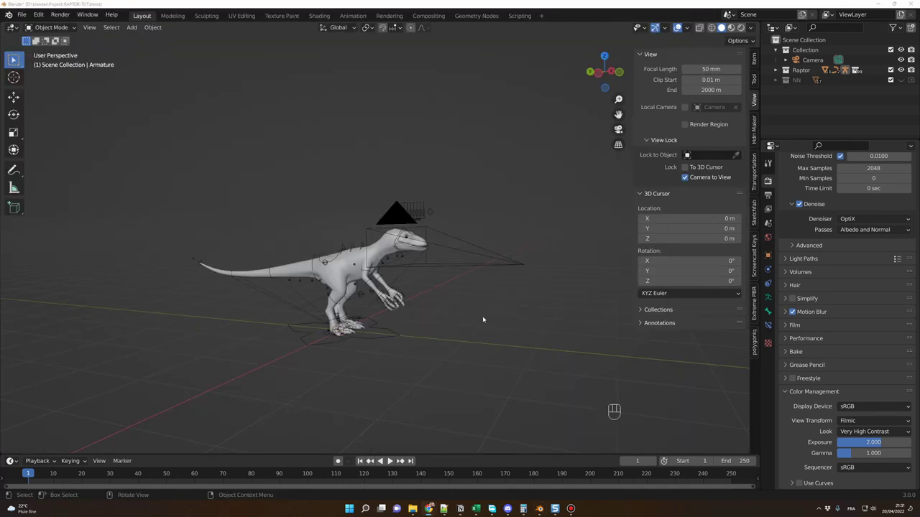
Hide the camera in the viewport while viewing the whole raptor from the side
{"action": "middle_click_drag", "start_coordinate": [491, 305], "coordinate": [464, 301]}
{"action": "scroll", "coordinate": [513, 291], "scroll_direction": "up", "scroll_amount": 2}
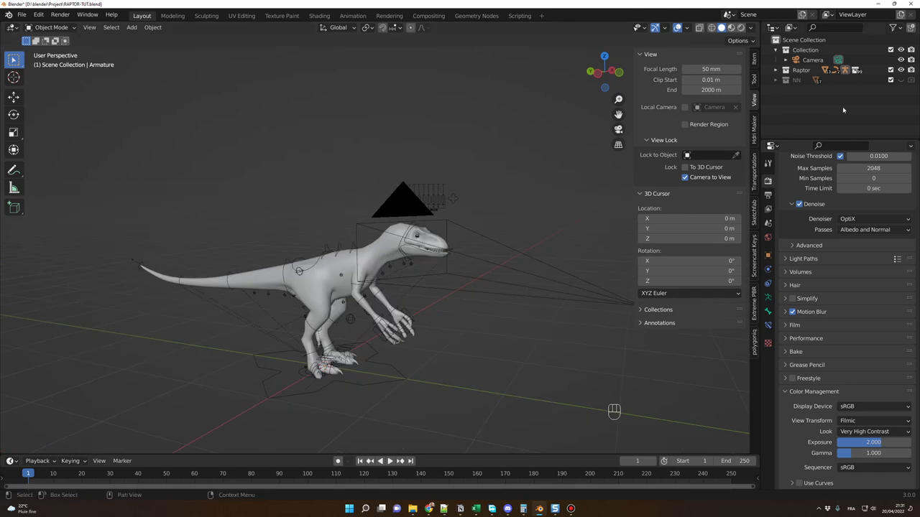
{"action": "left_click", "coordinate": [900, 59]}
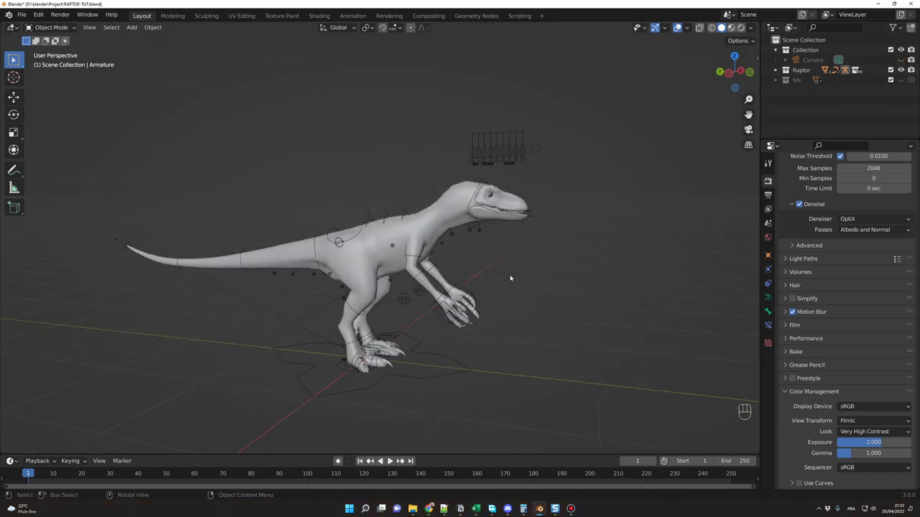
Select the raptor's armature and switch it from Object Mode to Pose Mode
{"action": "middle_click_drag", "start_coordinate": [510, 275], "coordinate": [544, 273], "text": "shift"}
{"action": "scroll", "coordinate": [463, 209], "scroll_direction": "up", "scroll_amount": 1}
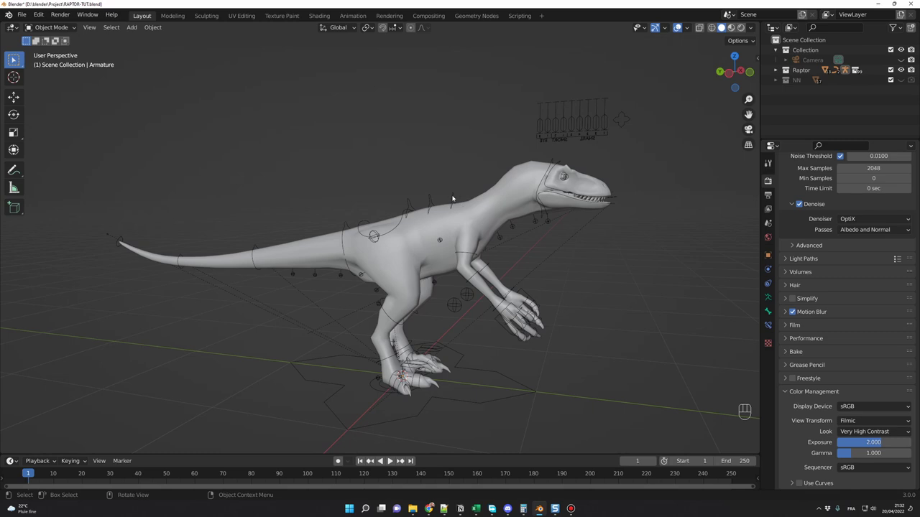
{"action": "left_click", "coordinate": [455, 199]}
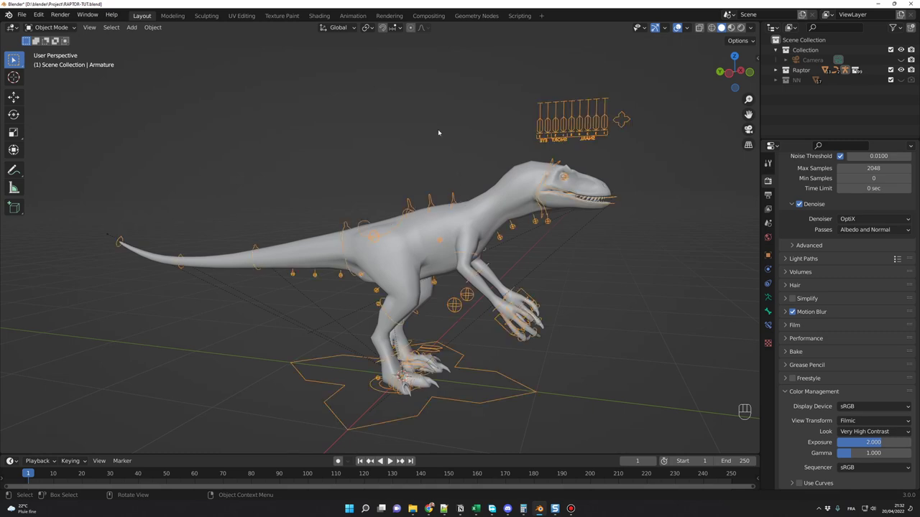
{"action": "key", "text": "ctrl+Tab"}
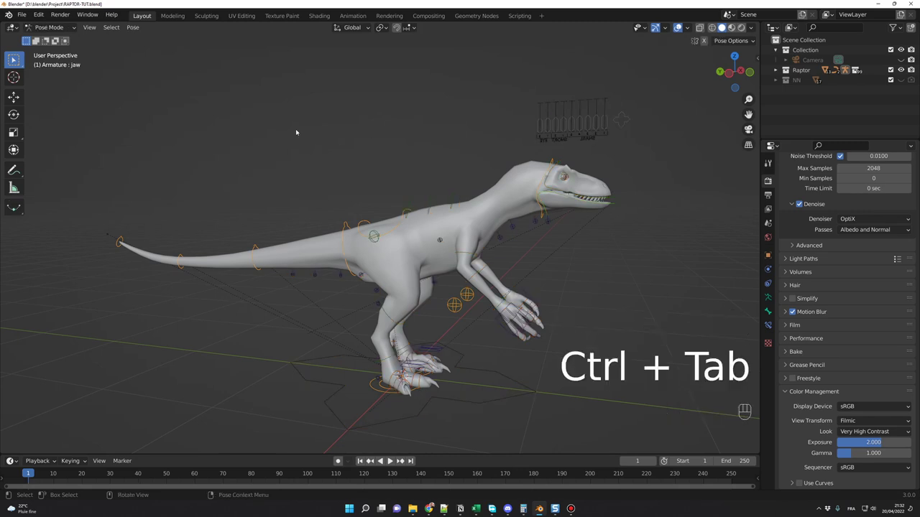
{"action": "left_click", "coordinate": [50, 27]}
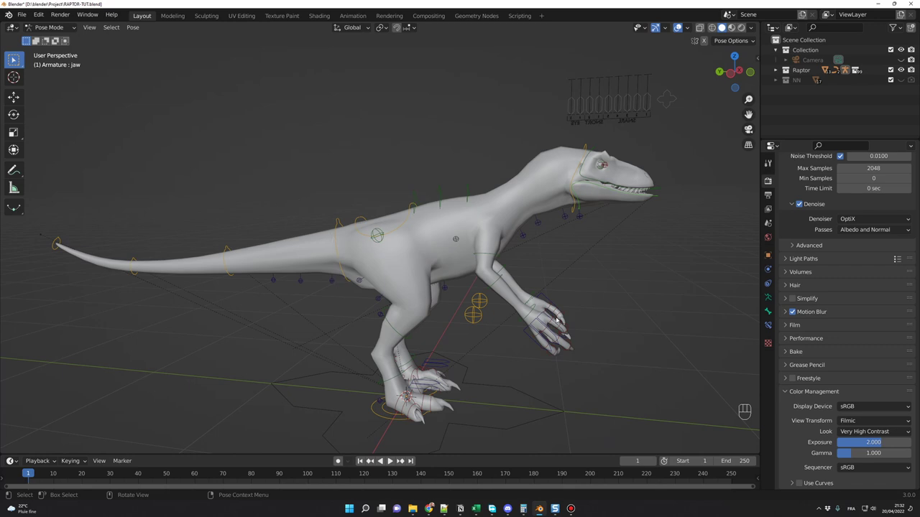
In the armature's skeleton settings, isolate bone layers 1 to 5 and 8 one at a time to examine which controls each holds
{"action": "left_click", "coordinate": [767, 297]}
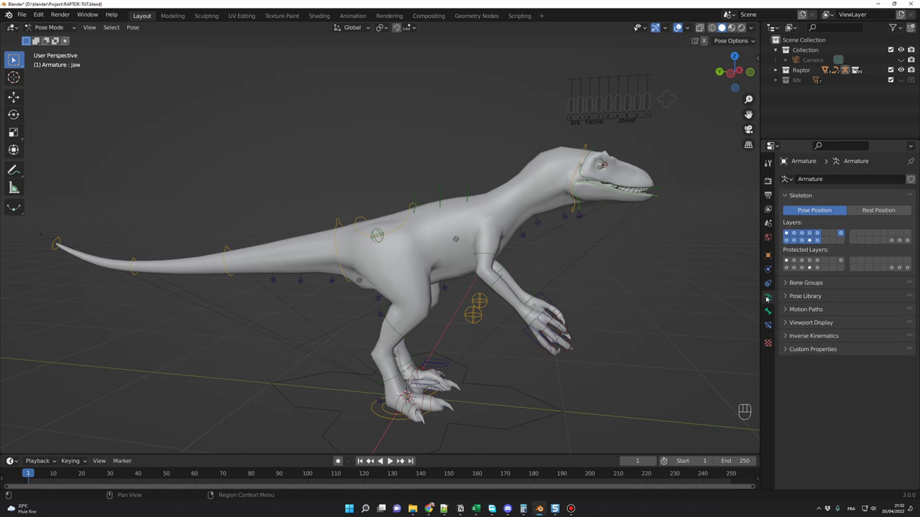
{"action": "left_click", "coordinate": [786, 233]}
{"action": "left_click", "coordinate": [794, 233]}
{"action": "left_click", "coordinate": [801, 234]}
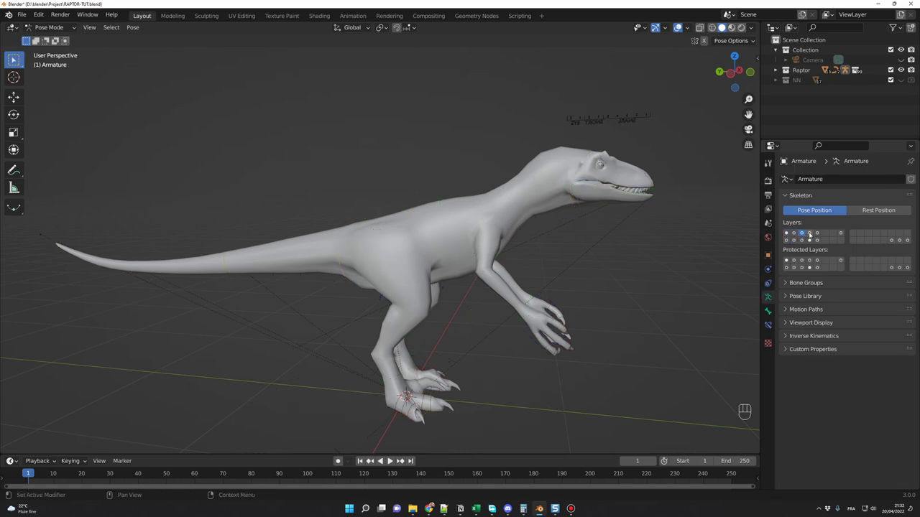
{"action": "left_click", "coordinate": [809, 233]}
{"action": "left_click", "coordinate": [817, 233]}
{"action": "left_click", "coordinate": [840, 234]}
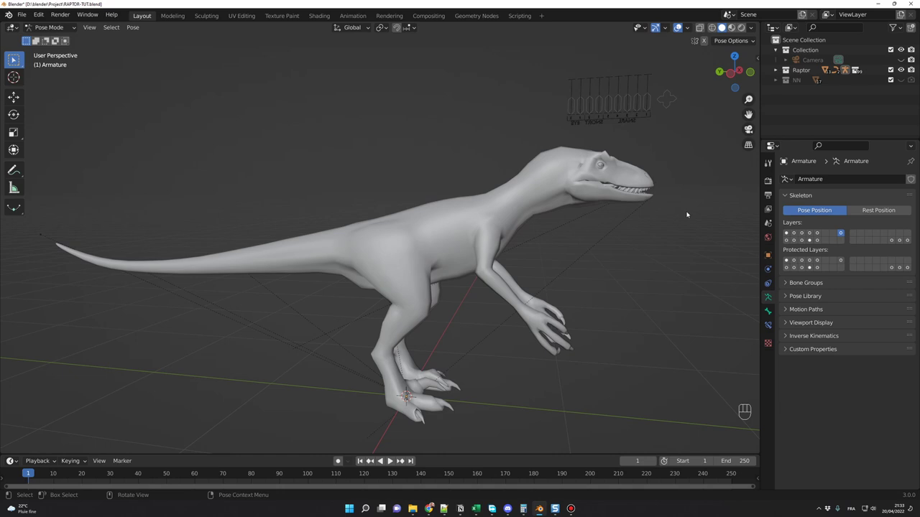
Make the first five bone layers of both rows in the first block visible together, plus the upper row's last layer
{"action": "left_click", "coordinate": [786, 233]}
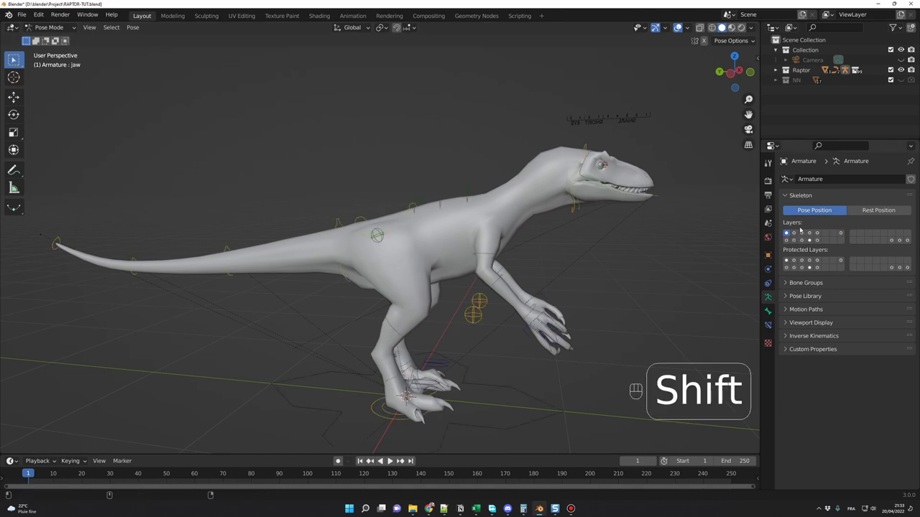
{"action": "left_click", "coordinate": [794, 233], "text": "shift"}
{"action": "left_click", "coordinate": [802, 233], "text": "shift"}
{"action": "left_click", "coordinate": [809, 234], "text": "shift"}
{"action": "left_click", "coordinate": [817, 234], "text": "shift"}
{"action": "left_click", "coordinate": [817, 241], "text": "shift"}
{"action": "left_click", "coordinate": [809, 241], "text": "shift"}
{"action": "left_click", "coordinate": [801, 241], "text": "shift"}
{"action": "left_click", "coordinate": [786, 241], "text": "shift"}
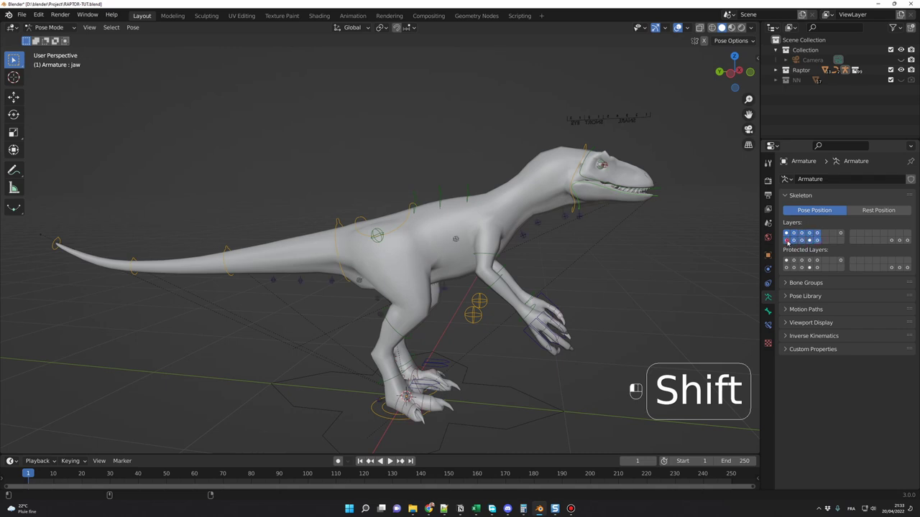
{"action": "left_click", "coordinate": [840, 233], "text": "shift"}
{"action": "middle_click_drag", "start_coordinate": [585, 243], "coordinate": [358, 229]}
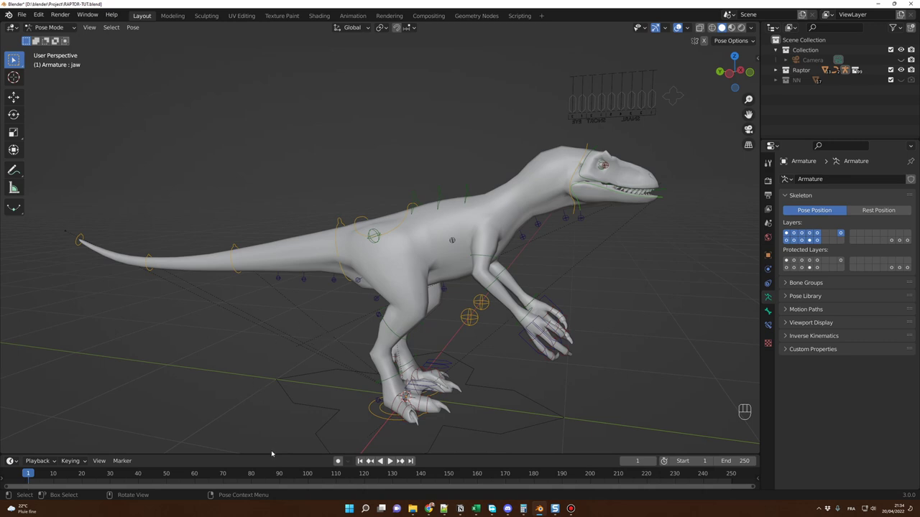
Enlarge the timeline area and set the active keying set to Location, Rotation & Scale
{"action": "left_click_drag", "start_coordinate": [271, 454], "coordinate": [271, 419]}
{"action": "left_click", "coordinate": [69, 426]}
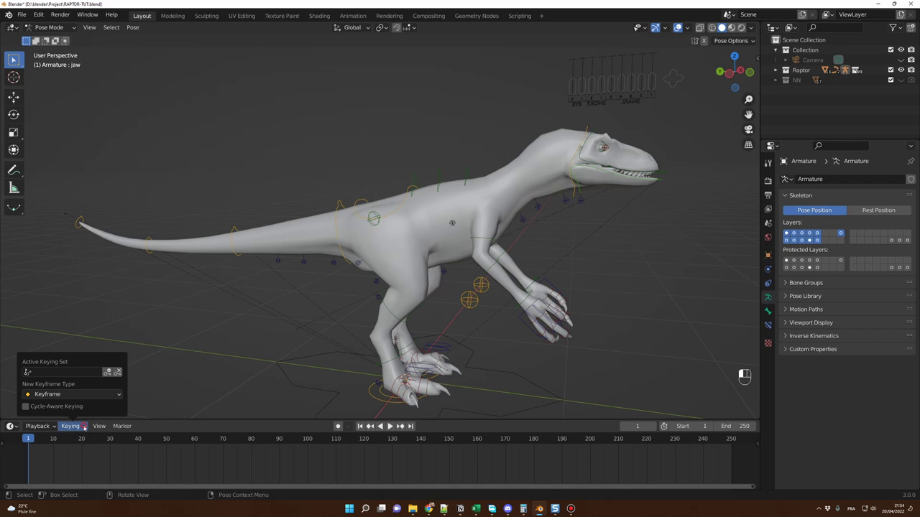
{"action": "left_click", "coordinate": [82, 373]}
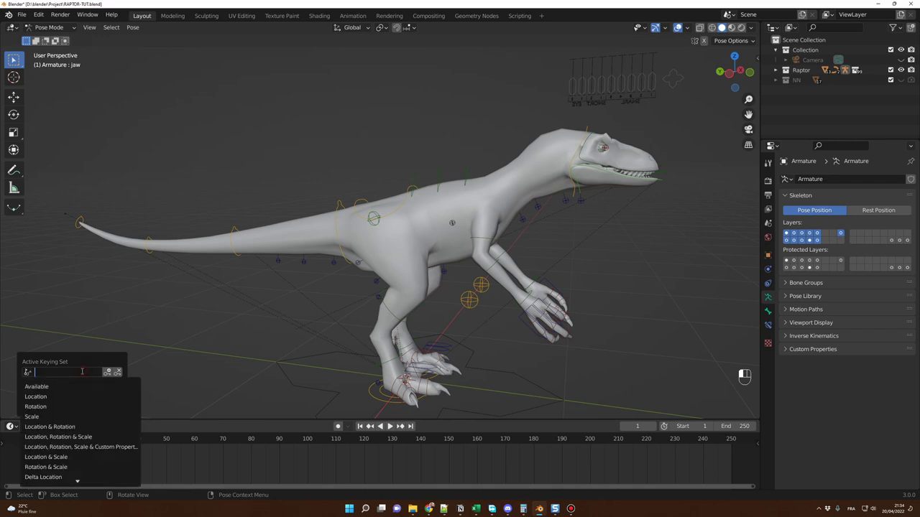
{"action": "left_click", "coordinate": [73, 438]}
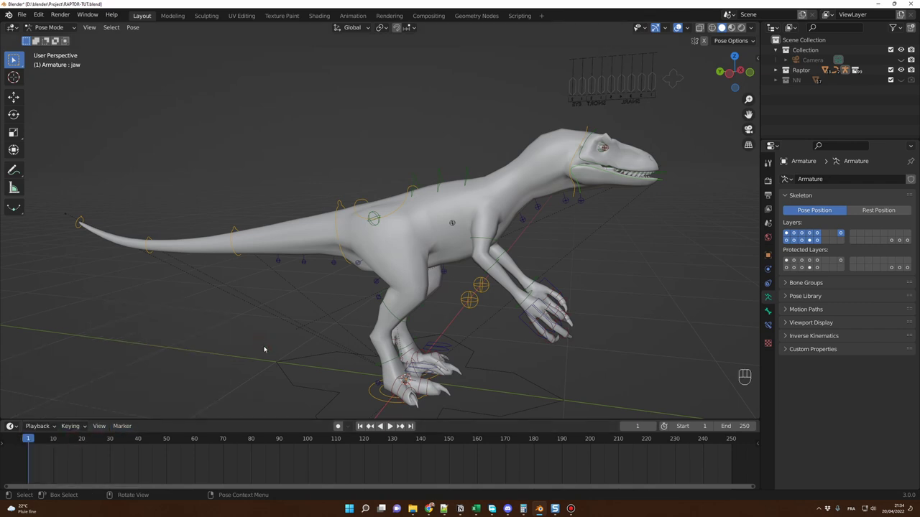
Keyframe the hip root control at frame 1 and advance the timeline to frame 30
{"action": "middle_click_drag", "start_coordinate": [322, 331], "coordinate": [365, 301]}
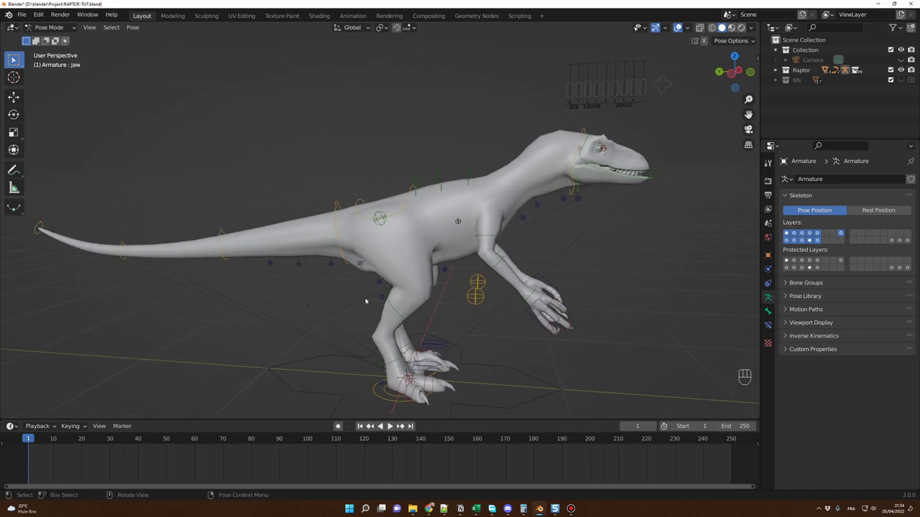
{"action": "left_click", "coordinate": [407, 209]}
{"action": "key", "text": "i"}
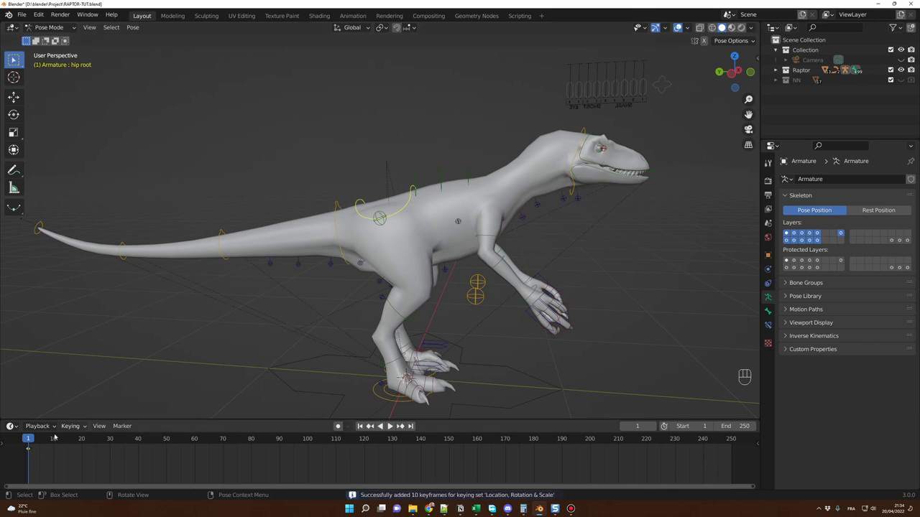
{"action": "left_click_drag", "start_coordinate": [68, 444], "coordinate": [111, 446]}
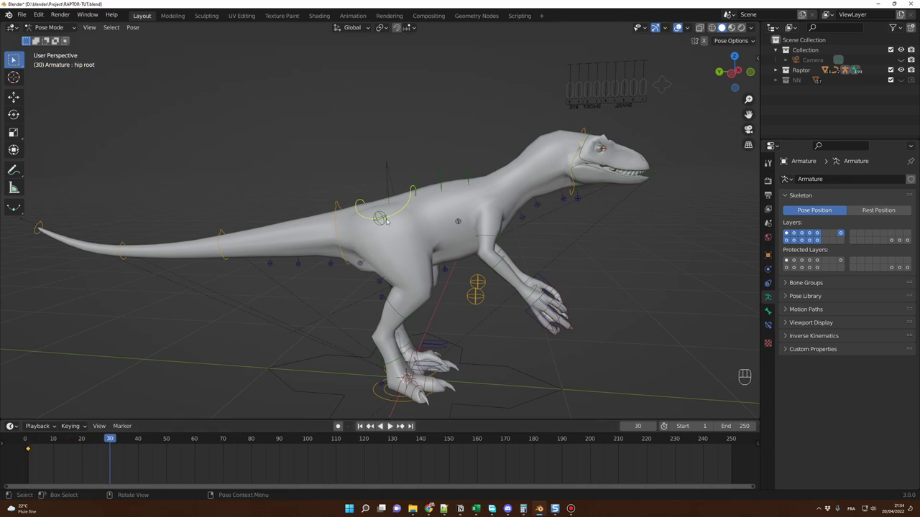
{"action": "key", "text": "g"}
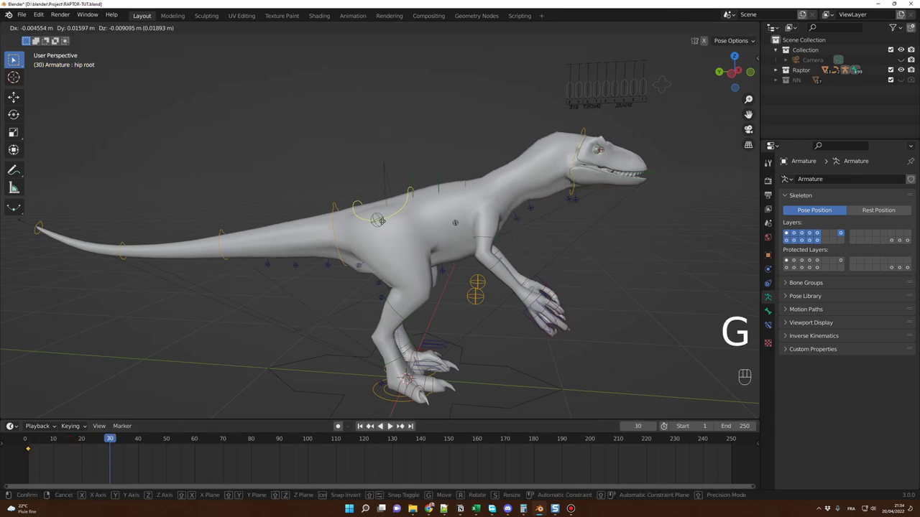
{"action": "left_click", "coordinate": [386, 229]}
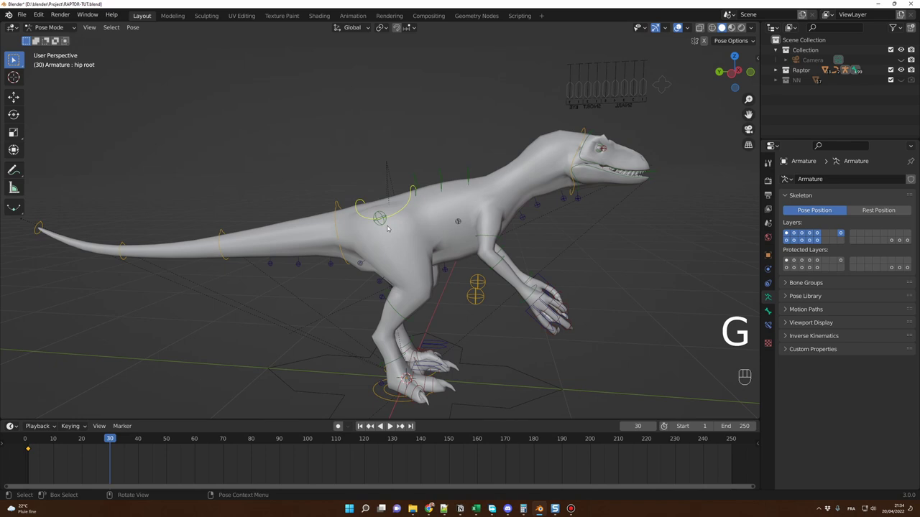
{"action": "key", "text": "r"}
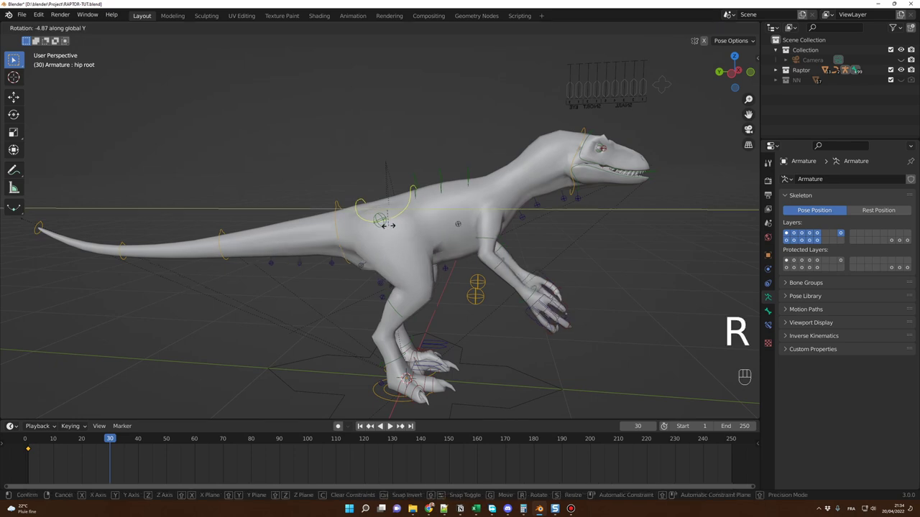
{"action": "right_click", "coordinate": [401, 223]}
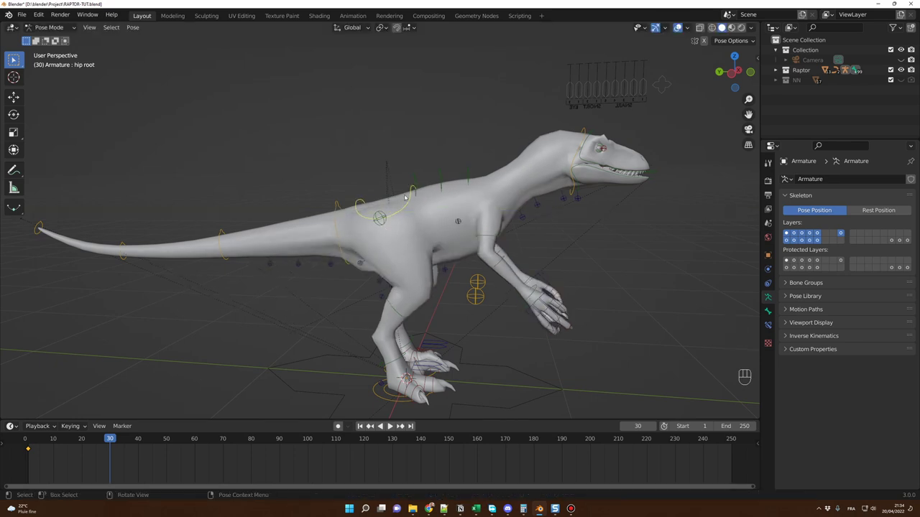
Lower the hip root control so the raptor crouches, and keyframe it at frame 30
{"action": "key", "text": "g"}
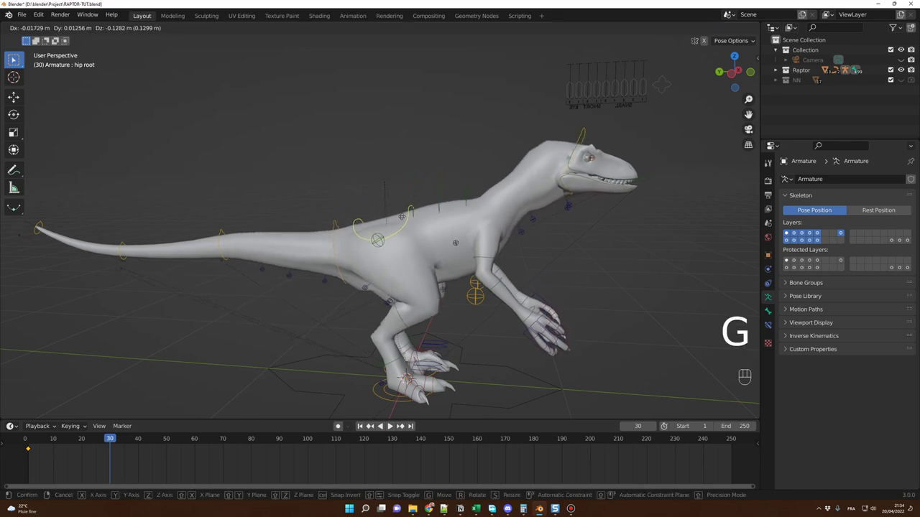
{"action": "left_click", "coordinate": [403, 230]}
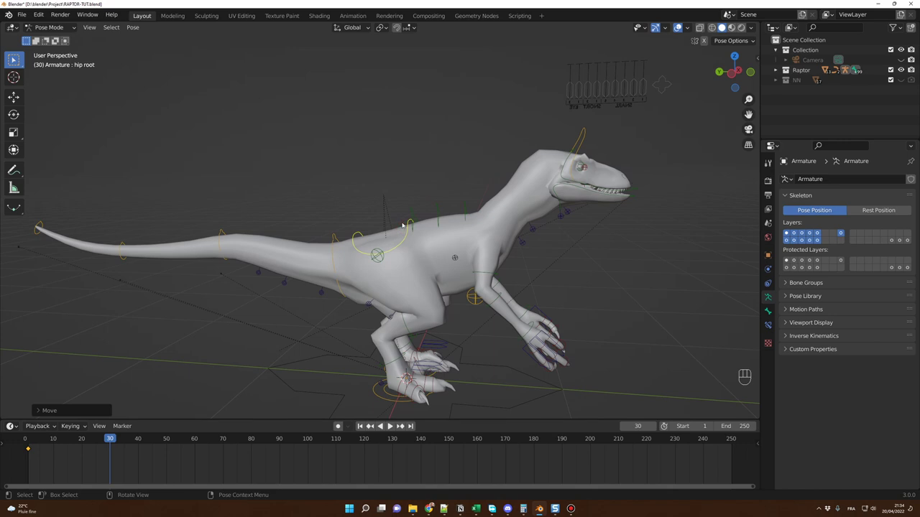
{"action": "key", "text": "i"}
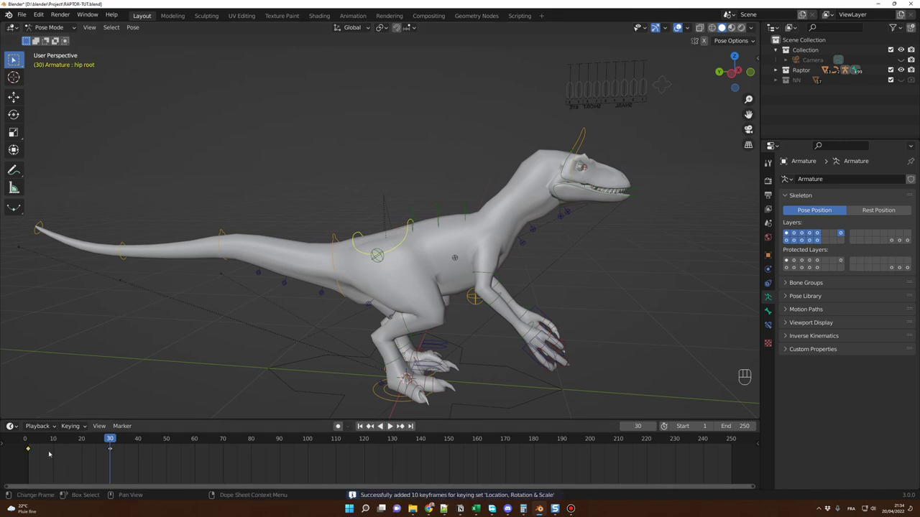
Copy the hip root keyframe from frame 1 and paste it at frame 50
{"action": "key", "text": "ctrl+c"}
{"action": "left_click_drag", "start_coordinate": [140, 440], "coordinate": [166, 445]}
{"action": "left_click", "coordinate": [167, 443]}
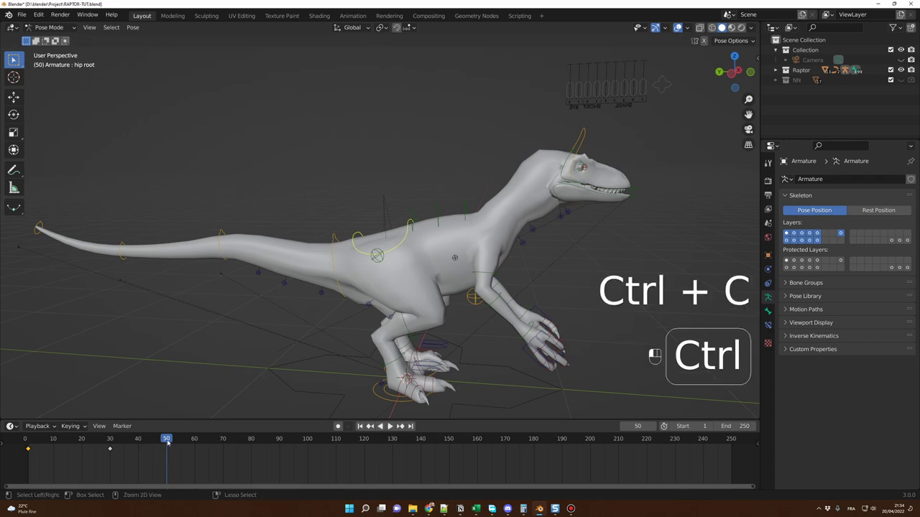
{"action": "key", "text": "ctrl+v"}
Play the crouch animation from frame 1 twice and scrub through its keyframes to review the motion
{"action": "left_click_drag", "start_coordinate": [81, 443], "coordinate": [28, 444]}
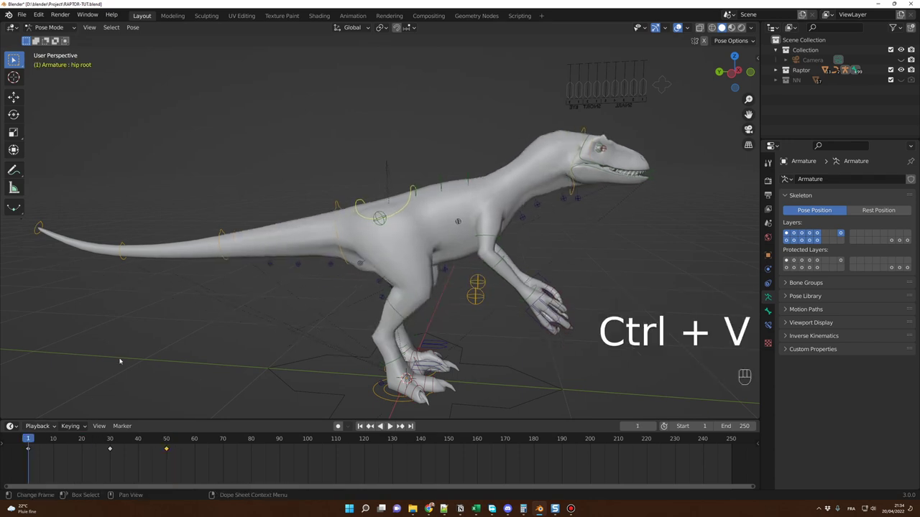
{"action": "key", "text": "space"}
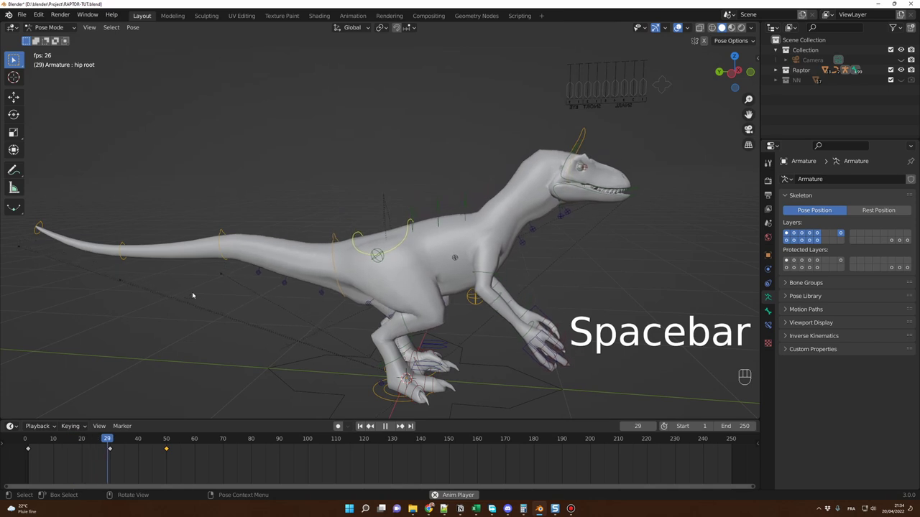
{"action": "key", "text": "space"}
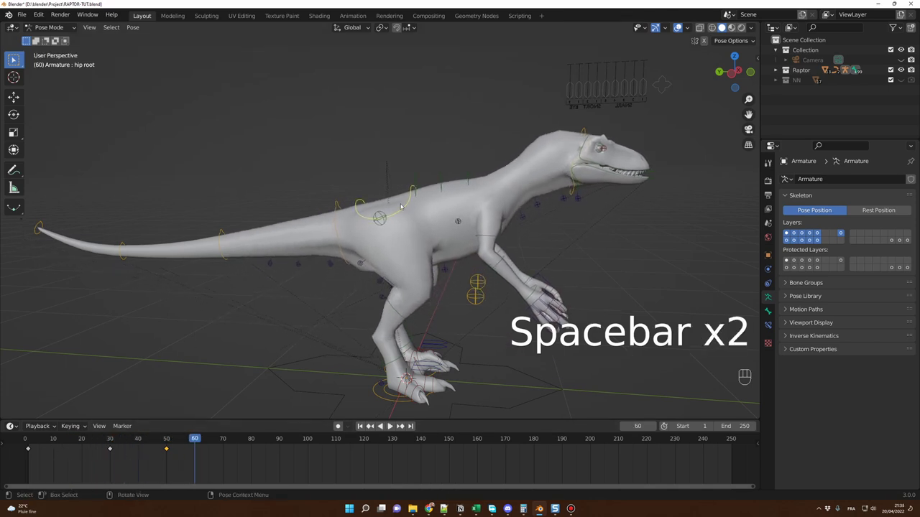
{"action": "left_click_drag", "start_coordinate": [58, 457], "coordinate": [28, 457]}
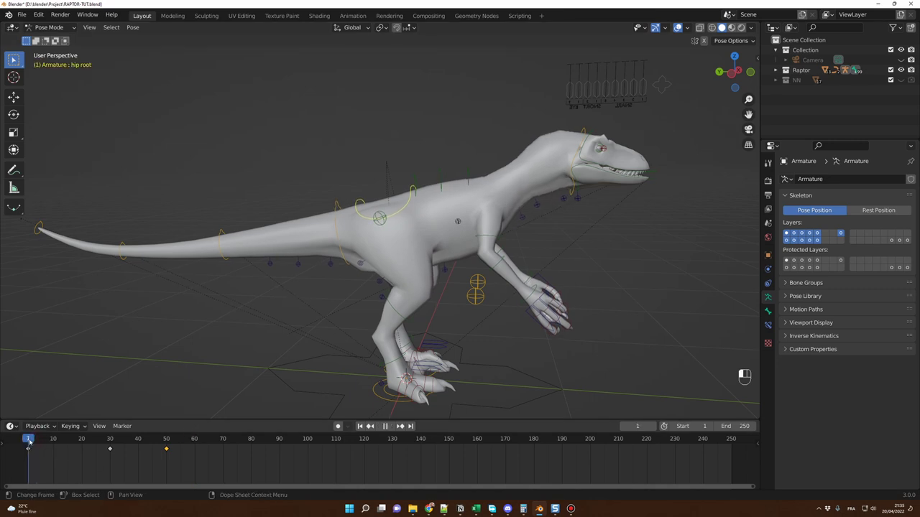
{"action": "key", "text": "space"}
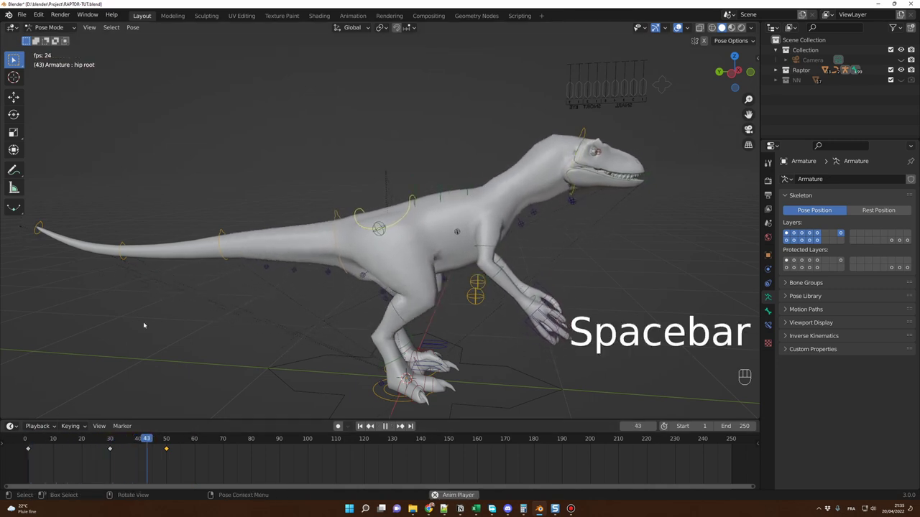
{"action": "key", "text": "space"}
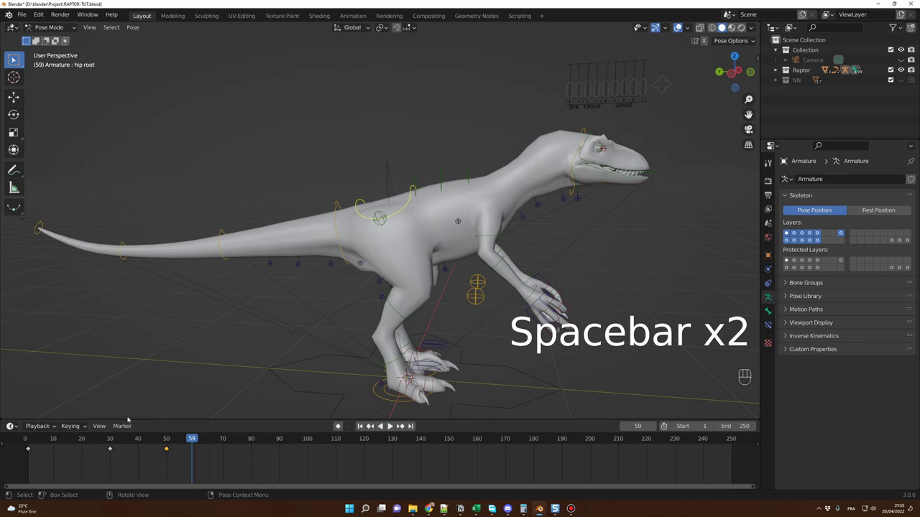
{"action": "left_click", "coordinate": [29, 439]}
{"action": "left_click_drag", "start_coordinate": [32, 440], "coordinate": [141, 446]}
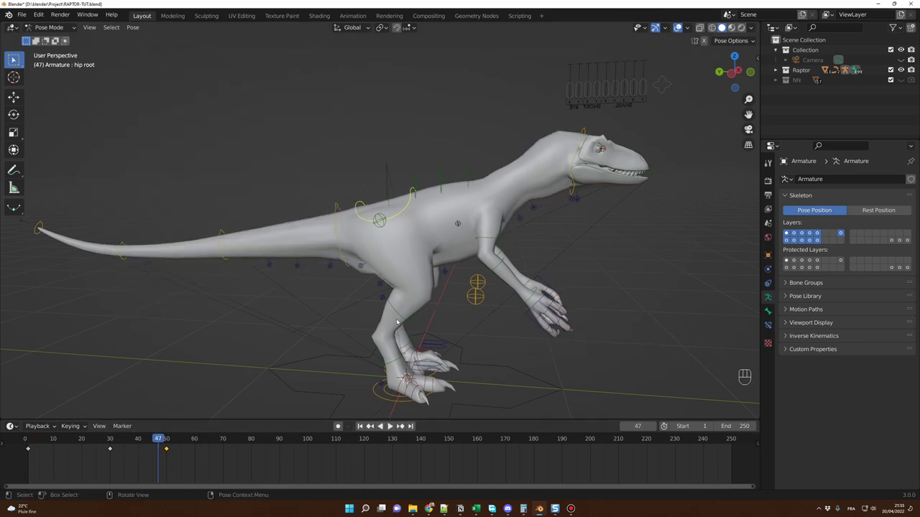
Remove the hip root's test keyframes and return to frame 1 with the whole raptor in view
{"action": "key", "text": "shift+Left"}
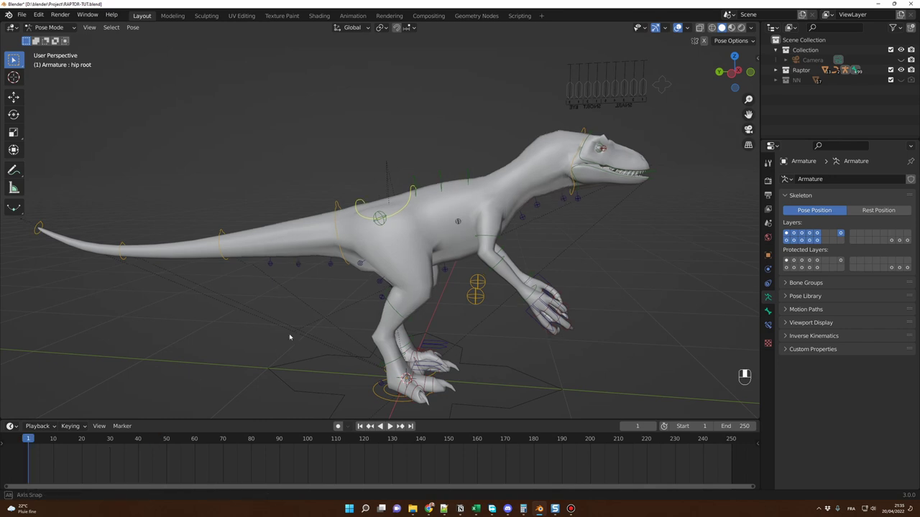
{"action": "middle_click_drag", "start_coordinate": [290, 337], "coordinate": [312, 341]}
{"action": "scroll", "coordinate": [312, 341], "scroll_direction": "up", "scroll_amount": 2}
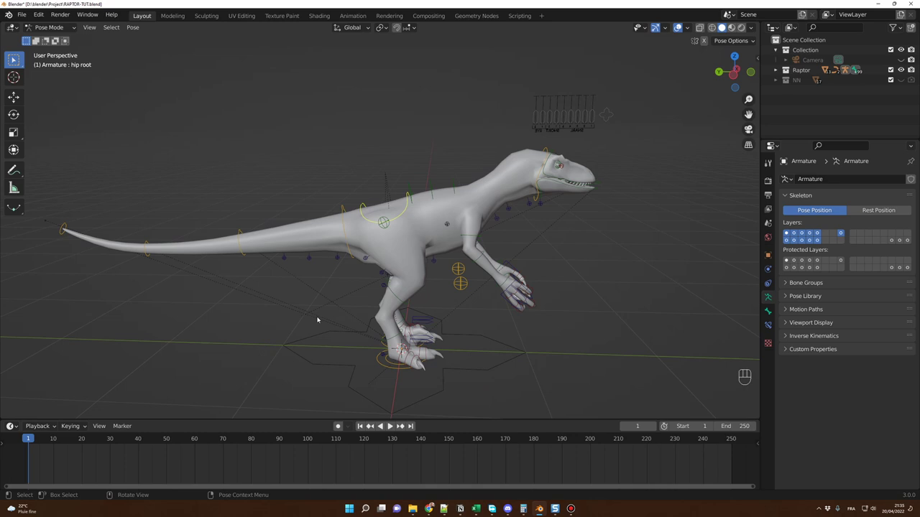
{"action": "middle_click_drag", "start_coordinate": [318, 318], "coordinate": [397, 269]}
{"action": "mouse_move", "coordinate": [409, 228]}
{"action": "middle_mouse_down"}
{"action": "mouse_move", "coordinate": [404, 220]}
{"action": "mouse_move", "coordinate": [407, 242]}
{"action": "middle_mouse_up"}
{"action": "key", "text": "g"}
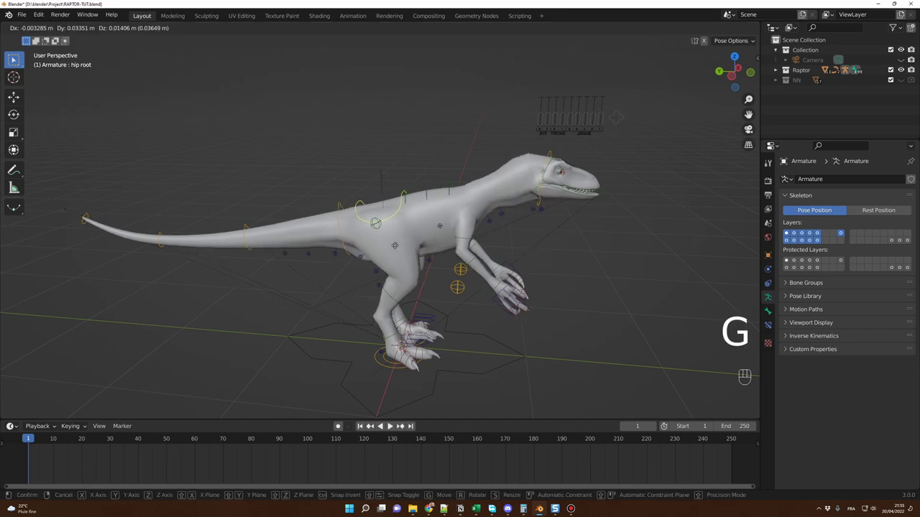
{"action": "right_click", "coordinate": [408, 238]}
{"action": "middle_click_drag", "start_coordinate": [291, 266], "coordinate": [411, 274], "text": "shift"}
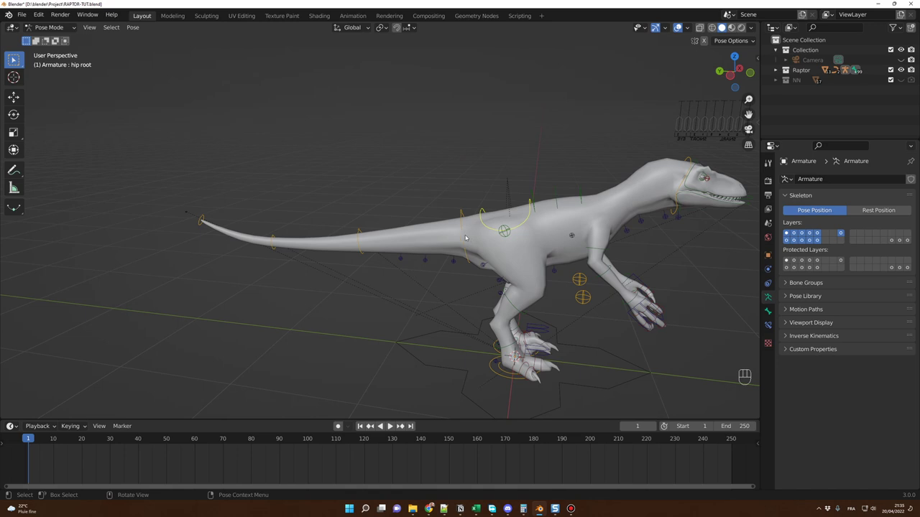
Try moving the controls along the middle and end of the raptor's tail
{"action": "left_click", "coordinate": [377, 262]}
{"action": "key", "text": "g"}
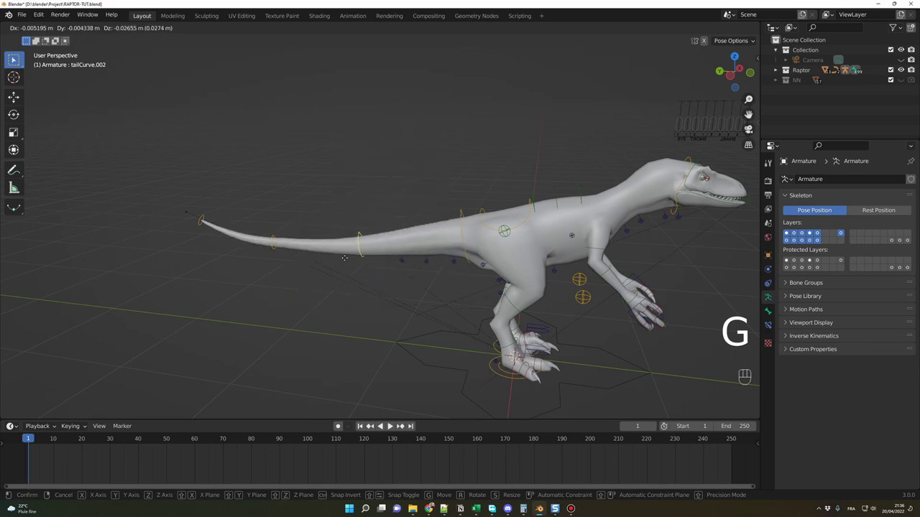
{"action": "right_click", "coordinate": [332, 279]}
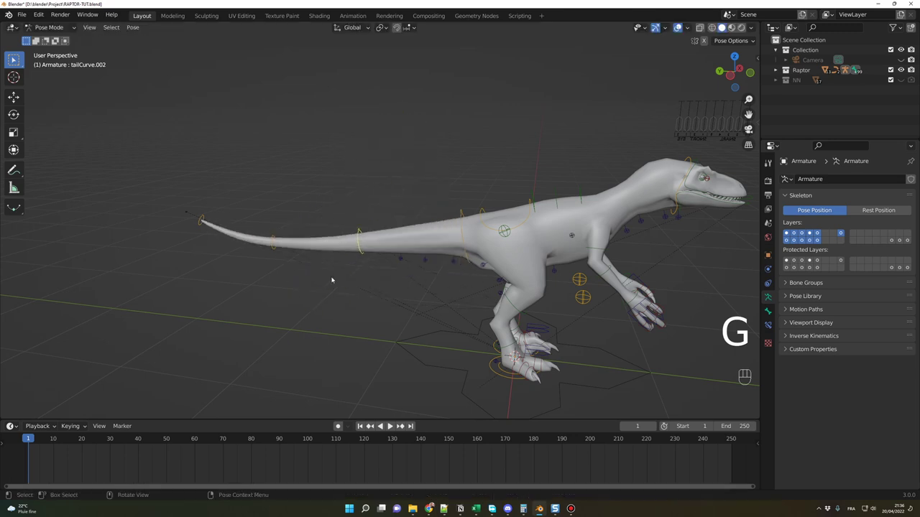
{"action": "key", "text": "g"}
{"action": "right_click", "coordinate": [204, 221]}
{"action": "left_click", "coordinate": [271, 244]}
{"action": "key", "text": "g"}
{"action": "right_click", "coordinate": [287, 237]}
Try rotating the tail-base control tailCurve.001 about the global Z axis
{"action": "left_click", "coordinate": [461, 237]}
{"action": "key", "text": "r"}
{"action": "key", "text": "z"}
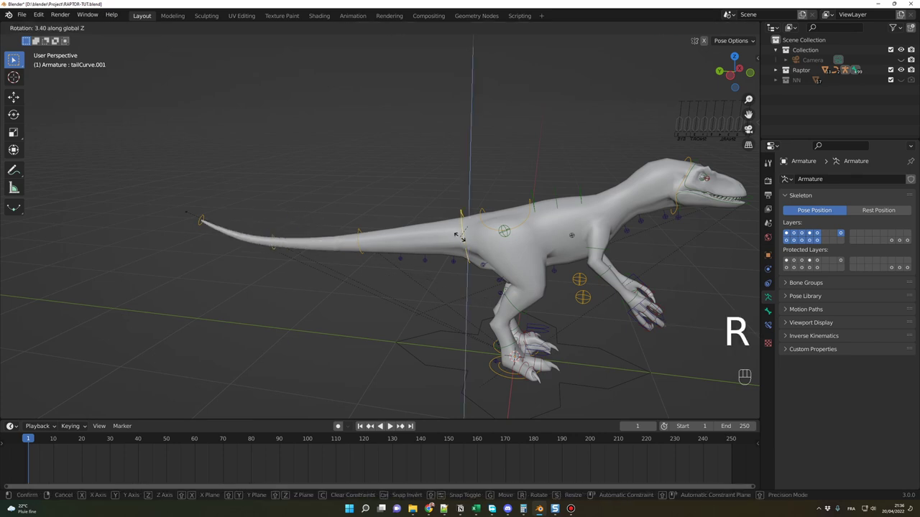
{"action": "right_click", "coordinate": [450, 244]}
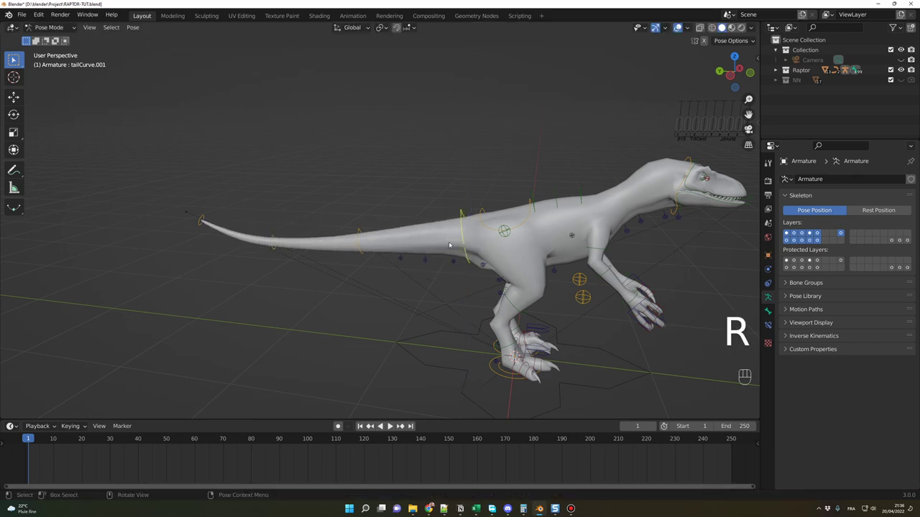
Try moving the head target control headTgt to shift the raptor's head and neck
{"action": "middle_click_drag", "start_coordinate": [706, 257], "coordinate": [521, 253], "text": "shift"}
{"action": "left_click", "coordinate": [471, 182]}
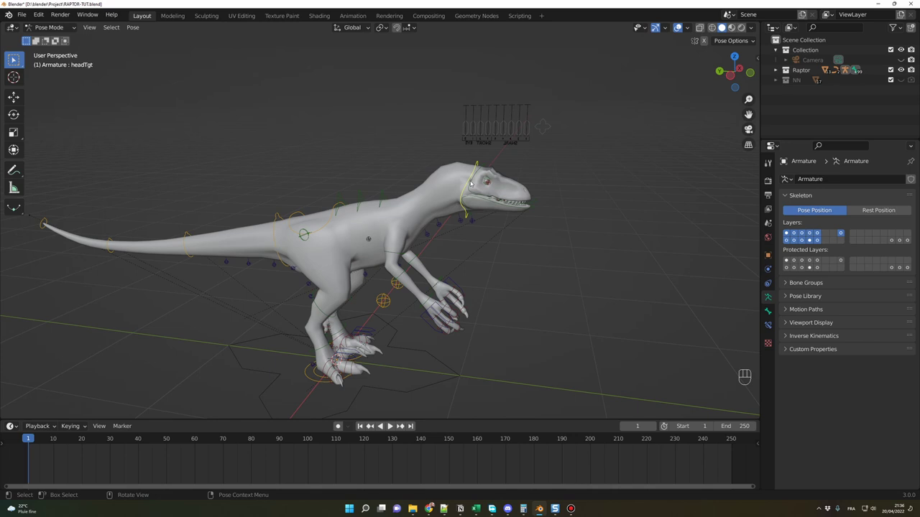
{"action": "key", "text": "g"}
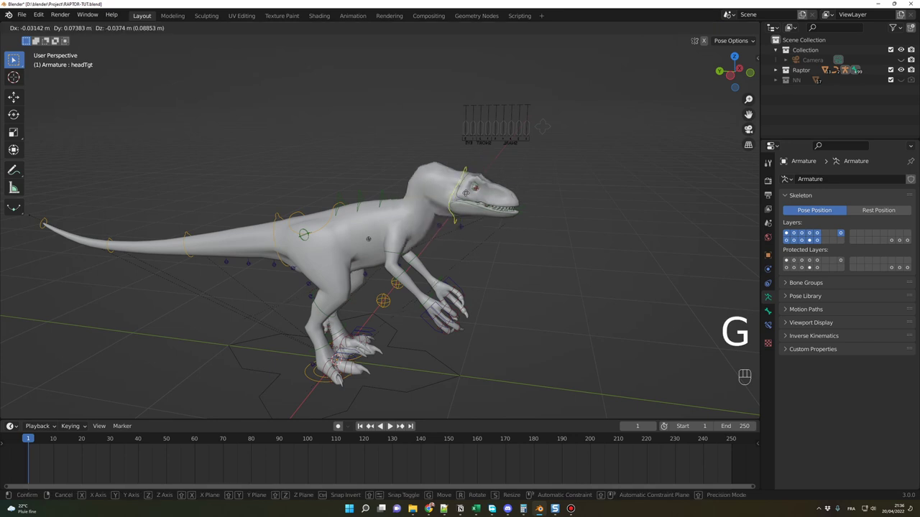
{"action": "right_click", "coordinate": [494, 179]}
Try rotating the head target control headTgt about the global Y and Z axes
{"action": "middle_click_drag", "start_coordinate": [557, 260], "coordinate": [527, 263]}
{"action": "scroll", "coordinate": [528, 264], "scroll_direction": "up", "scroll_amount": 2}
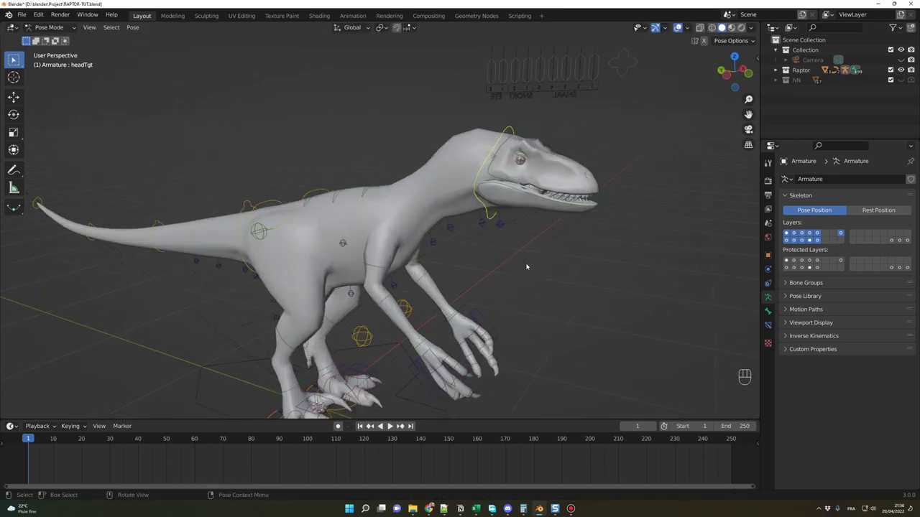
{"action": "key", "text": "r"}
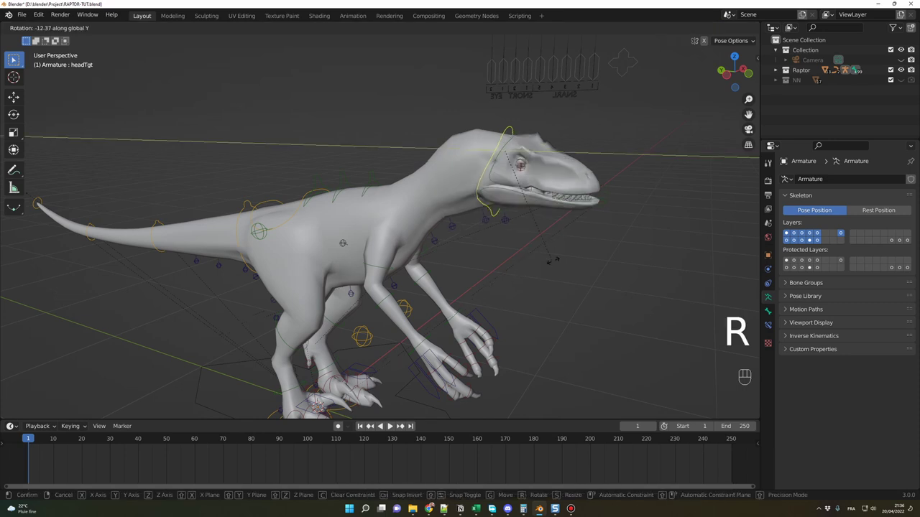
{"action": "left_click", "coordinate": [516, 255]}
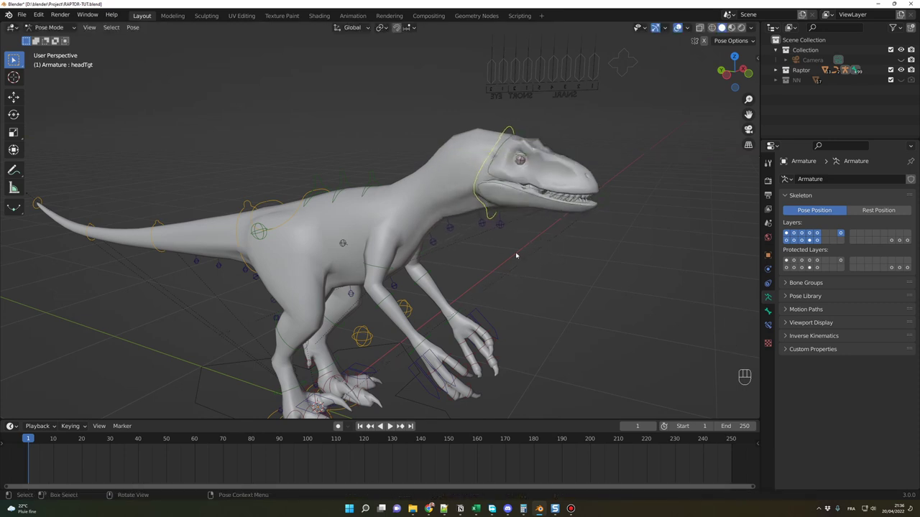
{"action": "key", "text": "r"}
{"action": "key", "text": "z"}
{"action": "left_click", "coordinate": [549, 243]}
{"action": "key", "text": "r"}
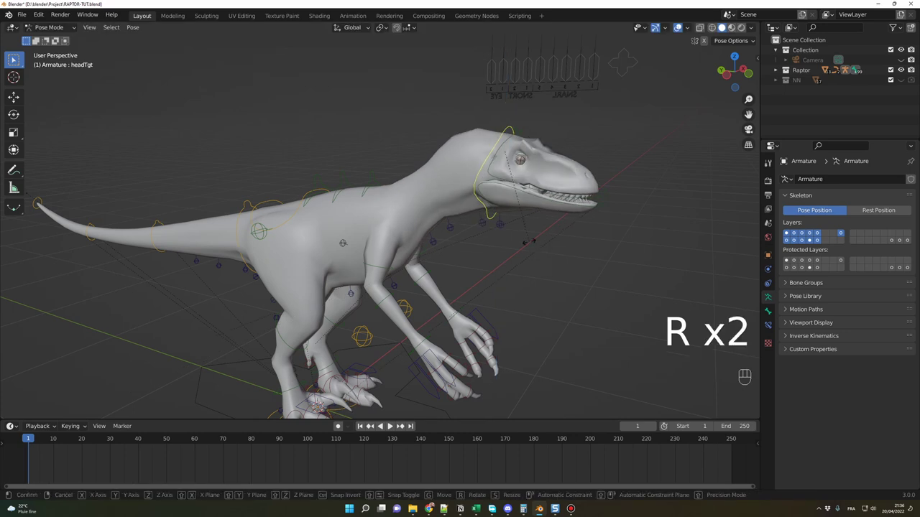
{"action": "key", "text": "z"}
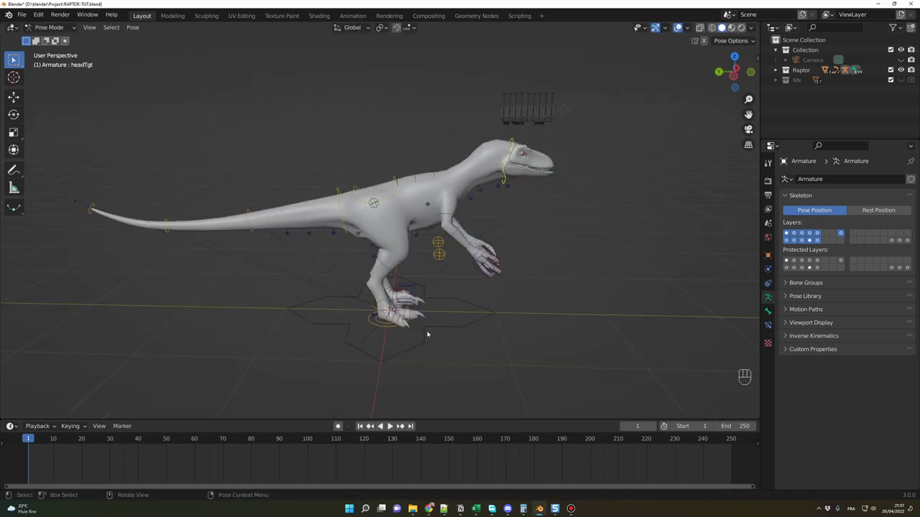
Try moving the right foot's control legIK_R
{"action": "middle_click_drag", "start_coordinate": [427, 334], "coordinate": [426, 347]}
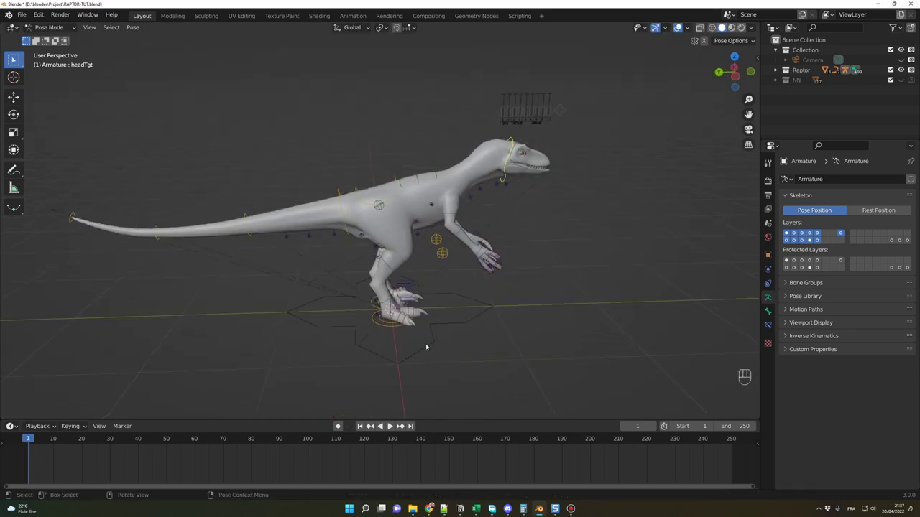
{"action": "left_click", "coordinate": [387, 328]}
{"action": "scroll", "coordinate": [393, 327], "scroll_direction": "up", "scroll_amount": 2}
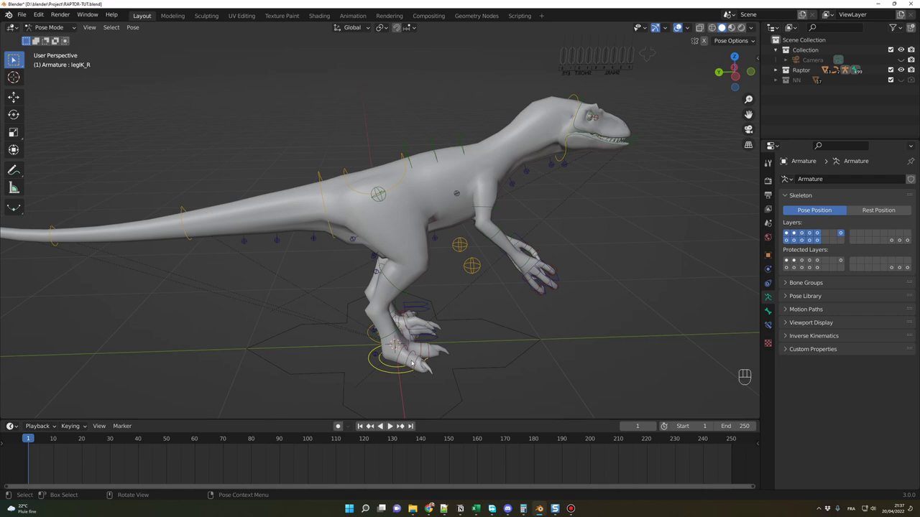
{"action": "key", "text": "g"}
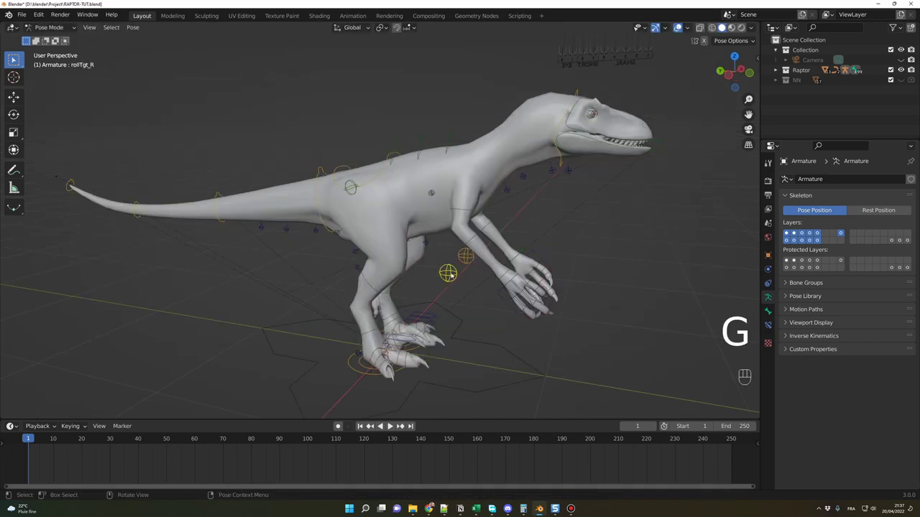
Try rotating the right leg's roll target rollTgt_R about the Y axis and moving it
{"action": "key", "text": "r"}
{"action": "key", "text": "y"}
{"action": "right_click", "coordinate": [454, 286]}
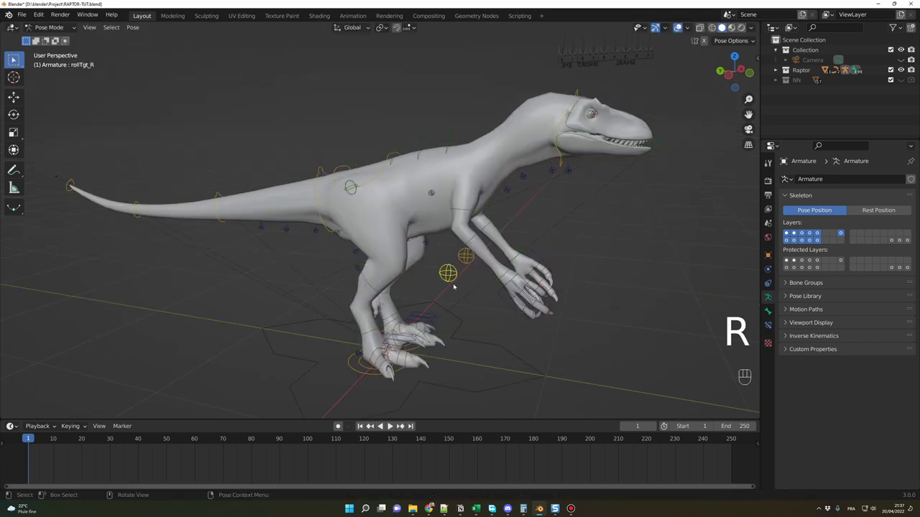
{"action": "key", "text": "g"}
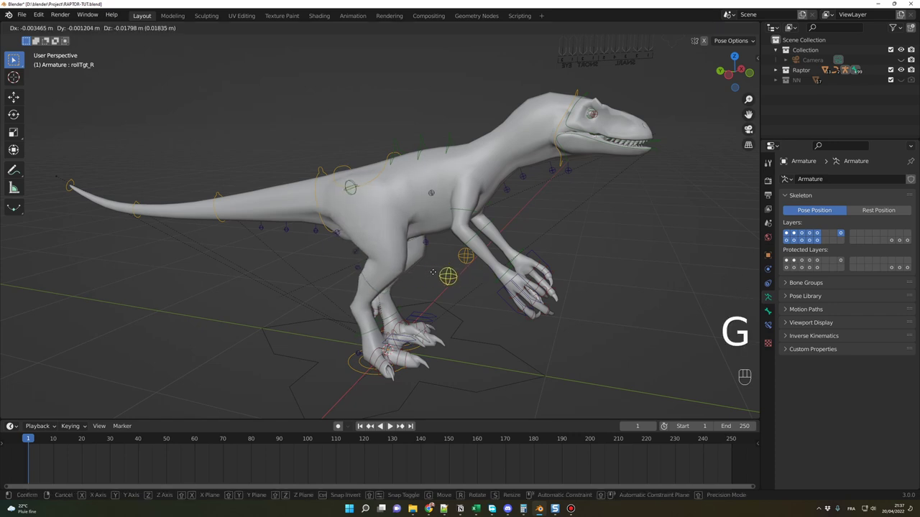
{"action": "left_click", "coordinate": [440, 273]}
Try moving and rotating the spine.002 control on the raptor's back
{"action": "middle_click_drag", "start_coordinate": [435, 273], "coordinate": [584, 282]}
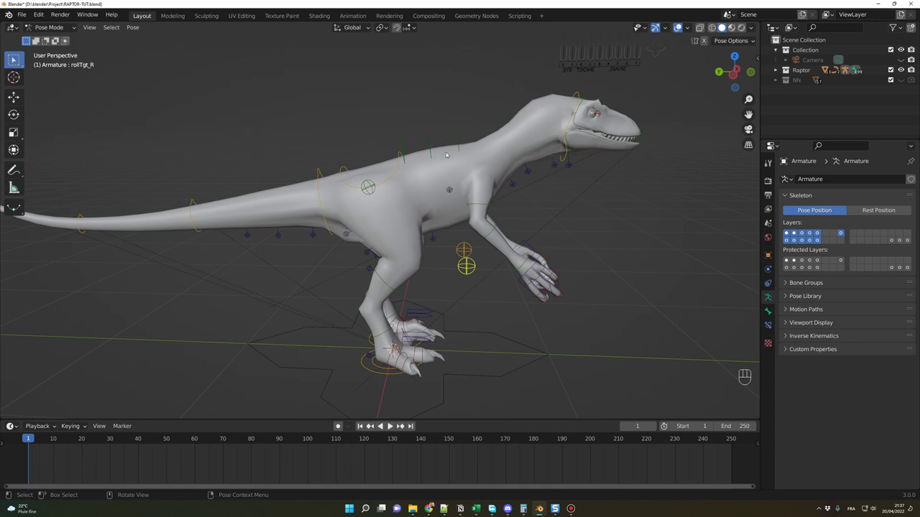
{"action": "scroll", "coordinate": [445, 154], "scroll_direction": "up", "scroll_amount": 4}
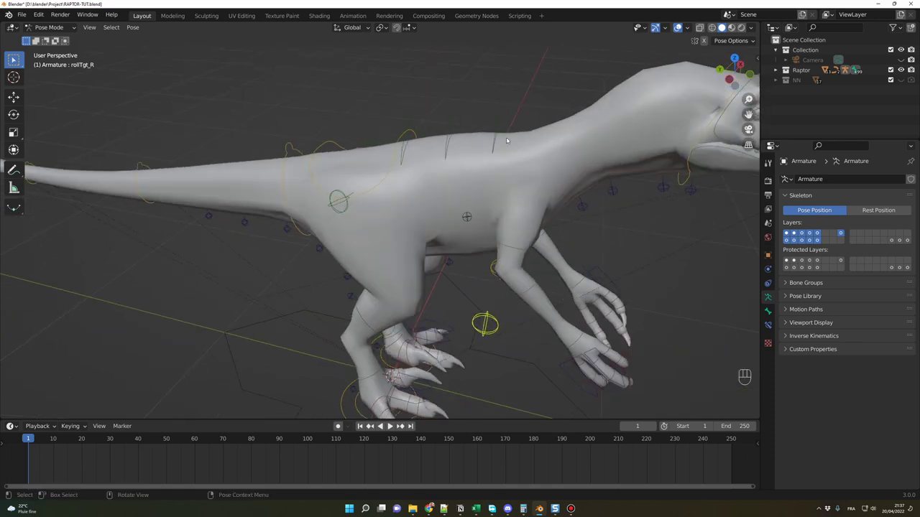
{"action": "left_click", "coordinate": [449, 123]}
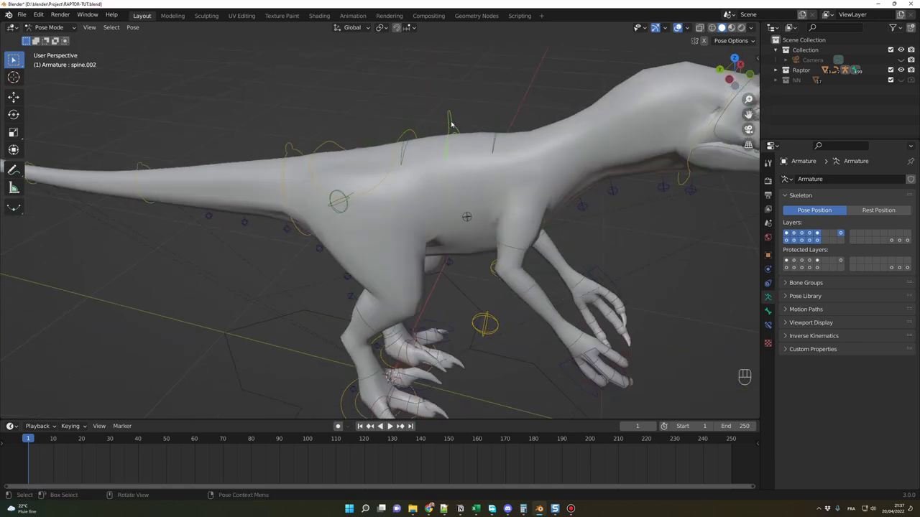
{"action": "key", "text": "g"}
{"action": "left_click", "coordinate": [479, 121]}
{"action": "key", "text": "r"}
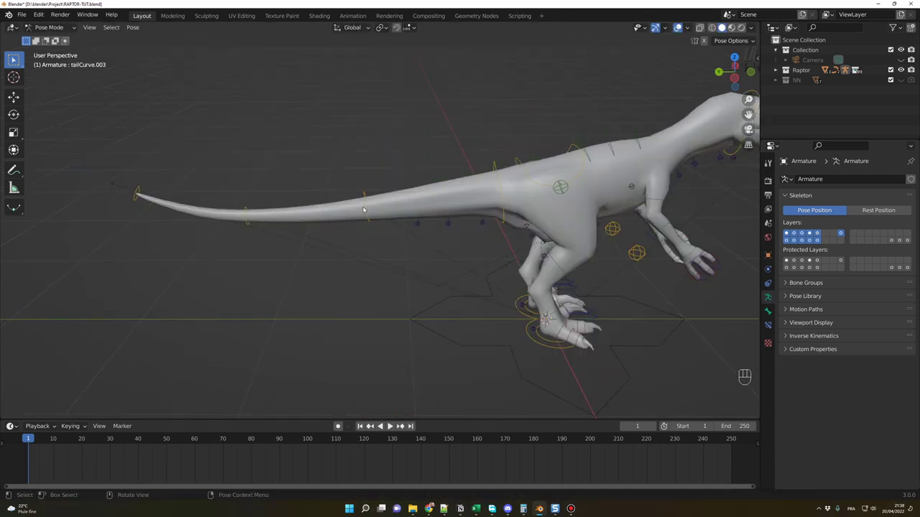
Try moving the tail control tailCurve.003 and rotating the right arm bone arm_R.002 about the X axis
{"action": "key", "text": "shift"}
{"action": "key", "text": "g"}
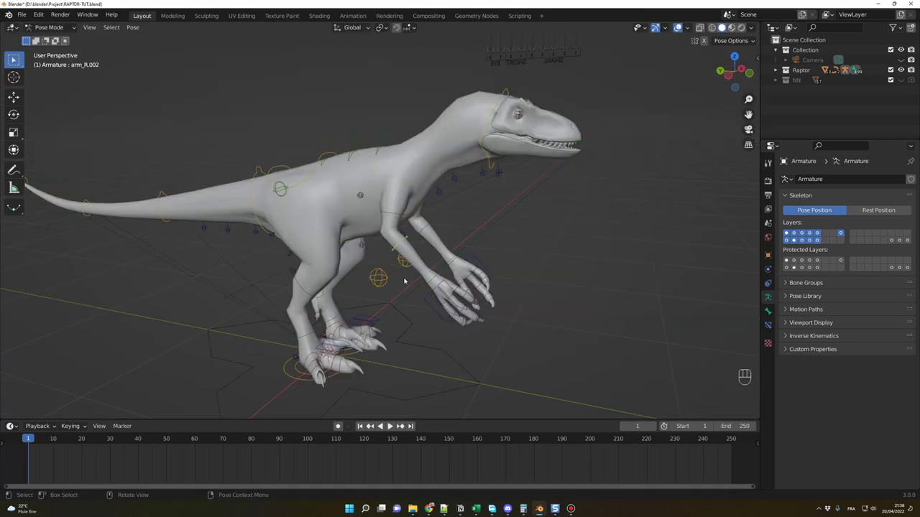
{"action": "scroll", "coordinate": [420, 284], "scroll_direction": "up", "scroll_amount": 2}
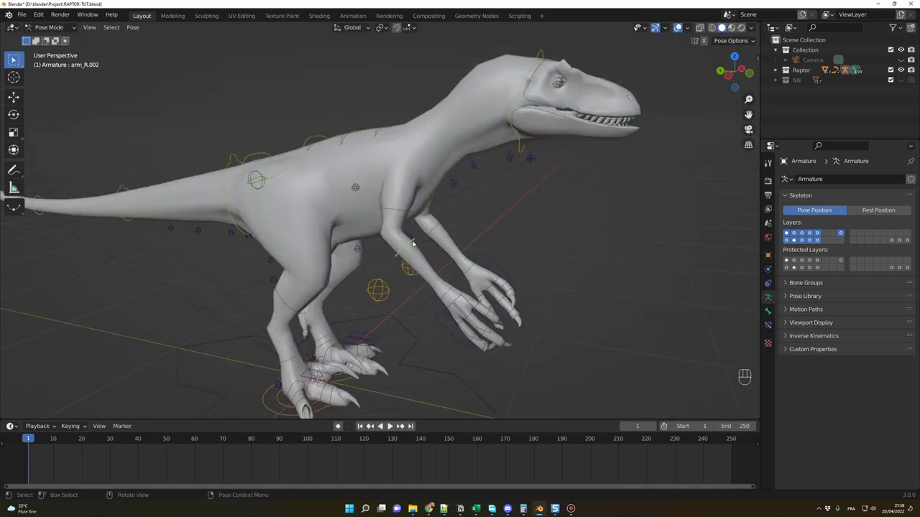
{"action": "key", "text": "r"}
{"action": "key", "text": "x"}
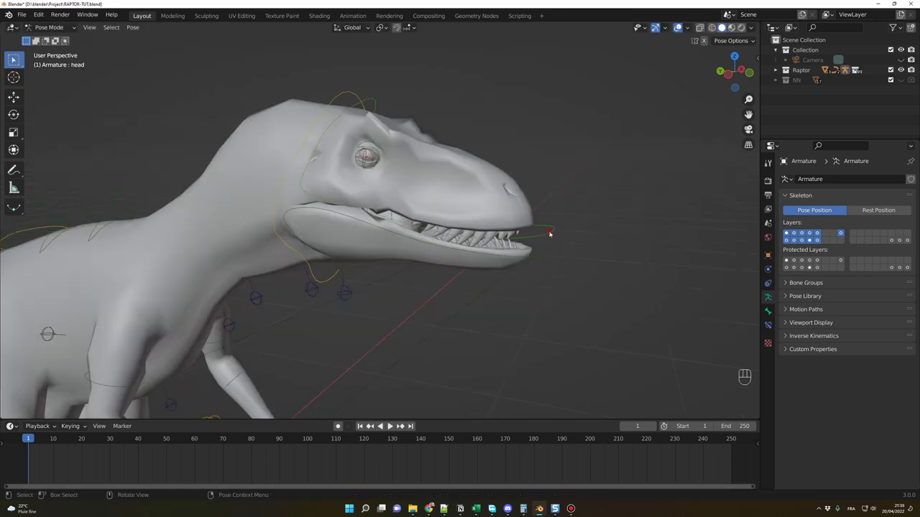
Try rotating the head bone about the global X, Y and Z axes in turn
{"action": "left_click", "coordinate": [550, 234]}
{"action": "key", "text": "r"}
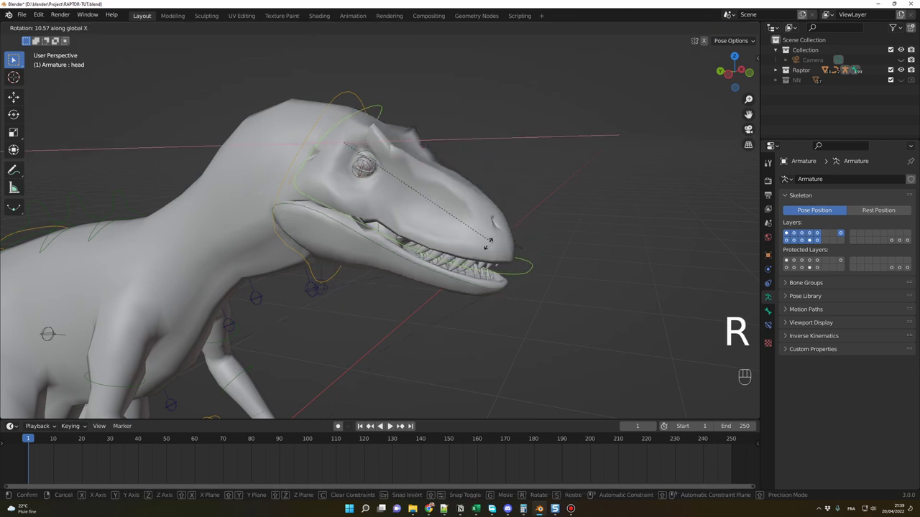
{"action": "left_click", "coordinate": [523, 217]}
{"action": "key", "text": "r"}
{"action": "key", "text": "y"}
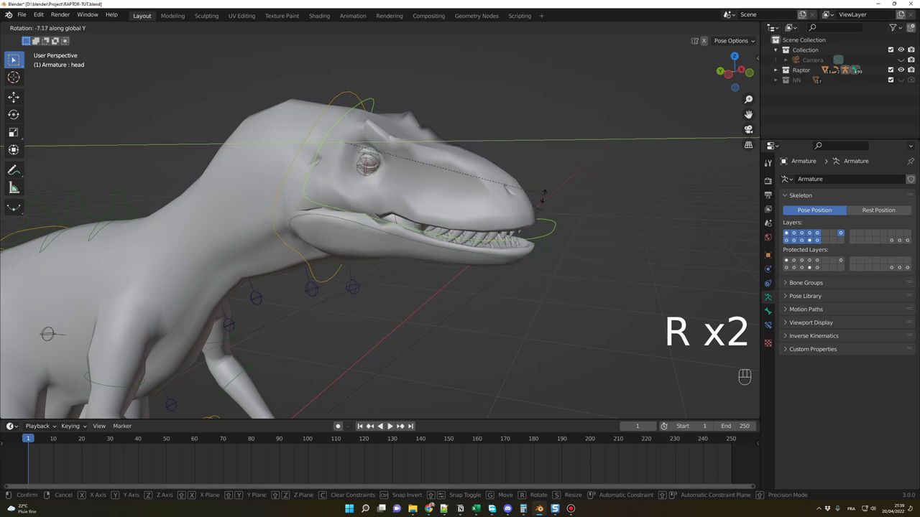
{"action": "left_click", "coordinate": [440, 182]}
{"action": "key", "text": "r"}
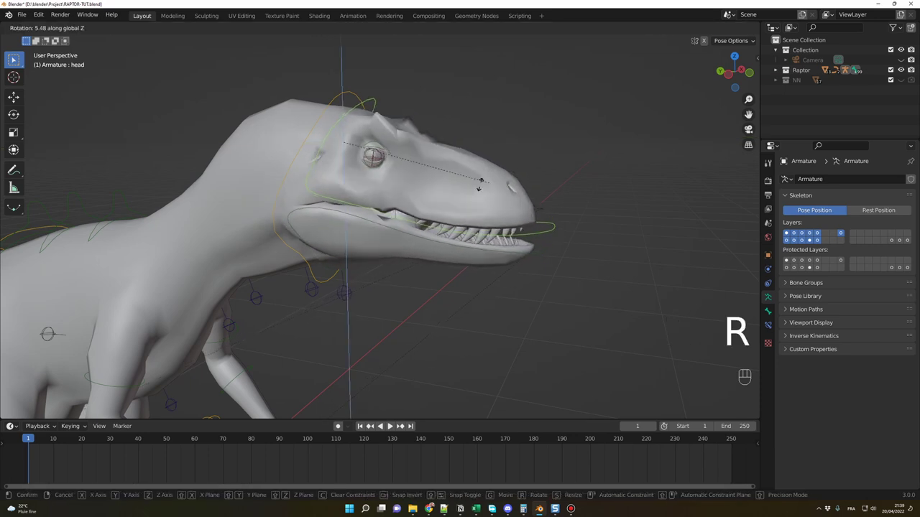
{"action": "right_click", "coordinate": [481, 187]}
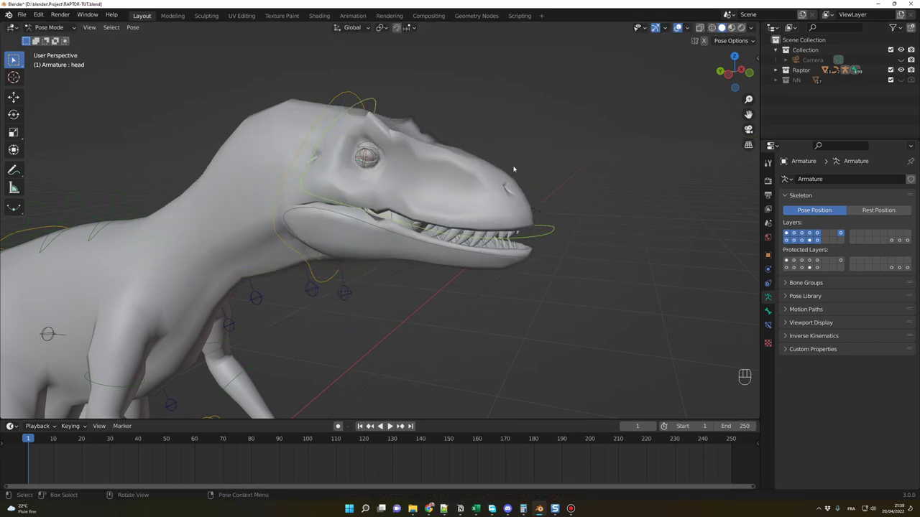
Try rotating the jaw bone about the global X, Y and Z axes in turn
{"action": "left_click", "coordinate": [539, 257]}
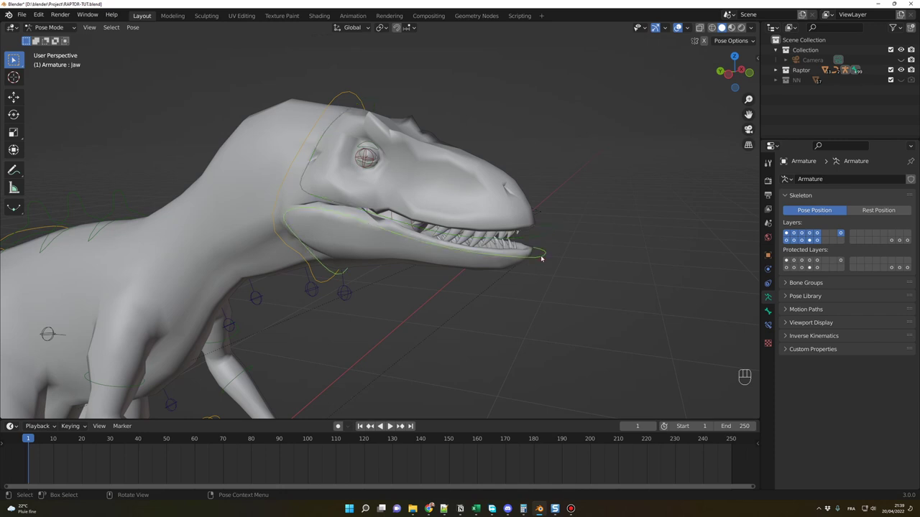
{"action": "key", "text": "r"}
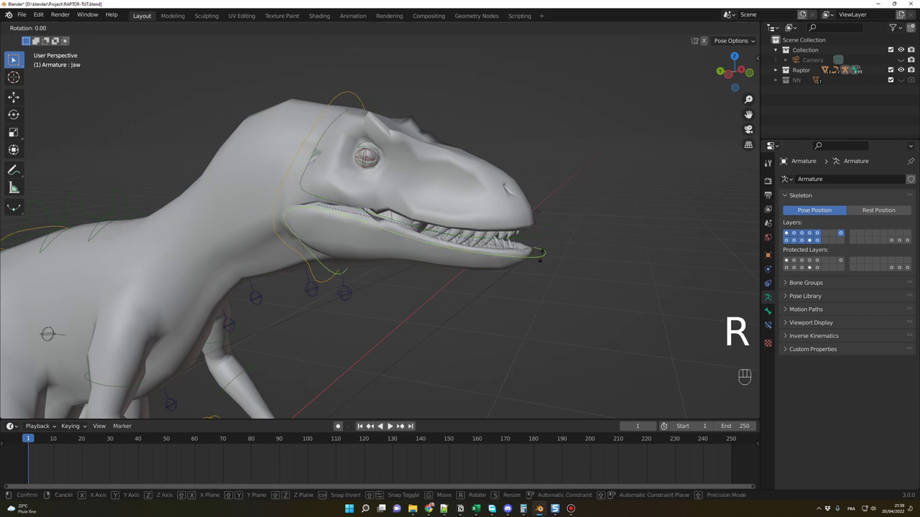
{"action": "key", "text": "x"}
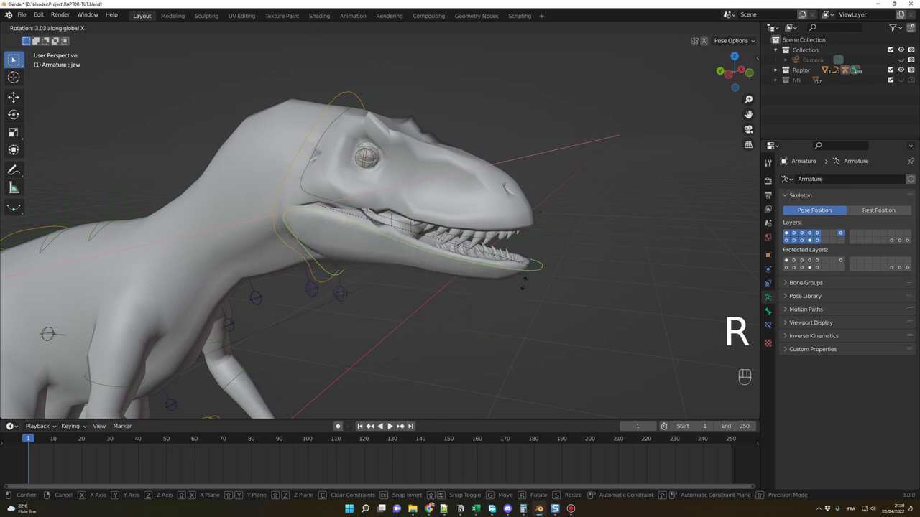
{"action": "key", "text": "Escape"}
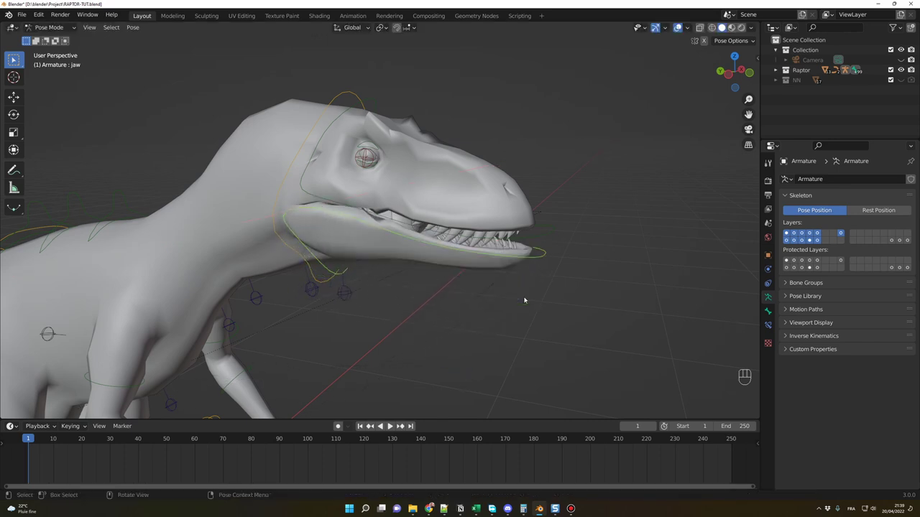
{"action": "key", "text": "r"}
{"action": "key", "text": "r"}
{"action": "key", "text": "r"}
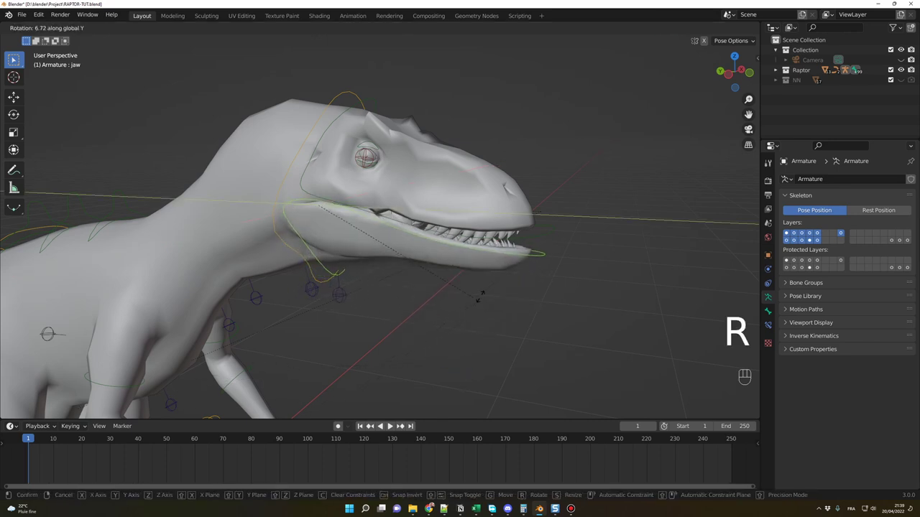
{"action": "key", "text": "z"}
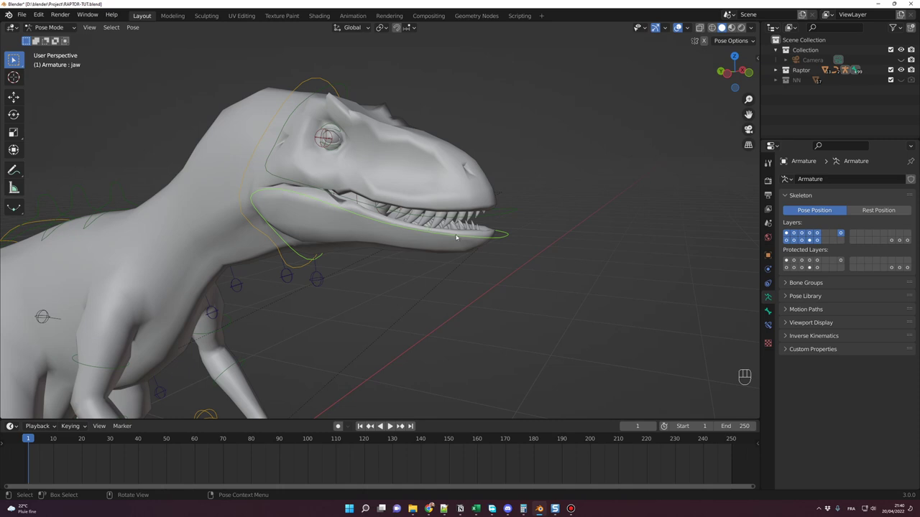
Keyframe the closed jaw at frame 1, rotate it open about the global X axis at frame 30, and keyframe it
{"action": "key", "text": "i"}
{"action": "left_click_drag", "start_coordinate": [29, 460], "coordinate": [110, 459]}
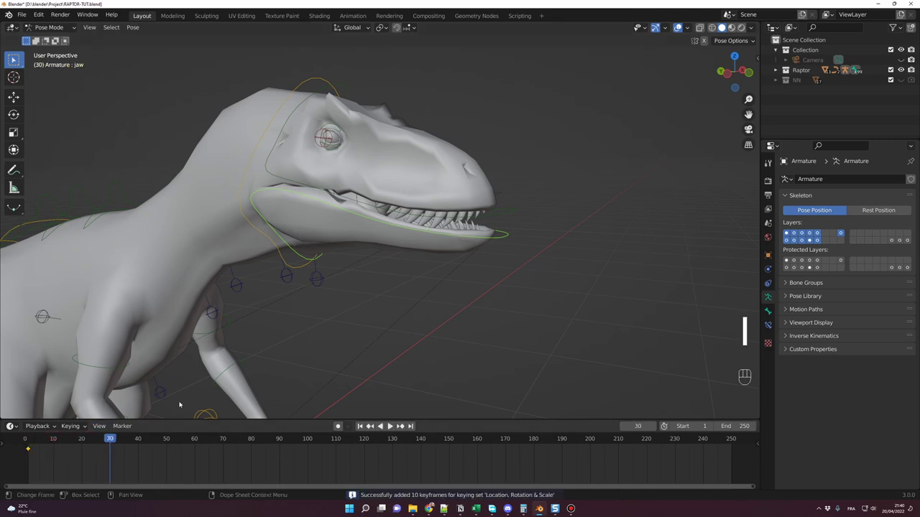
{"action": "key", "text": "r"}
{"action": "key", "text": "x"}
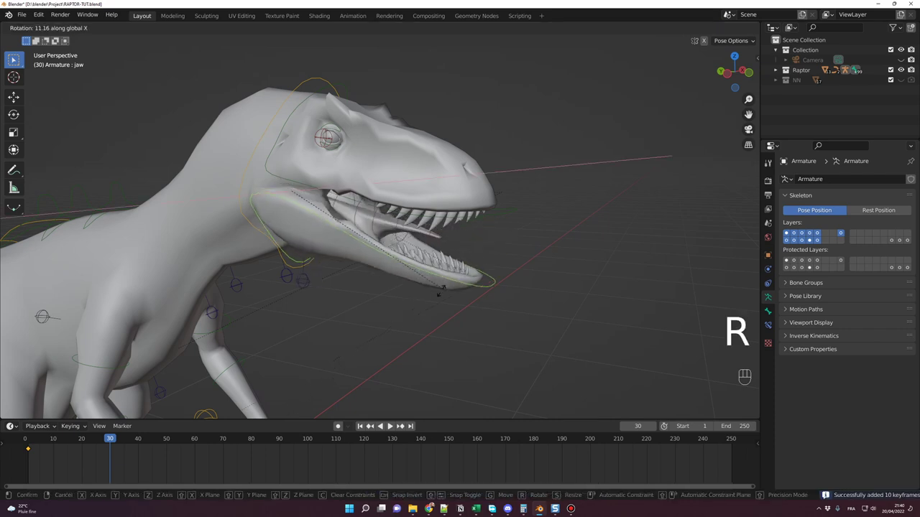
{"action": "left_click", "coordinate": [440, 302]}
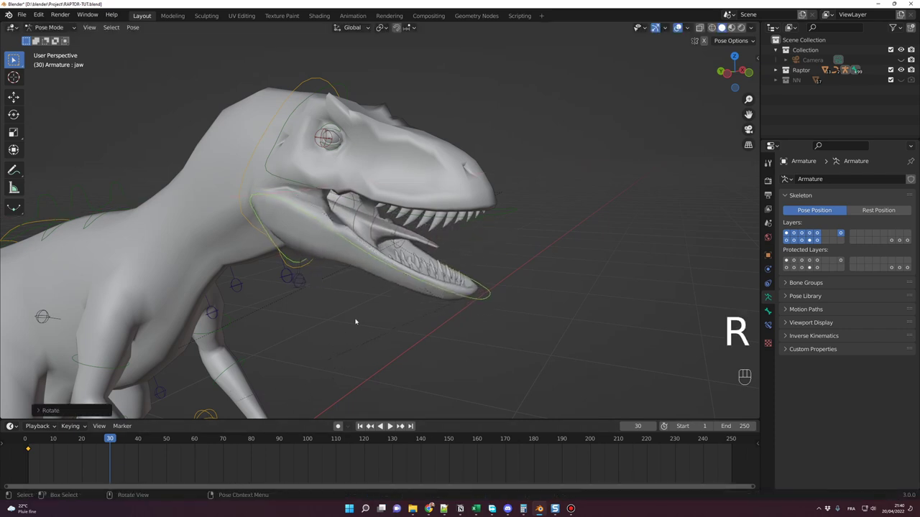
{"action": "key", "text": "i"}
Copy the jaw's closed keyframe to frame 49 and play back the opening and closing motion
{"action": "key", "text": "ctrl+c"}
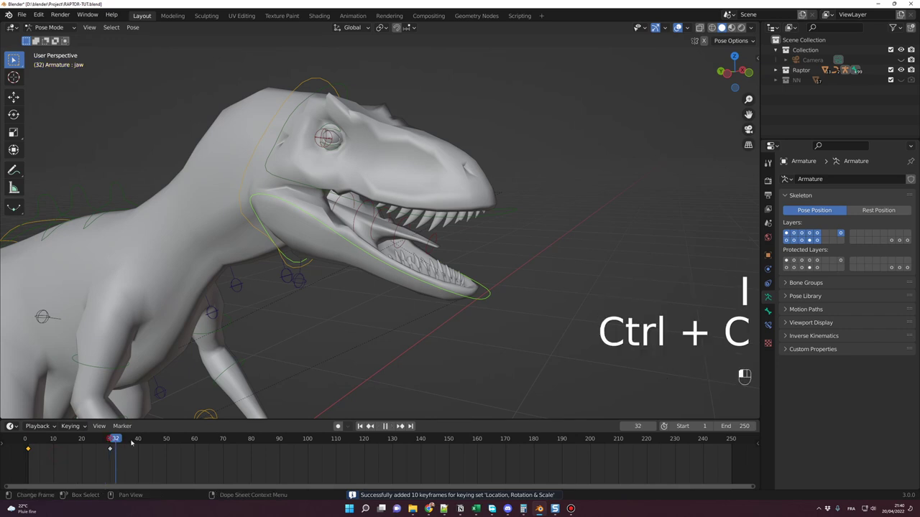
{"action": "left_click", "coordinate": [164, 453]}
{"action": "key", "text": "ctrl+v"}
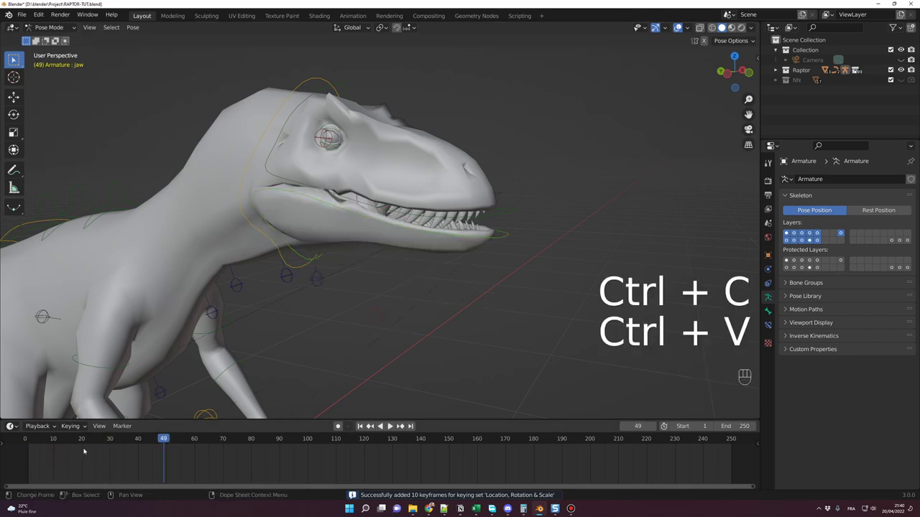
{"action": "left_click", "coordinate": [42, 440]}
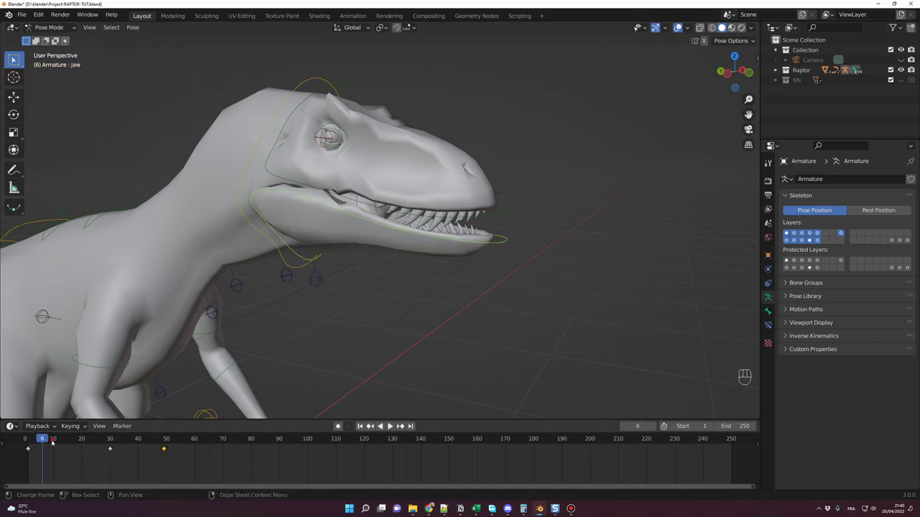
{"action": "key", "text": "space"}
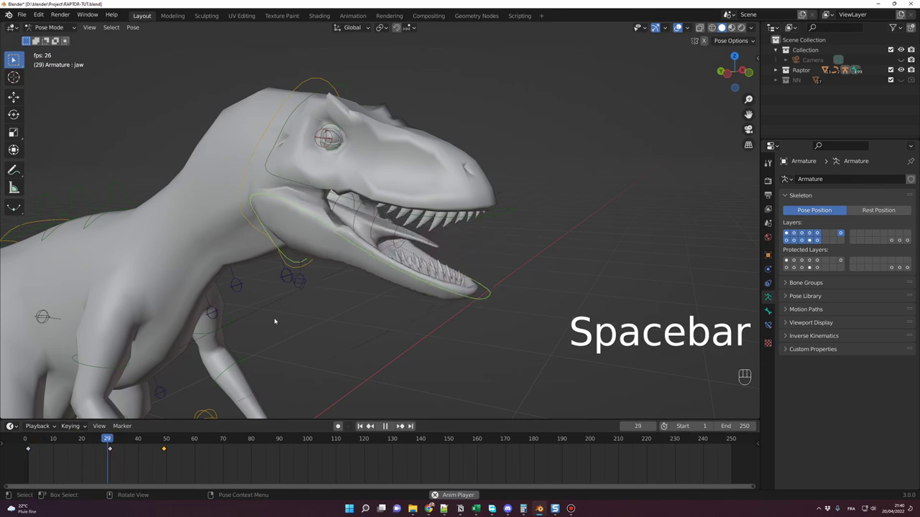
{"action": "key", "text": "space"}
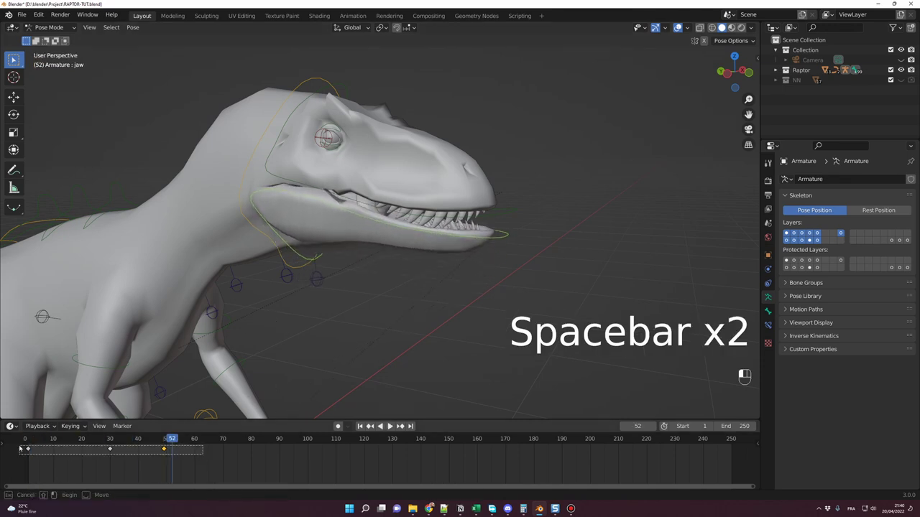
Keyframe the raptor's right lower eyelid control eyelidBottom_R in its open pose at frame 1
{"action": "middle_click_drag", "start_coordinate": [276, 322], "coordinate": [441, 266], "text": "ctrl"}
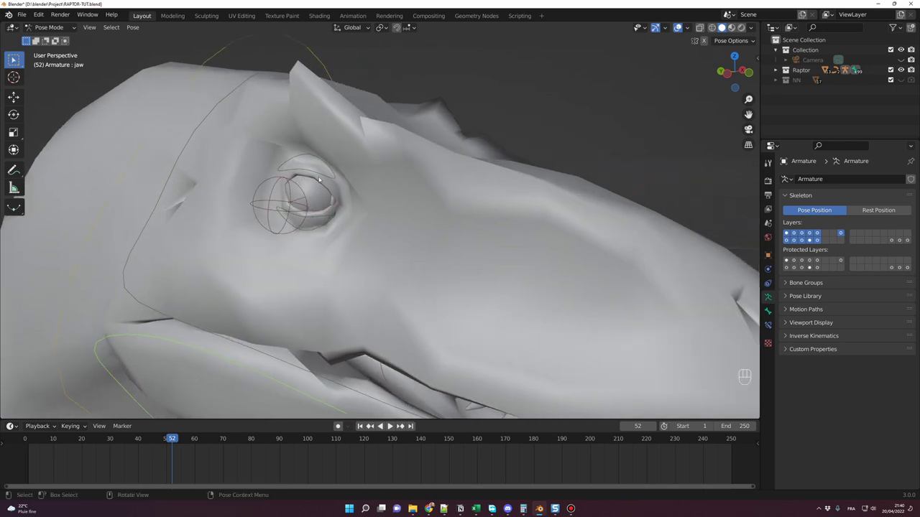
{"action": "left_click", "coordinate": [326, 219]}
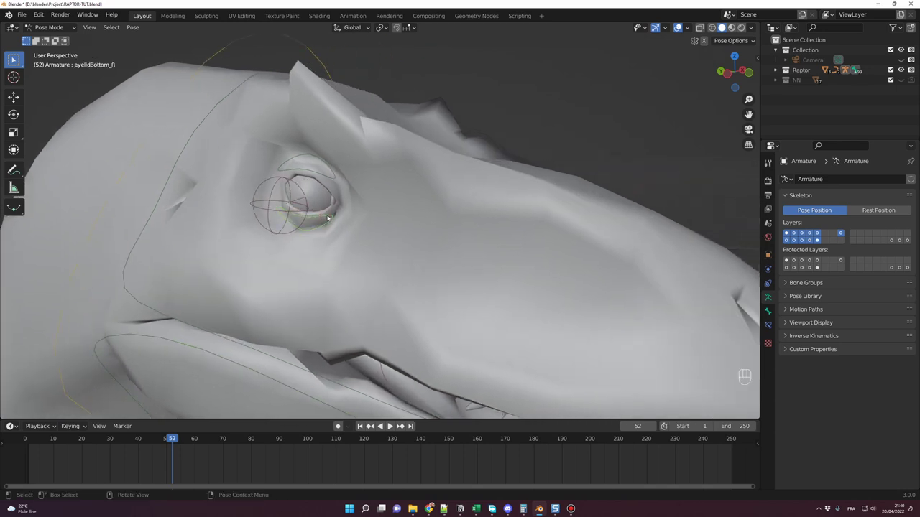
{"action": "left_click", "coordinate": [31, 443]}
{"action": "key", "text": "space"}
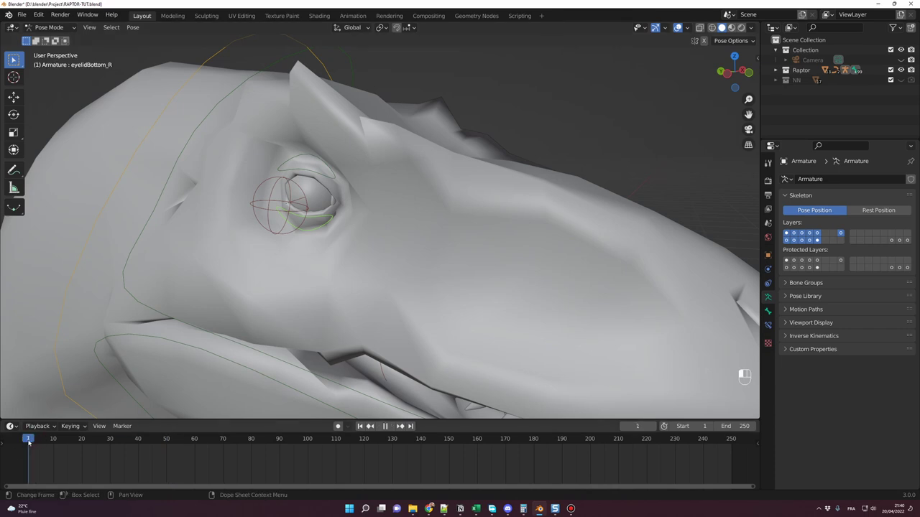
{"action": "key", "text": "space"}
{"action": "key", "text": "i"}
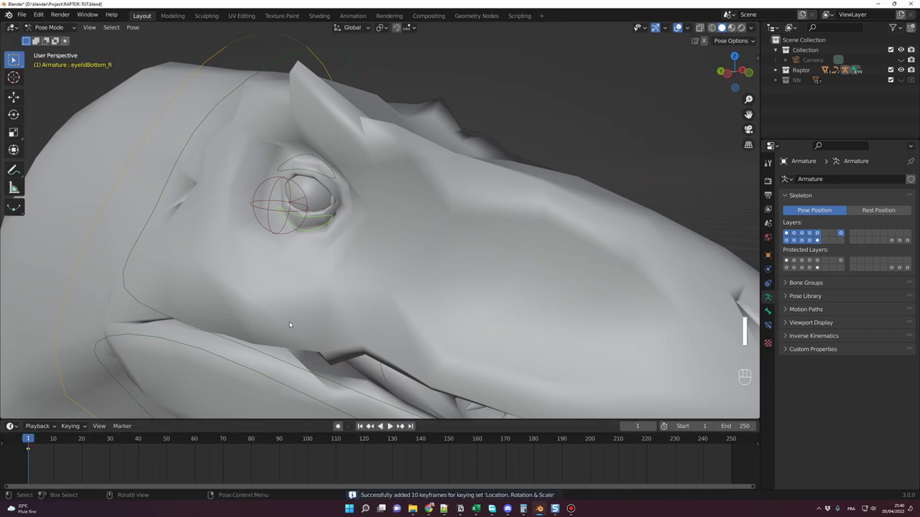
At frame 10, rotate eyelidBottom_R about 116° around the global Z axis to raise the lid, and keyframe it
{"action": "key", "text": "Up"}
{"action": "key", "text": "r"}
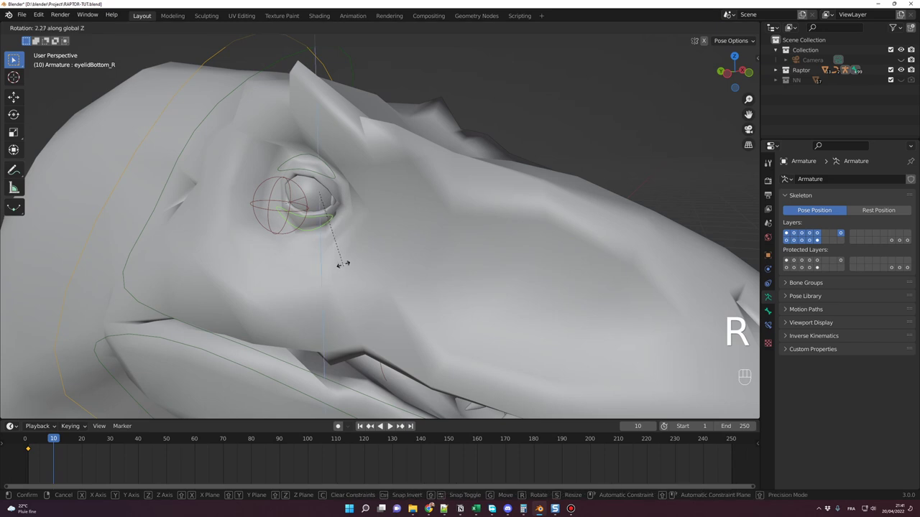
{"action": "key", "text": "z"}
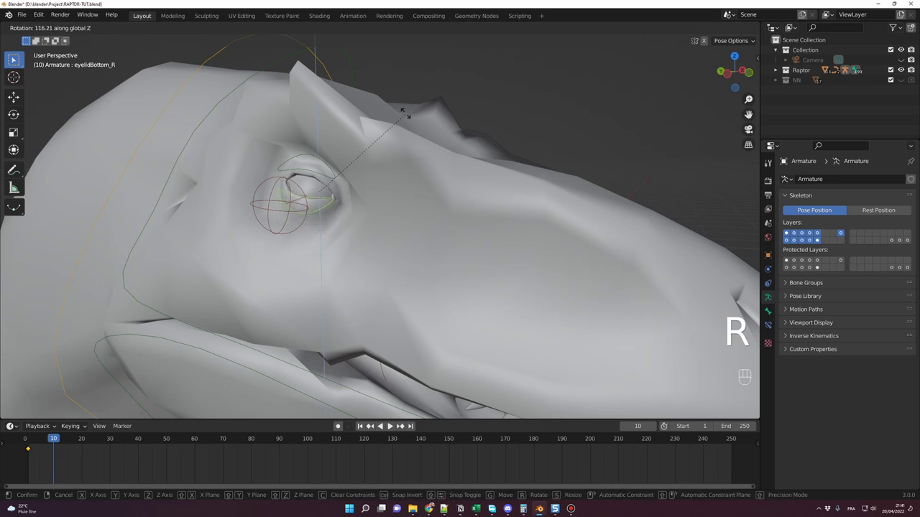
{"action": "left_click", "coordinate": [404, 114]}
{"action": "key", "text": "i"}
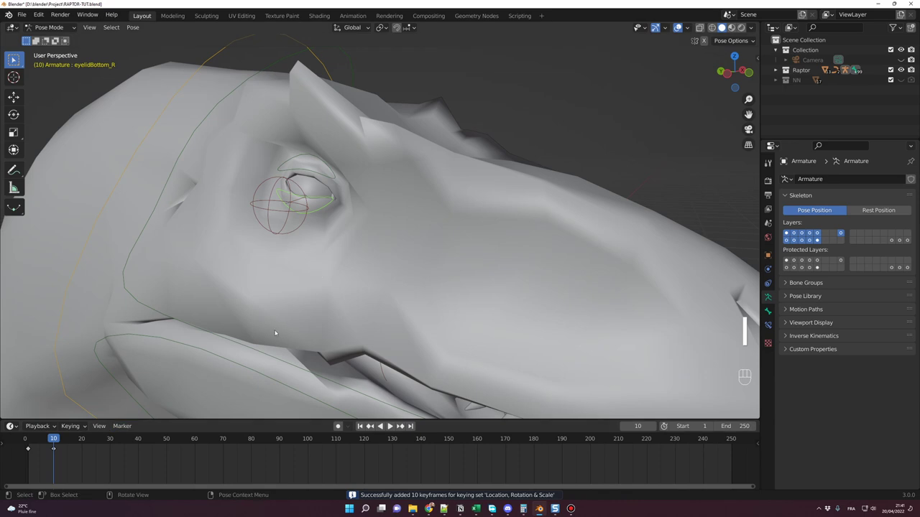
Copy the lower eyelid's open keyframe to frame 20 and return to frame 1
{"action": "key", "text": "ctrl+c"}
{"action": "left_click_drag", "start_coordinate": [50, 460], "coordinate": [72, 467]}
{"action": "key", "text": "ctrl+v"}
{"action": "left_click", "coordinate": [55, 441]}
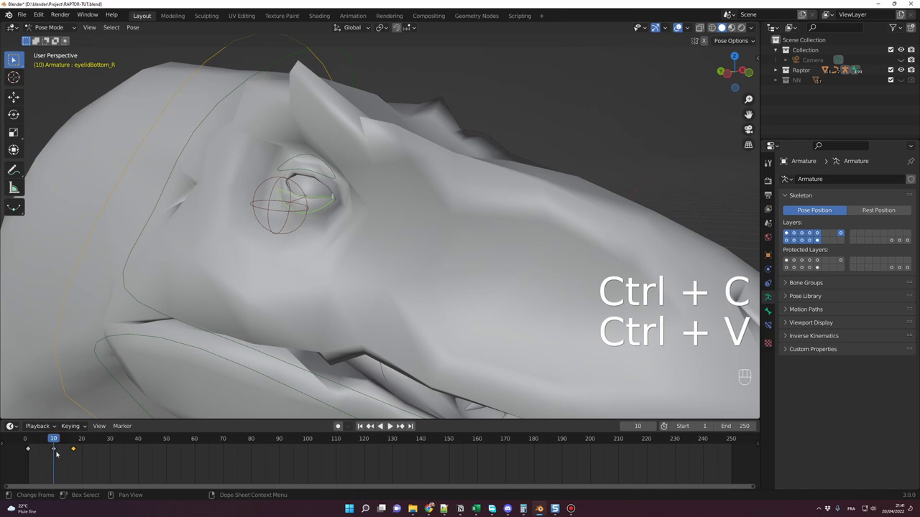
{"action": "left_click_drag", "start_coordinate": [73, 450], "coordinate": [29, 438]}
{"action": "key", "text": "Escape"}
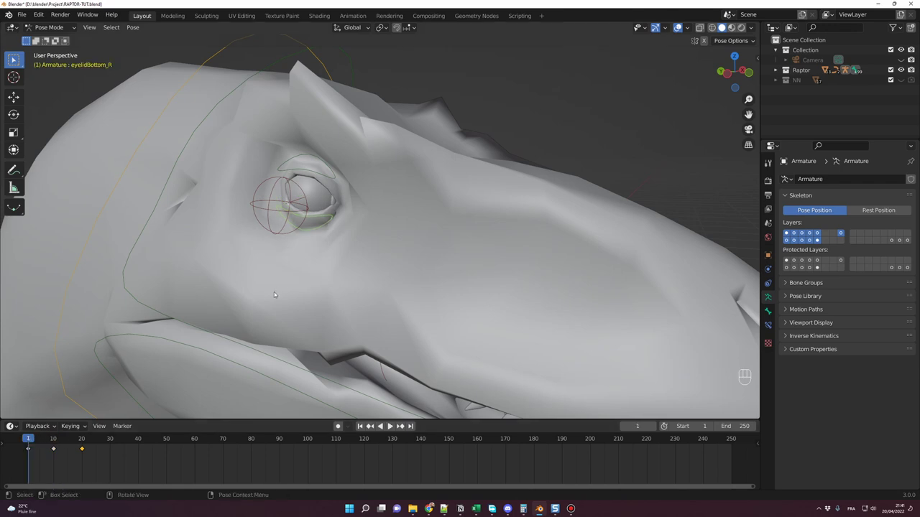
Keyframe the right upper eyelid control eyelidTop_R in its open pose at frame 1
{"action": "left_click", "coordinate": [328, 178]}
{"action": "key", "text": "ctrl+z"}
{"action": "key", "text": "i"}
At frame 10, rotate eyelidTop_R about the global Z axis and then X to close the lid, and keyframe it
{"action": "left_click", "coordinate": [54, 440]}
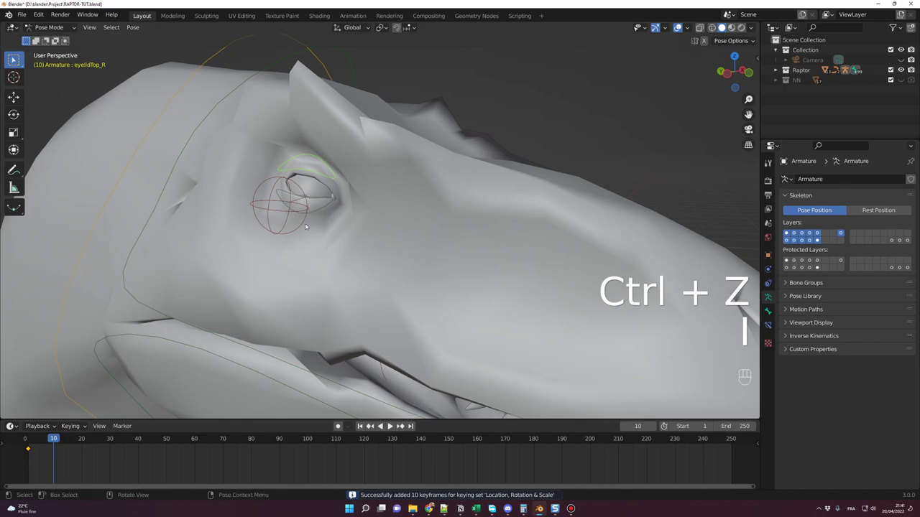
{"action": "key", "text": "r"}
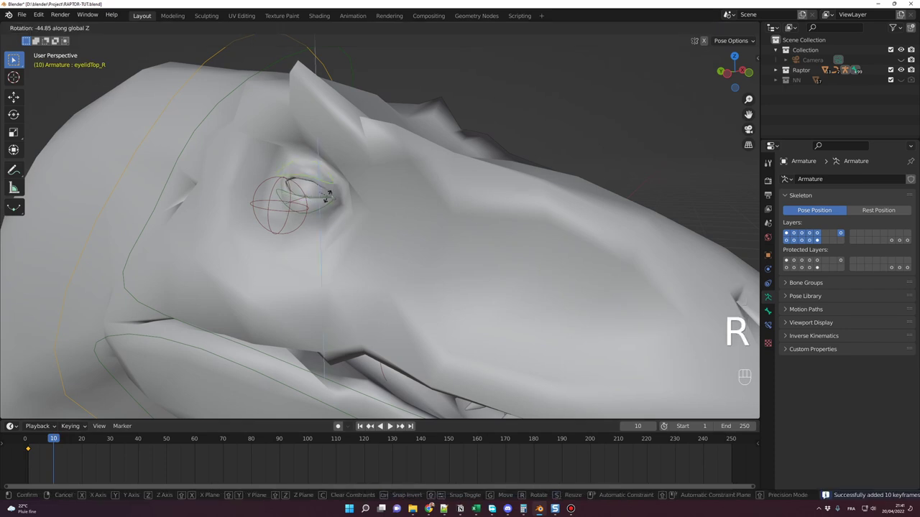
{"action": "left_click", "coordinate": [321, 200]}
{"action": "key", "text": "r"}
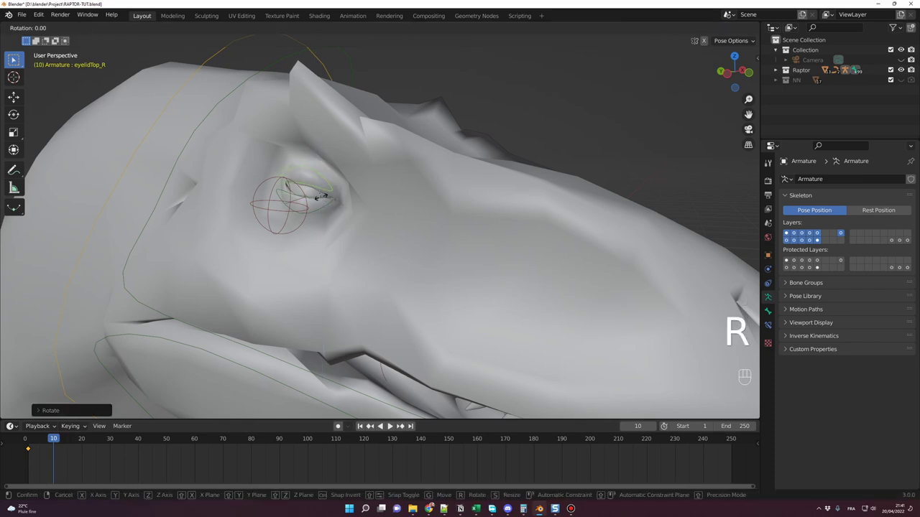
{"action": "key", "text": "x"}
{"action": "left_click", "coordinate": [187, 376]}
{"action": "key", "text": "i"}
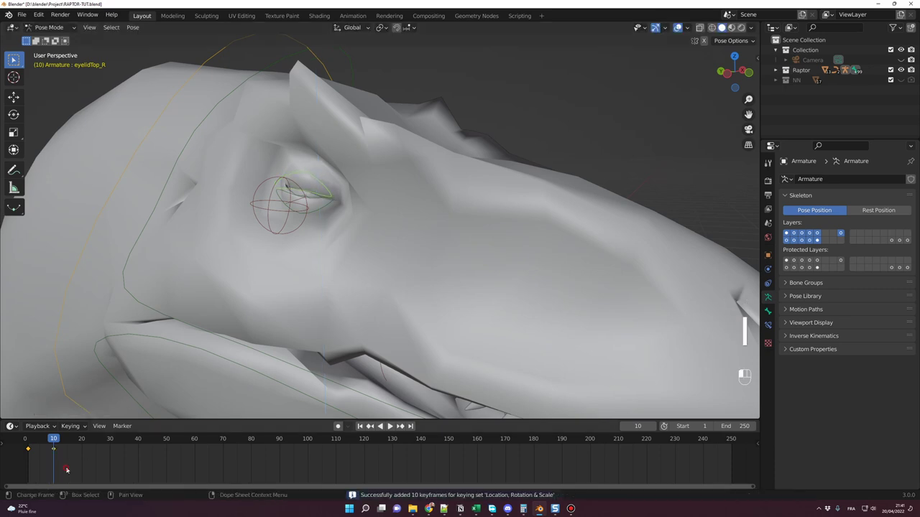
Copy the upper eyelid's open keyframe to frame 20 and select both right eyelid controls
{"action": "key", "text": "ctrl+c"}
{"action": "left_click", "coordinate": [81, 439]}
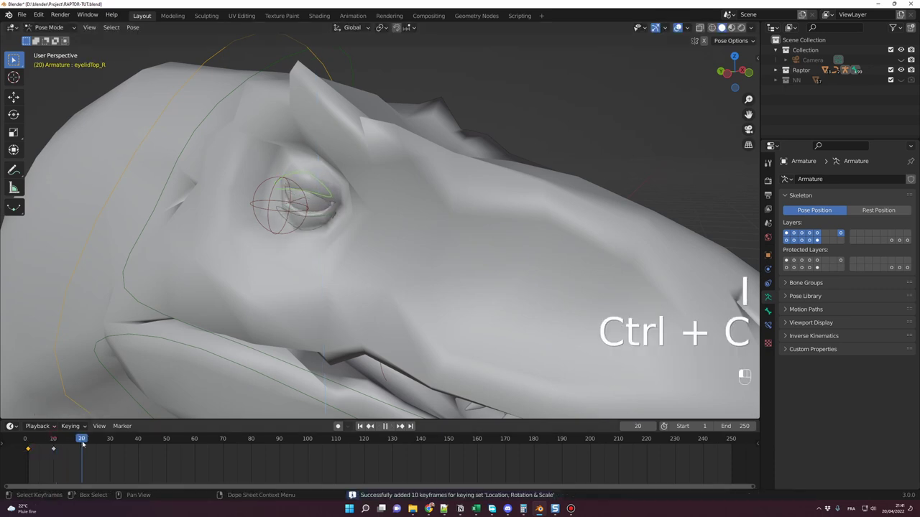
{"action": "key", "text": "ctrl+v"}
{"action": "left_click", "coordinate": [329, 217]}
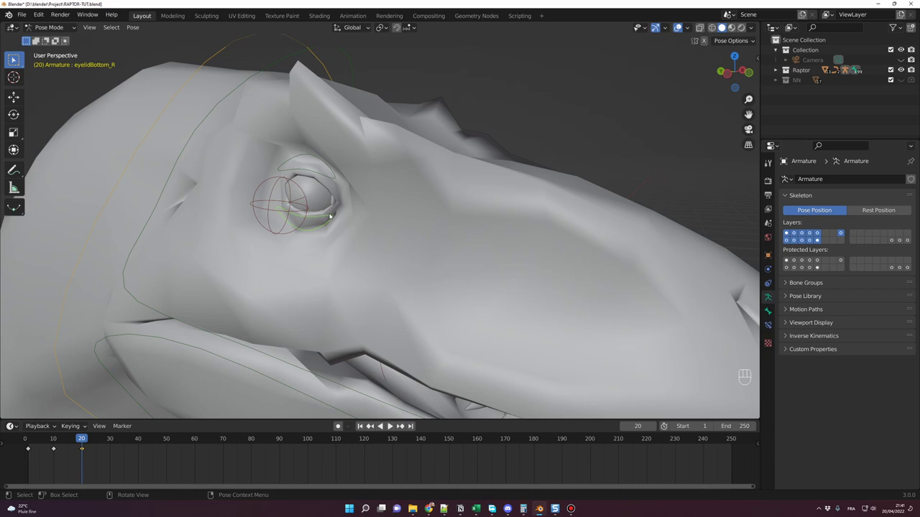
{"action": "left_click", "coordinate": [327, 180], "text": "shift"}
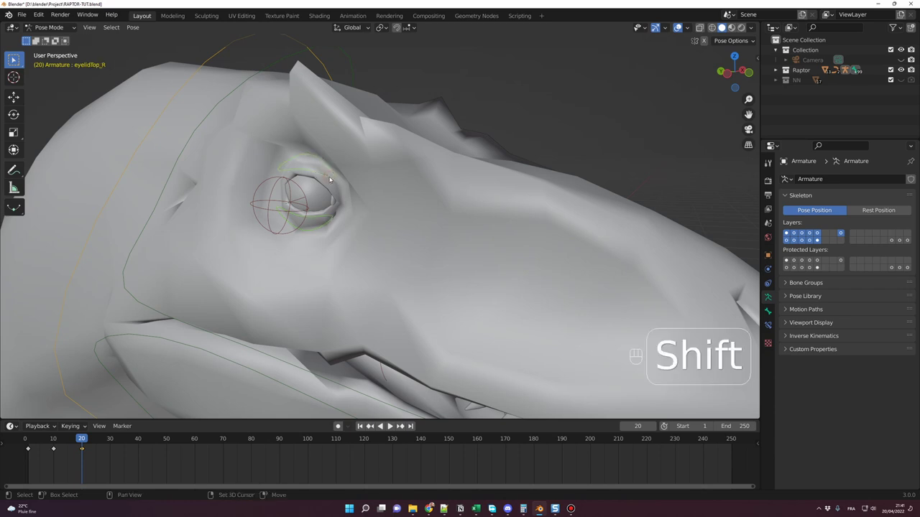
Copy the three blink keyframes of both eyelids and paste them at frames 43 and 117
{"action": "left_click_drag", "start_coordinate": [101, 455], "coordinate": [18, 446]}
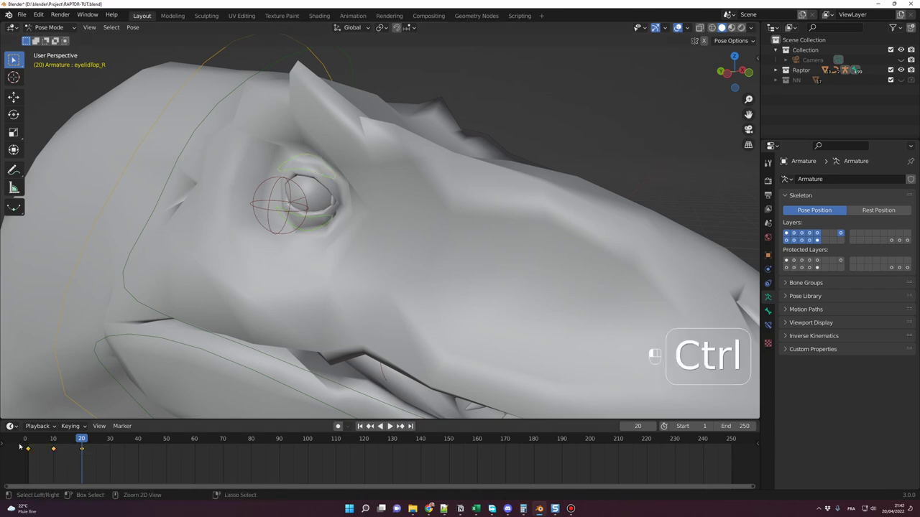
{"action": "key", "text": "ctrl+c"}
{"action": "left_click", "coordinate": [148, 442]}
{"action": "key", "text": "ctrl+v"}
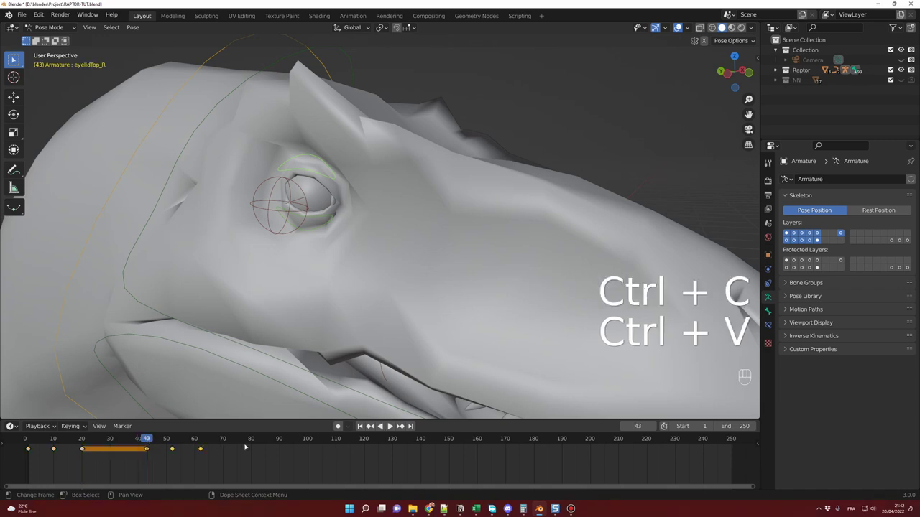
{"action": "left_click_drag", "start_coordinate": [318, 446], "coordinate": [356, 444]}
{"action": "key", "text": "ctrl+v"}
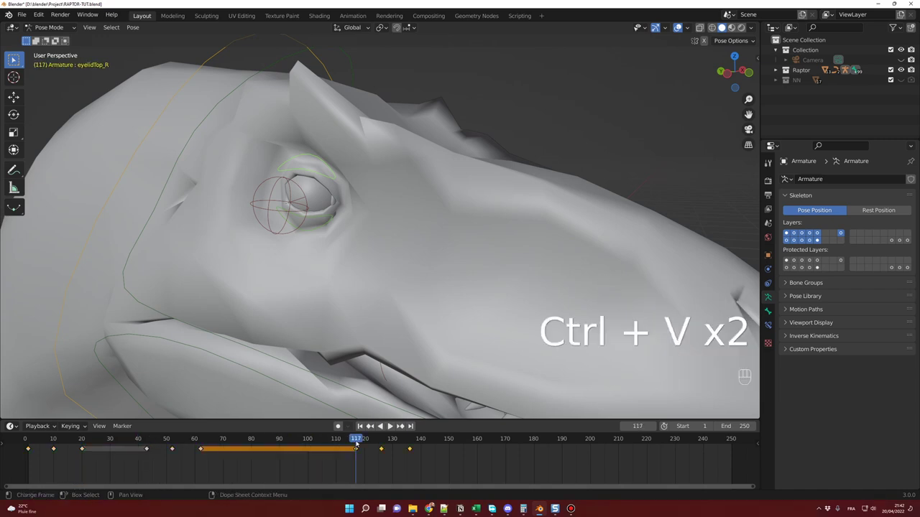
Play the eyelid animation from the start to check the blink's speed
{"action": "left_click", "coordinate": [194, 465]}
{"action": "left_click", "coordinate": [31, 440]}
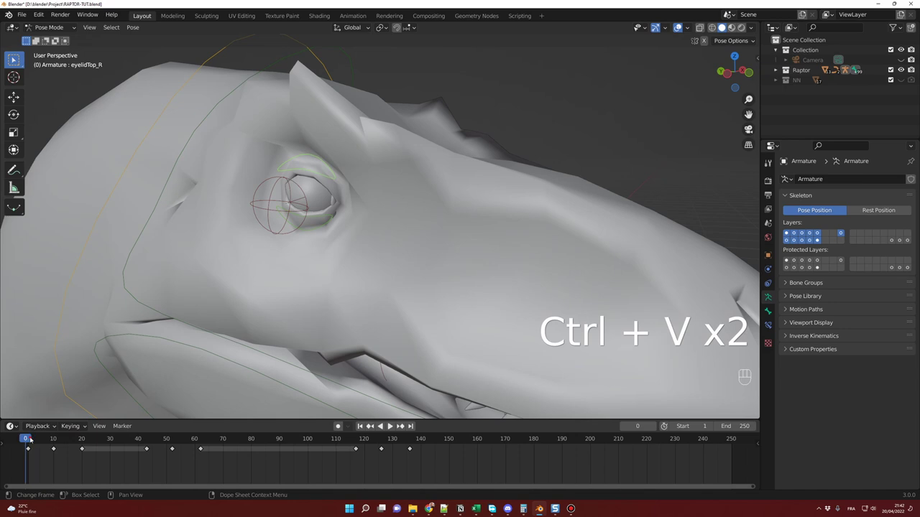
{"action": "key", "text": "space"}
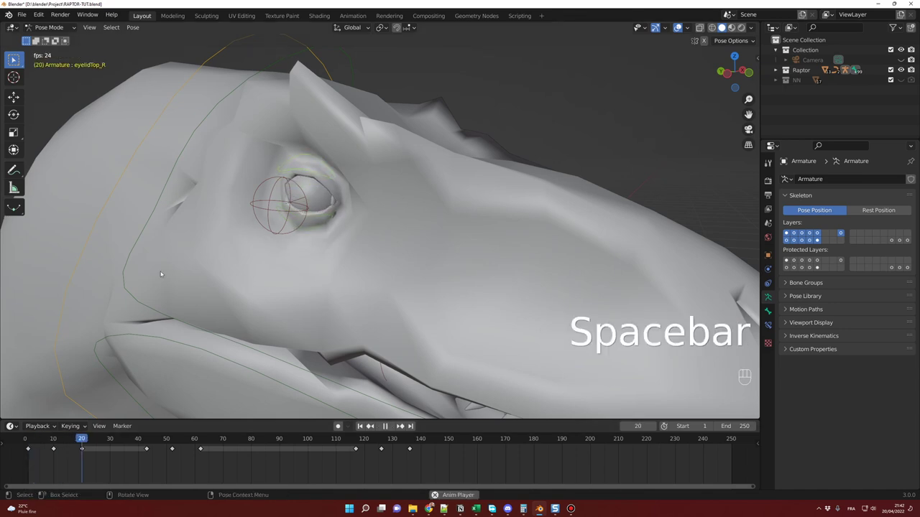
{"action": "key", "text": "space"}
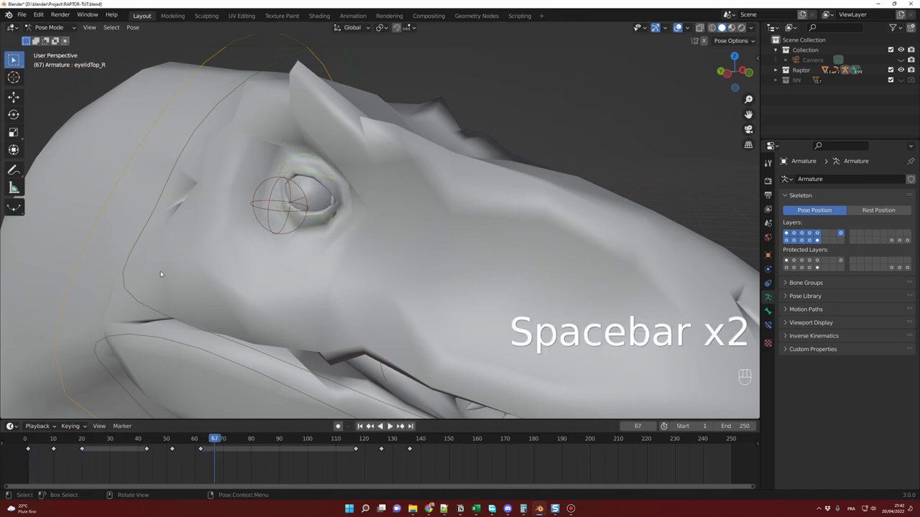
Delete the repeated blink keyframes and shorten the first blink to keyframes at frames 1, 6 and 11
{"action": "mouse_move", "coordinate": [55, 444]}
{"action": "left_mouse_down"}
{"action": "mouse_move", "coordinate": [28, 443]}
{"action": "mouse_move", "coordinate": [57, 451]}
{"action": "left_mouse_up"}
{"action": "left_click_drag", "start_coordinate": [453, 457], "coordinate": [35, 444]}
{"action": "key", "text": "Delete"}
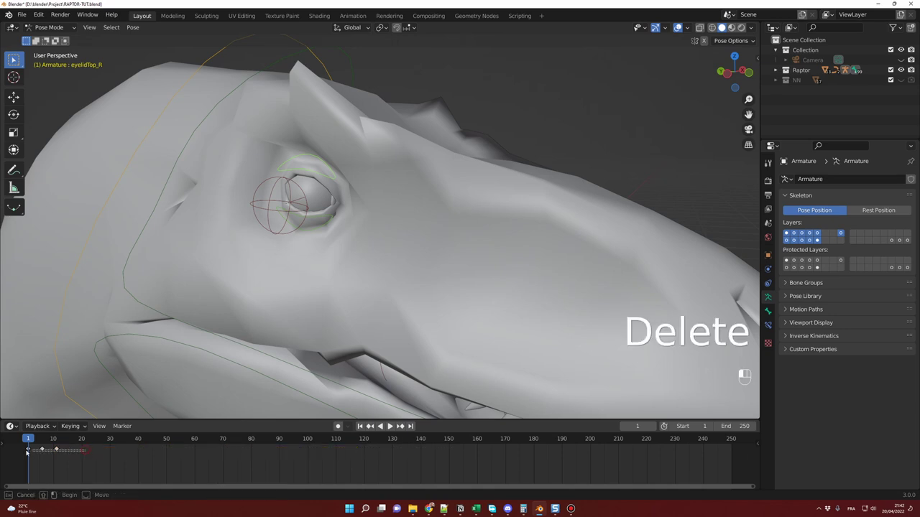
Copy the shortened blink's keyframes and paste them at frames 53, 89 and 141
{"action": "key", "text": "ctrl+c"}
{"action": "left_click", "coordinate": [174, 439]}
{"action": "key", "text": "ctrl+v"}
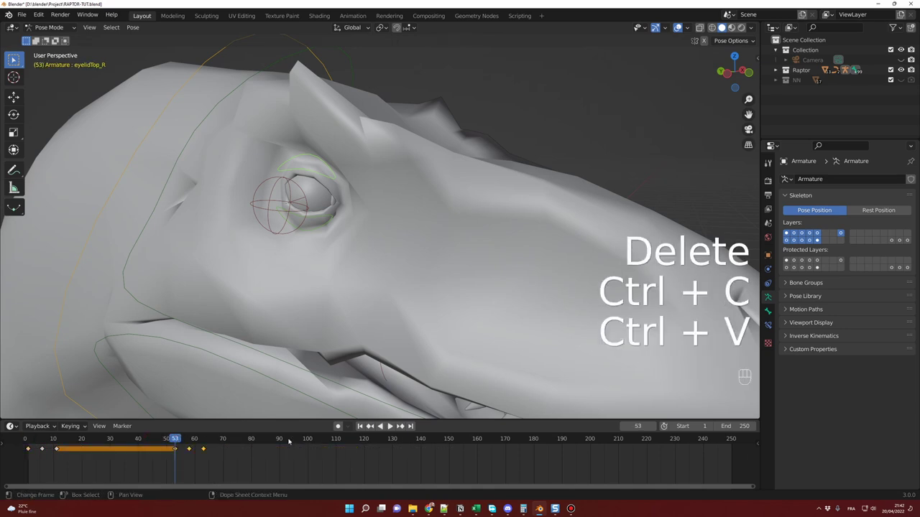
{"action": "left_click", "coordinate": [276, 439]}
{"action": "key", "text": "ctrl+v"}
{"action": "key", "text": "ctrl+v"}
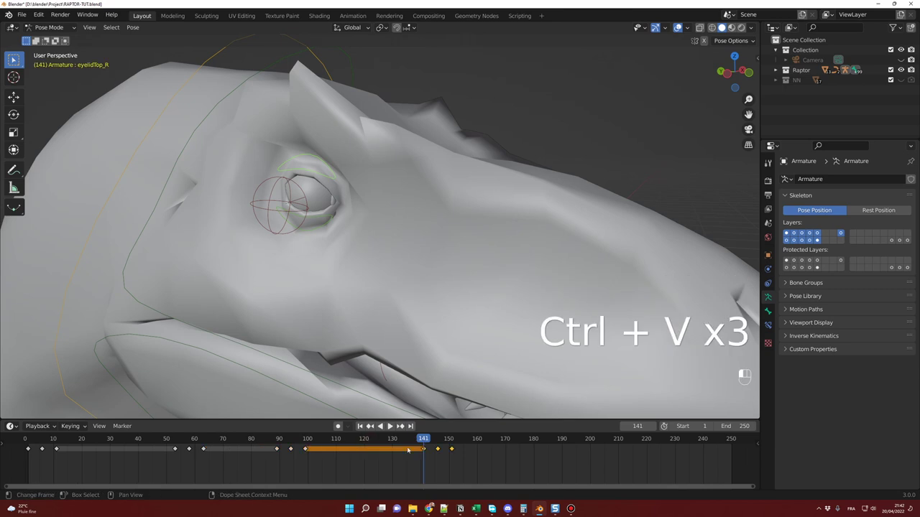
Play back the repeated faster blinks from frame 1
{"action": "left_click", "coordinate": [28, 440]}
{"action": "key", "text": "space"}
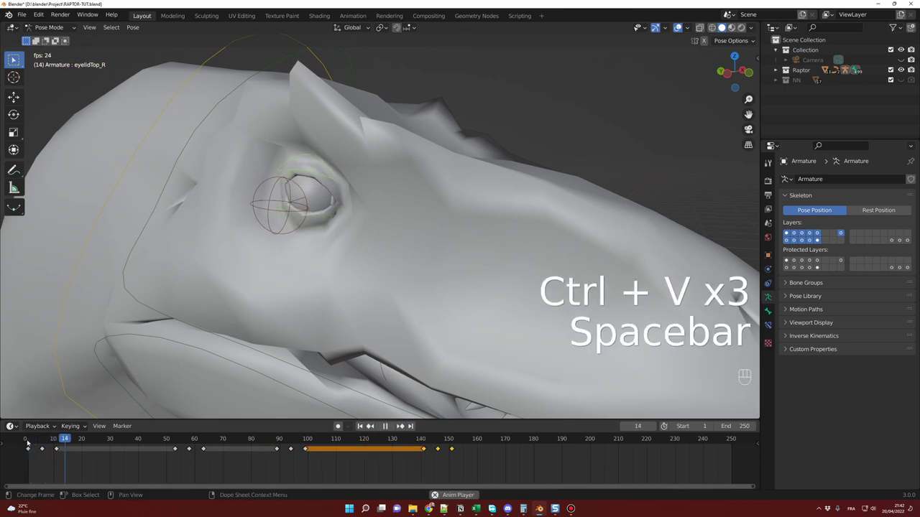
{"action": "key", "text": "space"}
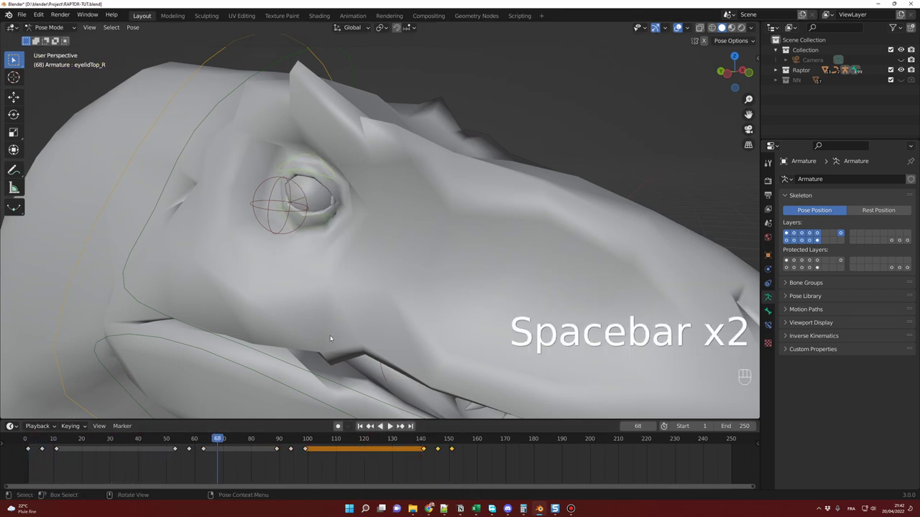
Select the right eye control and switch the viewport to rendered shading
{"action": "left_click", "coordinate": [266, 209]}
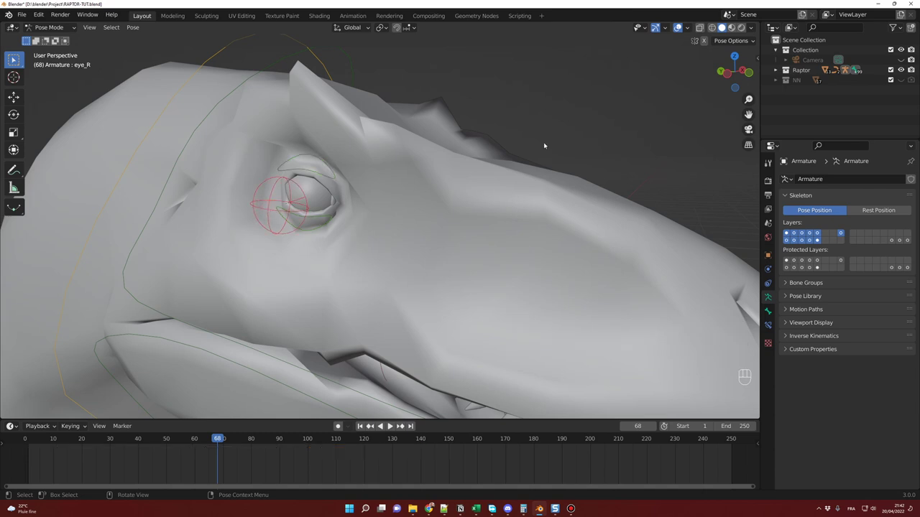
{"action": "key", "text": "z"}
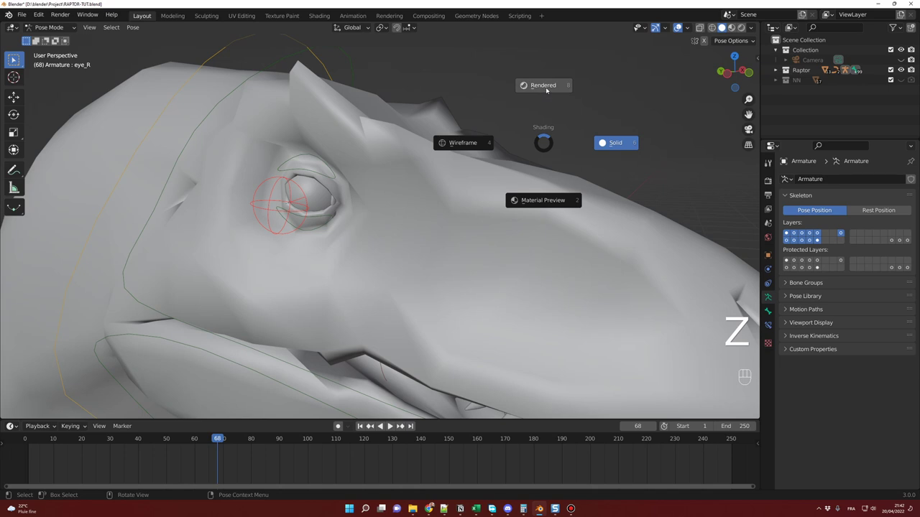
{"action": "left_click", "coordinate": [546, 87]}
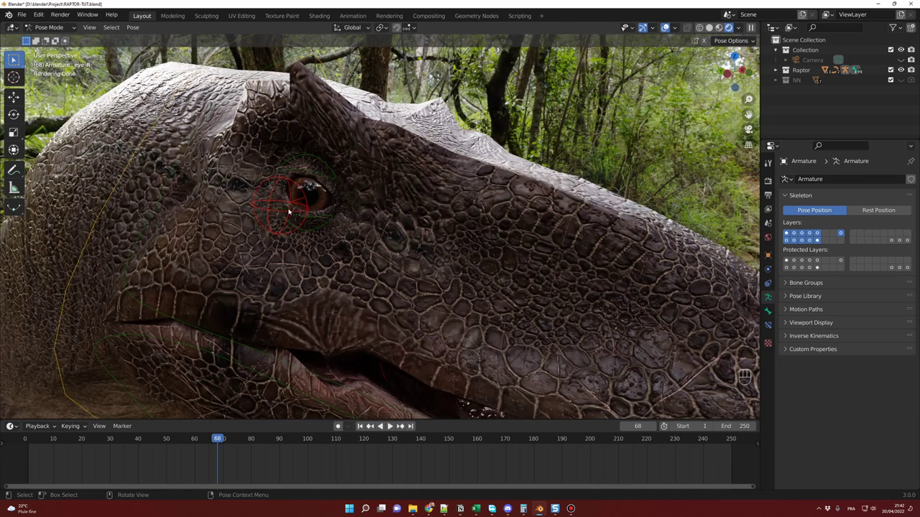
Try rotating the right eye control about the global Z and Y axes
{"action": "key", "text": "r"}
{"action": "key", "text": "z"}
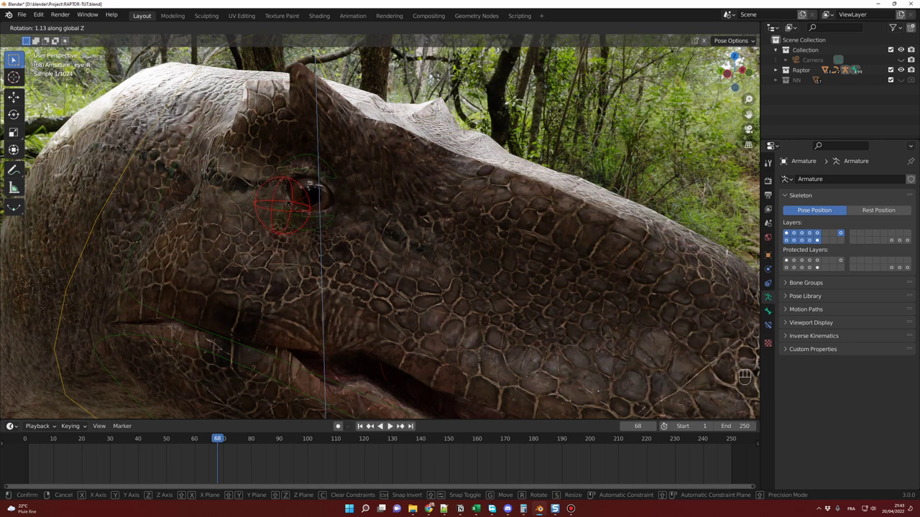
{"action": "key", "text": "Escape"}
{"action": "key", "text": "r"}
{"action": "key", "text": "y"}
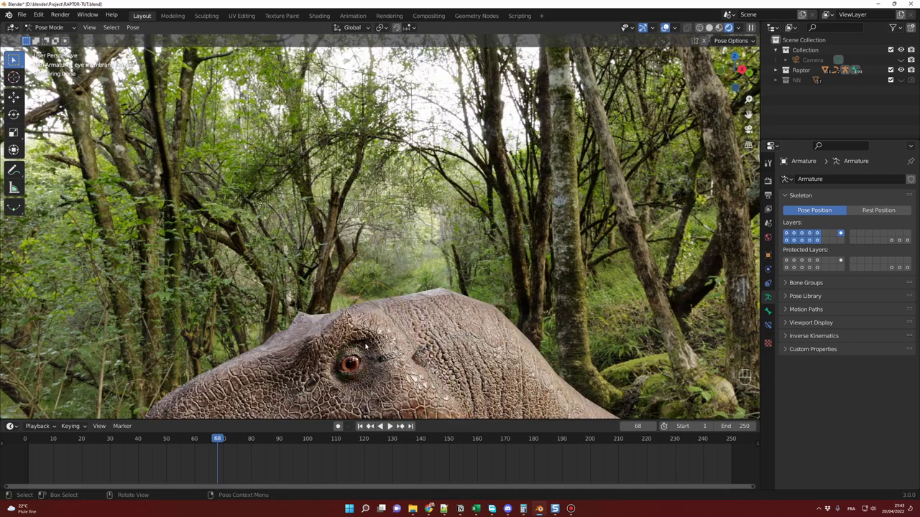
Try sliding the eye white handle and the eye membrane handle above the raptor's head
{"action": "left_click", "coordinate": [397, 174]}
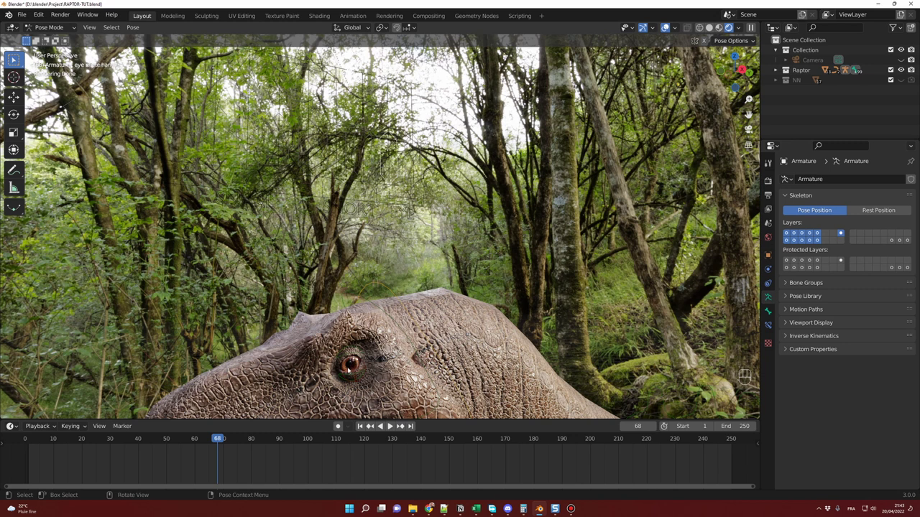
{"action": "key", "text": "ctrl"}
{"action": "middle_click_drag", "start_coordinate": [357, 359], "coordinate": [379, 337], "text": "ctrl"}
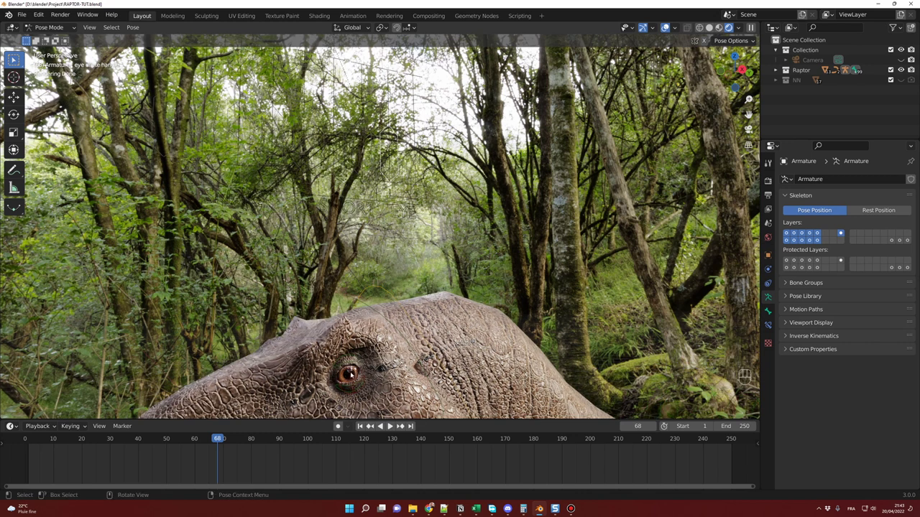
{"action": "key", "text": "g"}
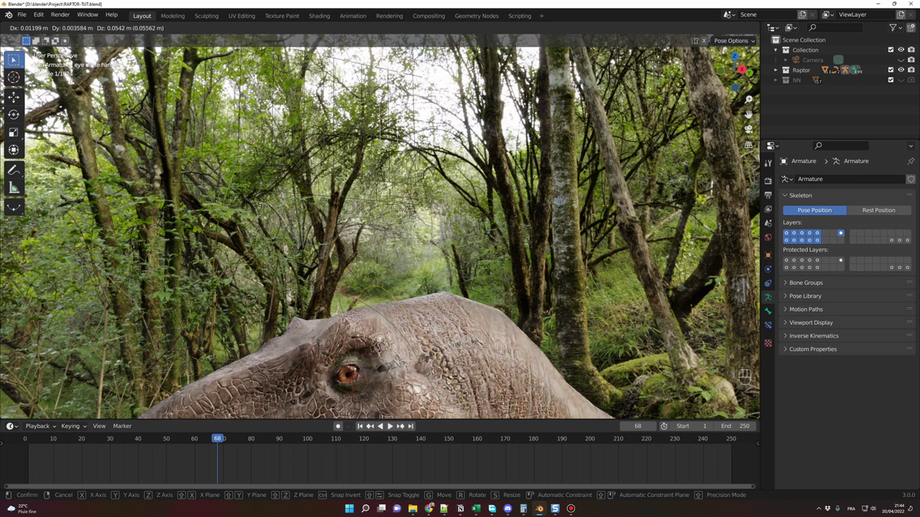
{"action": "left_click", "coordinate": [389, 140]}
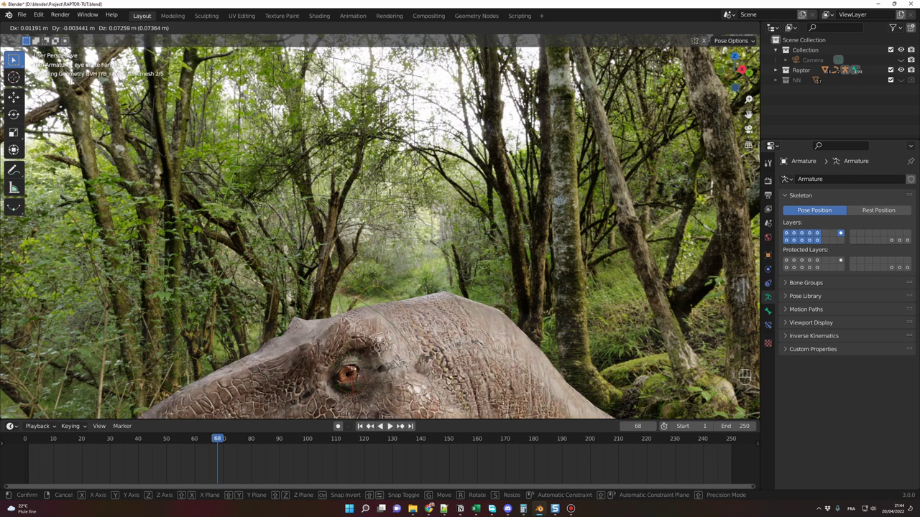
{"action": "left_click", "coordinate": [423, 173]}
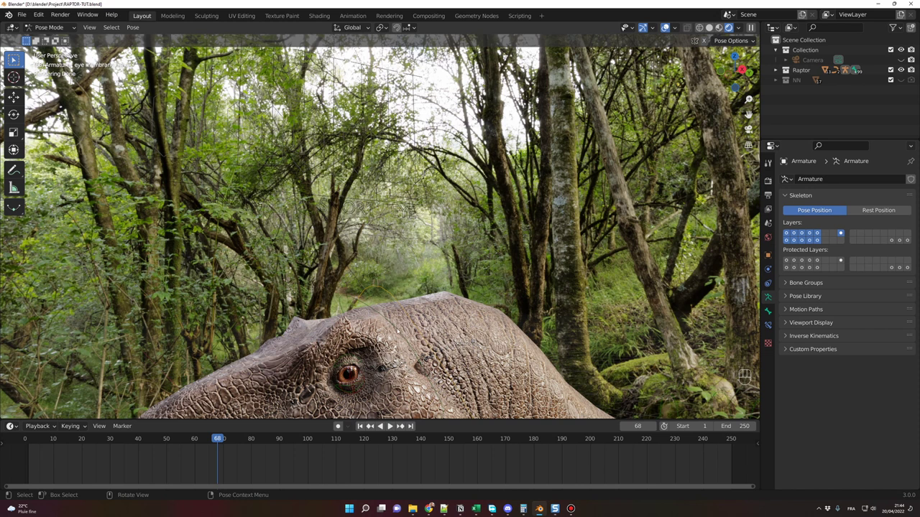
{"action": "key", "text": "g"}
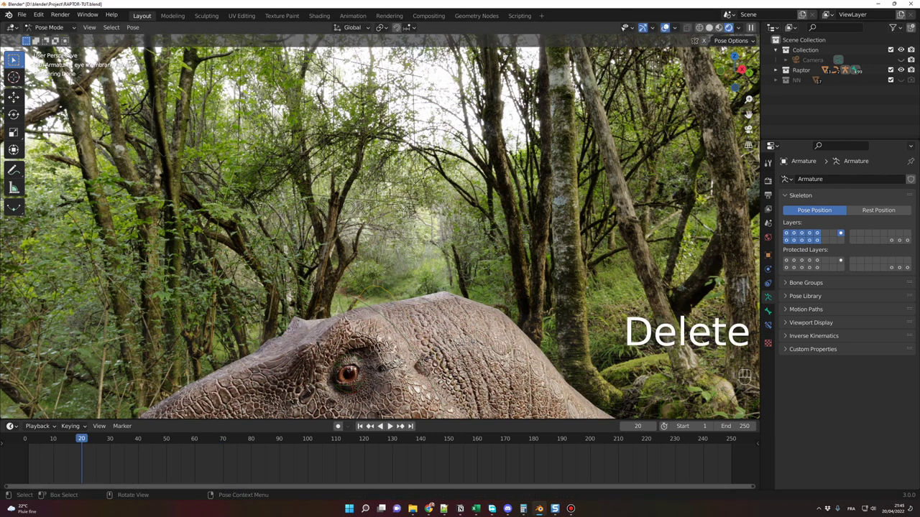
Switch the viewport to solid shading and try raising the snort 1 handle
{"action": "left_click", "coordinate": [721, 28]}
{"action": "middle_click_drag", "start_coordinate": [483, 201], "coordinate": [468, 208]}
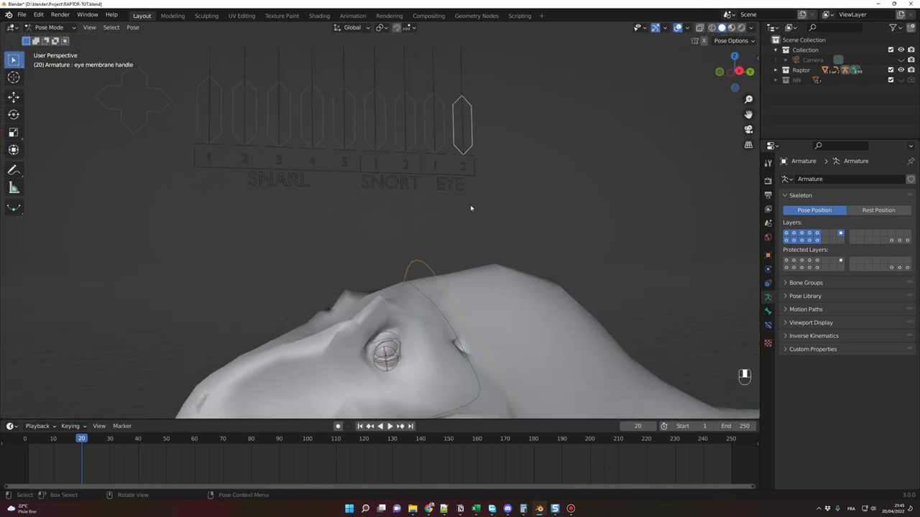
{"action": "left_click", "coordinate": [383, 143]}
{"action": "middle_click_drag", "start_coordinate": [323, 259], "coordinate": [286, 283]}
{"action": "middle_click_drag", "start_coordinate": [320, 256], "coordinate": [389, 200], "text": "shift"}
{"action": "key", "text": "g"}
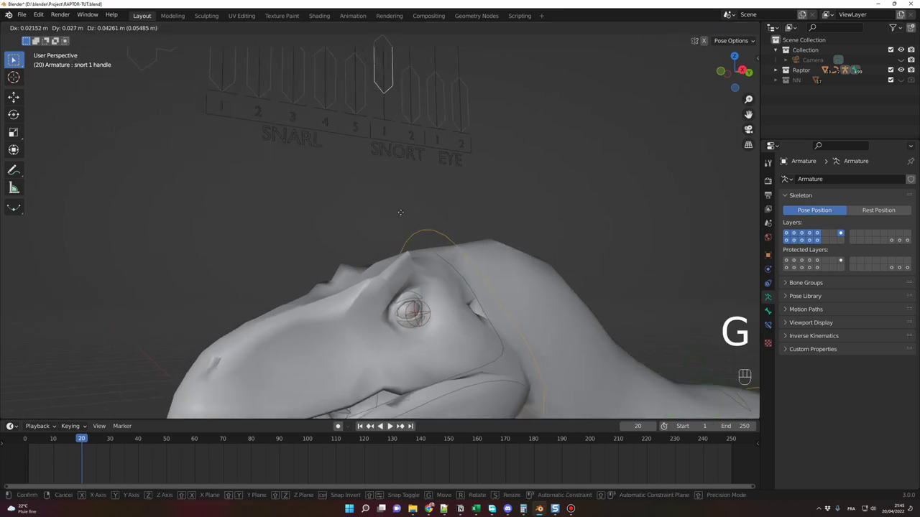
{"action": "right_click", "coordinate": [393, 180]}
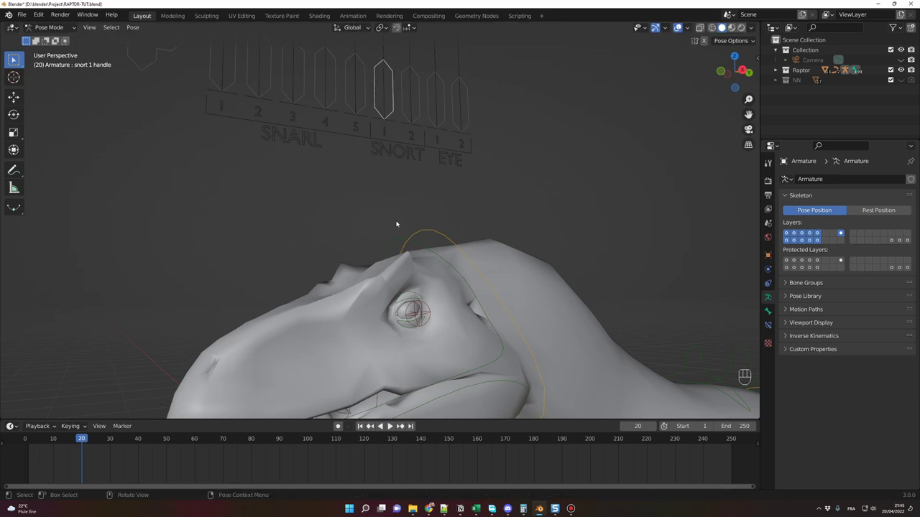
Try moving the snort 2 handle with the viewport in rendered shading
{"action": "middle_click_drag", "start_coordinate": [396, 223], "coordinate": [395, 217]}
{"action": "middle_click_drag", "start_coordinate": [456, 179], "coordinate": [475, 171], "text": "shift"}
{"action": "middle_click_drag", "start_coordinate": [529, 143], "coordinate": [493, 209], "text": "shift"}
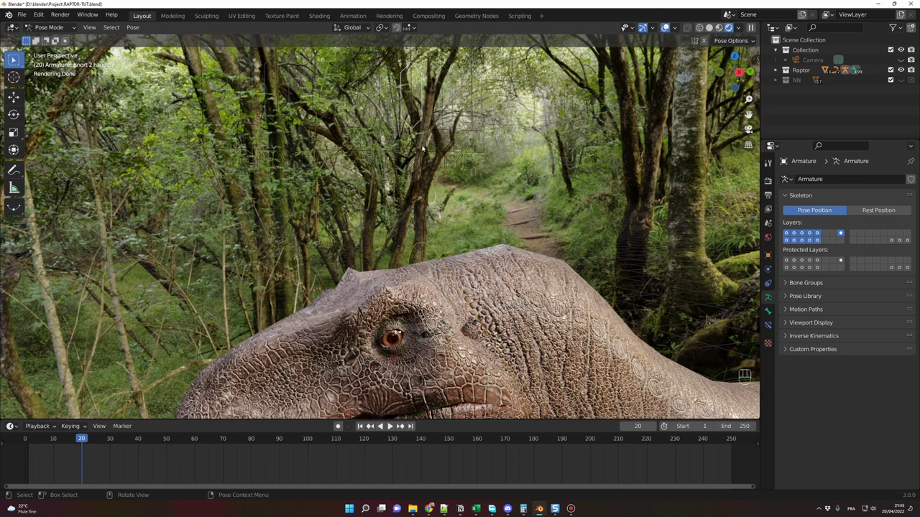
{"action": "key", "text": "g"}
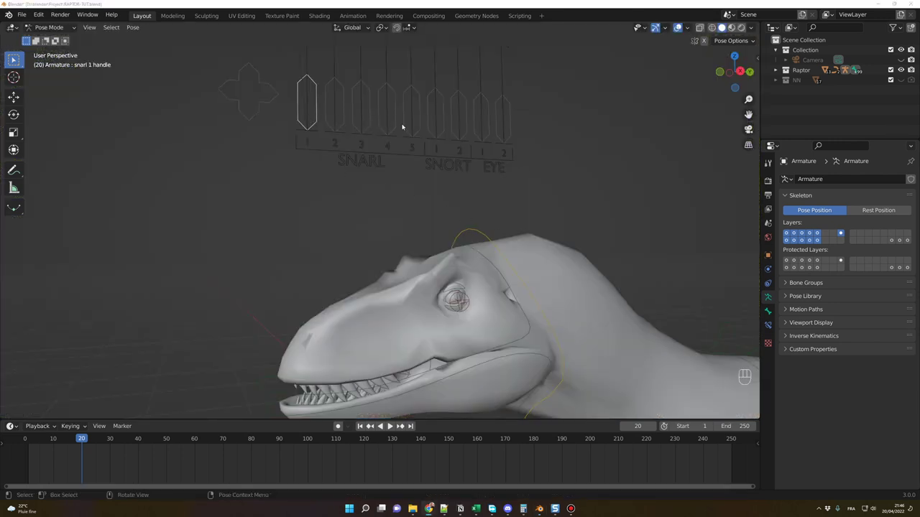
Try raising the snarl 1, snarl 2 and snarl 3 handles one after another in solid shading
{"action": "left_click", "coordinate": [318, 129]}
{"action": "scroll", "coordinate": [326, 133], "scroll_direction": "down", "scroll_amount": 1}
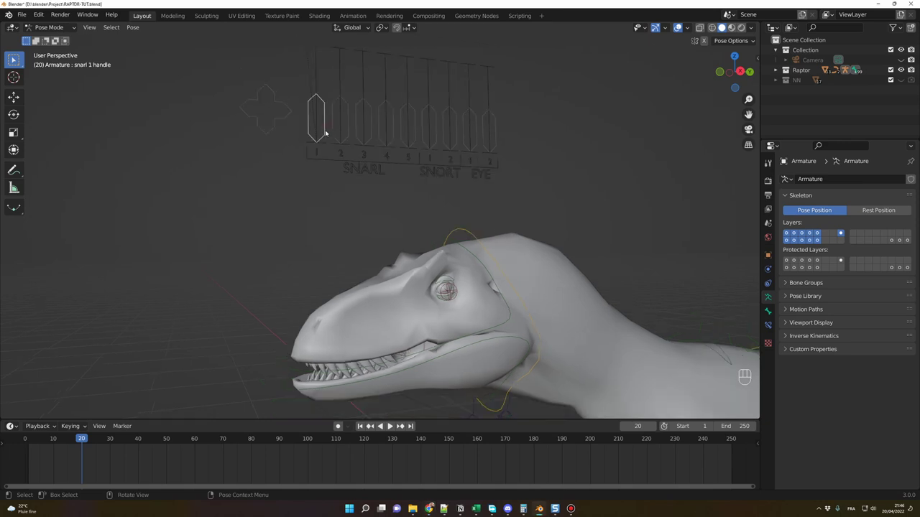
{"action": "key", "text": "g"}
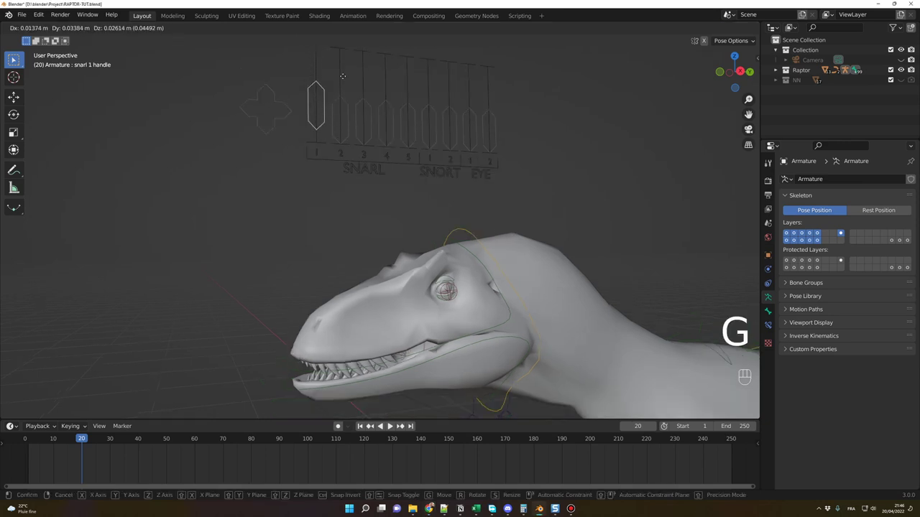
{"action": "right_click", "coordinate": [338, 82]}
{"action": "left_click", "coordinate": [348, 123]}
{"action": "key", "text": "g"}
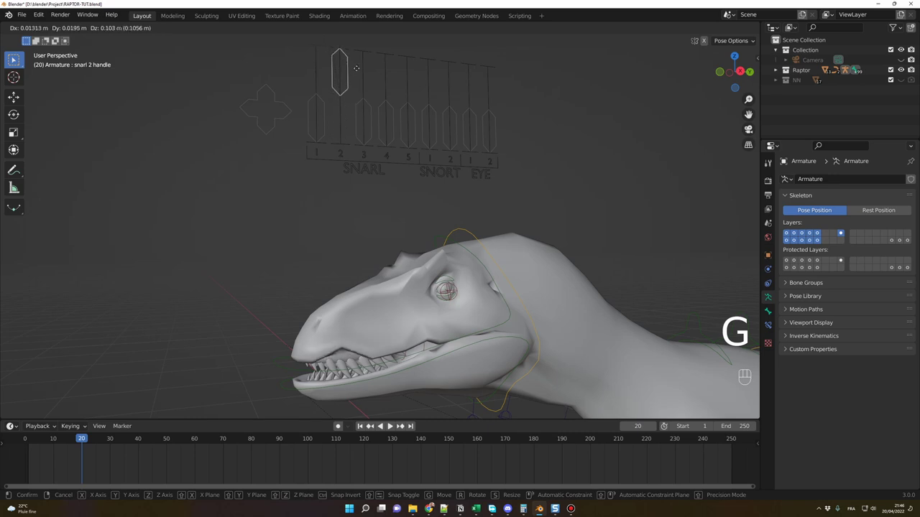
{"action": "right_click", "coordinate": [355, 67]}
{"action": "left_click", "coordinate": [370, 134]}
{"action": "key", "text": "g"}
{"action": "right_click", "coordinate": [409, 151]}
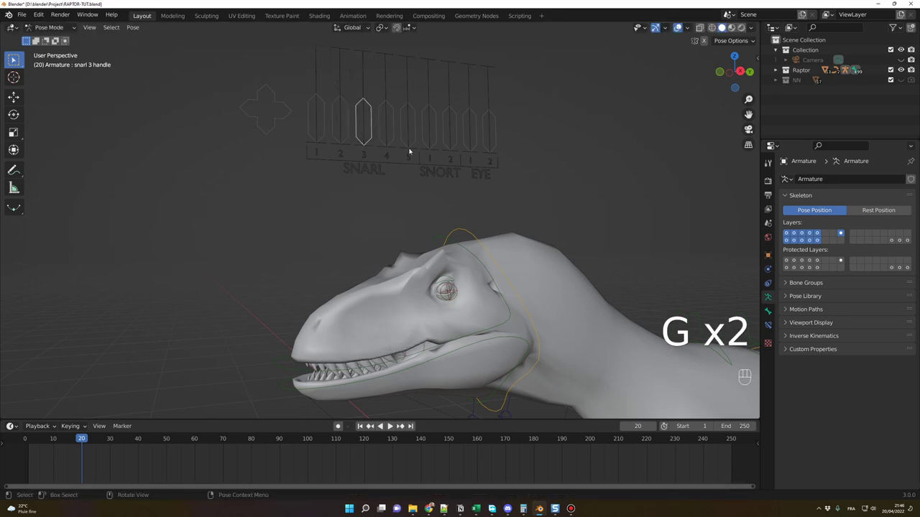
{"action": "key", "text": "g"}
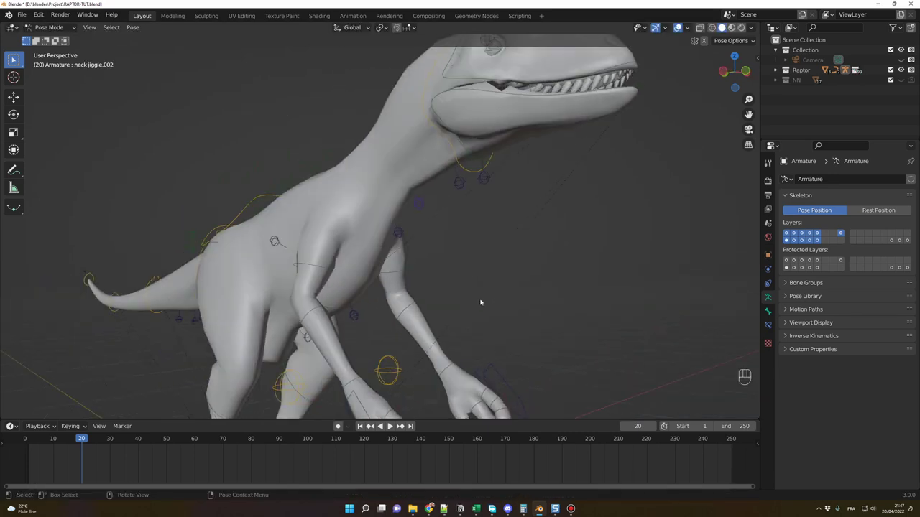
Select the neck jiggle.002 control under the raptor's throat and keyframe its position at frame 1
{"action": "middle_click_drag", "start_coordinate": [472, 287], "coordinate": [486, 290]}
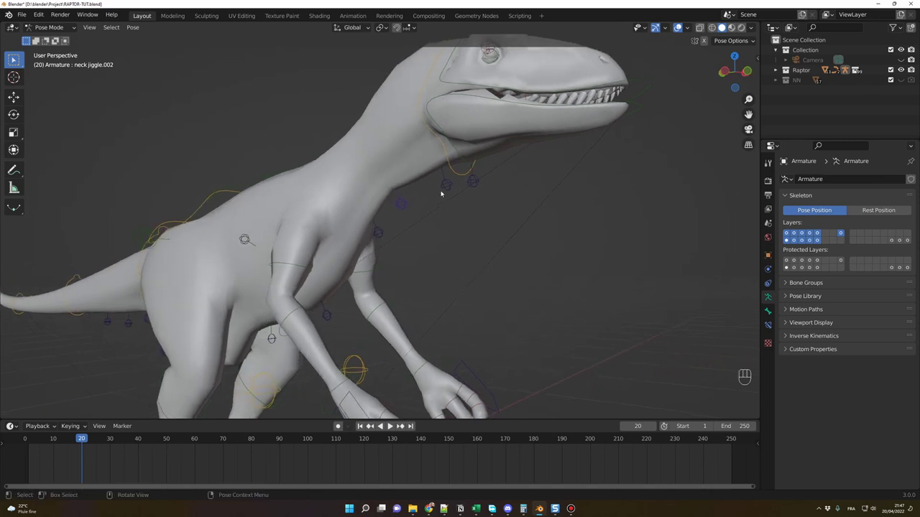
{"action": "left_click", "coordinate": [400, 205]}
{"action": "middle_click_drag", "start_coordinate": [400, 208], "coordinate": [450, 269]}
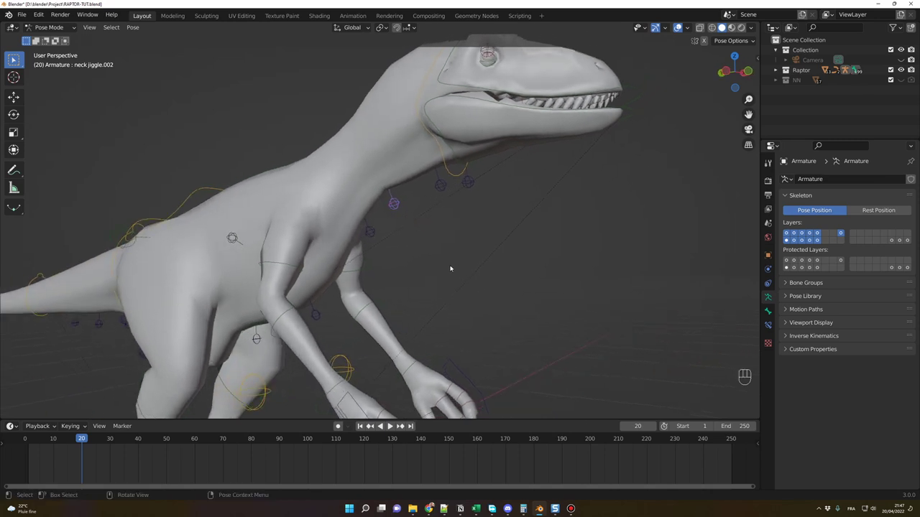
{"action": "left_click", "coordinate": [29, 439]}
{"action": "key", "text": "i"}
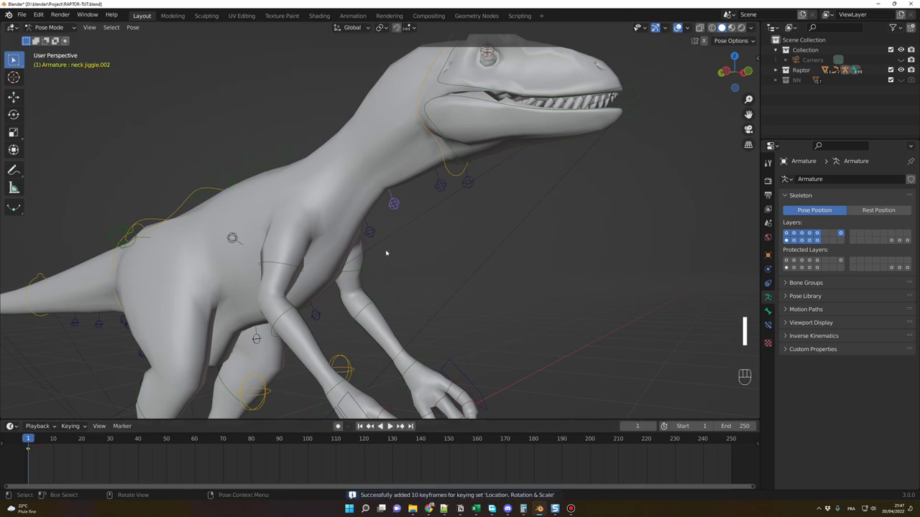
At frame 21, move the neck jiggle.002 control down by about 0.034 m and keyframe it
{"action": "left_click_drag", "start_coordinate": [43, 446], "coordinate": [85, 447]}
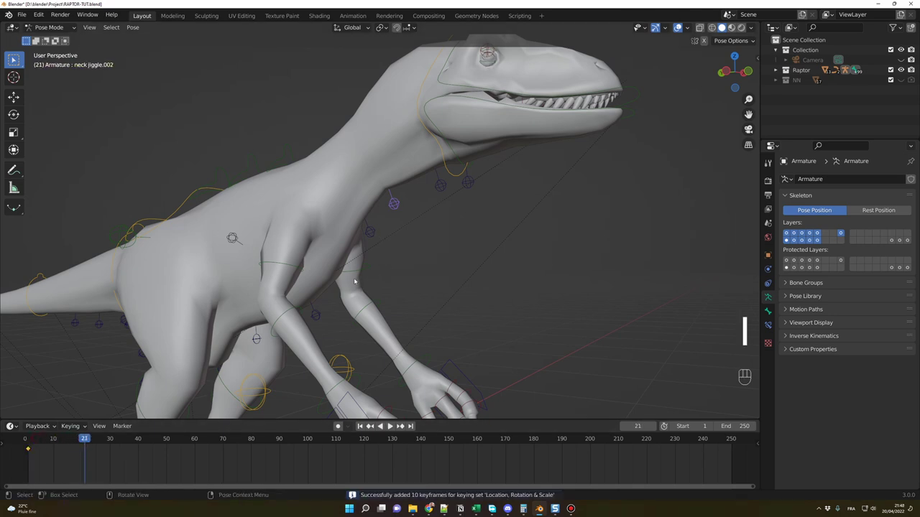
{"action": "key", "text": "g"}
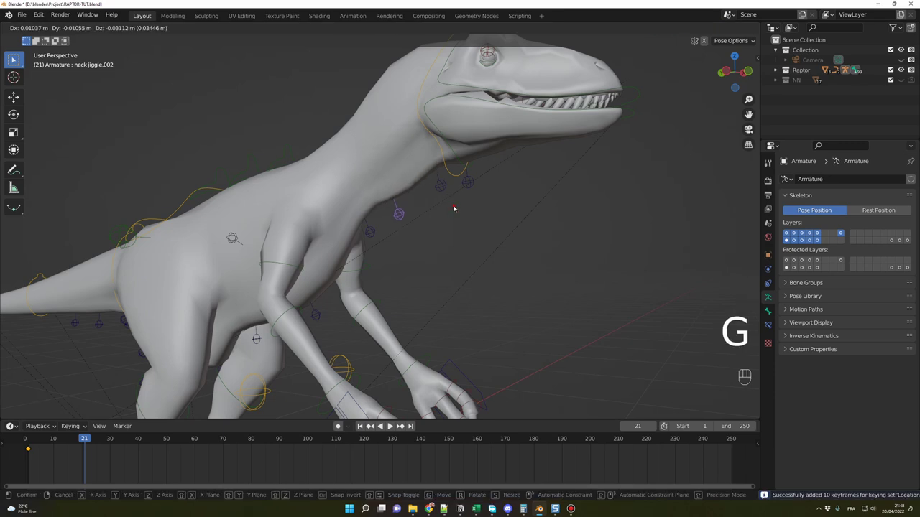
{"action": "left_click", "coordinate": [450, 211]}
{"action": "key", "text": "i"}
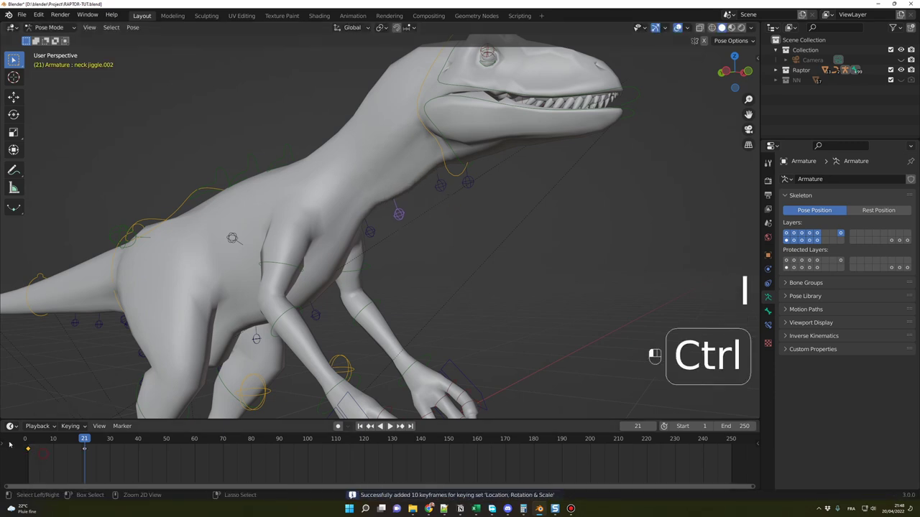
Copy the frame 1 keyframe of neck jiggle.002 and paste it at frame 41
{"action": "key", "text": "ctrl+c"}
{"action": "left_click_drag", "start_coordinate": [115, 443], "coordinate": [141, 443]}
{"action": "key", "text": "ctrl+v"}
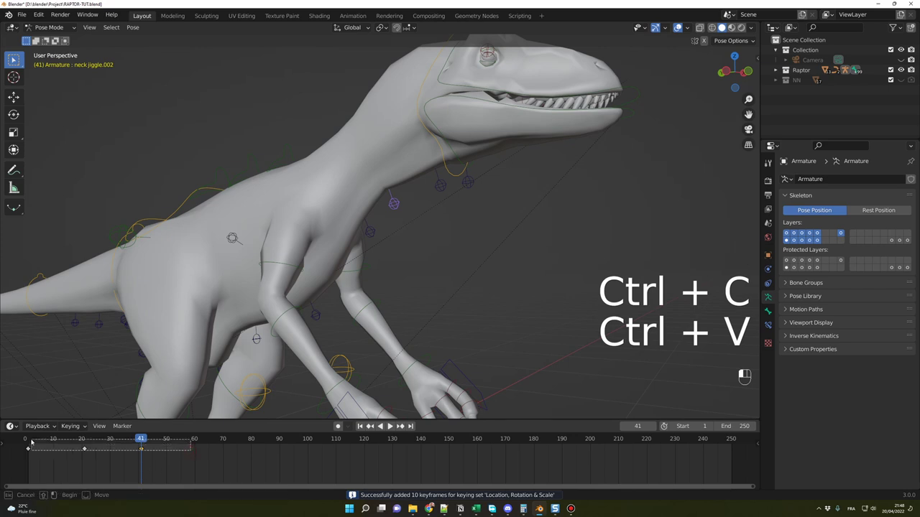
Copy the jiggle keyframes at frames 21 and 41 and paste them at frames 59, 95 and 136
{"action": "key", "text": "ctrl+c"}
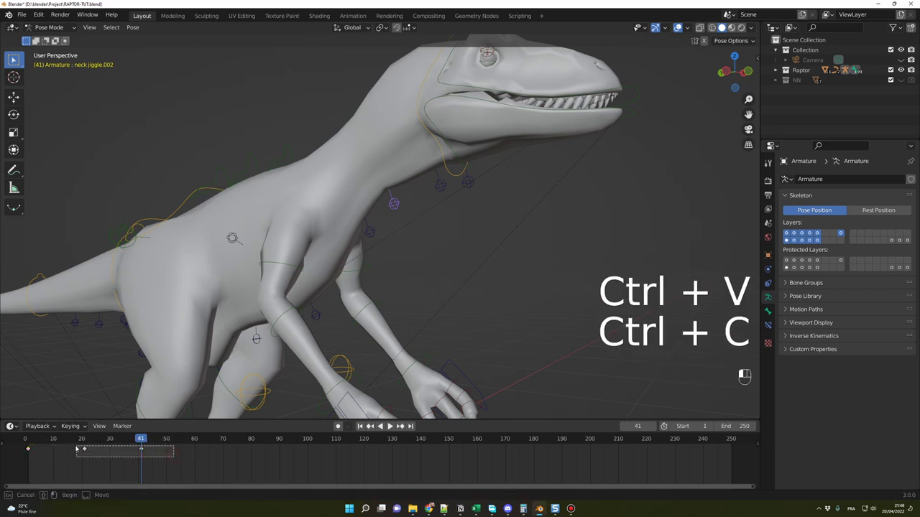
{"action": "key", "text": "ctrl+c"}
{"action": "left_click_drag", "start_coordinate": [144, 441], "coordinate": [408, 440]}
{"action": "key", "text": "ctrl+v"}
{"action": "key", "text": "ctrl+v"}
{"action": "key", "text": "ctrl+v"}
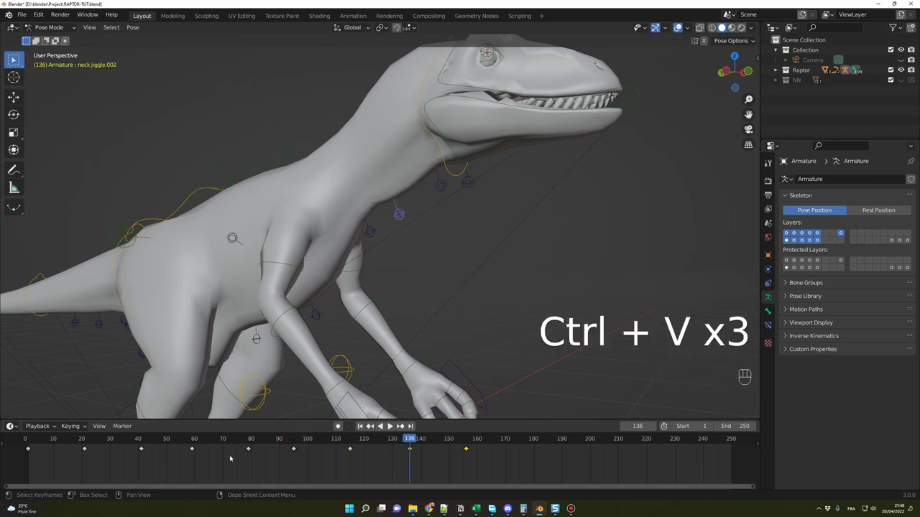
Play back the neck jiggle animation from frame 1 and stop it
{"action": "left_click", "coordinate": [28, 440]}
{"action": "key", "text": "space"}
{"action": "key", "text": "space"}
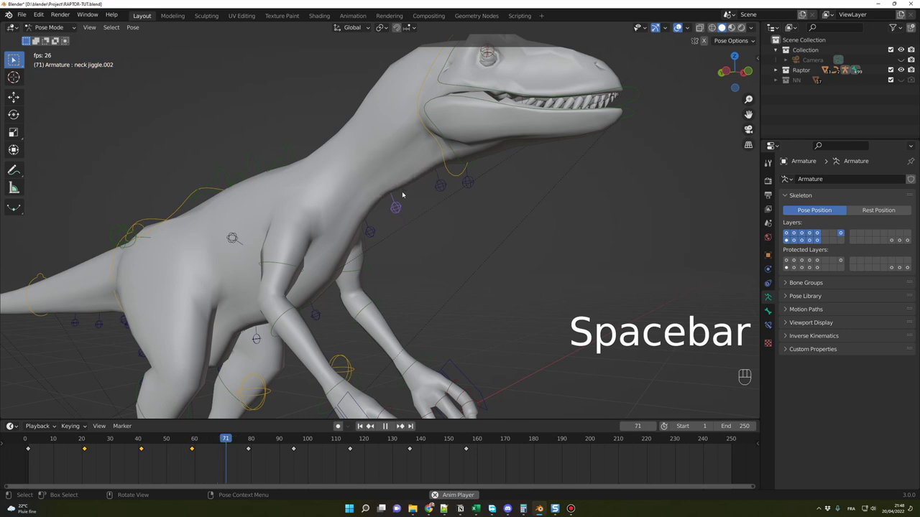
{"action": "key", "text": "space"}
Try moving the neck jiggle.003 and torso jiggle.002 controls, then view the whole raptor
{"action": "left_click", "coordinate": [374, 237]}
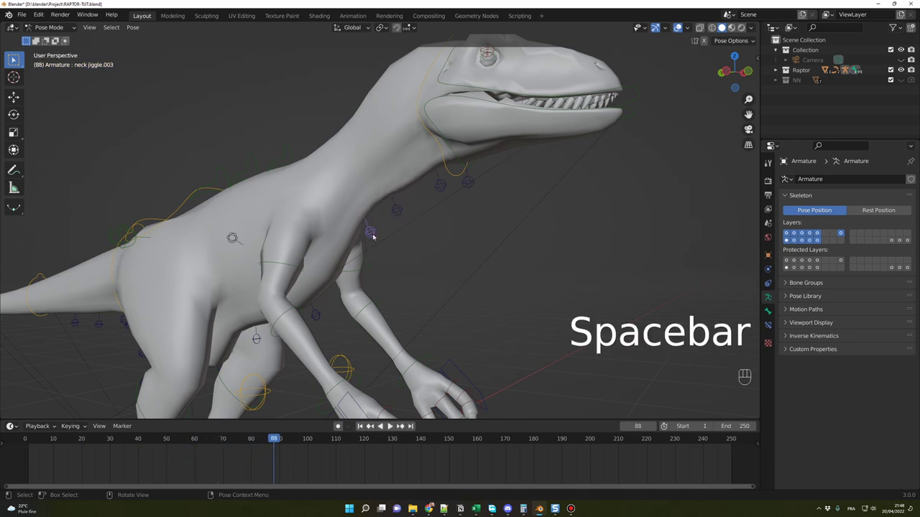
{"action": "key", "text": "g"}
{"action": "right_click", "coordinate": [374, 238]}
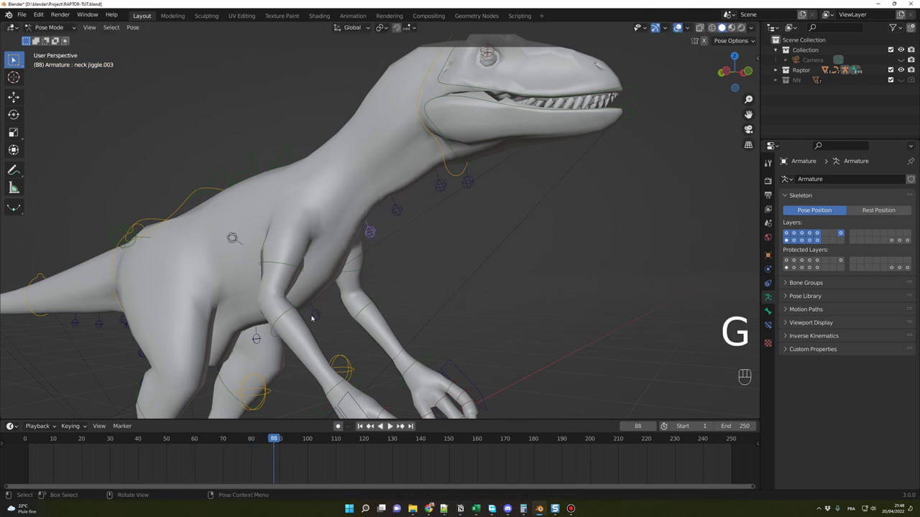
{"action": "left_click", "coordinate": [319, 317]}
{"action": "key", "text": "g"}
{"action": "right_click", "coordinate": [329, 318]}
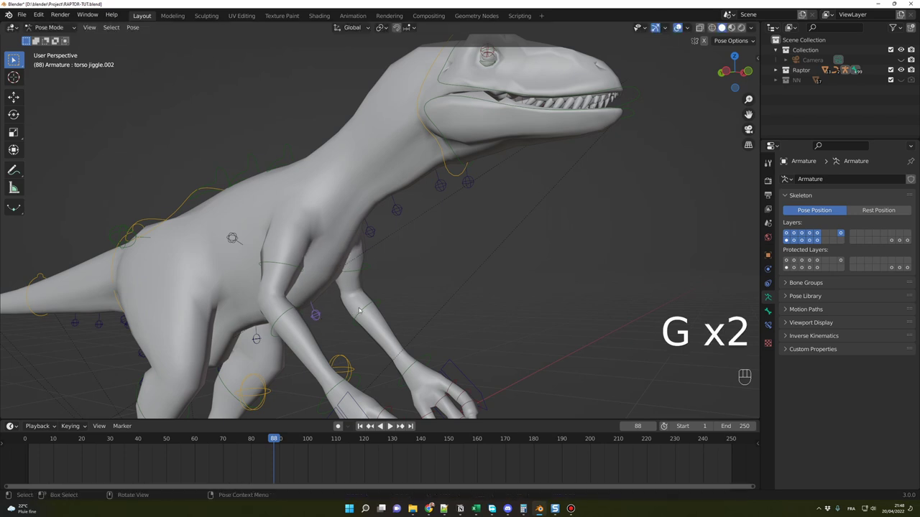
{"action": "scroll", "coordinate": [408, 236], "scroll_direction": "down", "scroll_amount": 5}
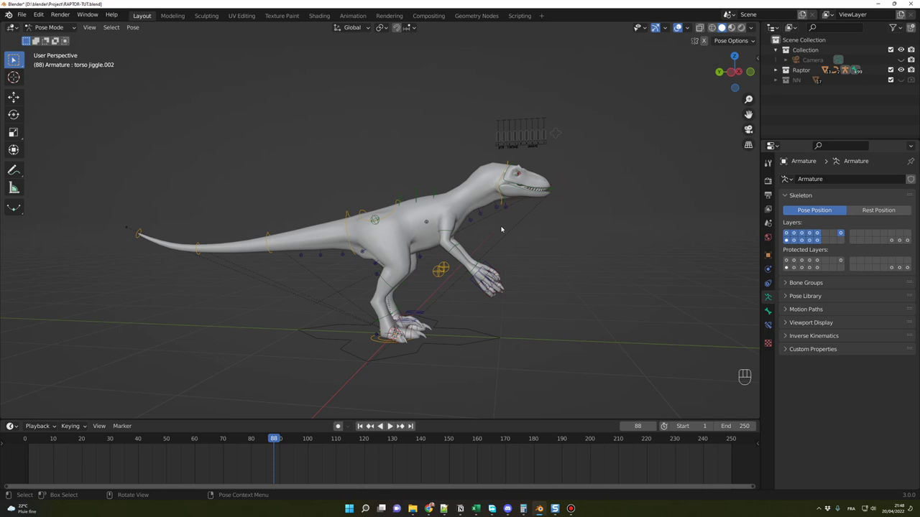
Switch the rig to Object Mode and try scaling the whole raptor armature up
{"action": "middle_click_drag", "start_coordinate": [501, 229], "coordinate": [311, 232]}
{"action": "key", "text": "ctrl+Tab"}
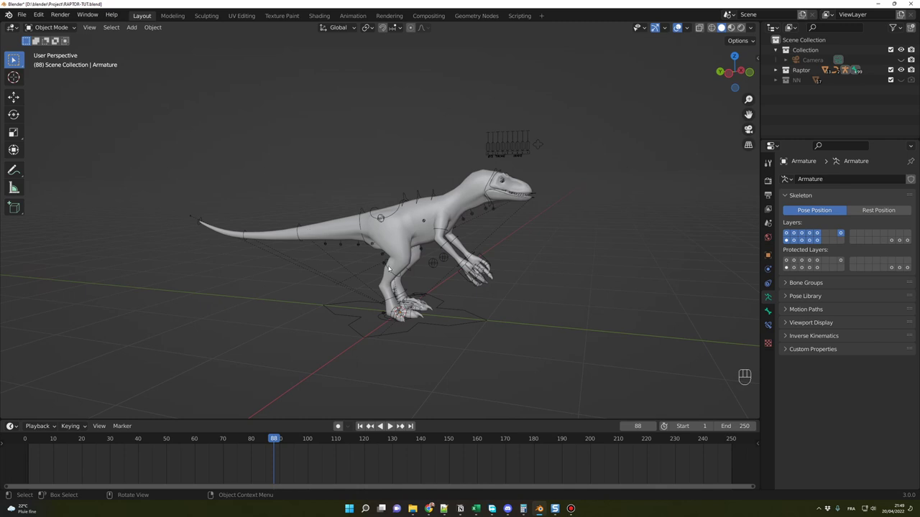
{"action": "middle_click_drag", "start_coordinate": [388, 269], "coordinate": [377, 269]}
{"action": "left_click", "coordinate": [400, 213]}
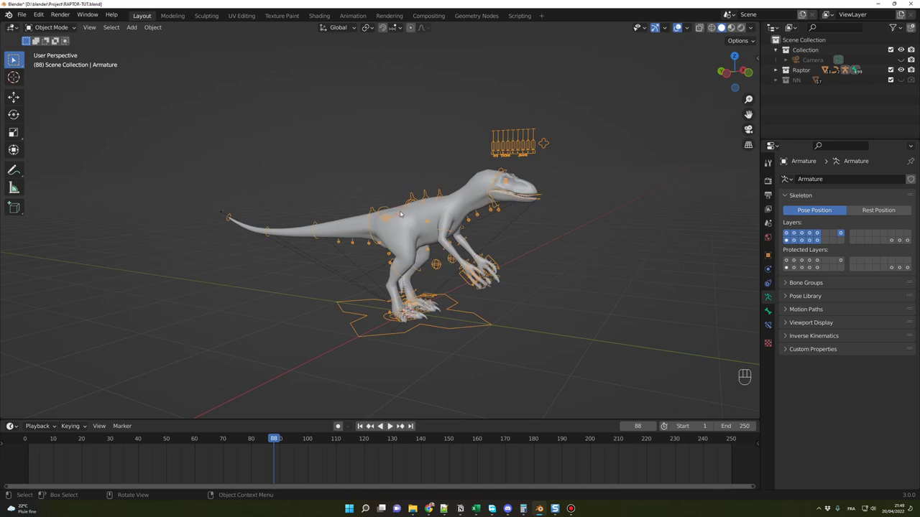
{"action": "key", "text": "s"}
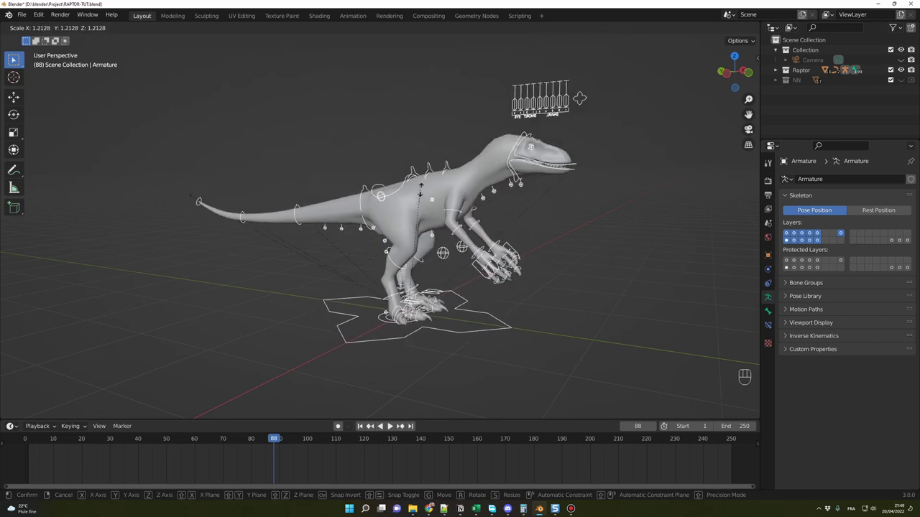
{"action": "middle_click_drag", "start_coordinate": [549, 253], "coordinate": [591, 248]}
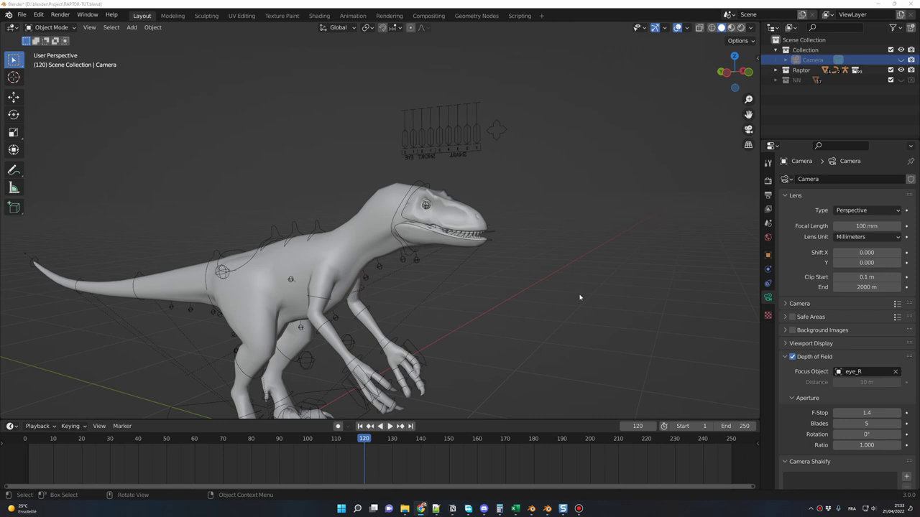
Look through the camera, set its focal length to 85 mm and reframe it on the raptor's head and neck
{"action": "key", "text": "KP_0"}
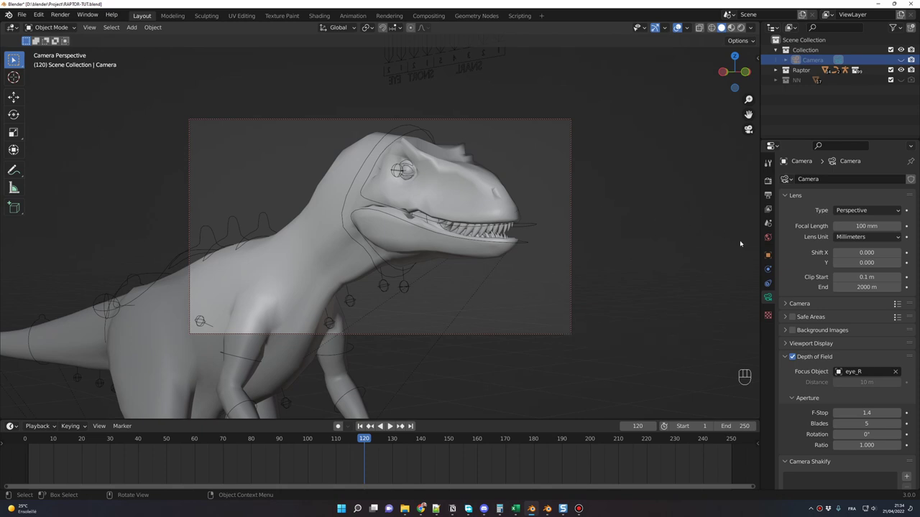
{"action": "left_click", "coordinate": [859, 226]}
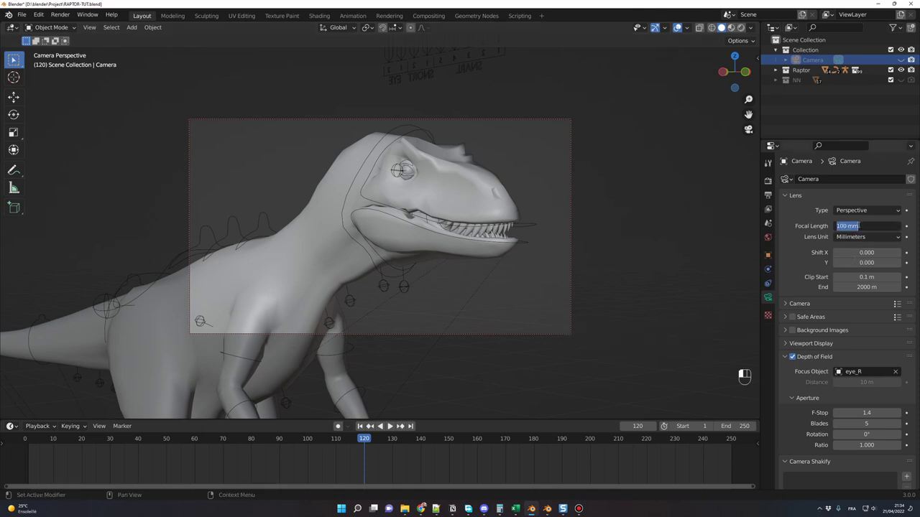
{"action": "type", "text": "85"}
{"action": "key", "text": "Return"}
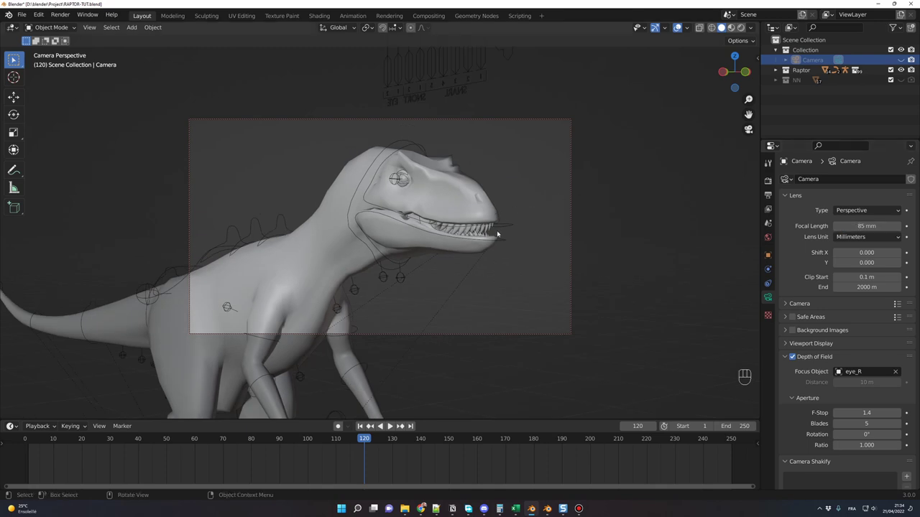
{"action": "key", "text": "shift"}
{"action": "middle_click_drag", "start_coordinate": [491, 244], "coordinate": [477, 258], "text": "shift"}
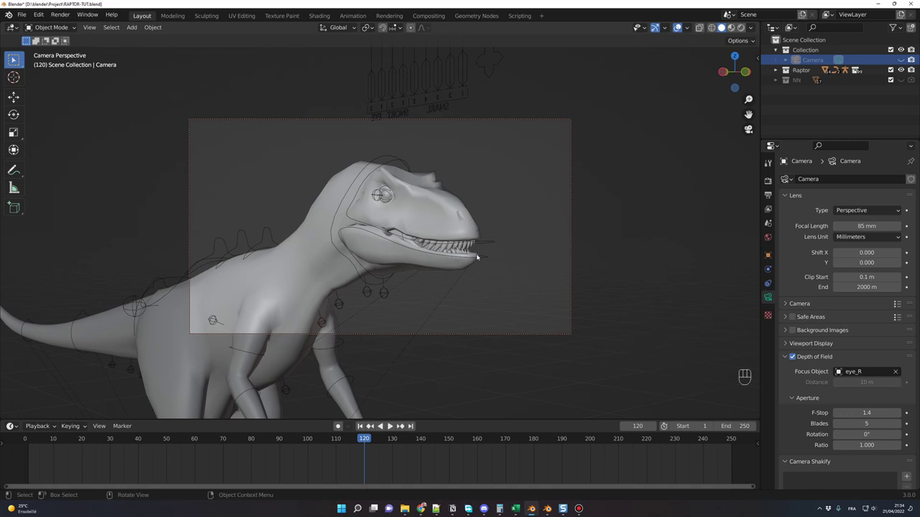
Return to frame 1 and set the animation's end frame to 60
{"action": "key", "text": "shift"}
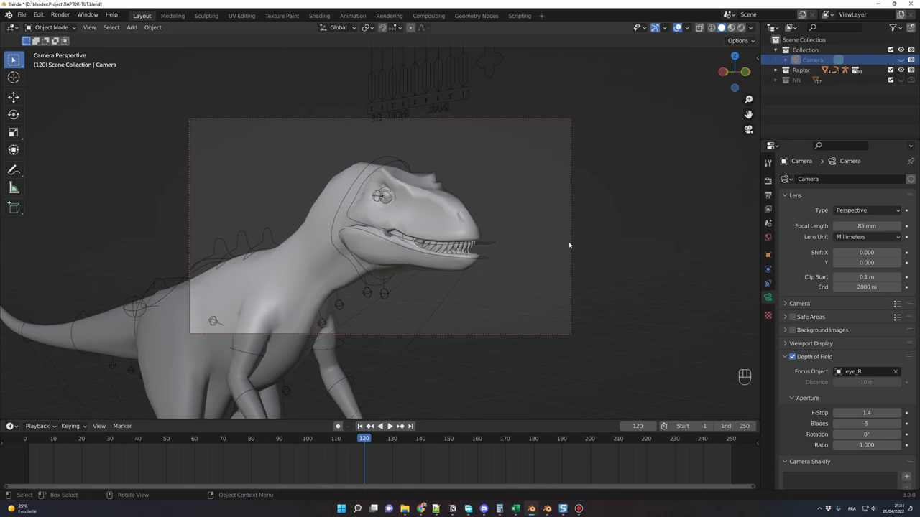
{"action": "key", "text": "shift+Left"}
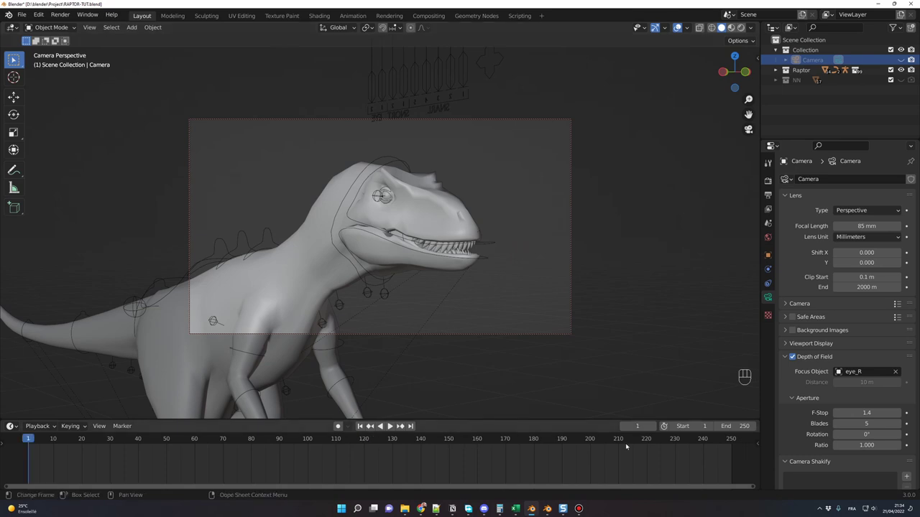
{"action": "left_click", "coordinate": [734, 426]}
{"action": "type", "text": "60"}
{"action": "key", "text": "Return"}
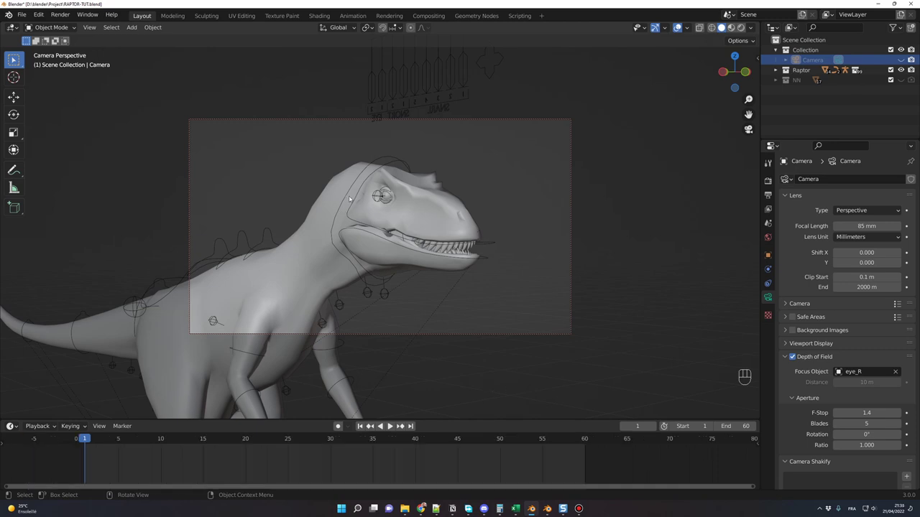
Put the raptor armature in Pose Mode and try moving its headTgt control in the camera view
{"action": "left_click", "coordinate": [384, 161]}
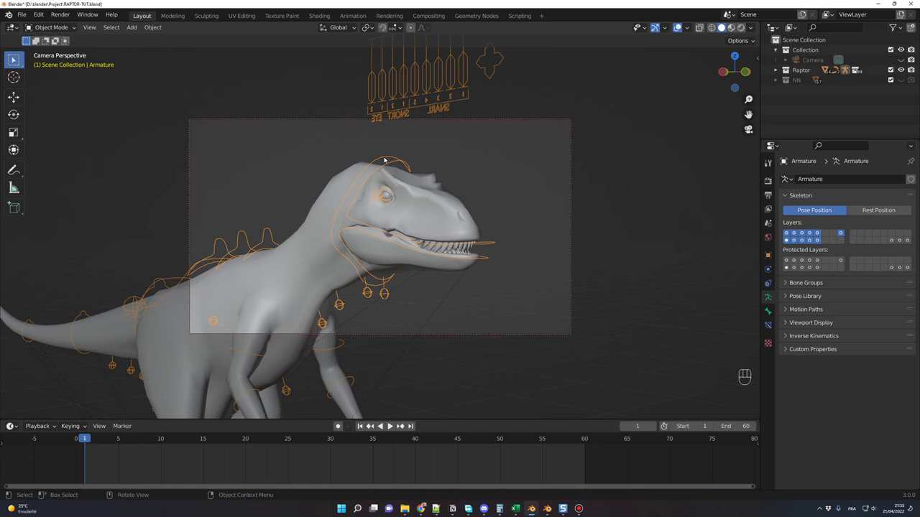
{"action": "key", "text": "ctrl+Tab"}
{"action": "left_click", "coordinate": [384, 160]}
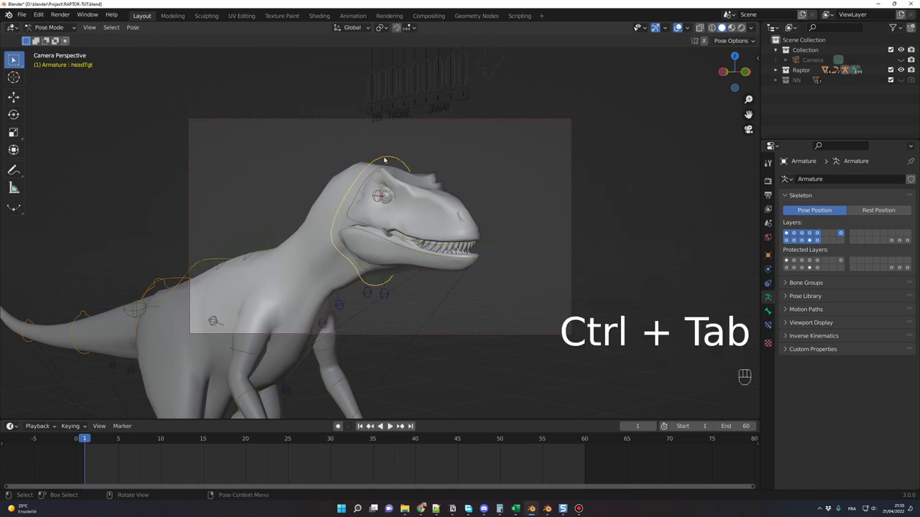
{"action": "key", "text": "g"}
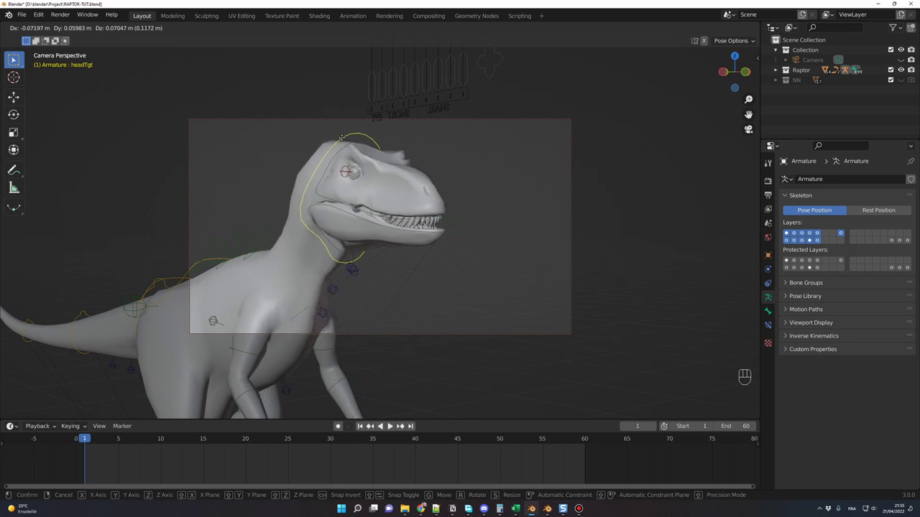
{"action": "right_click", "coordinate": [363, 142]}
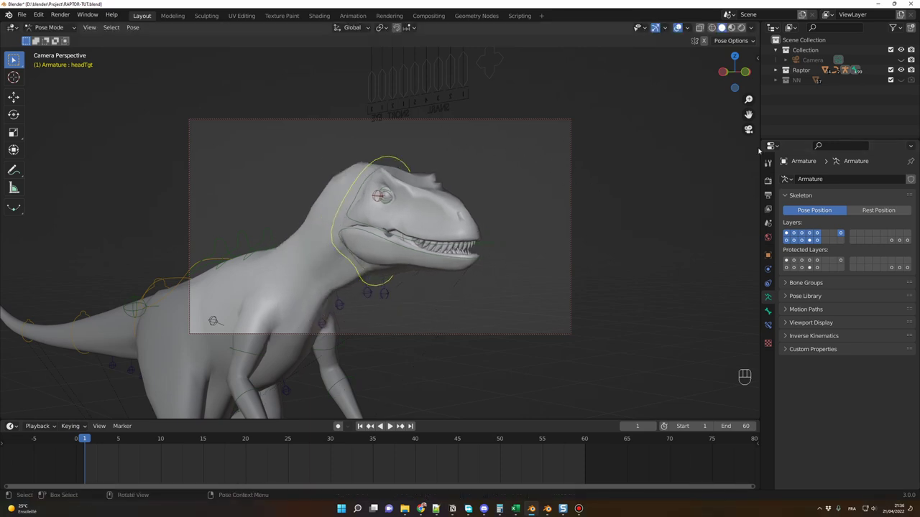
Split the 3D viewport into two side-by-side views and take the second one out of the camera view
{"action": "left_click_drag", "start_coordinate": [758, 25], "coordinate": [400, 43]}
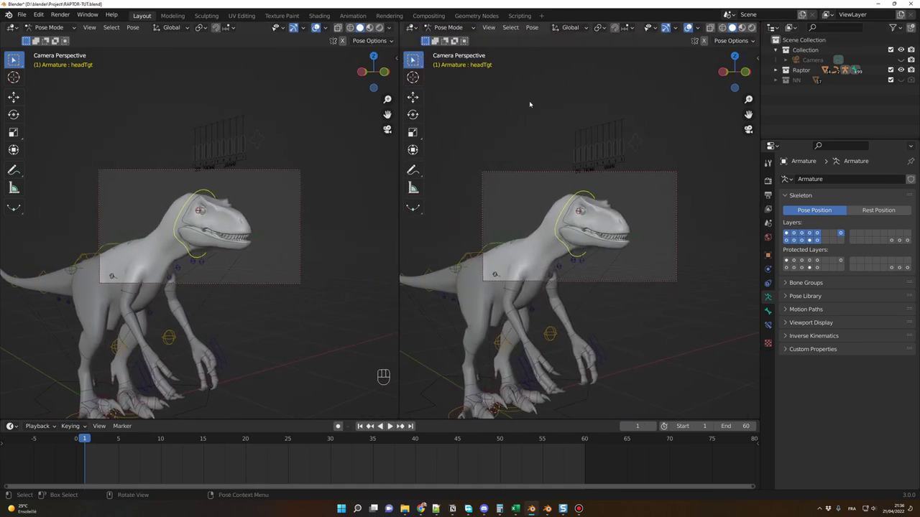
{"action": "key", "text": "KP_0"}
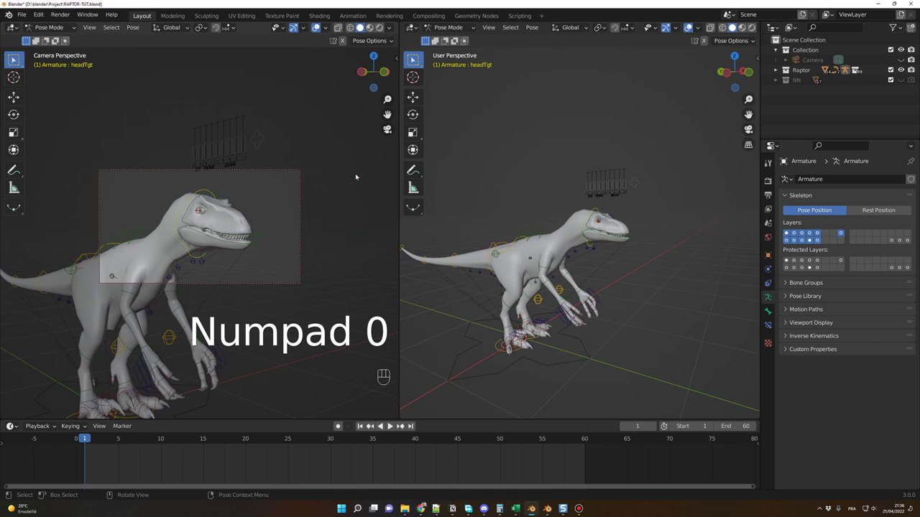
Turn off Camera to View in the camera viewport and enlarge the camera frame to fill it
{"action": "key", "text": "n"}
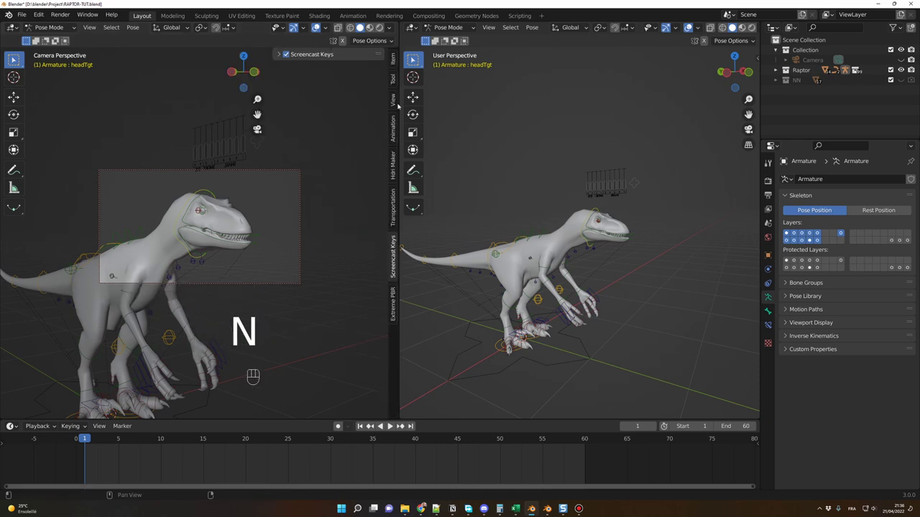
{"action": "left_click", "coordinate": [394, 101]}
{"action": "key", "text": "n"}
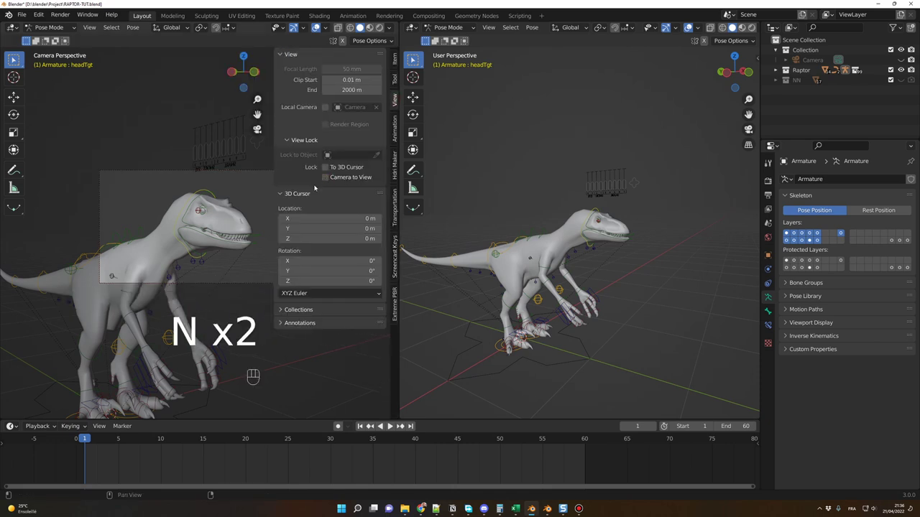
{"action": "middle_click_drag", "start_coordinate": [308, 267], "coordinate": [336, 209], "text": "ctrl"}
{"action": "key", "text": "n"}
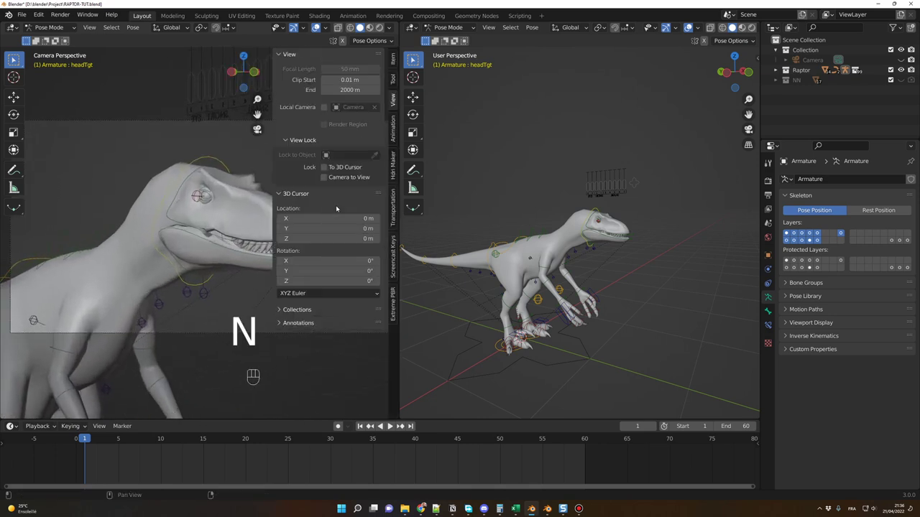
{"action": "key", "text": "n"}
Hide the gizmos, overlays and toolbar in the camera viewport
{"action": "left_click", "coordinate": [293, 29]}
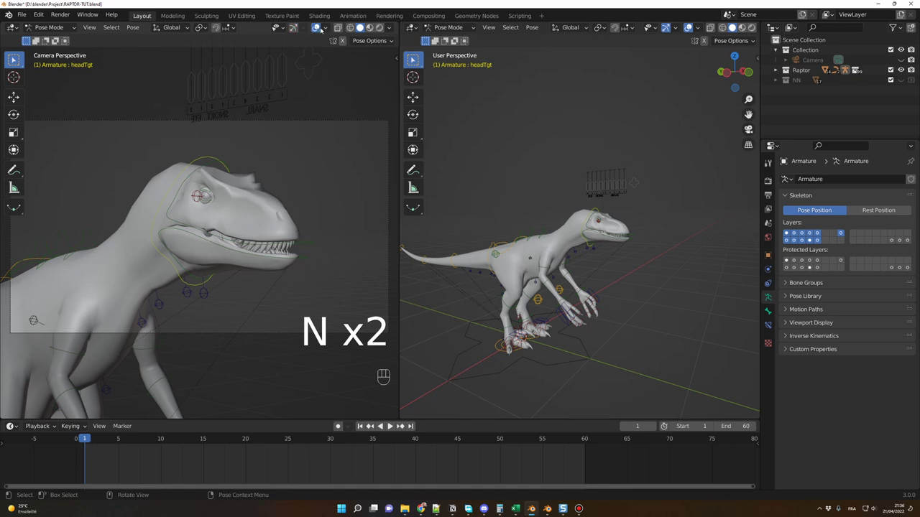
{"action": "left_click", "coordinate": [315, 27]}
{"action": "key", "text": "t"}
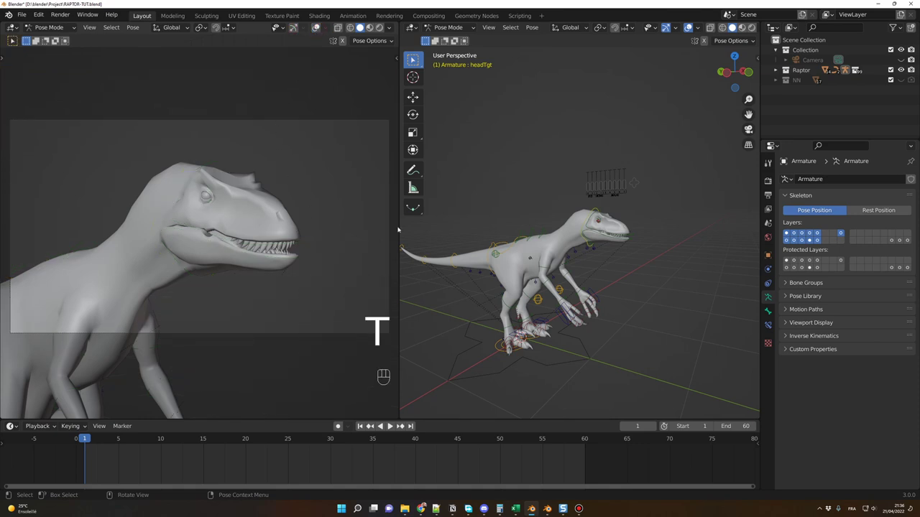
Try moving the headTgt control in the user perspective viewport while watching the camera view
{"action": "middle_click_drag", "start_coordinate": [598, 223], "coordinate": [588, 274]}
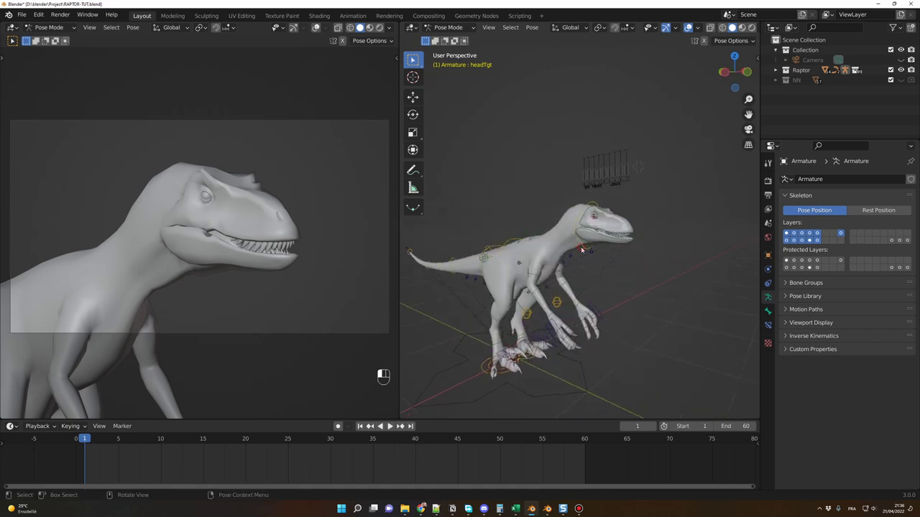
{"action": "left_click", "coordinate": [581, 250]}
{"action": "scroll", "coordinate": [619, 313], "scroll_direction": "up", "scroll_amount": 7}
{"action": "scroll", "coordinate": [620, 313], "scroll_direction": "down", "scroll_amount": 4}
{"action": "left_click", "coordinate": [573, 250]}
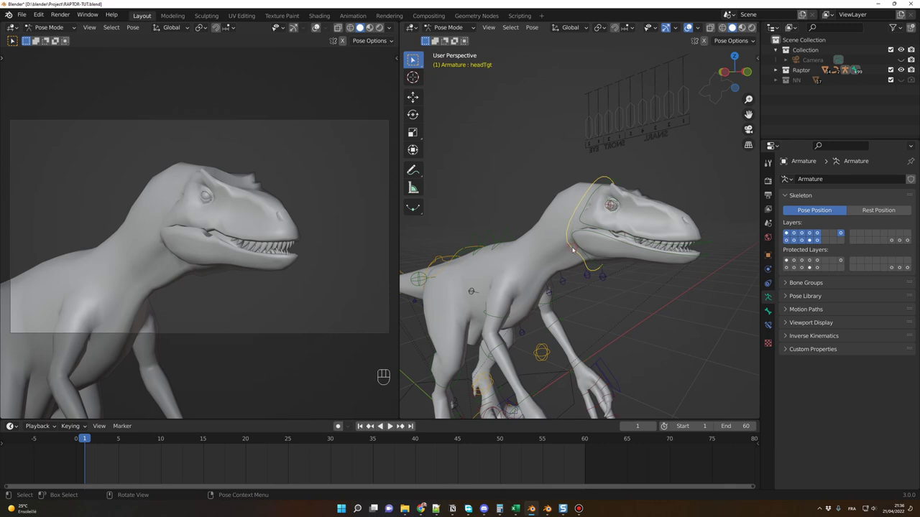
{"action": "key", "text": "g"}
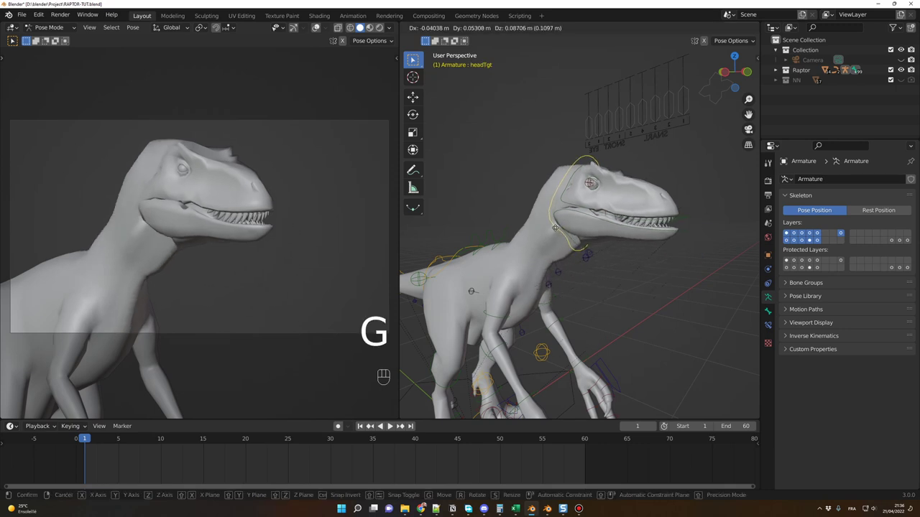
{"action": "left_click", "coordinate": [631, 275]}
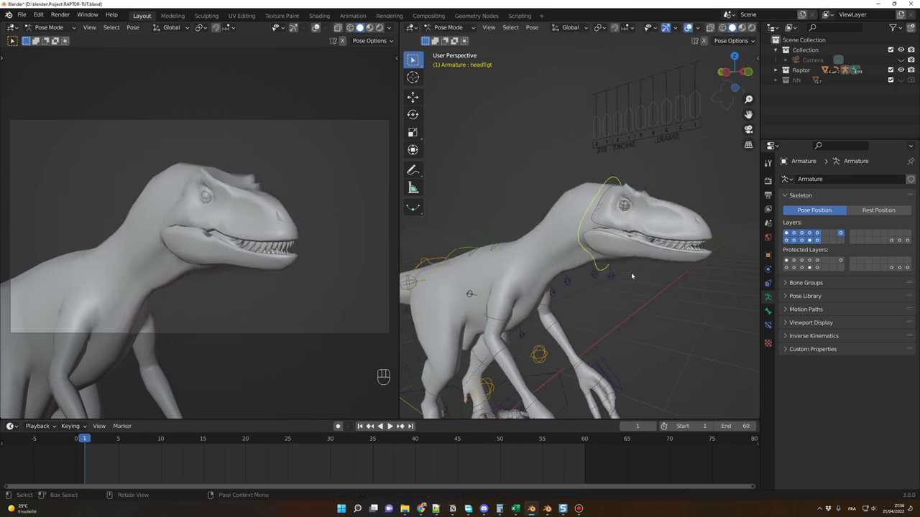
Keyframe headTgt at frame 1, and at frame 27 move it up and back about 0.11 m and keyframe it
{"action": "key", "text": "i"}
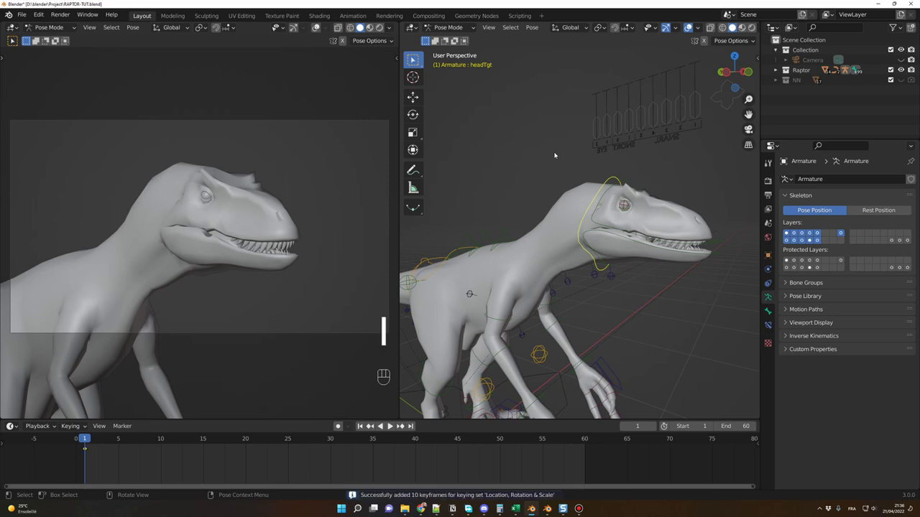
{"action": "left_click_drag", "start_coordinate": [85, 441], "coordinate": [305, 447]}
{"action": "key", "text": "space"}
{"action": "key", "text": "g"}
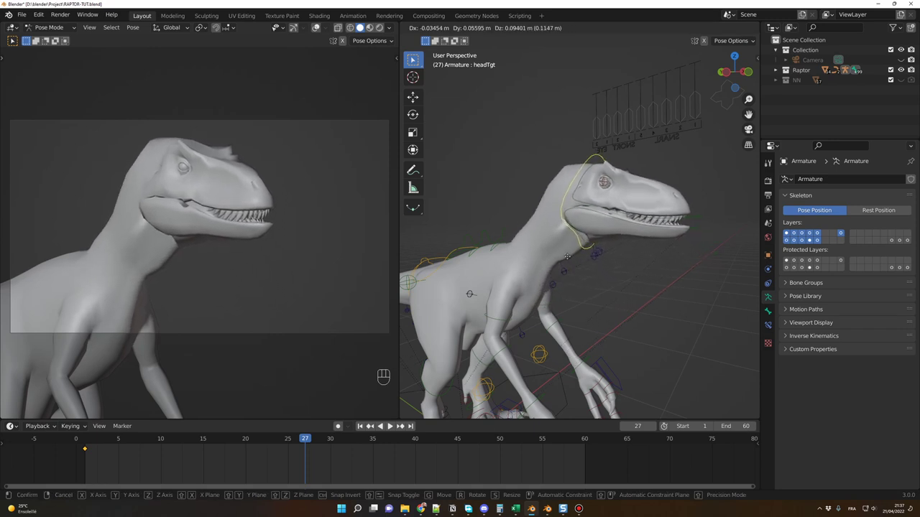
{"action": "left_click", "coordinate": [566, 257]}
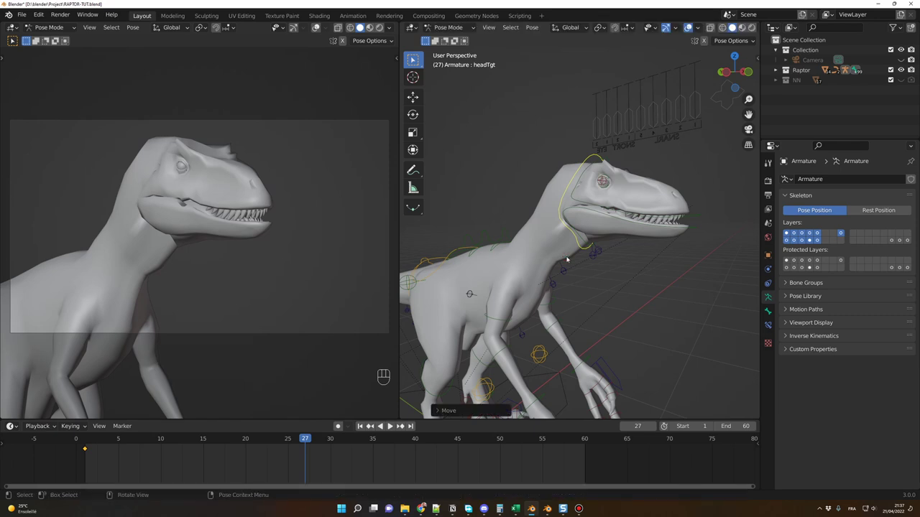
{"action": "key", "text": "i"}
At frame 34, move the headTgt control forward and down and insert a keyframe
{"action": "key", "text": "space"}
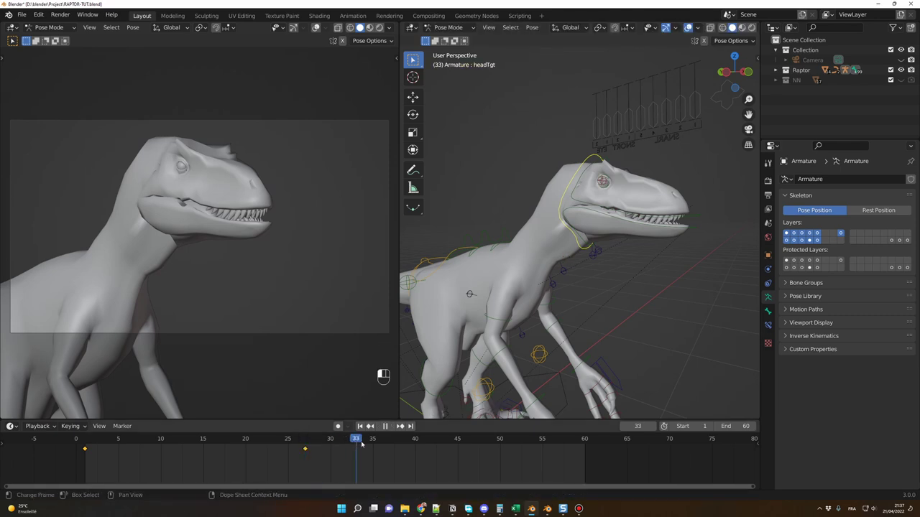
{"action": "left_click_drag", "start_coordinate": [334, 443], "coordinate": [365, 446]}
{"action": "key", "text": "g"}
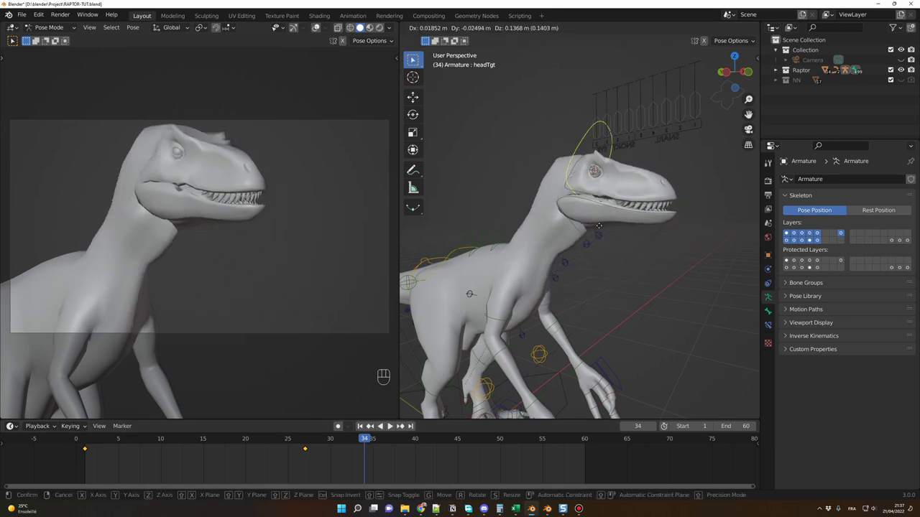
{"action": "left_click", "coordinate": [630, 257]}
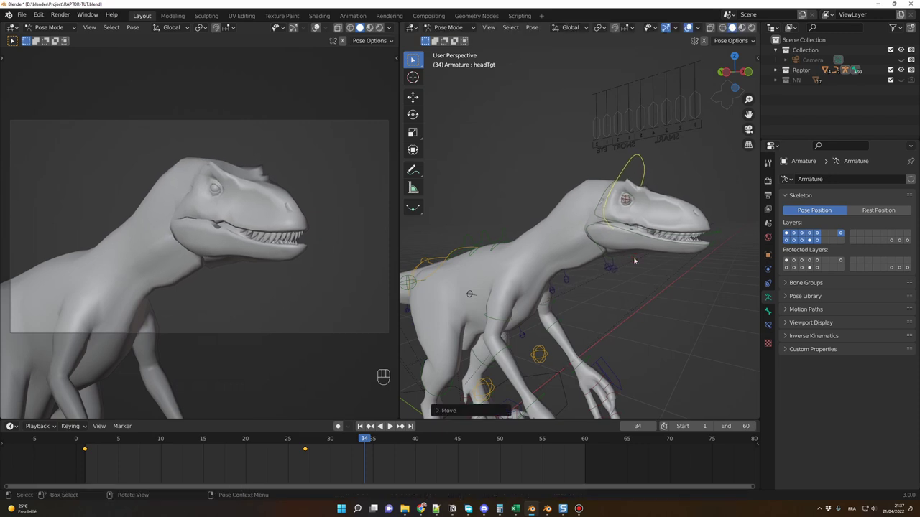
{"action": "key", "text": "i"}
Play back and scrub the head movement around the frame 27 and 34 keyframes, ending at frame 34
{"action": "left_click", "coordinate": [252, 448]}
{"action": "key", "text": "space"}
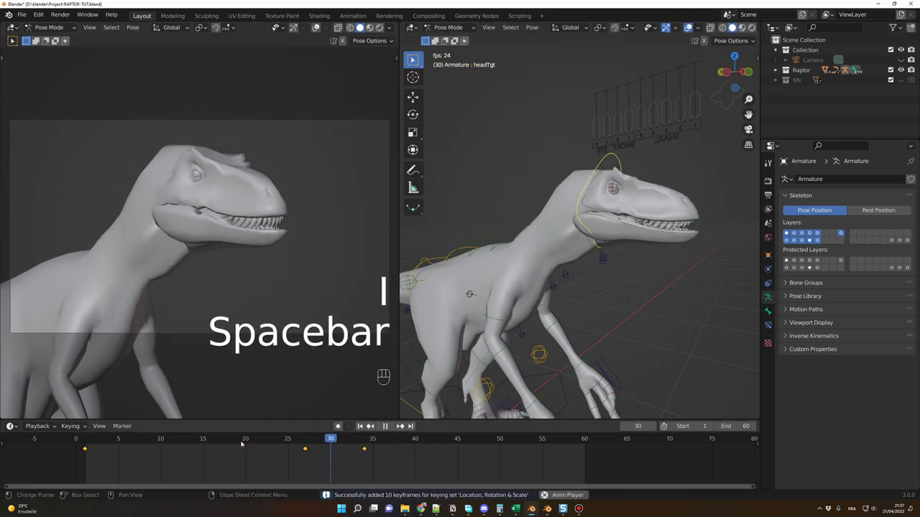
{"action": "left_click", "coordinate": [271, 442]}
{"action": "key", "text": "space"}
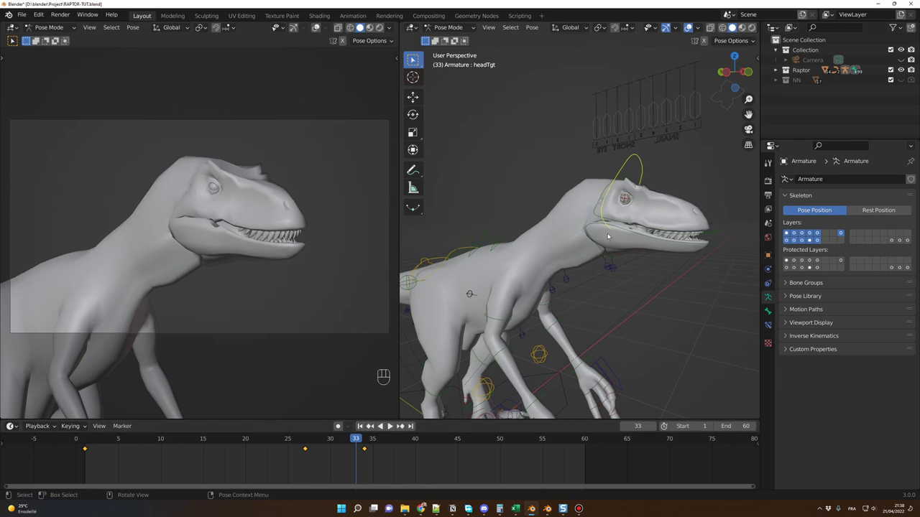
{"action": "mouse_move", "coordinate": [289, 439]}
{"action": "left_mouse_down"}
{"action": "mouse_move", "coordinate": [347, 440]}
{"action": "mouse_move", "coordinate": [279, 439]}
{"action": "mouse_move", "coordinate": [364, 449]}
{"action": "mouse_move", "coordinate": [281, 441]}
{"action": "left_mouse_up"}
{"action": "key", "text": "space"}
{"action": "key", "text": "space"}
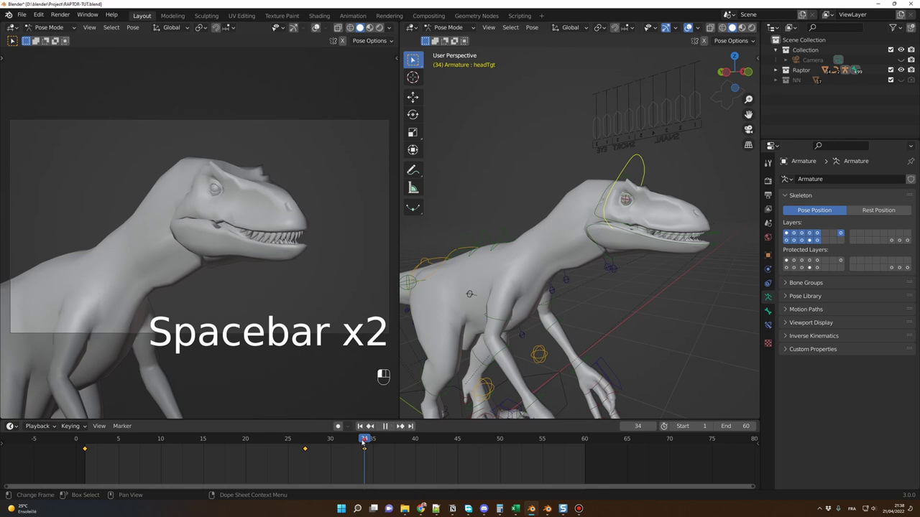
{"action": "key", "text": "space"}
{"action": "key", "text": "space"}
{"action": "left_click_drag", "start_coordinate": [366, 443], "coordinate": [324, 439]}
{"action": "key", "text": "space"}
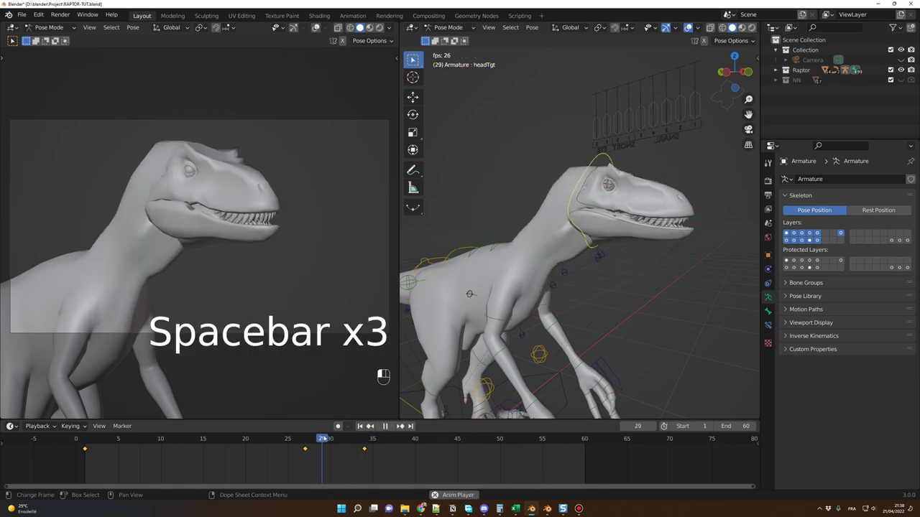
{"action": "key", "text": "space"}
{"action": "left_click", "coordinate": [365, 443]}
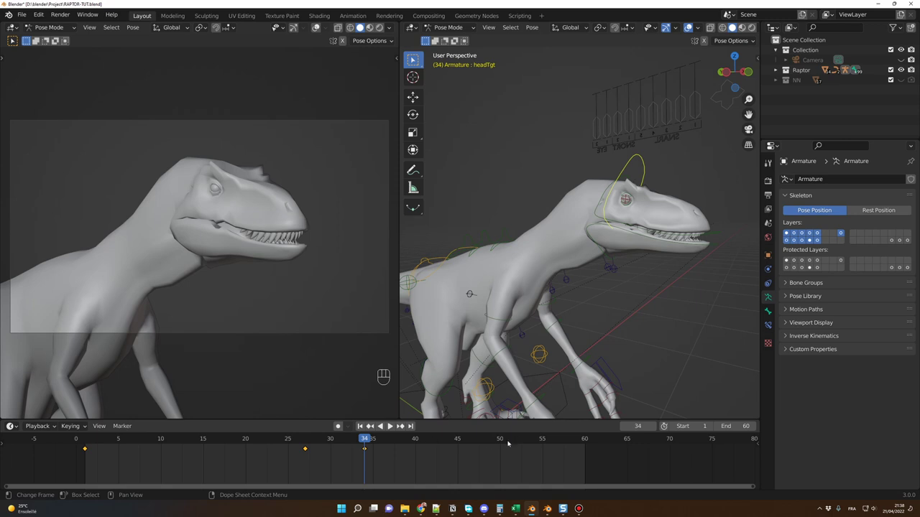
At frame 60, move the headTgt bone slightly forward and down, keyframe it, and preview the animation
{"action": "left_click_drag", "start_coordinate": [364, 441], "coordinate": [585, 445]}
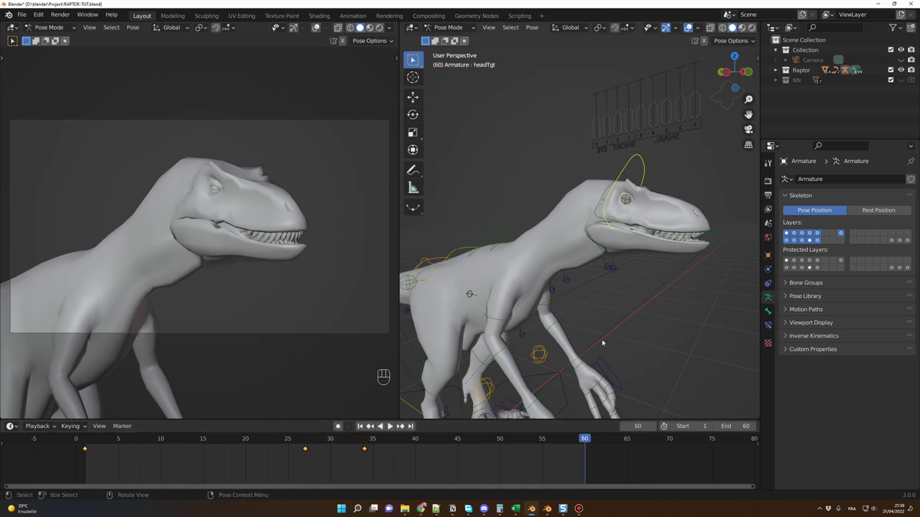
{"action": "key", "text": "g"}
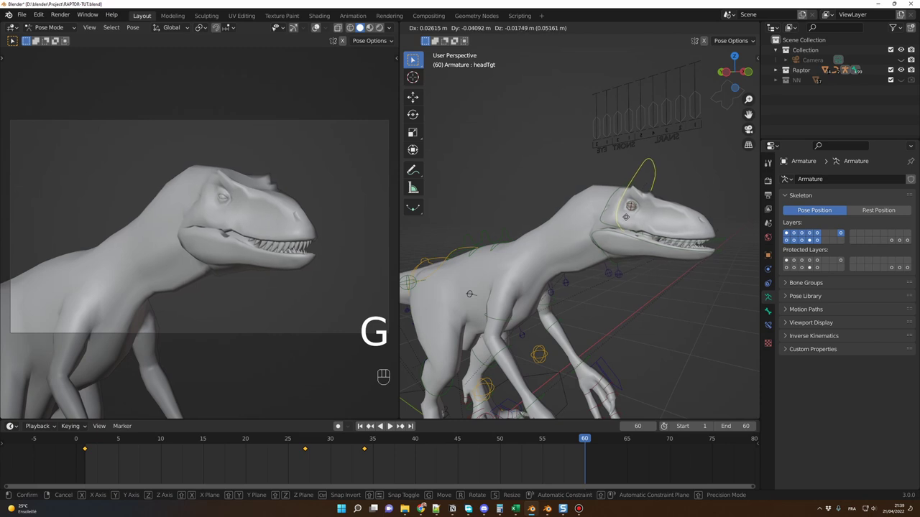
{"action": "left_click", "coordinate": [630, 217]}
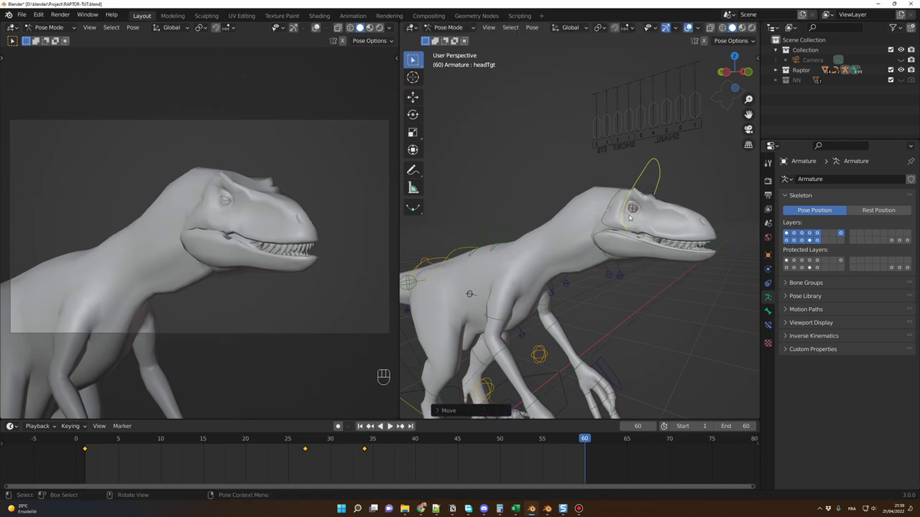
{"action": "key", "text": "i"}
{"action": "key", "text": "space"}
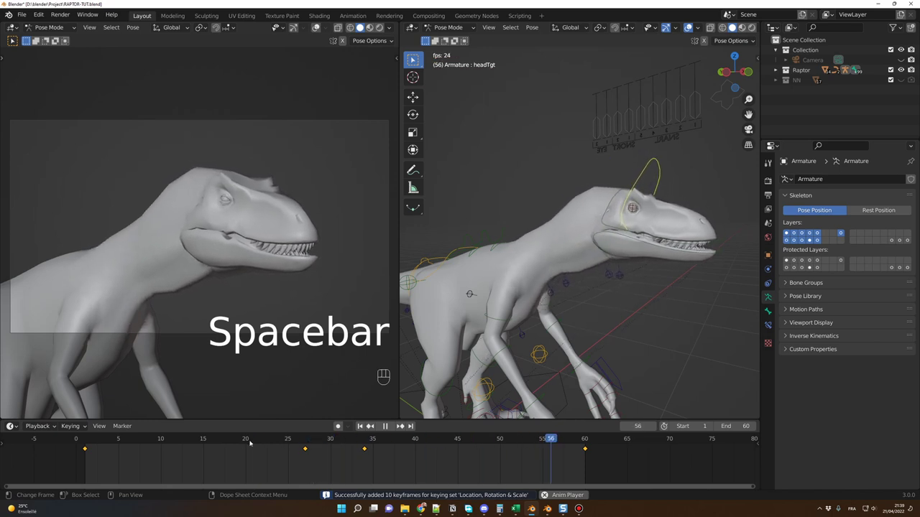
{"action": "key", "text": "space"}
Raise the headTgt bone slightly at frame 60, update its keyframe, and play back the head movement
{"action": "left_click", "coordinate": [583, 445]}
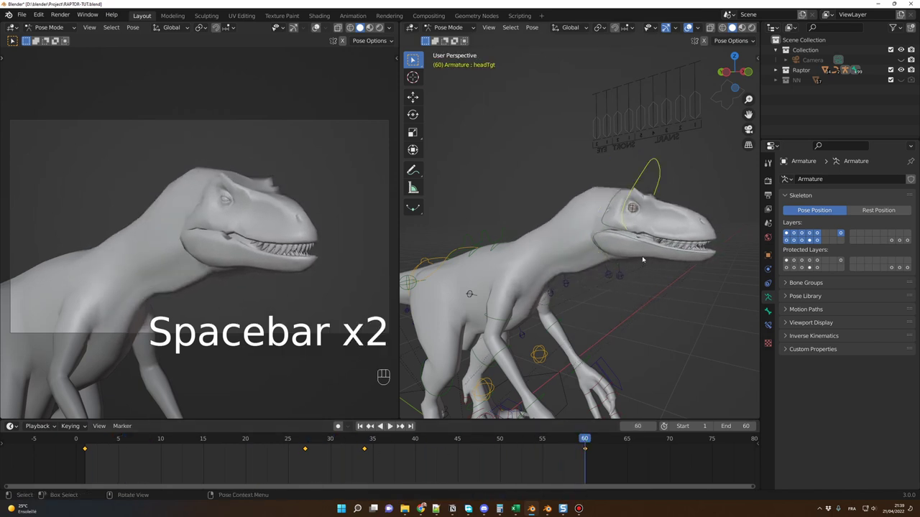
{"action": "key", "text": "g"}
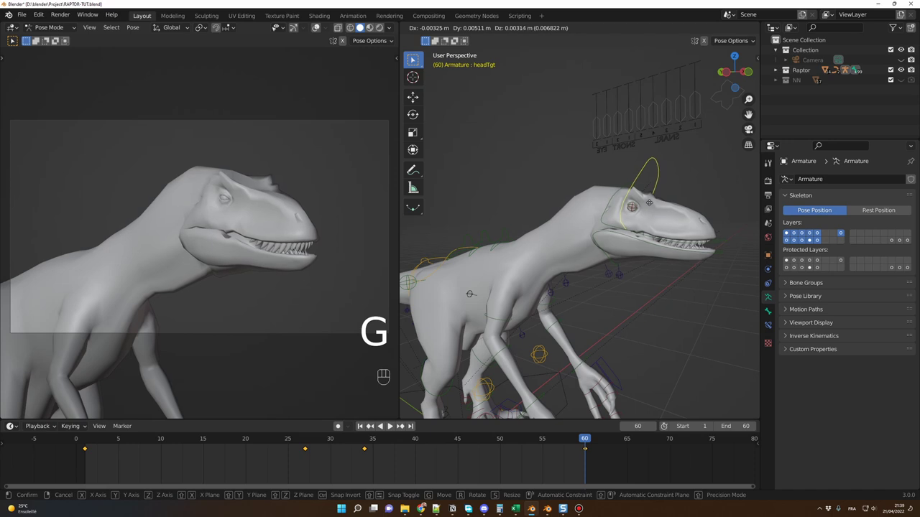
{"action": "left_click", "coordinate": [648, 204]}
{"action": "key", "text": "i"}
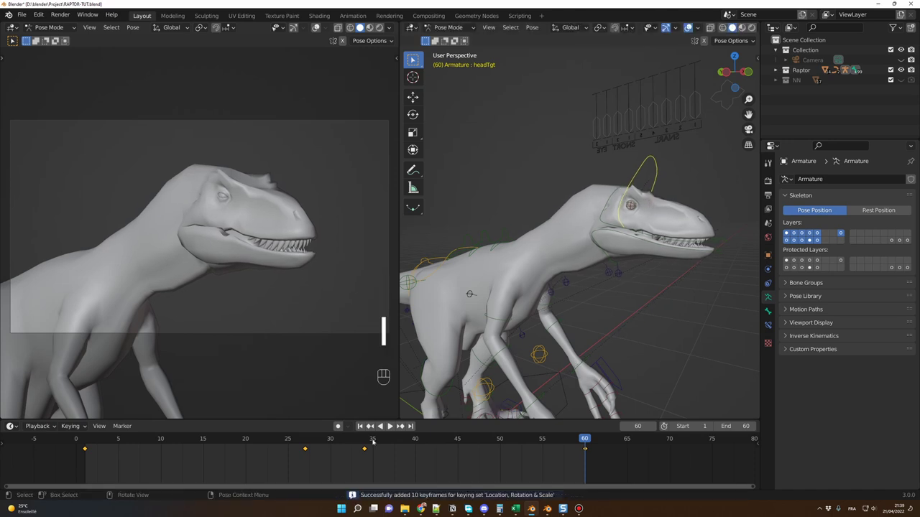
{"action": "left_click", "coordinate": [268, 441]}
{"action": "key", "text": "space"}
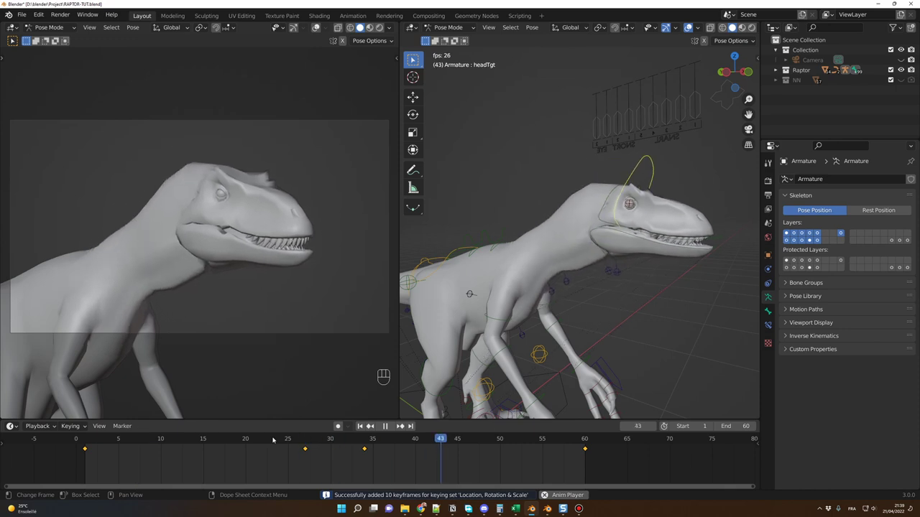
{"action": "key", "text": "Escape"}
Keyframe the hip root bone in its starting pose at frame 1
{"action": "middle_click_drag", "start_coordinate": [538, 330], "coordinate": [526, 267]}
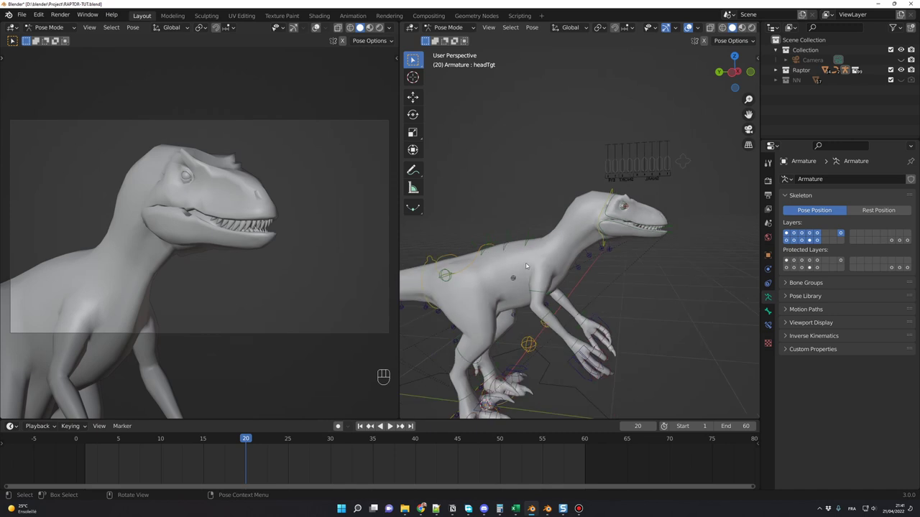
{"action": "left_click_drag", "start_coordinate": [250, 446], "coordinate": [161, 449]}
{"action": "key", "text": "Escape"}
{"action": "scroll", "coordinate": [507, 360], "scroll_direction": "down", "scroll_amount": 1}
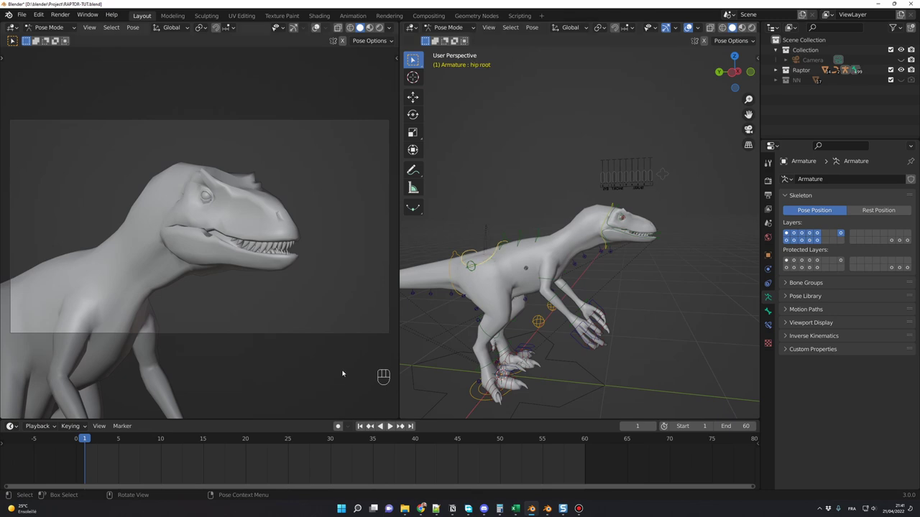
{"action": "key", "text": "i"}
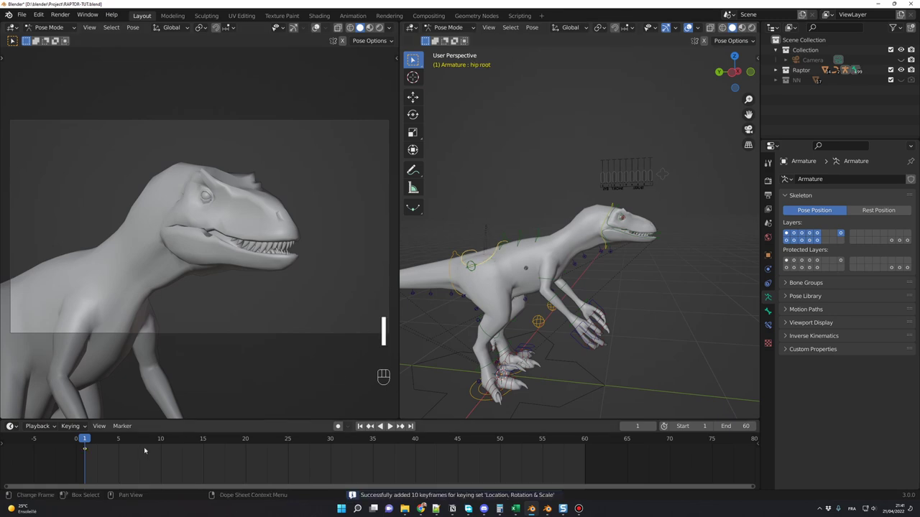
Add timeline markers at frames 27 and 34 to match the headTgt bone's keyframes
{"action": "left_click_drag", "start_coordinate": [237, 451], "coordinate": [304, 449]}
{"action": "key", "text": "space"}
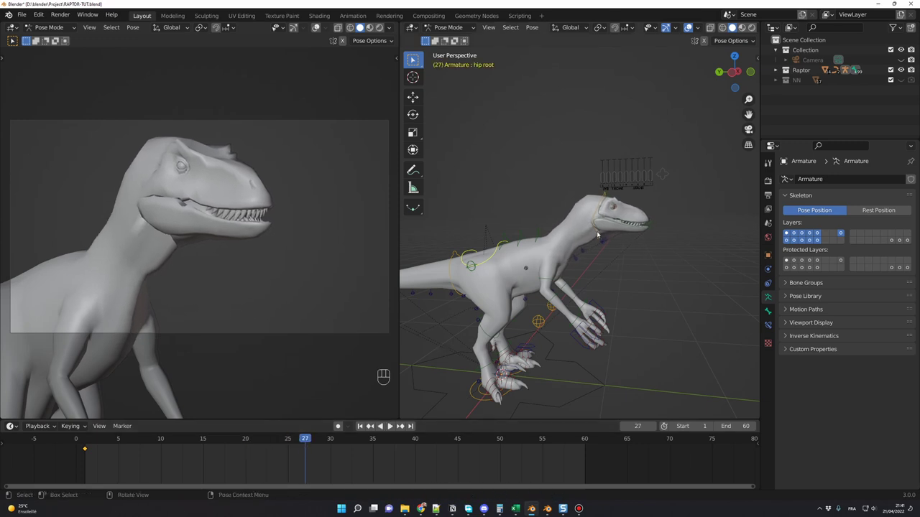
{"action": "key", "text": "m"}
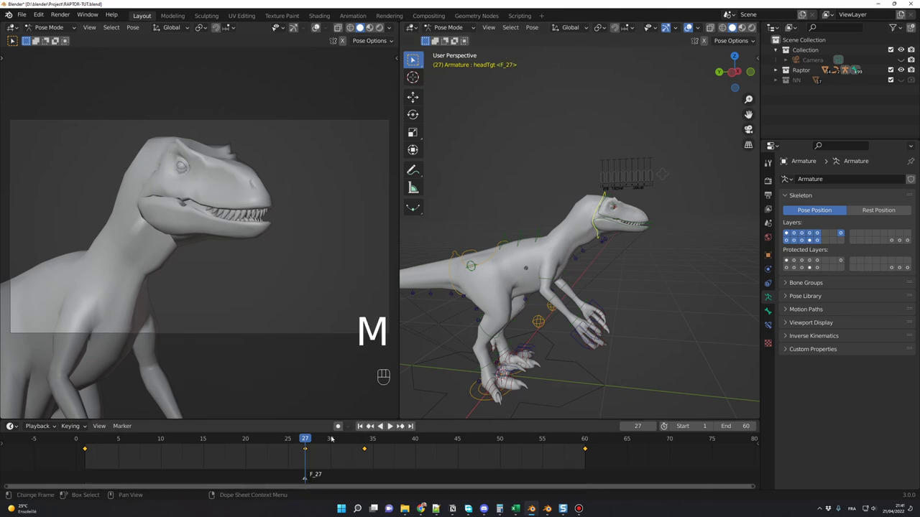
{"action": "left_click_drag", "start_coordinate": [304, 440], "coordinate": [365, 445]}
{"action": "key", "text": "m"}
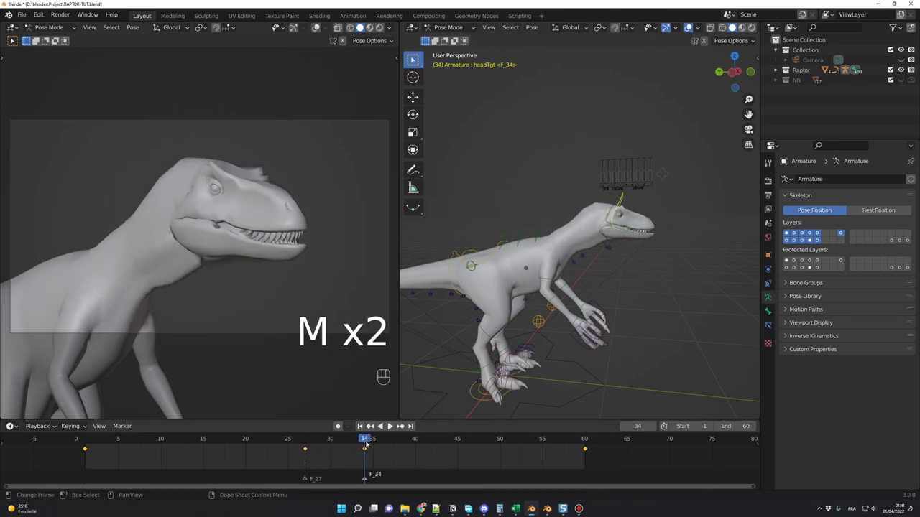
Move the hip root bone up and back at frame 27, keyframe it, and play the animation from frame 1
{"action": "left_click", "coordinate": [85, 438]}
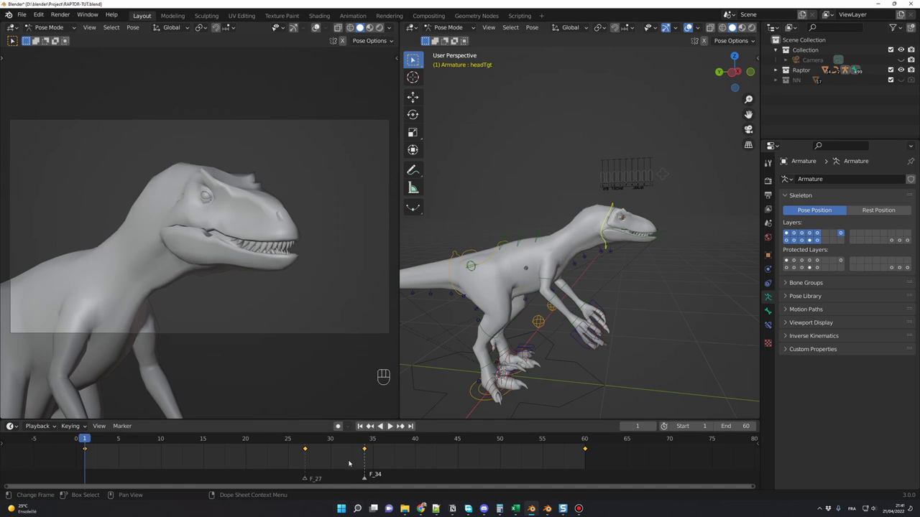
{"action": "left_click", "coordinate": [492, 257]}
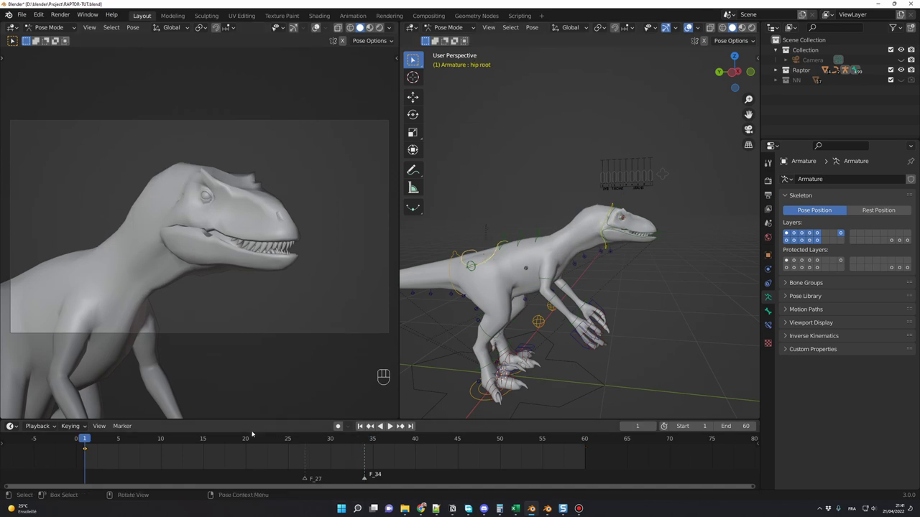
{"action": "left_click", "coordinate": [305, 438]}
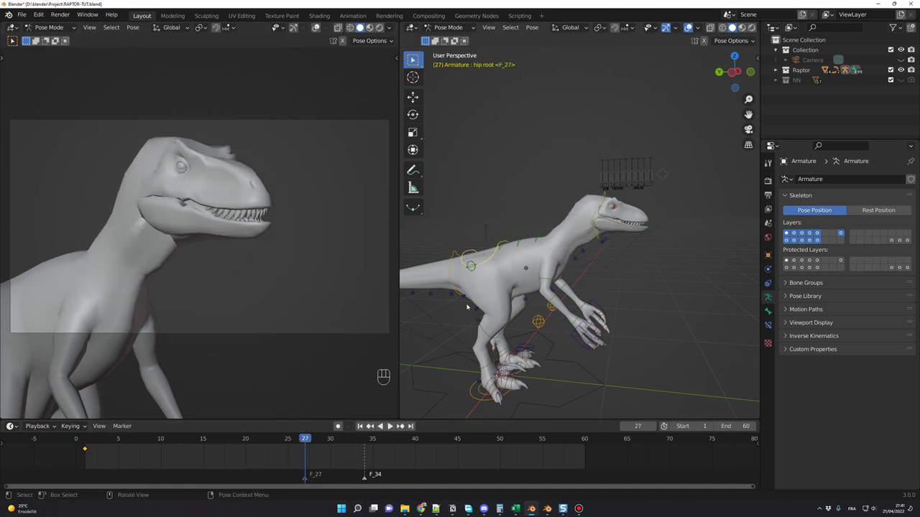
{"action": "key", "text": "g"}
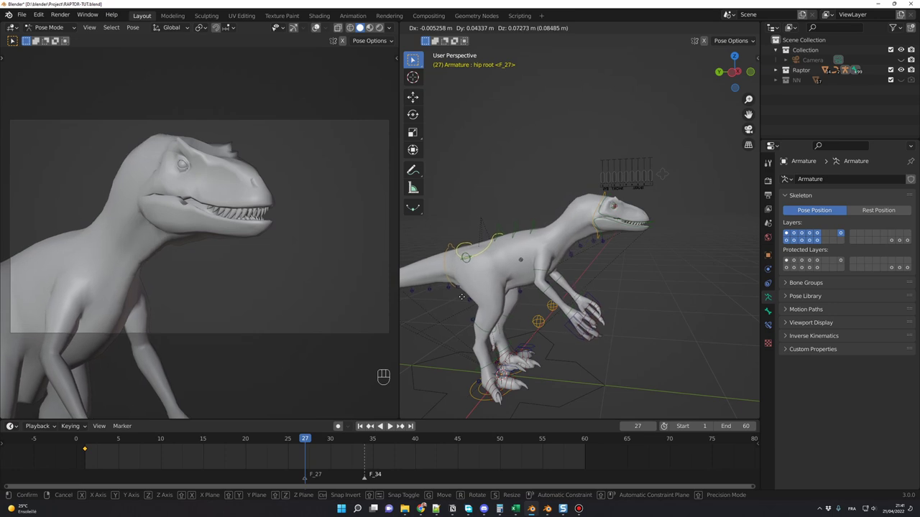
{"action": "left_click", "coordinate": [461, 296]}
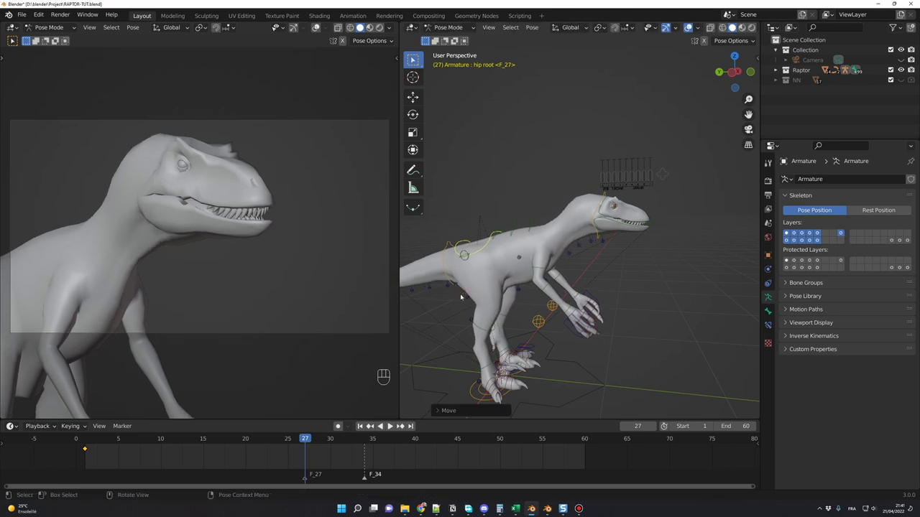
{"action": "key", "text": "i"}
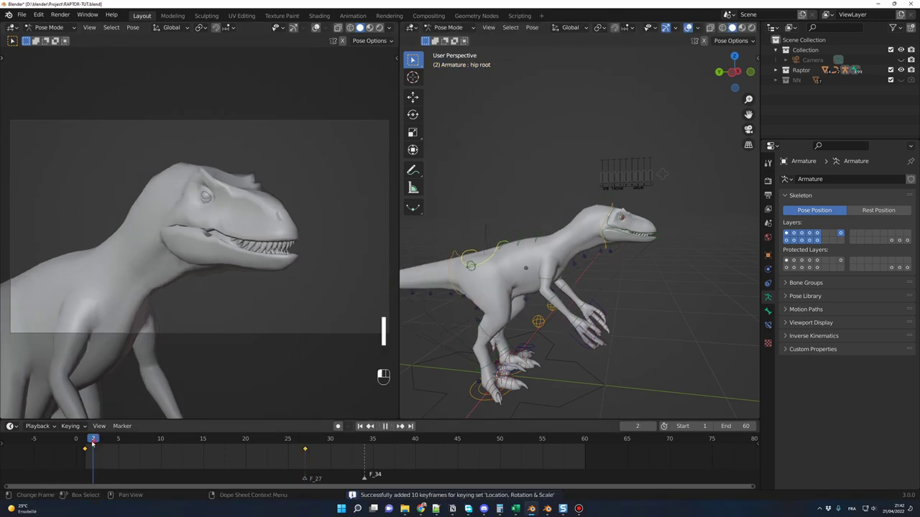
{"action": "left_click", "coordinate": [85, 445]}
{"action": "key", "text": "space"}
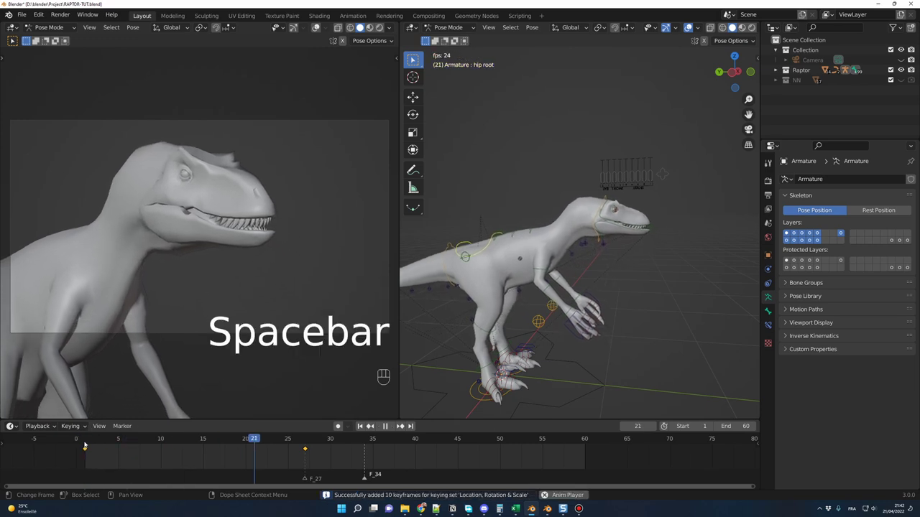
{"action": "key", "text": "space"}
Copy the hip root bone's frame 1 keyframe to frame 34 and play back the result
{"action": "left_click_drag", "start_coordinate": [277, 442], "coordinate": [304, 440]}
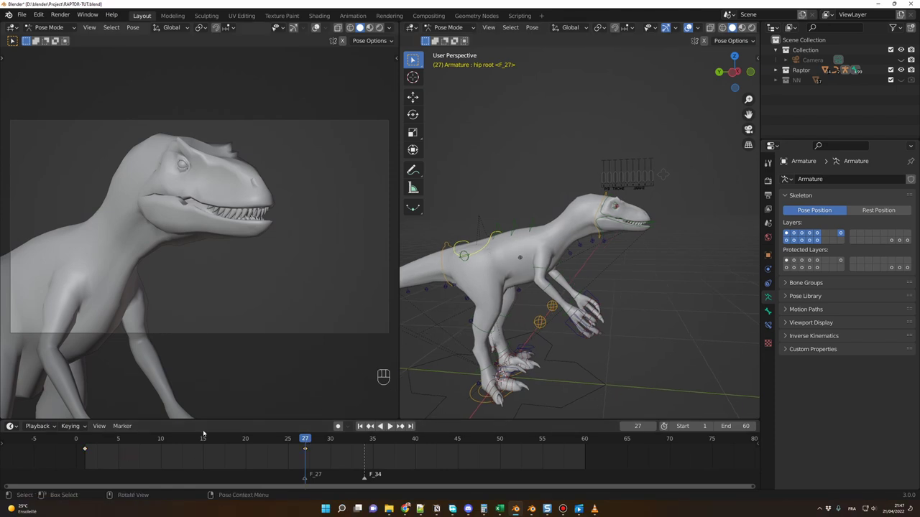
{"action": "left_click", "coordinate": [84, 449]}
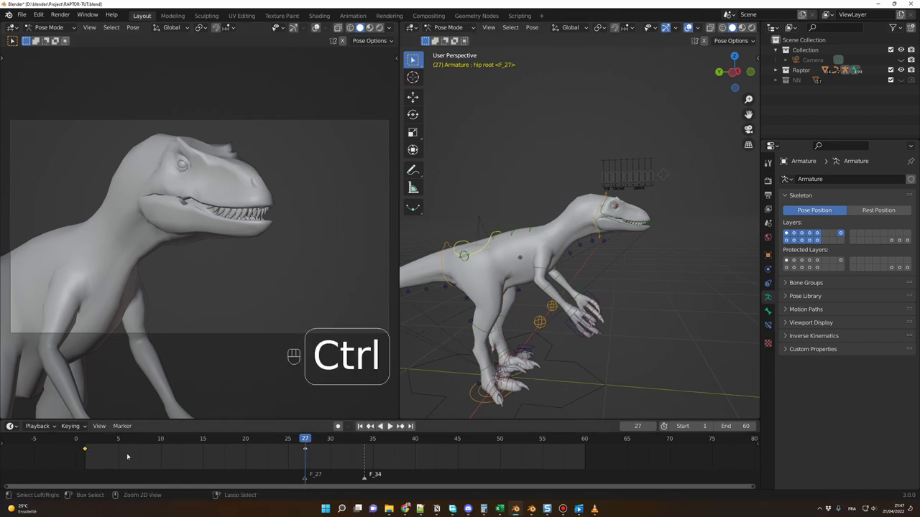
{"action": "key", "text": "ctrl+c"}
{"action": "left_click_drag", "start_coordinate": [304, 444], "coordinate": [369, 445]}
{"action": "key", "text": "ctrl+v"}
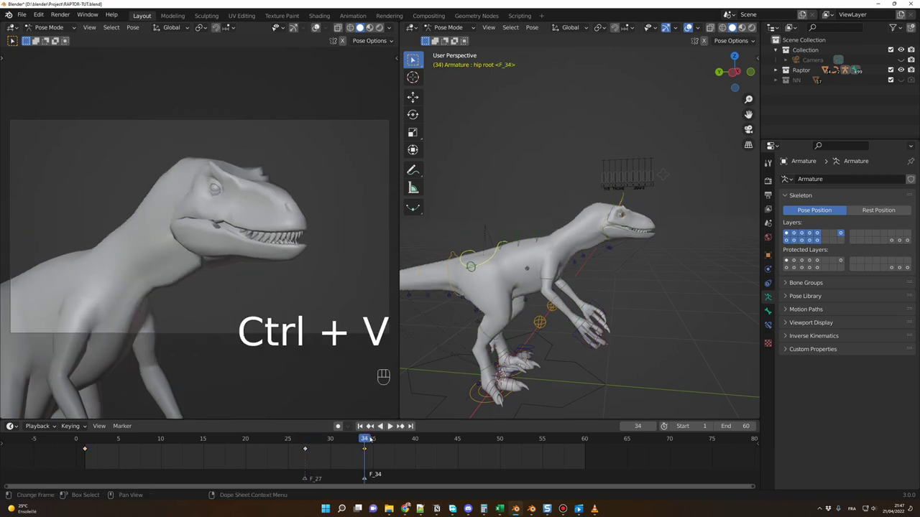
{"action": "left_click", "coordinate": [282, 442]}
{"action": "key", "text": "space"}
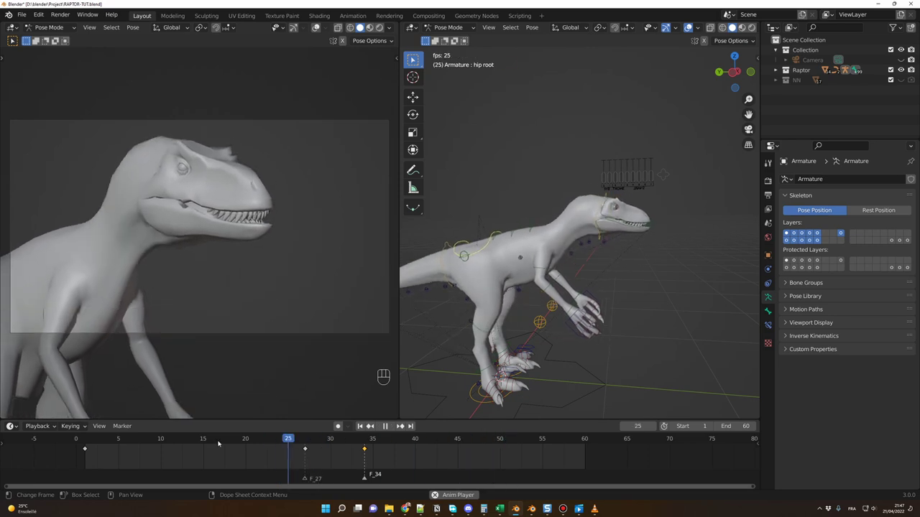
Unhide the camera, lock it to the view with Camera to View, and reframe the raptor before returning to frame 1
{"action": "left_click", "coordinate": [812, 59]}
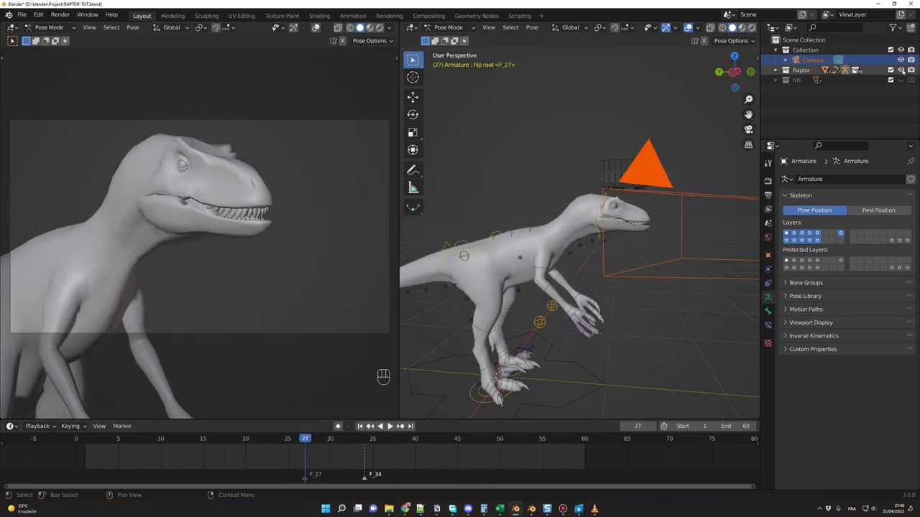
{"action": "key", "text": "n"}
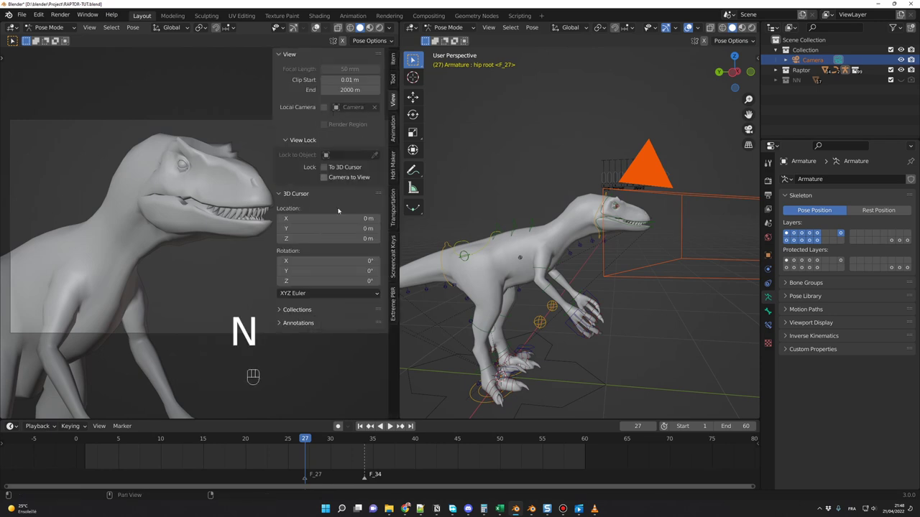
{"action": "key", "text": "n"}
{"action": "middle_click_drag", "start_coordinate": [318, 195], "coordinate": [313, 190]}
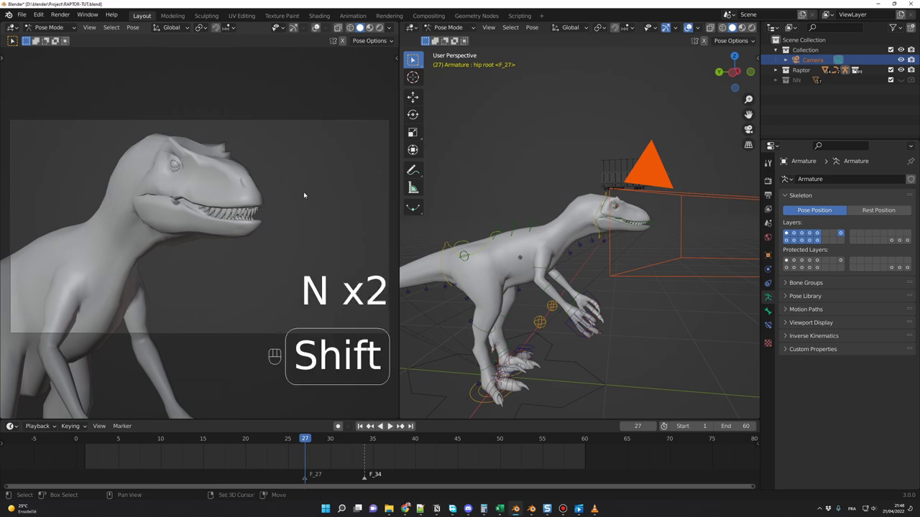
{"action": "key", "text": "shift+Left"}
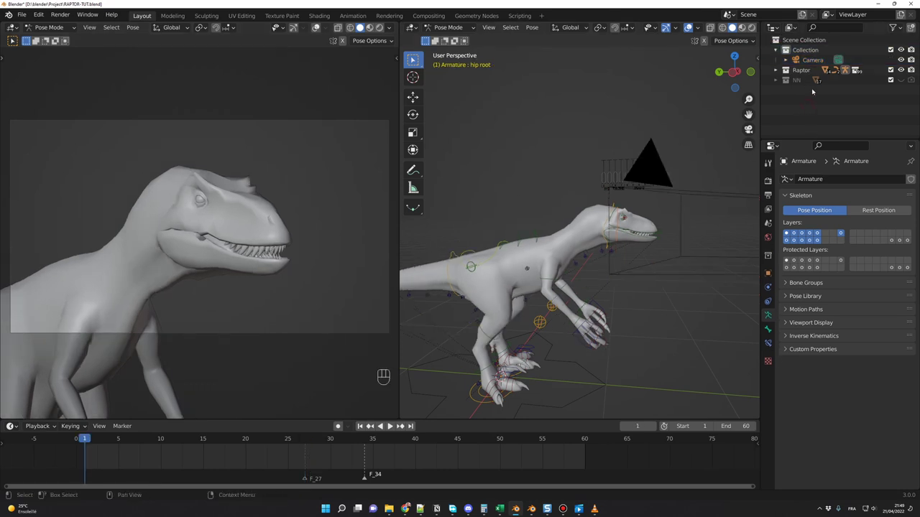
Set the output resolution Y to 810 px and reframe the raptor within the wider camera frame
{"action": "left_click", "coordinate": [812, 61]}
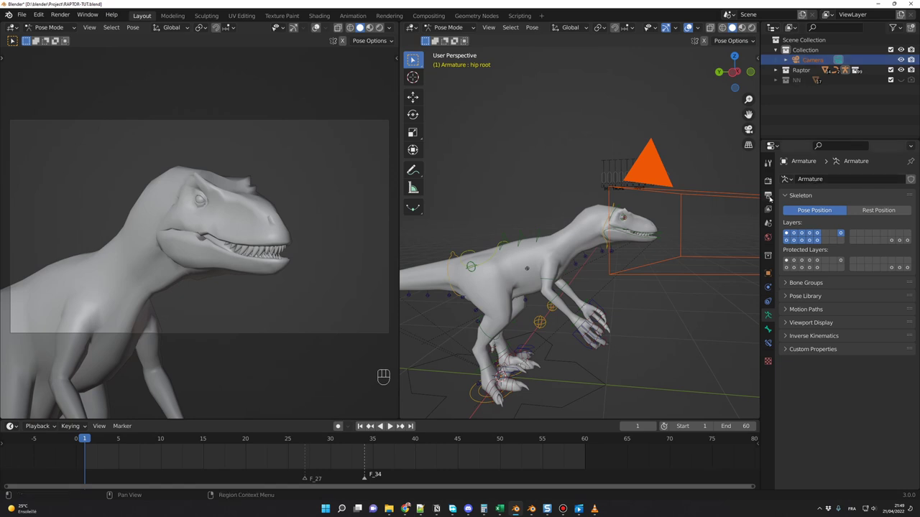
{"action": "left_click", "coordinate": [768, 196]}
{"action": "double_click", "coordinate": [855, 202]}
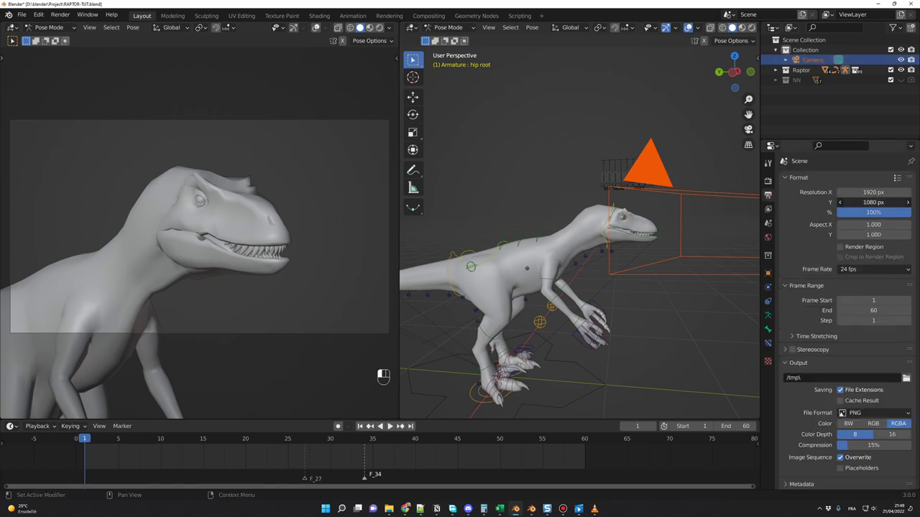
{"action": "double_click", "coordinate": [859, 200]}
{"action": "type", "text": "810"}
{"action": "key", "text": "Return"}
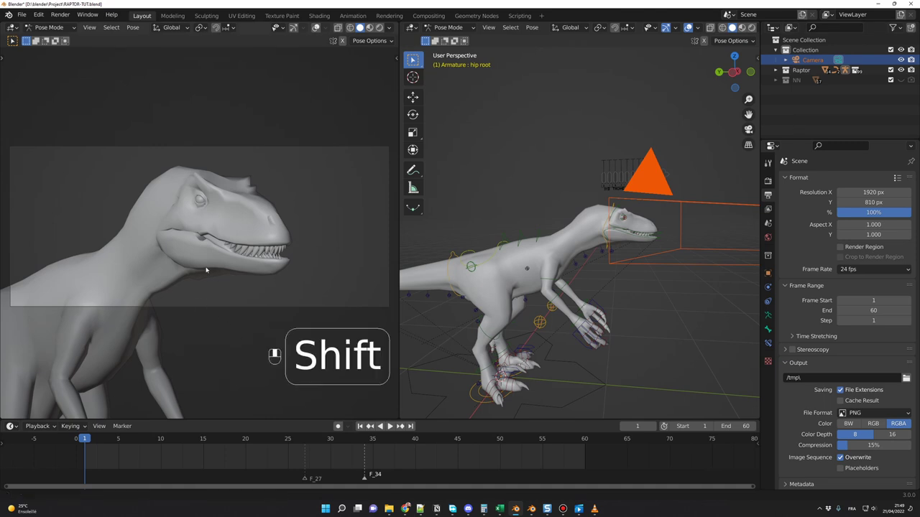
{"action": "middle_click_drag", "start_coordinate": [206, 286], "coordinate": [207, 259], "text": "shift"}
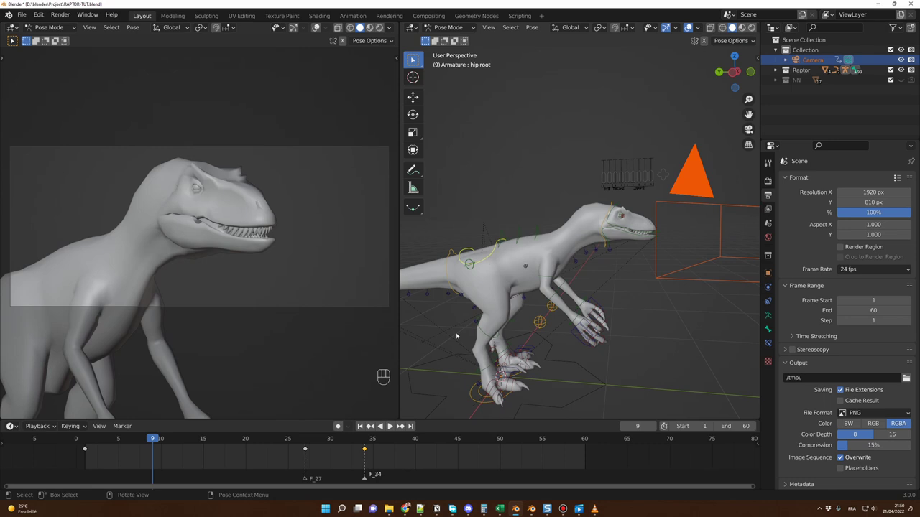
{"action": "left_click_drag", "start_coordinate": [152, 445], "coordinate": [363, 446]}
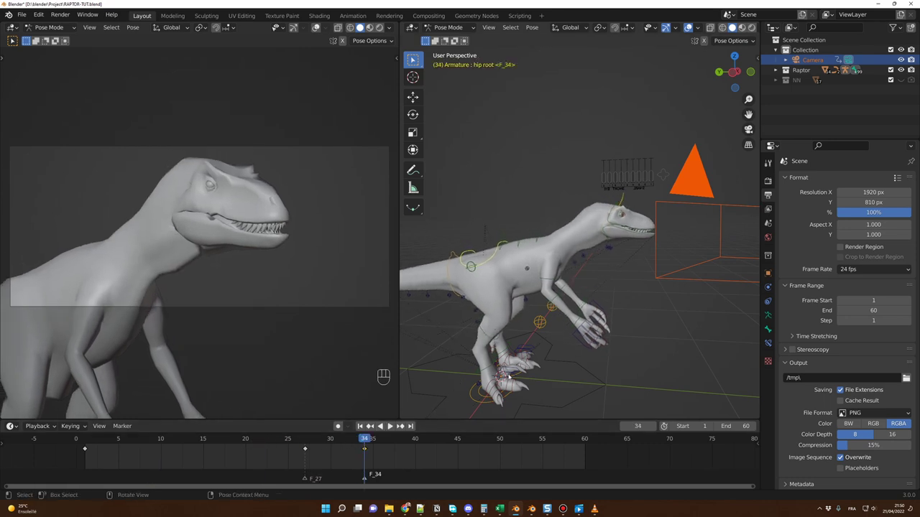
{"action": "key", "text": "g"}
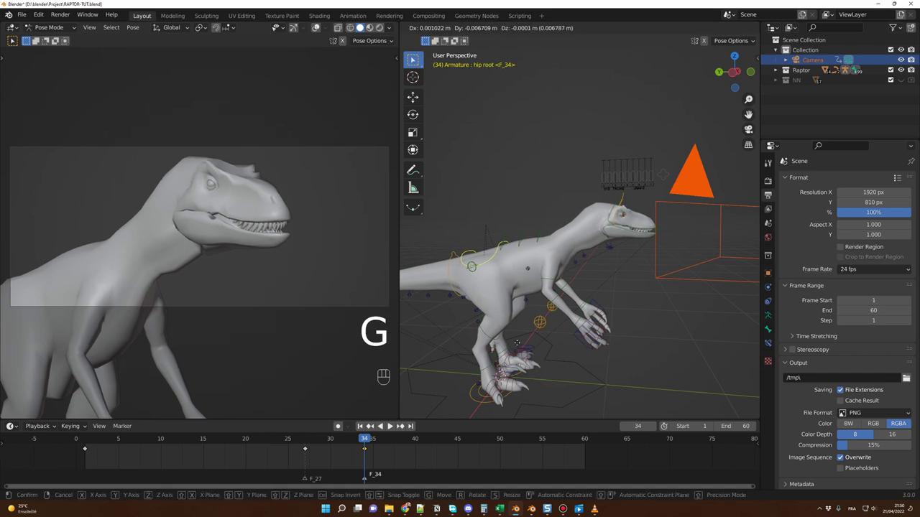
{"action": "left_click", "coordinate": [517, 344]}
Move the hip root bone forward about 0.065 m at frame 60, keyframe it, and play back the animation
{"action": "left_click_drag", "start_coordinate": [366, 442], "coordinate": [572, 444]}
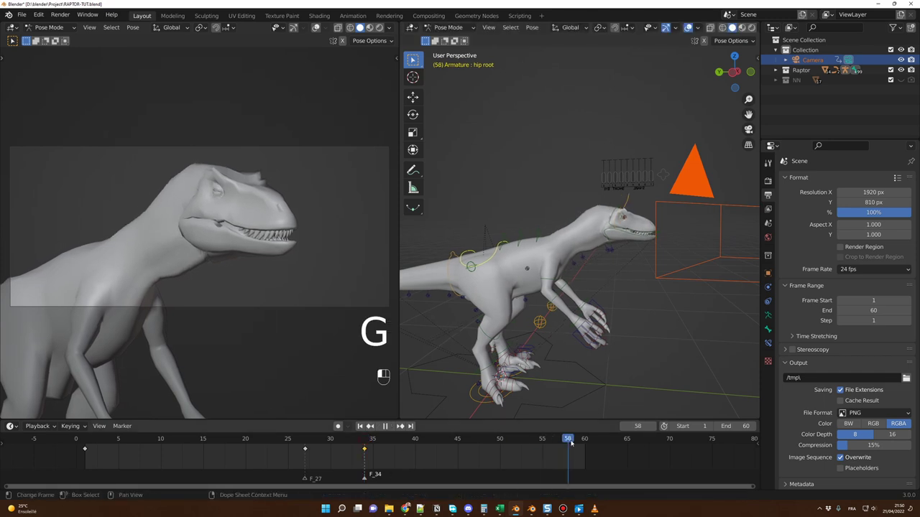
{"action": "key", "text": "g"}
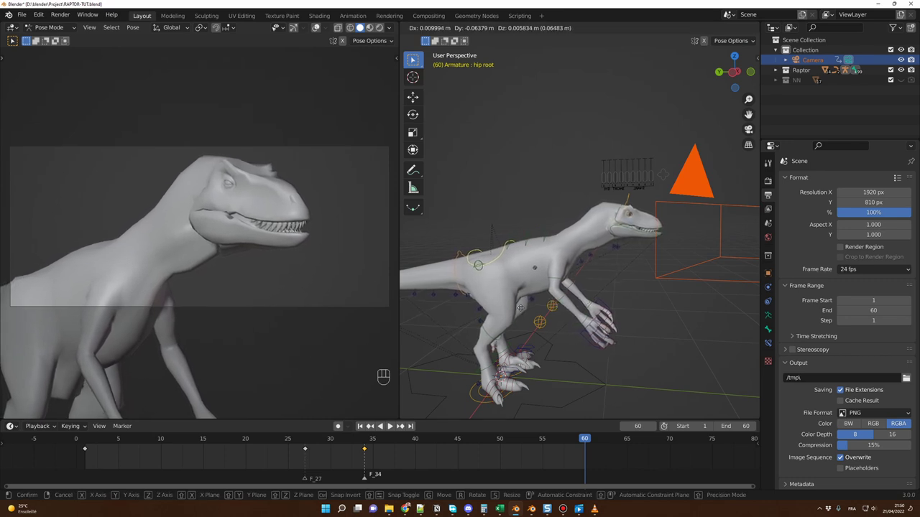
{"action": "left_click", "coordinate": [520, 308]}
{"action": "key", "text": "i"}
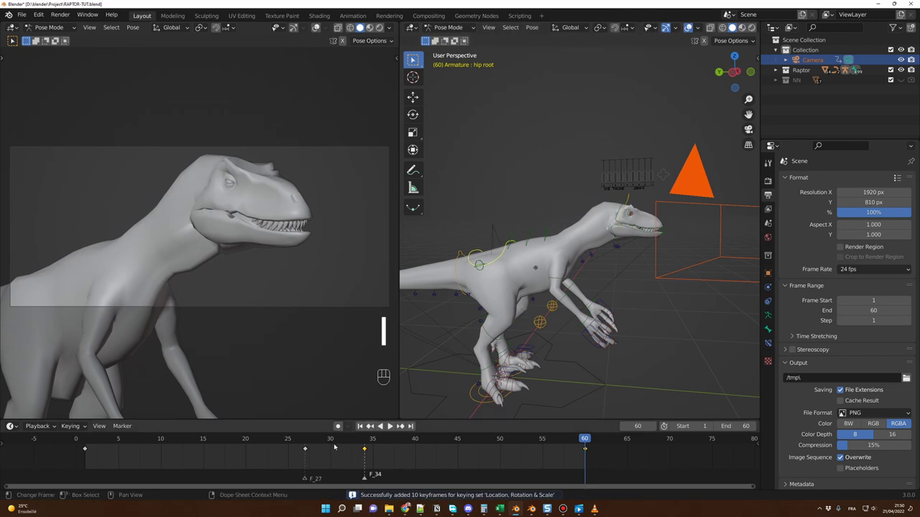
{"action": "key", "text": "space"}
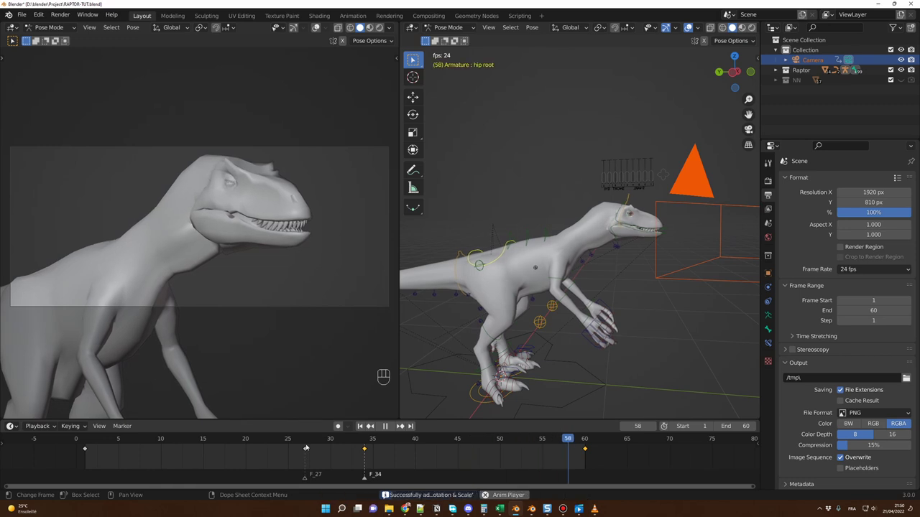
{"action": "key", "text": "space"}
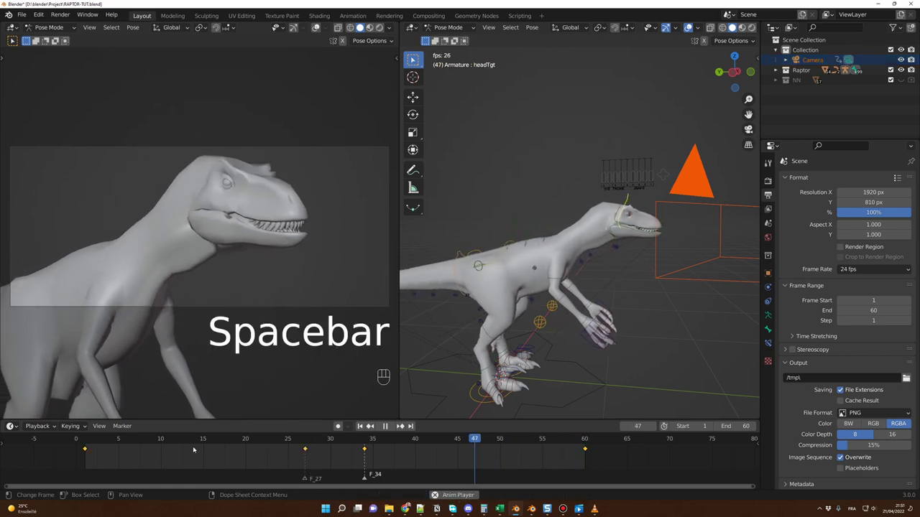
{"action": "key", "text": "space"}
Pull the headTgt bone back about 0.022 m at frame 27, update its keyframe, and play back the motion
{"action": "left_click_drag", "start_coordinate": [263, 442], "coordinate": [305, 442]}
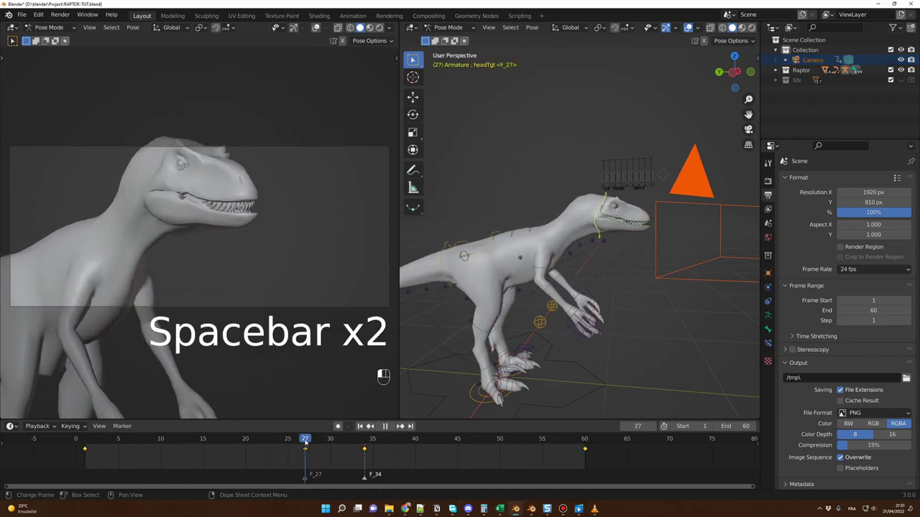
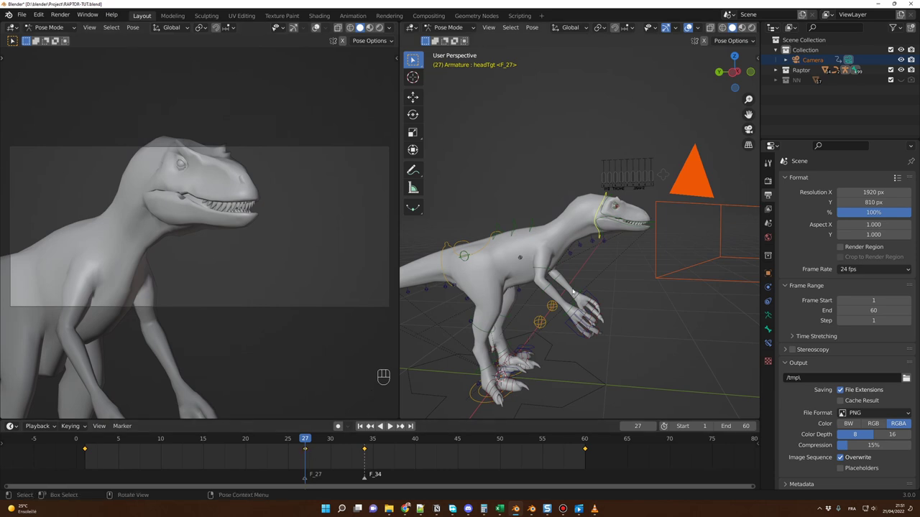
{"action": "key", "text": "g"}
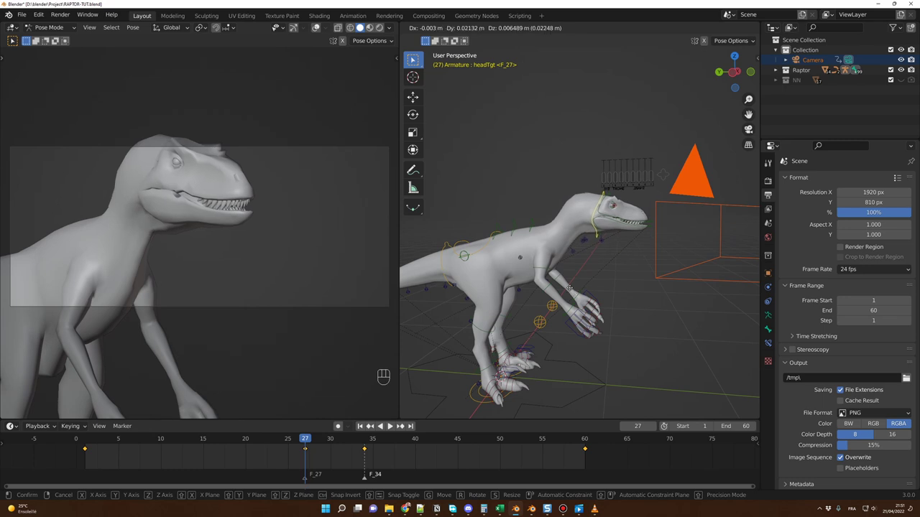
{"action": "left_click", "coordinate": [372, 448]}
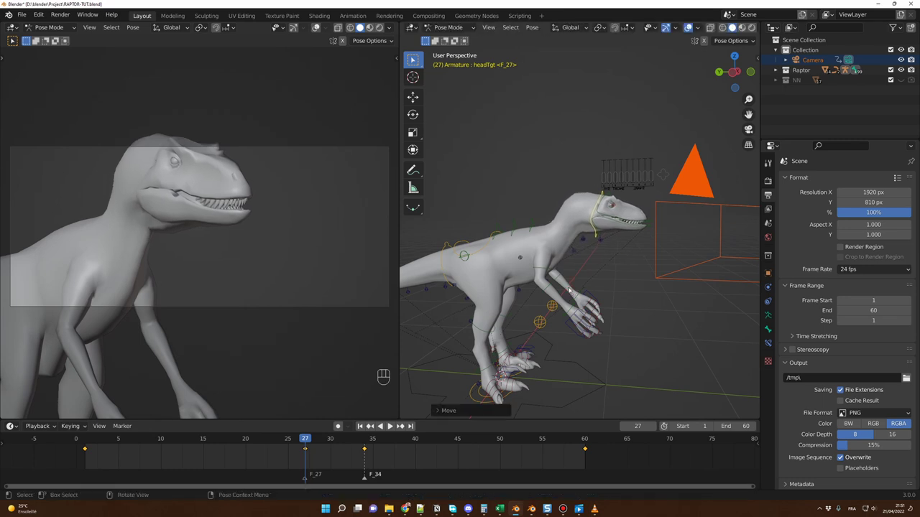
{"action": "key", "text": "i"}
{"action": "left_click_drag", "start_coordinate": [372, 449], "coordinate": [91, 446]}
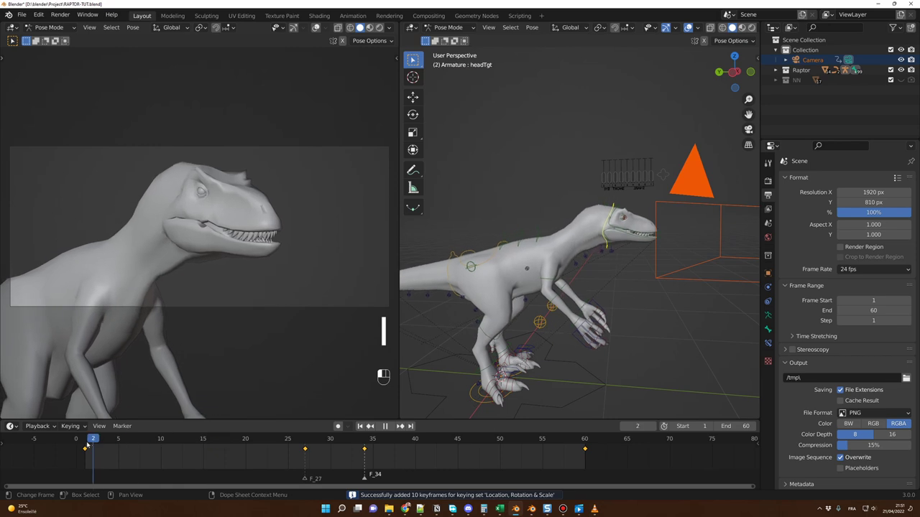
{"action": "key", "text": "space"}
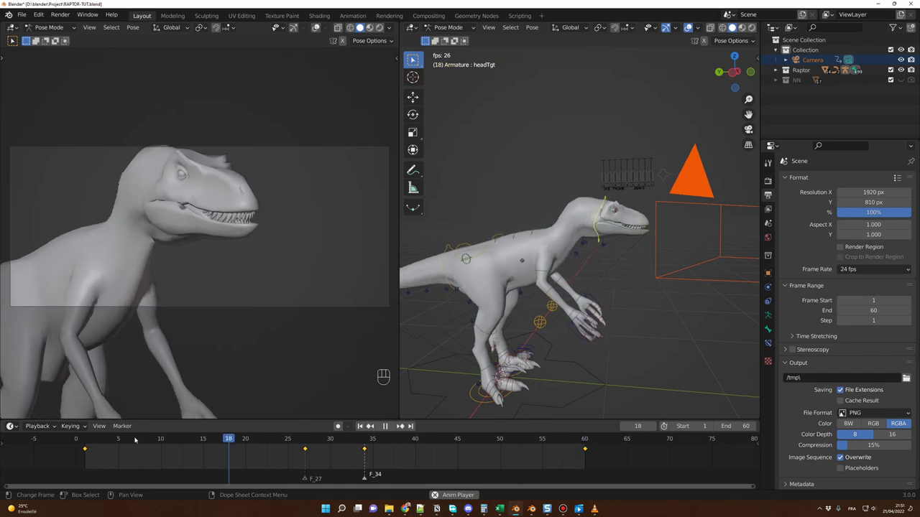
{"action": "key", "text": "space"}
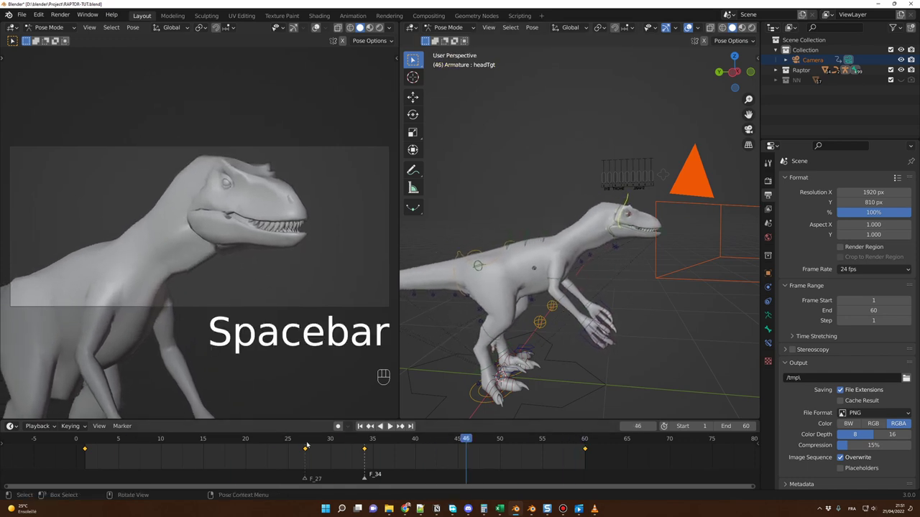
{"action": "key", "text": "space"}
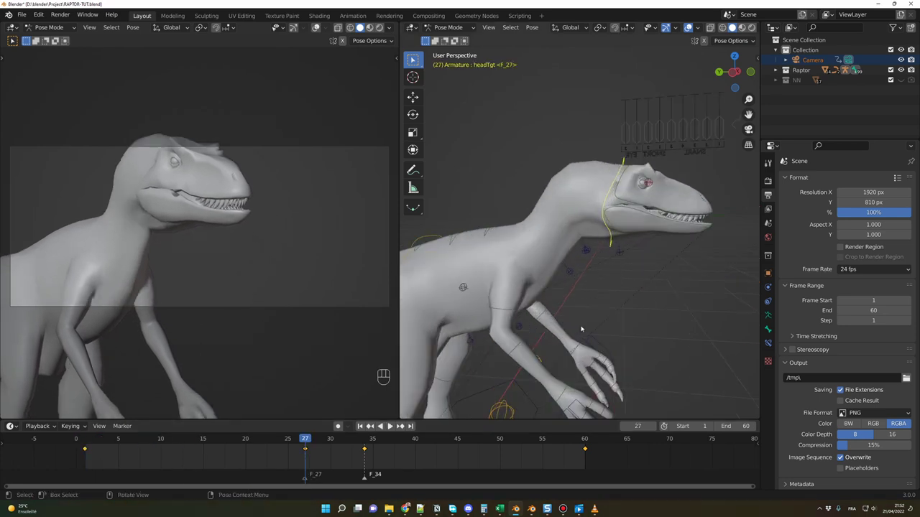
{"action": "middle_click_drag", "start_coordinate": [554, 302], "coordinate": [575, 309]}
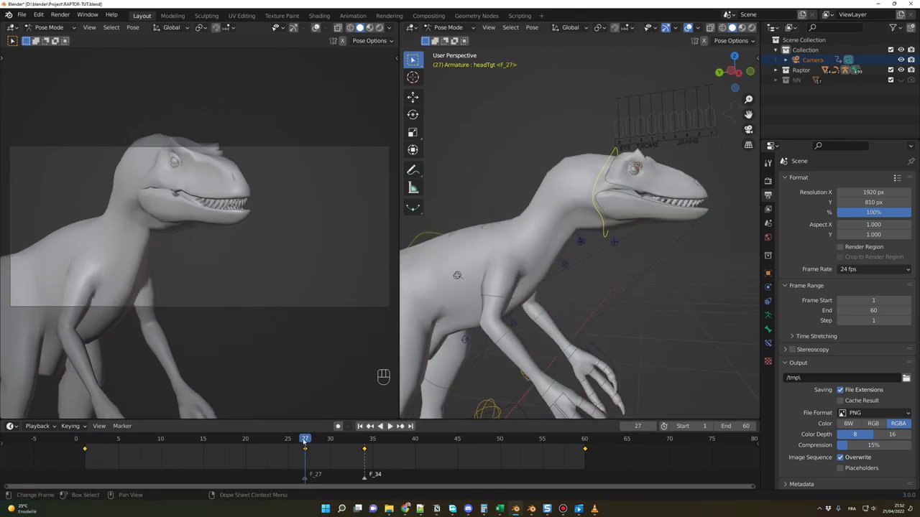
{"action": "left_click_drag", "start_coordinate": [304, 443], "coordinate": [356, 443]}
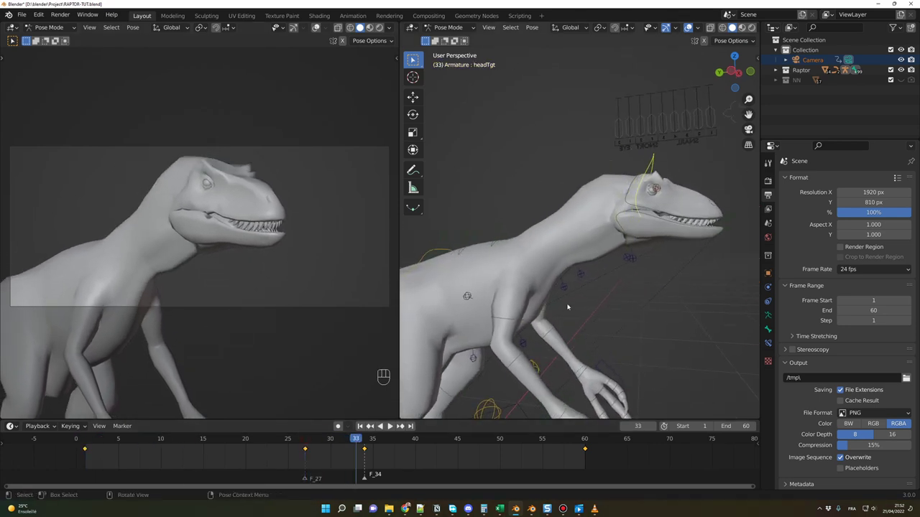
{"action": "key", "text": "g"}
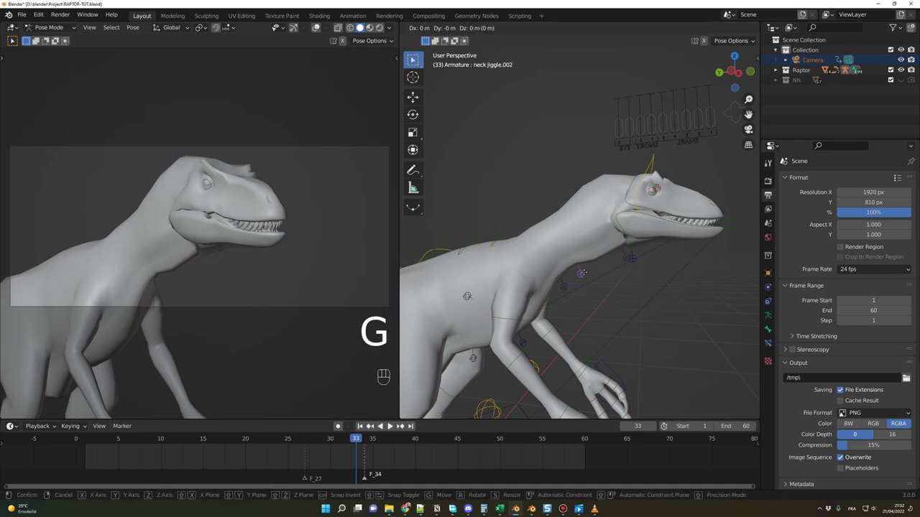
{"action": "right_click", "coordinate": [584, 272]}
Keyframe the neck jiggle.002 bone at frame 31, move it down and forward about 0.03 m at frame 37, and play the animation
{"action": "left_click", "coordinate": [304, 440]}
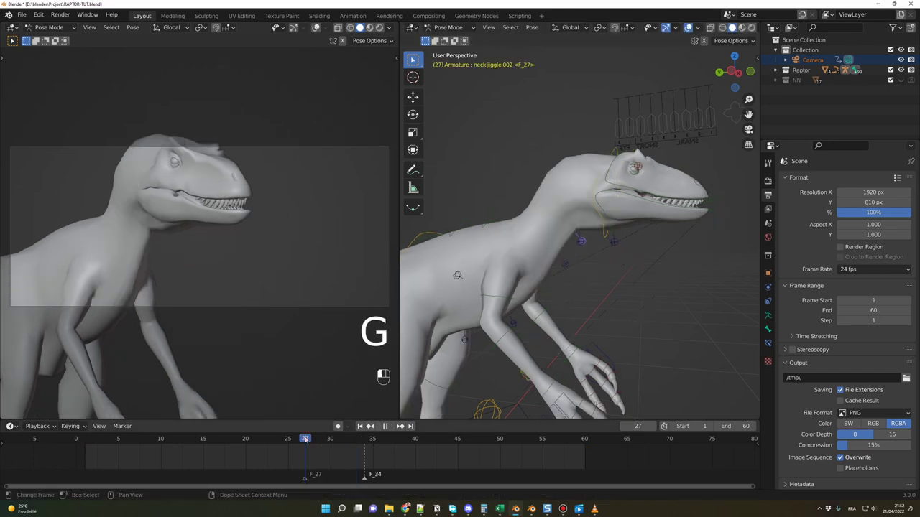
{"action": "left_click_drag", "start_coordinate": [305, 440], "coordinate": [338, 445]}
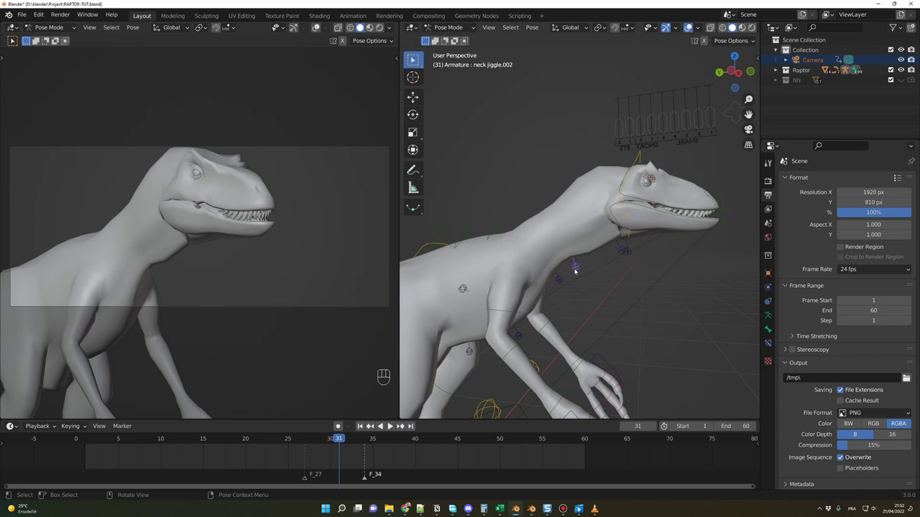
{"action": "key", "text": "i"}
{"action": "left_click_drag", "start_coordinate": [346, 438], "coordinate": [389, 440]}
{"action": "key", "text": "g"}
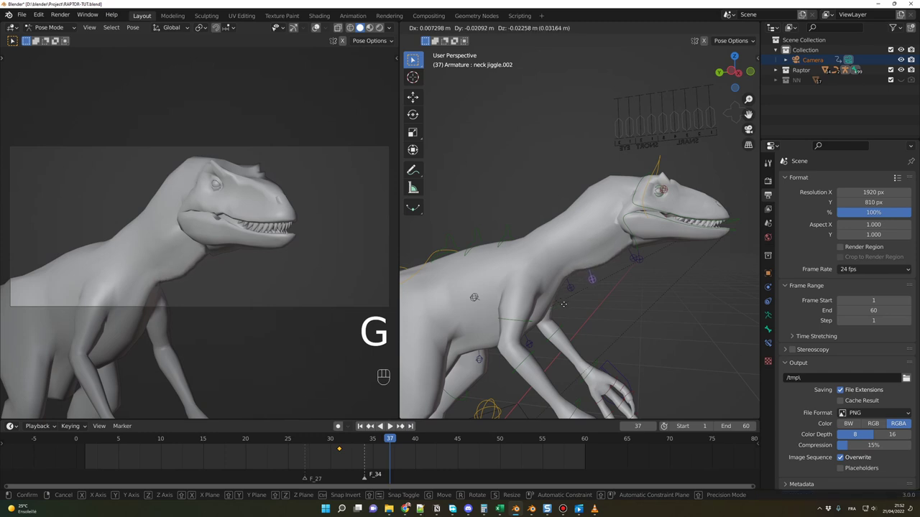
{"action": "key", "text": "space"}
{"action": "key", "text": "space"}
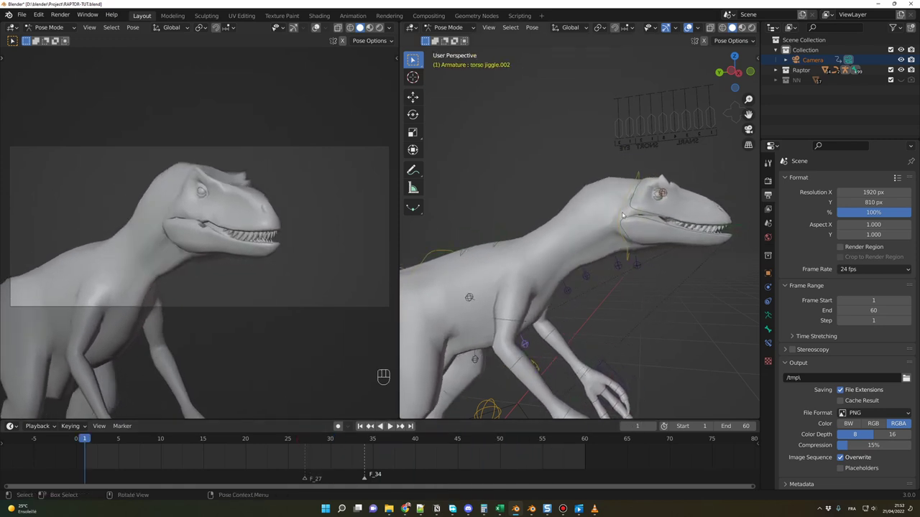
Hide the camera from the viewport and frame the raptor's upper body
{"action": "scroll", "coordinate": [543, 352], "scroll_direction": "down", "scroll_amount": 4}
{"action": "middle_click_drag", "start_coordinate": [564, 280], "coordinate": [580, 276]}
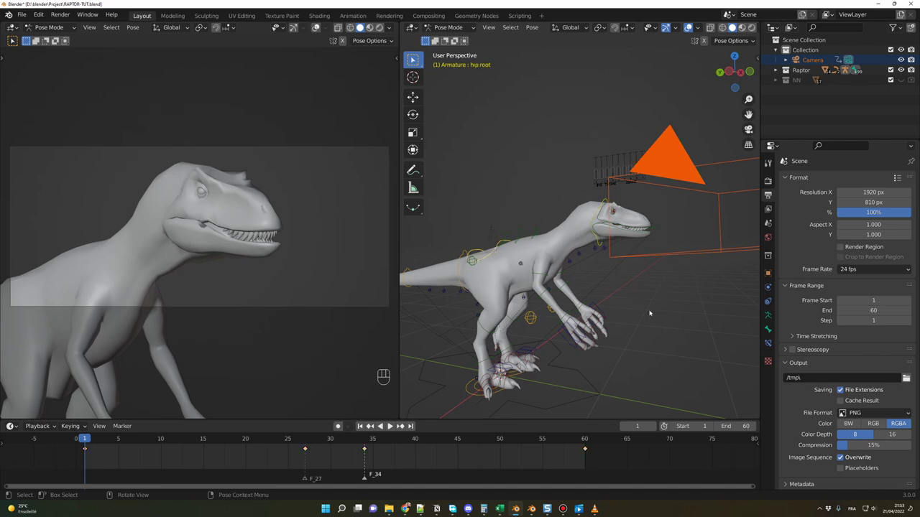
{"action": "left_click", "coordinate": [901, 60]}
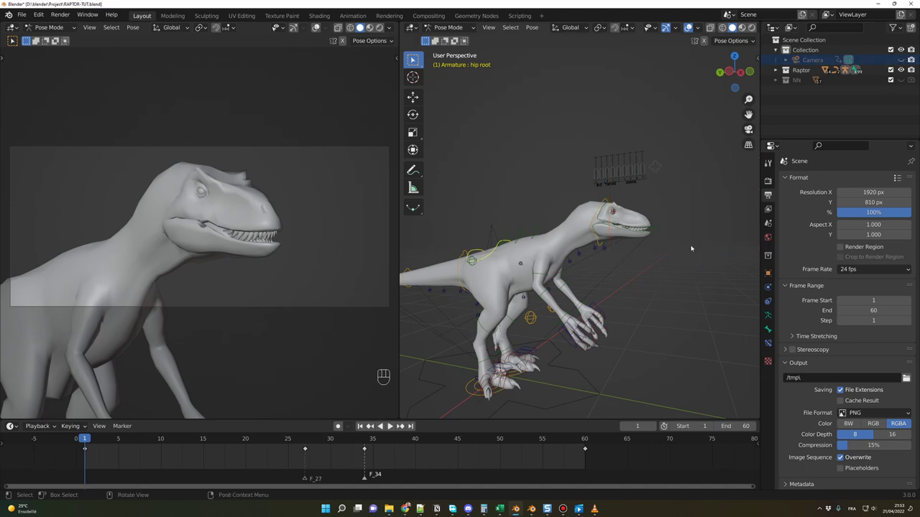
{"action": "scroll", "coordinate": [694, 248], "scroll_direction": "up", "scroll_amount": 2}
{"action": "middle_click_drag", "start_coordinate": [708, 258], "coordinate": [665, 228]}
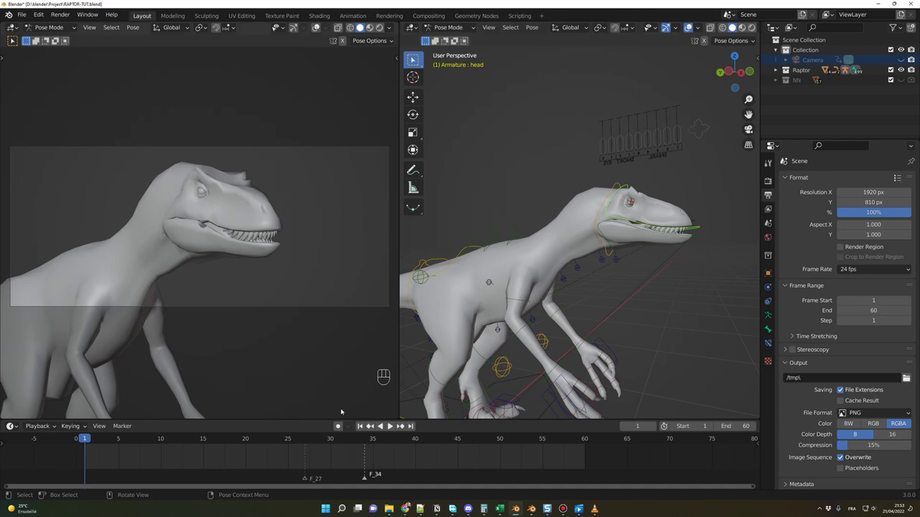
Play back the animation and keyframe the head bone at frame 1
{"action": "key", "text": "space"}
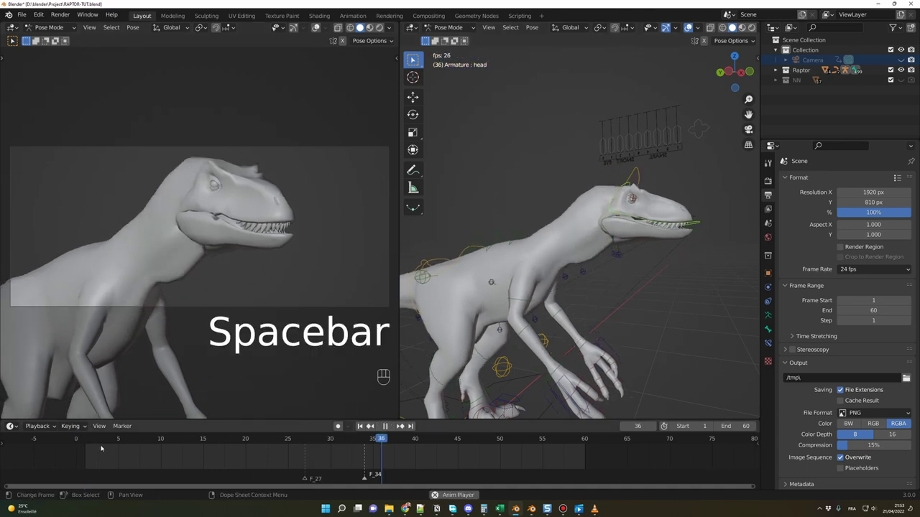
{"action": "key", "text": "space"}
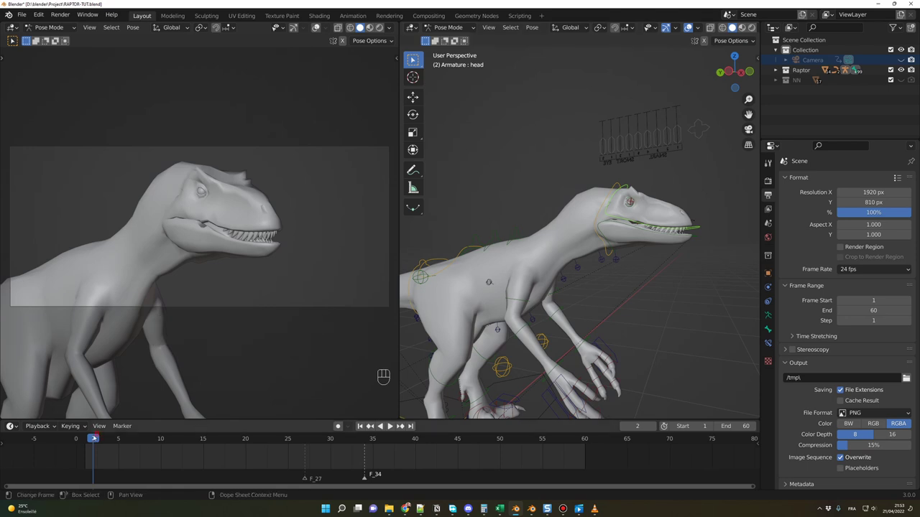
{"action": "key", "text": "space"}
{"action": "key", "text": "i"}
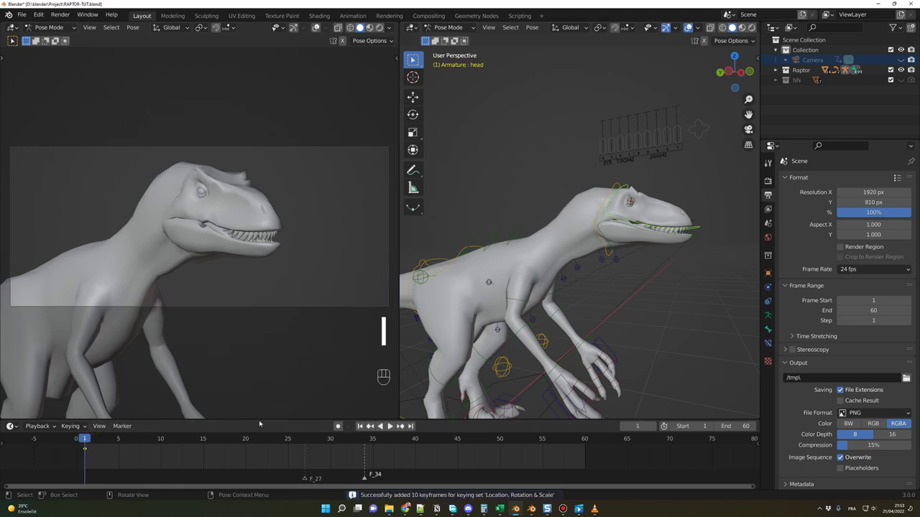
{"action": "key", "text": "space"}
{"action": "key", "text": "space"}
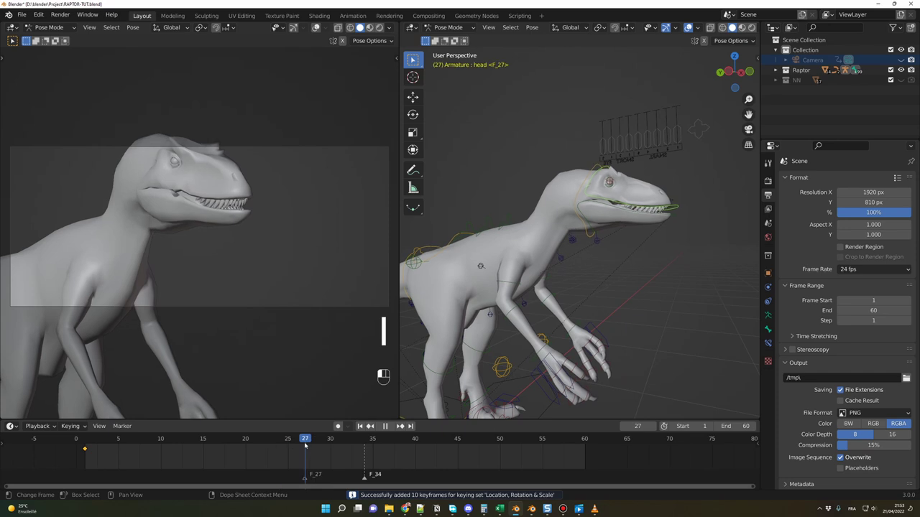
Rotate the head bone about -7 degrees around the global Y axis at frame 27 and keyframe it
{"action": "key", "text": "r"}
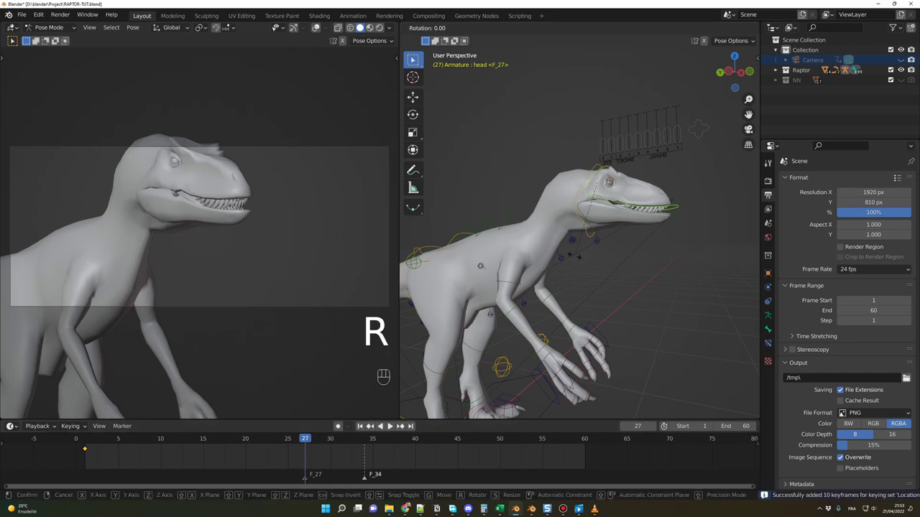
{"action": "right_click", "coordinate": [574, 256]}
{"action": "key", "text": "r"}
{"action": "key", "text": "y"}
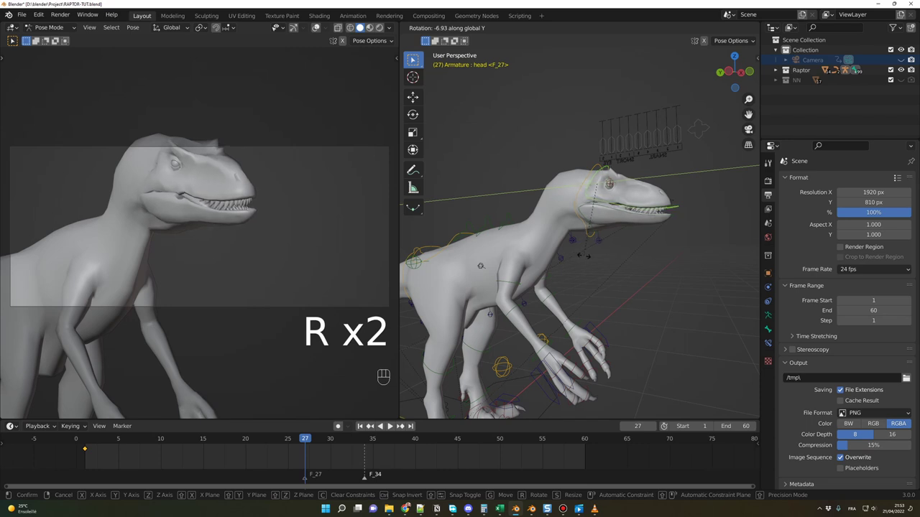
{"action": "left_click", "coordinate": [584, 255]}
{"action": "key", "text": "i"}
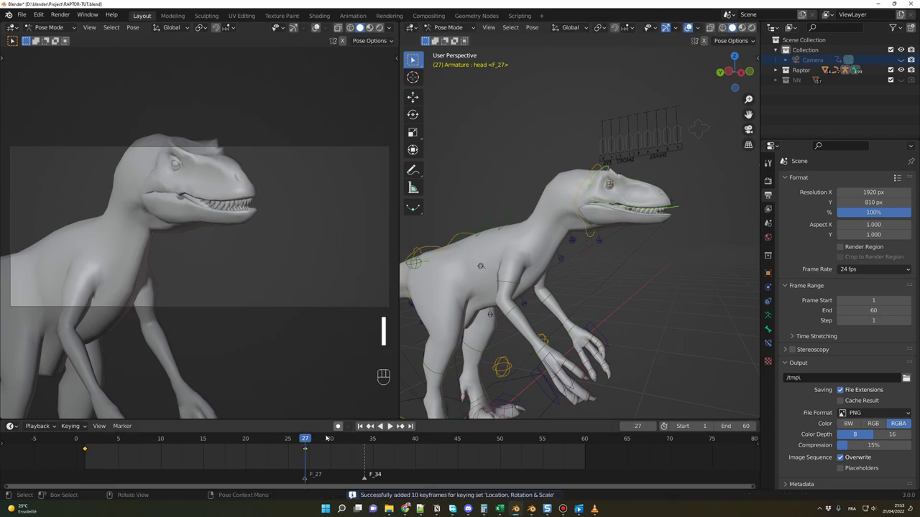
{"action": "left_click_drag", "start_coordinate": [305, 439], "coordinate": [364, 438]}
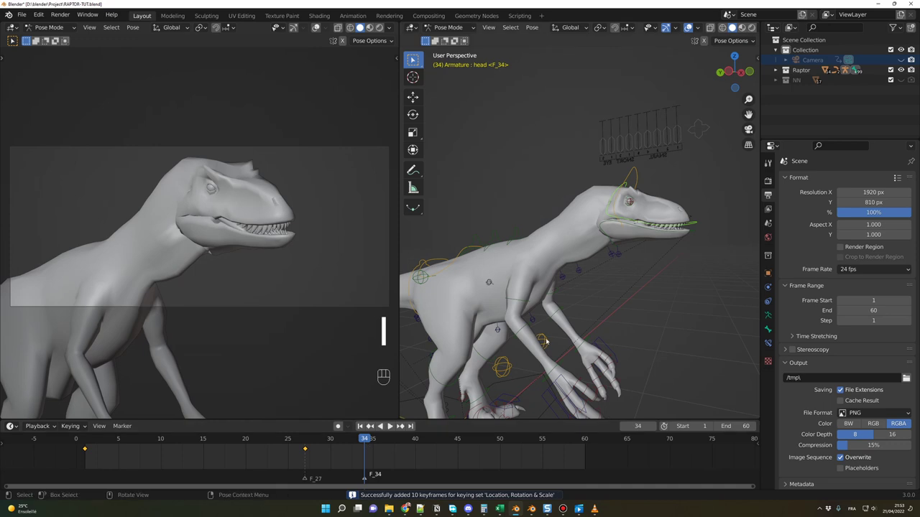
{"action": "key", "text": "r"}
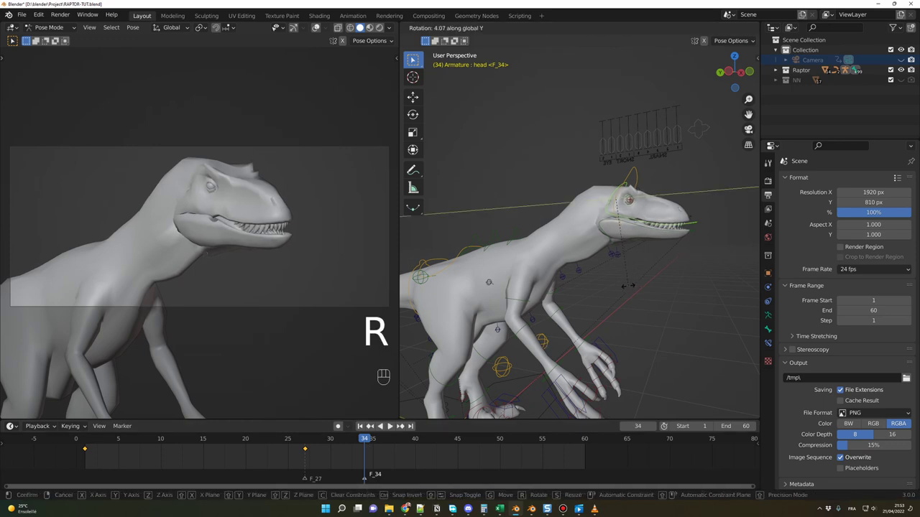
{"action": "right_click", "coordinate": [624, 292]}
{"action": "mouse_move", "coordinate": [139, 455]}
{"action": "left_mouse_down"}
{"action": "mouse_move", "coordinate": [113, 447]}
{"action": "mouse_move", "coordinate": [139, 455]}
{"action": "left_mouse_up"}
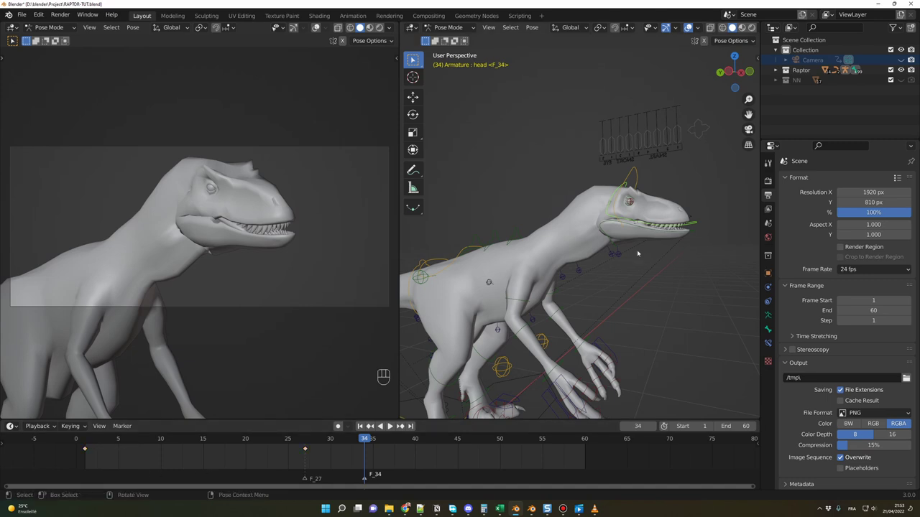
Copy the head bone's keyframe, paste it at frame 34, and play back the animation from frame 1
{"action": "key", "text": "r"}
{"action": "right_click", "coordinate": [640, 267]}
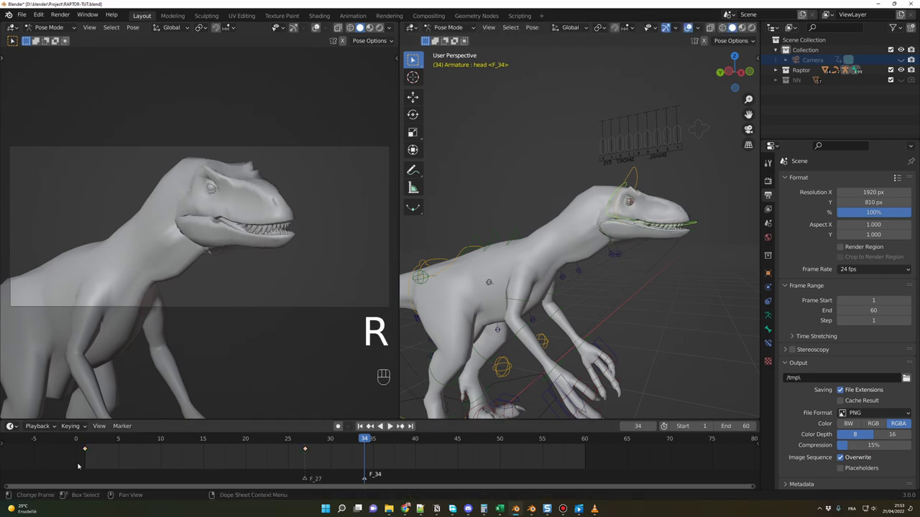
{"action": "key", "text": "ctrl+c"}
{"action": "key", "text": "ctrl+v"}
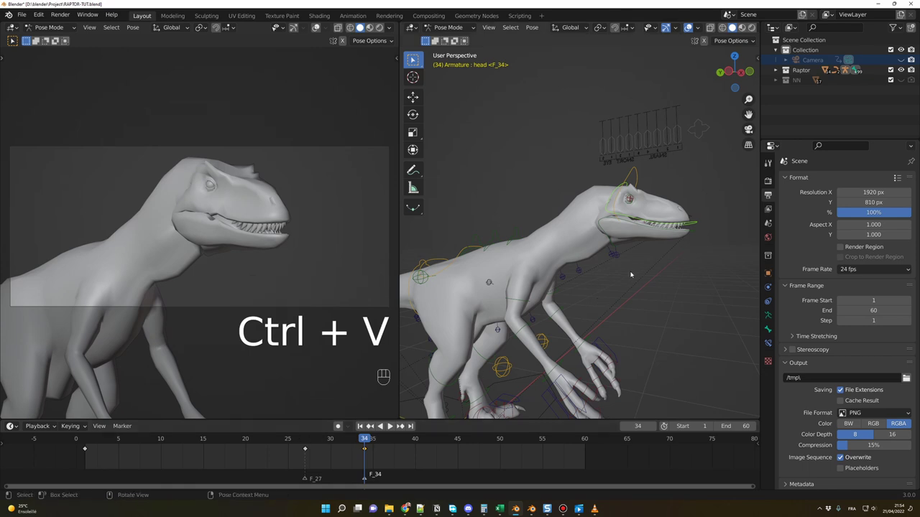
{"action": "left_click", "coordinate": [84, 439]}
{"action": "key", "text": "space"}
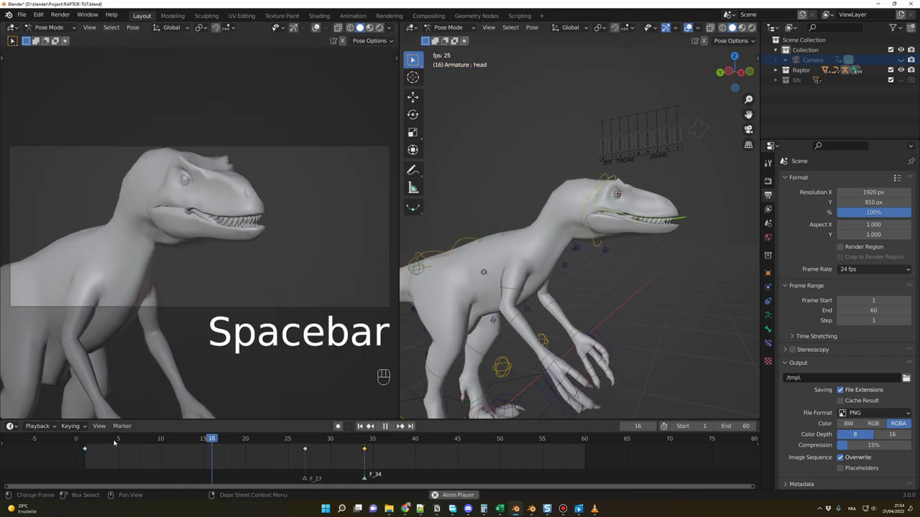
{"action": "key", "text": "space"}
Rotate the head bone about 5 degrees around the global Y axis at frame 44 and keyframe it
{"action": "left_click_drag", "start_coordinate": [357, 443], "coordinate": [447, 444]}
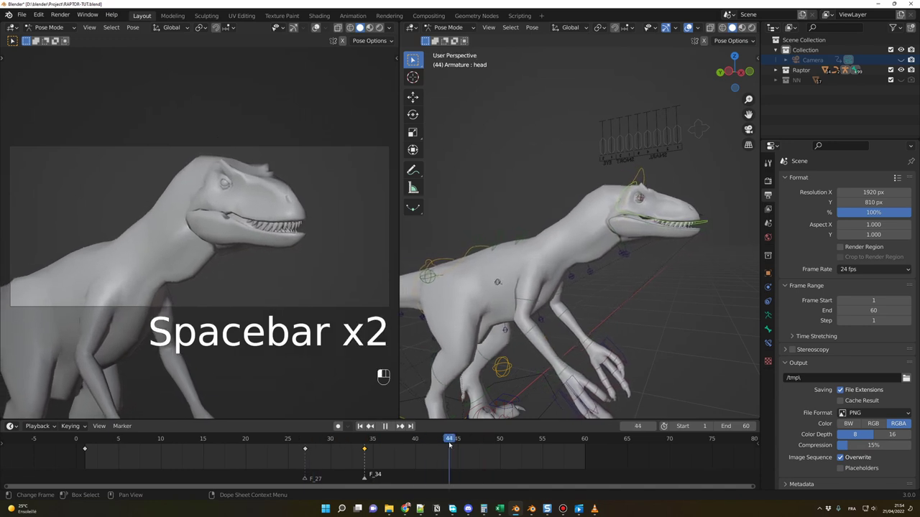
{"action": "key", "text": "r"}
{"action": "key", "text": "y"}
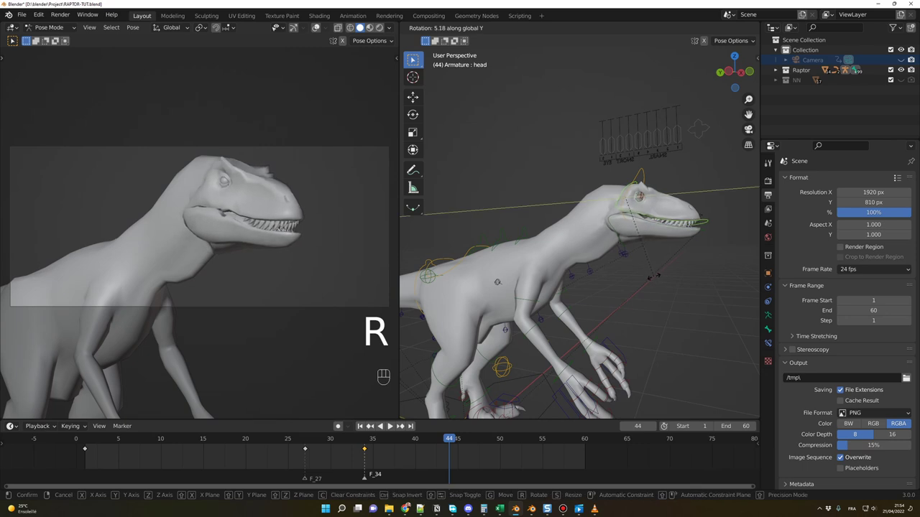
{"action": "left_click", "coordinate": [655, 279]}
{"action": "key", "text": "i"}
Rotate the head bone about -6 degrees around the global Y axis at frame 52 and keyframe it
{"action": "left_click", "coordinate": [474, 441]}
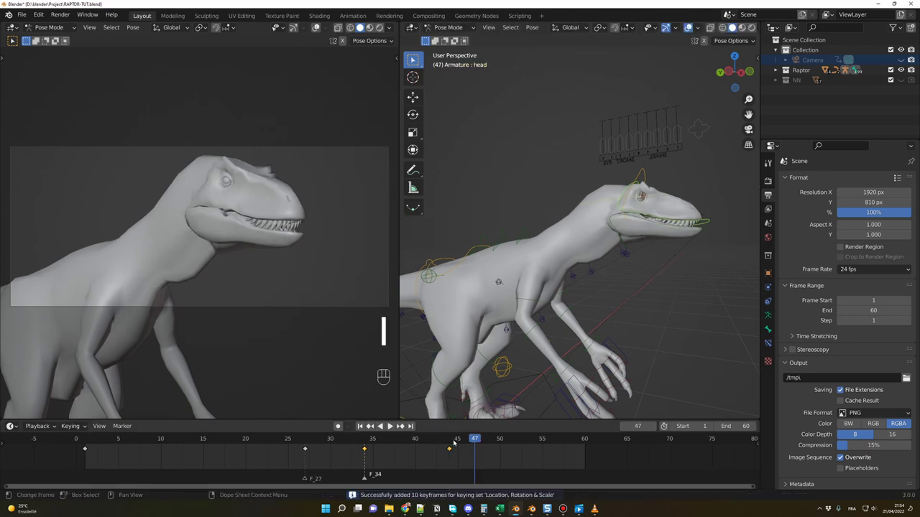
{"action": "left_click_drag", "start_coordinate": [453, 442], "coordinate": [520, 443]}
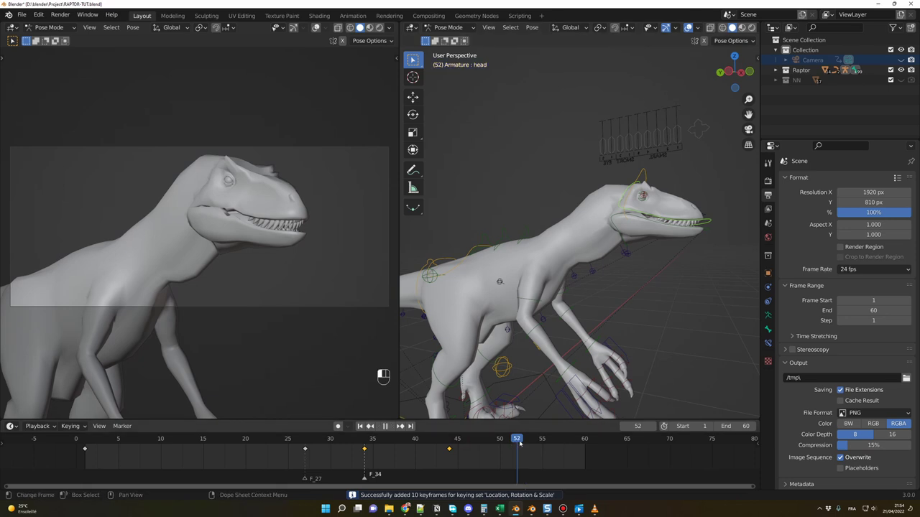
{"action": "key", "text": "t"}
{"action": "key", "text": "y"}
{"action": "key", "text": "Escape"}
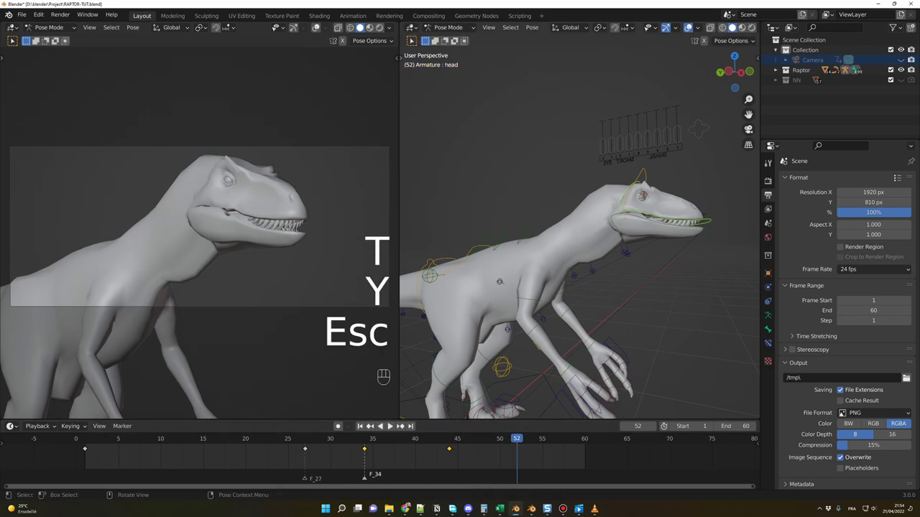
{"action": "key", "text": "r"}
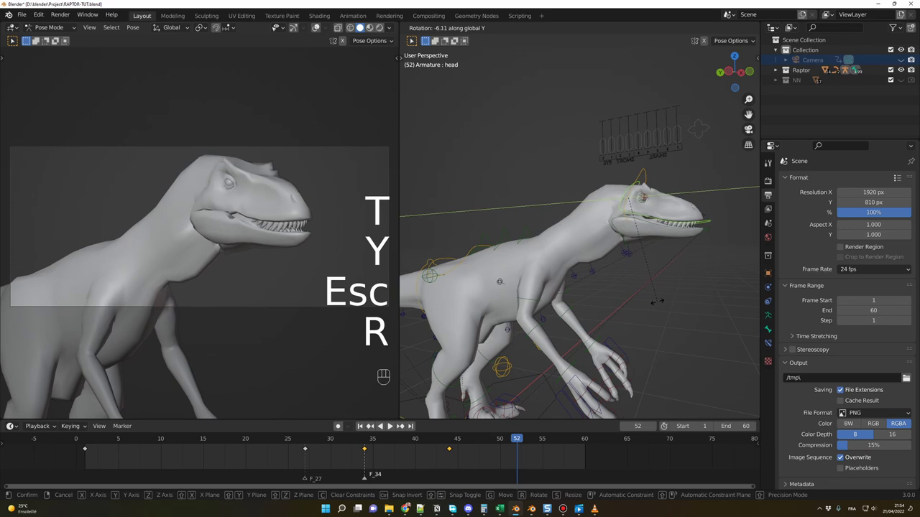
{"action": "left_click", "coordinate": [656, 301]}
{"action": "key", "text": "i"}
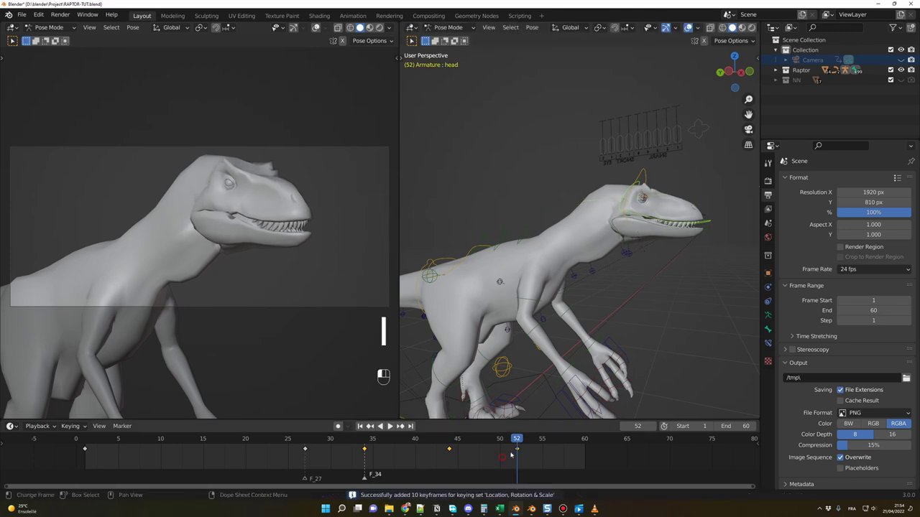
Rotate the head bone about 3 degrees around the global Y axis at frame 60, keyframe it, and play back the animation
{"action": "left_click_drag", "start_coordinate": [544, 446], "coordinate": [584, 446]}
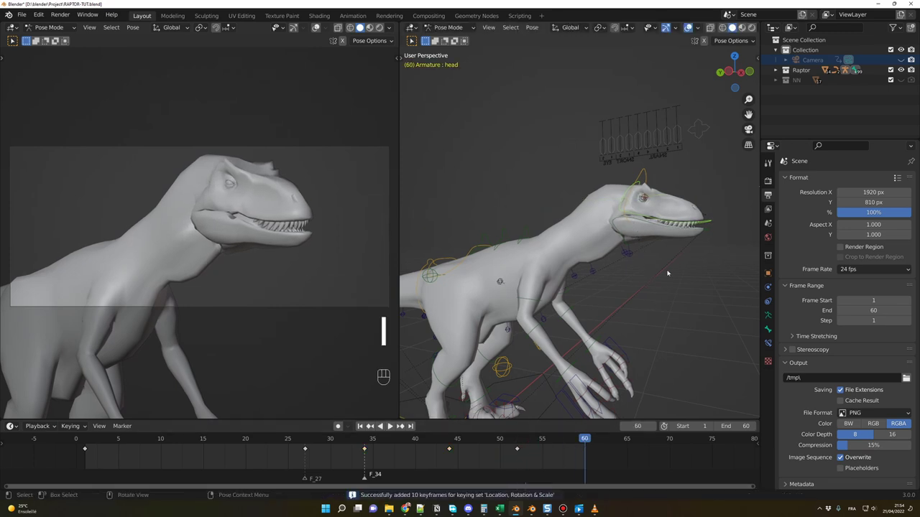
{"action": "key", "text": "e"}
{"action": "key", "text": "r"}
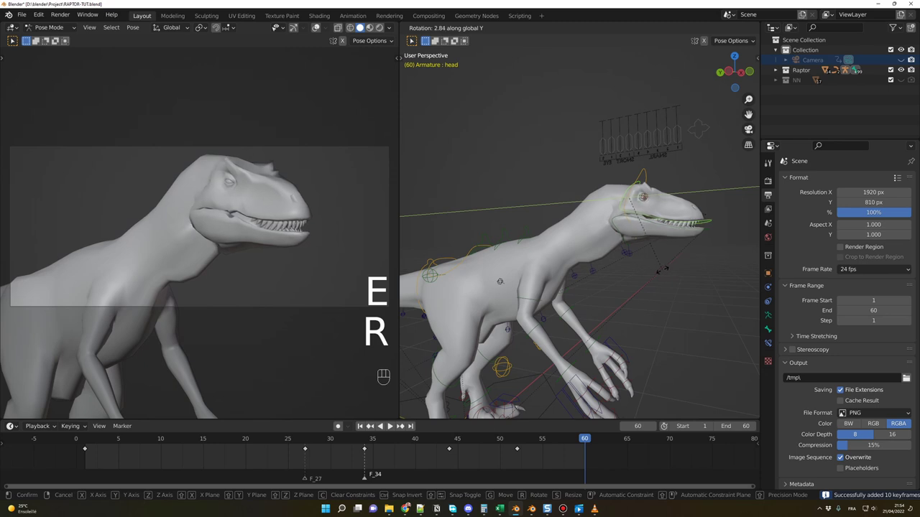
{"action": "left_click", "coordinate": [660, 272]}
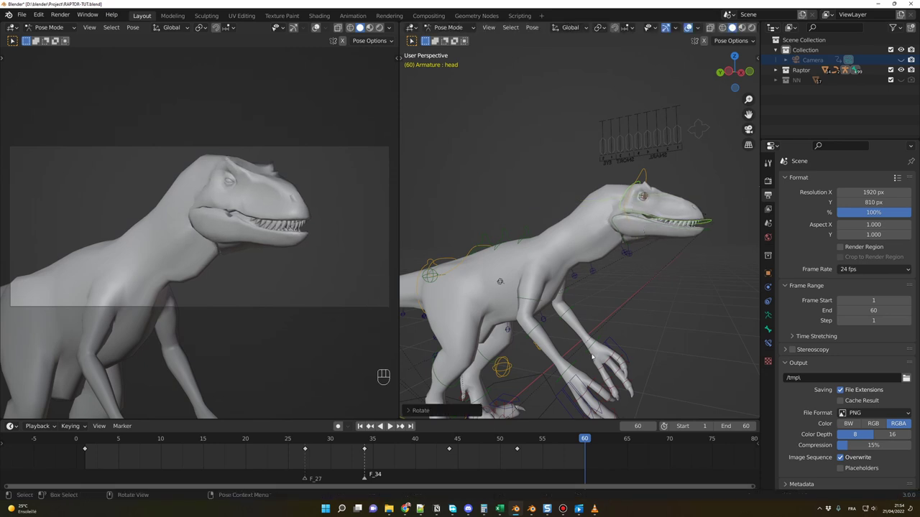
{"action": "key", "text": "i"}
{"action": "left_click_drag", "start_coordinate": [294, 440], "coordinate": [242, 441]}
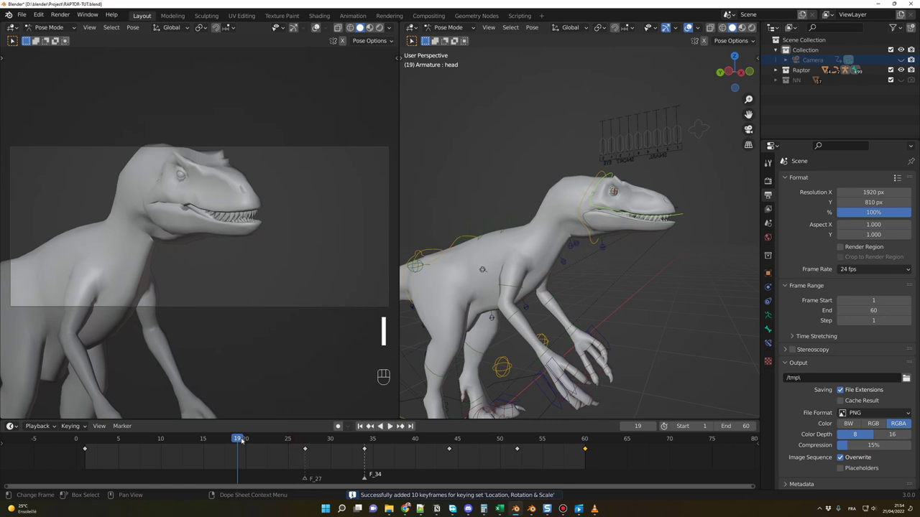
{"action": "key", "text": "space"}
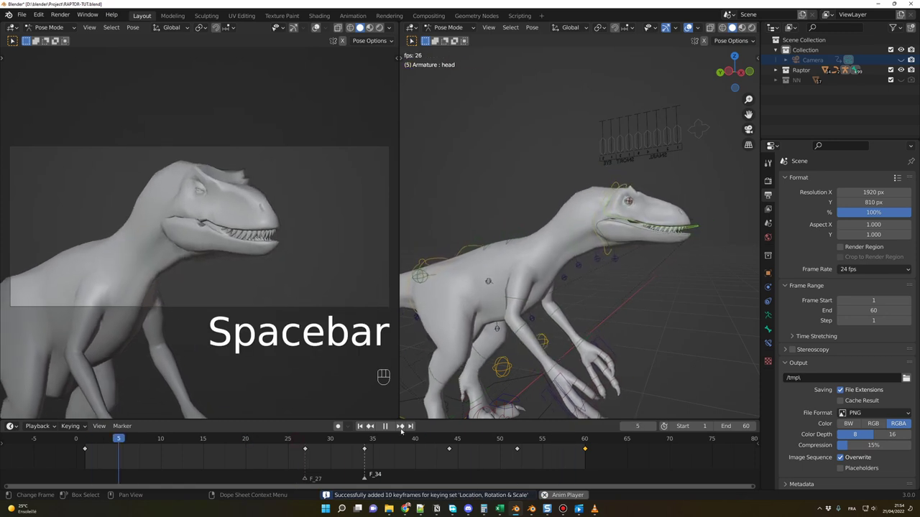
{"action": "key", "text": "space"}
Set the head bone's Y rotation value to about -0.013 at frame 44 and keyframe it
{"action": "left_click", "coordinate": [449, 440]}
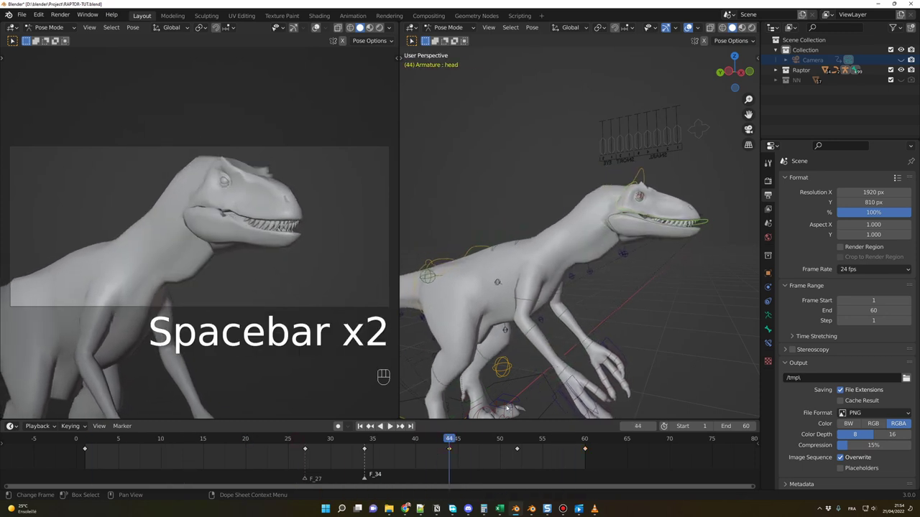
{"action": "key", "text": "n"}
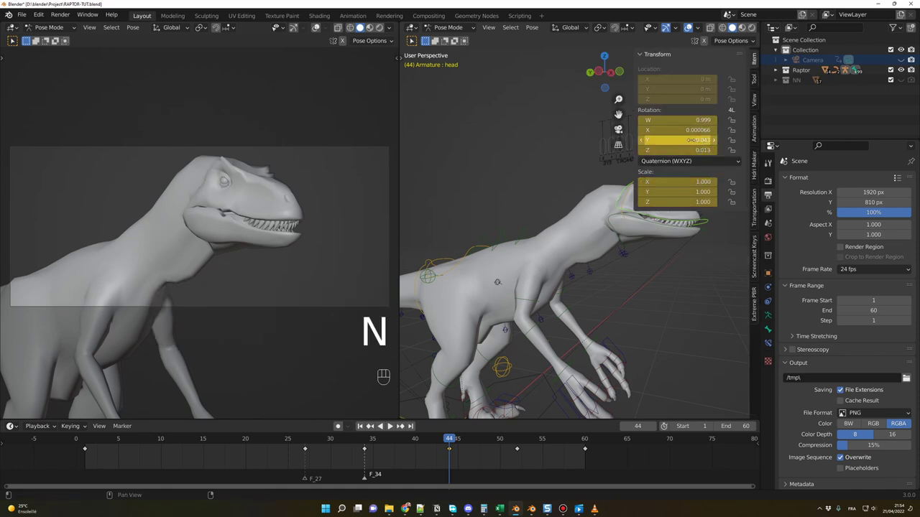
{"action": "left_click_drag", "start_coordinate": [681, 143], "coordinate": [661, 141], "text": "shift"}
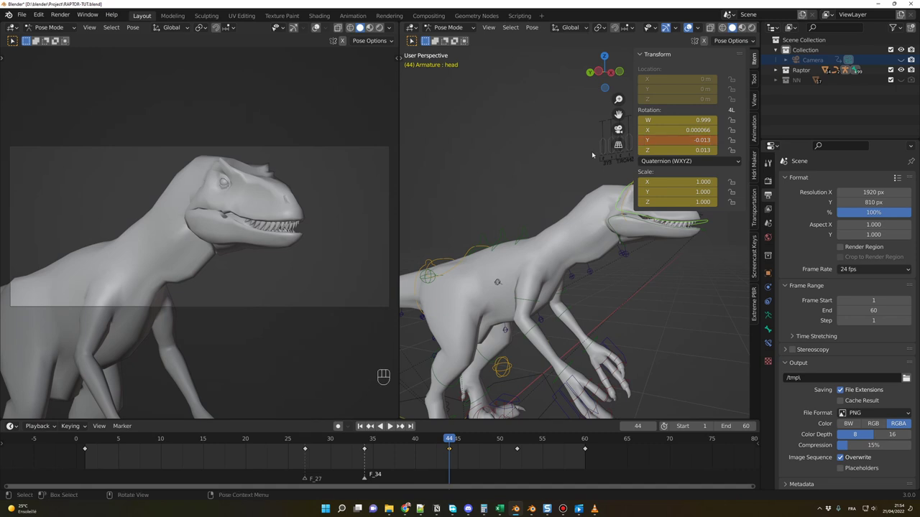
{"action": "key", "text": "i"}
Set the head bone's Y rotation value to about -0.005 at frame 52, keyframe it, and play back the animation
{"action": "left_click", "coordinate": [517, 440]}
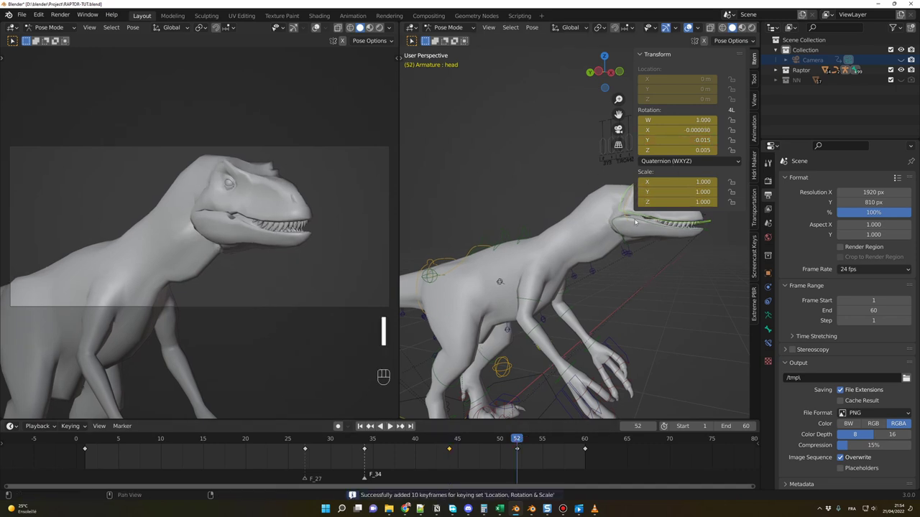
{"action": "left_click", "coordinate": [516, 449]}
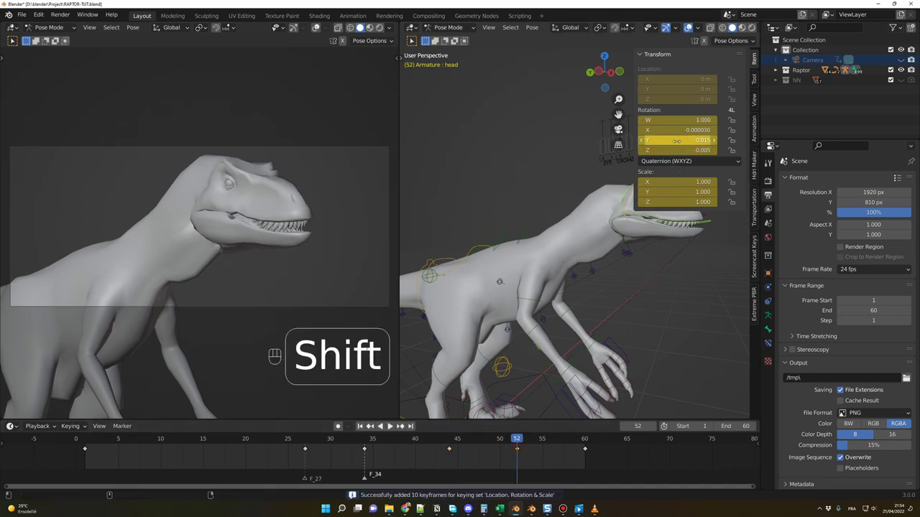
{"action": "left_click_drag", "start_coordinate": [677, 140], "coordinate": [661, 140], "text": "shift"}
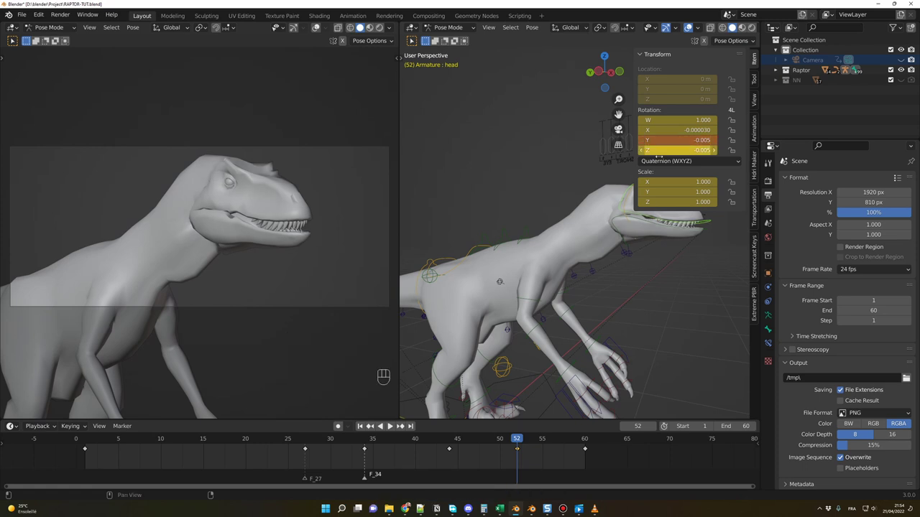
{"action": "key", "text": "i"}
{"action": "left_click", "coordinate": [291, 440]}
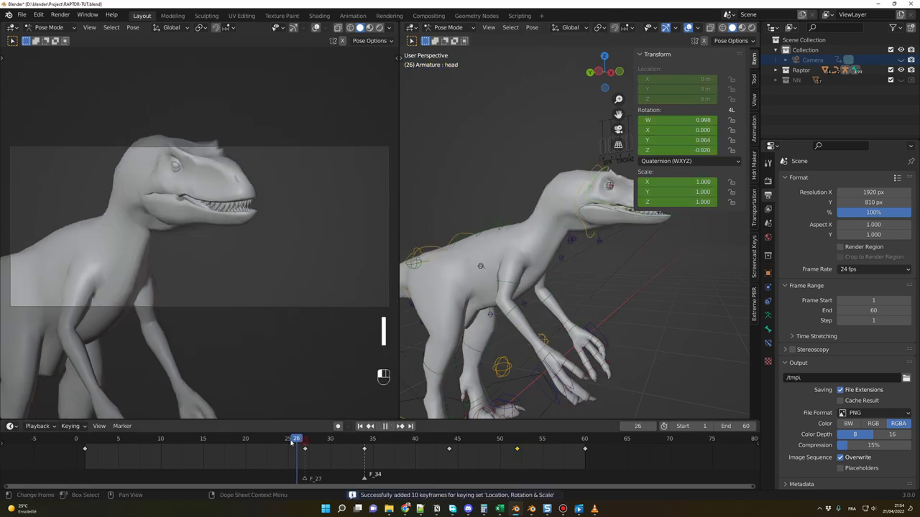
{"action": "key", "text": "space"}
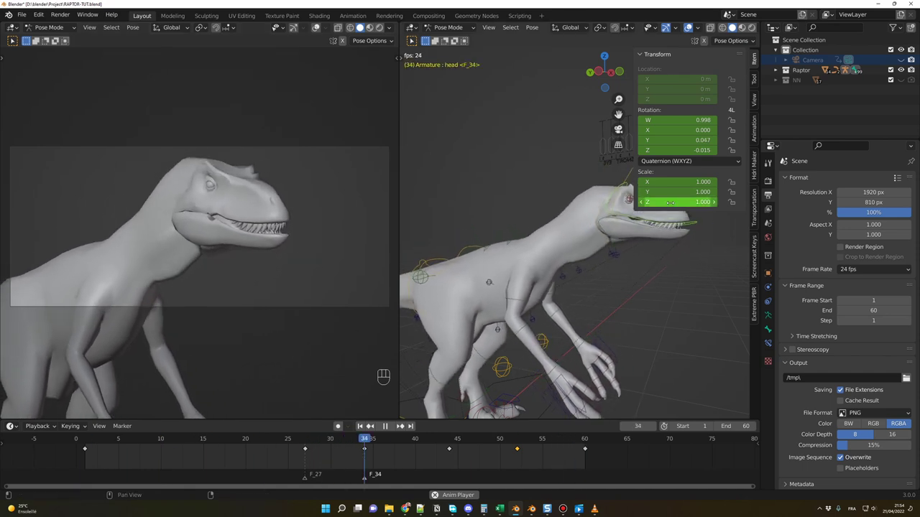
{"action": "key", "text": "space"}
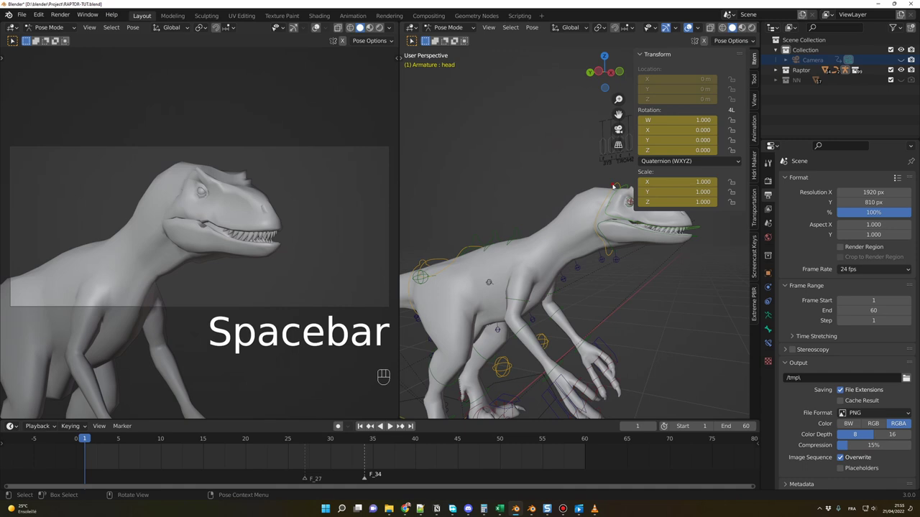
Select the headTgt bone, hide its transform values, and go to frame 34
{"action": "left_click", "coordinate": [614, 186]}
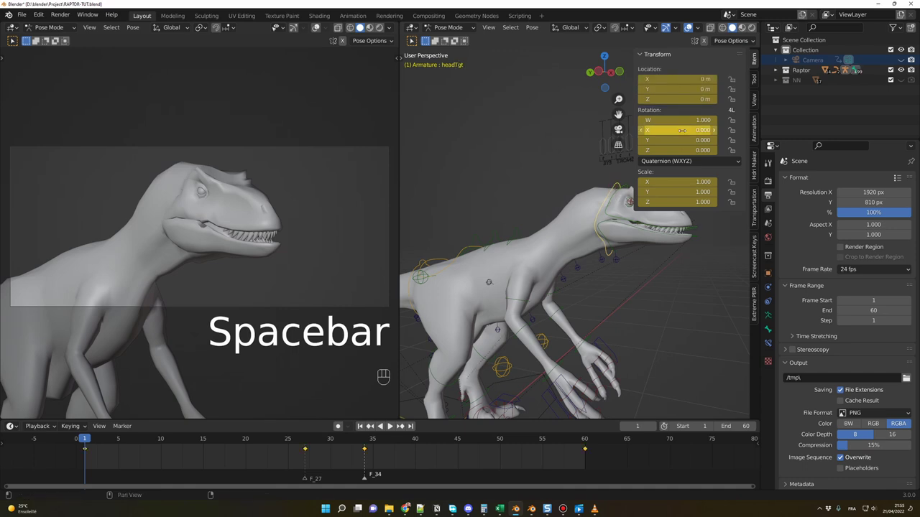
{"action": "key", "text": "n"}
{"action": "left_click_drag", "start_coordinate": [339, 440], "coordinate": [365, 438]}
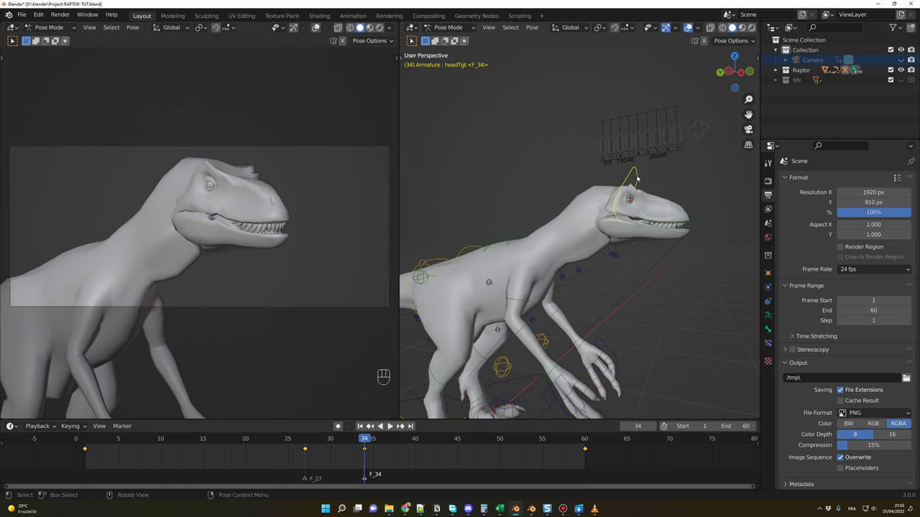
{"action": "key", "text": "r"}
{"action": "key", "text": "y"}
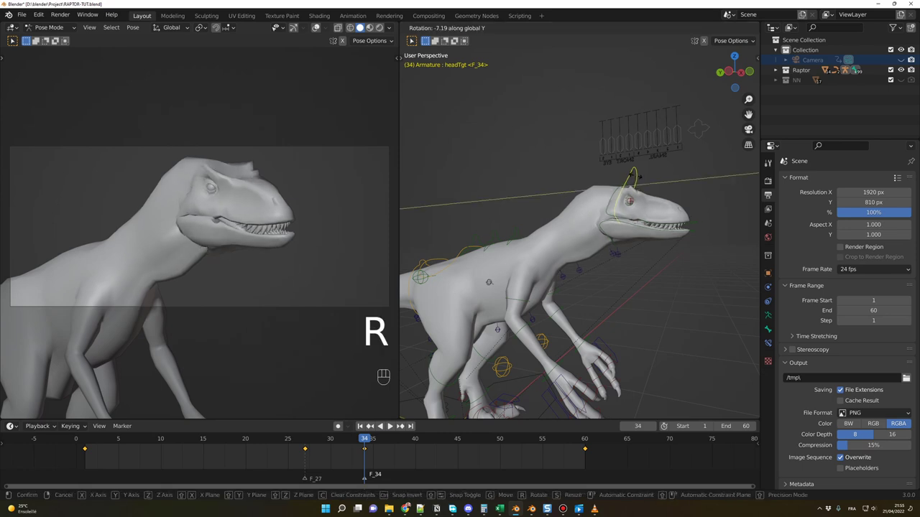
{"action": "right_click", "coordinate": [634, 178]}
{"action": "key", "text": "r"}
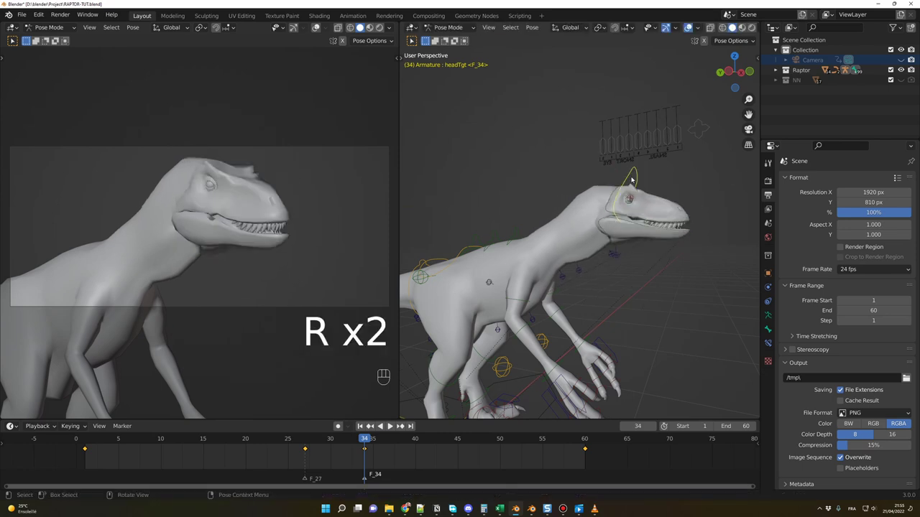
{"action": "key", "text": "r"}
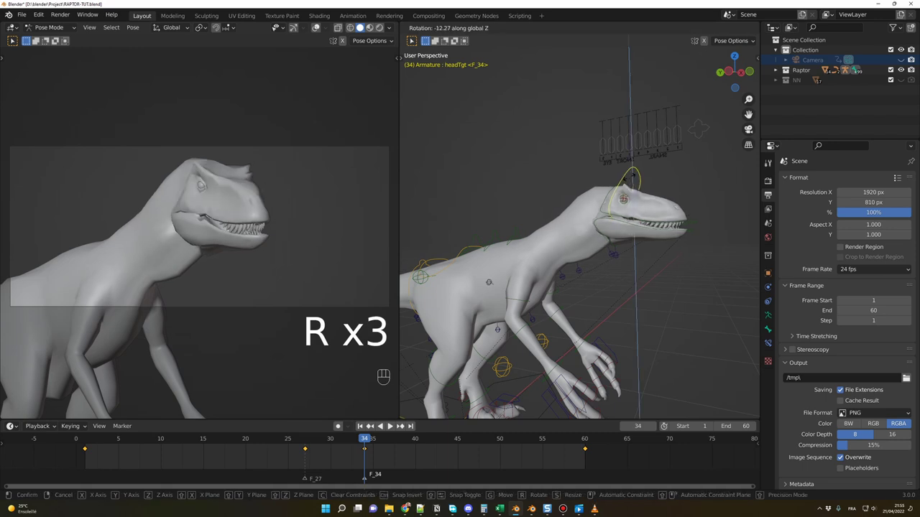
{"action": "left_click", "coordinate": [629, 181]}
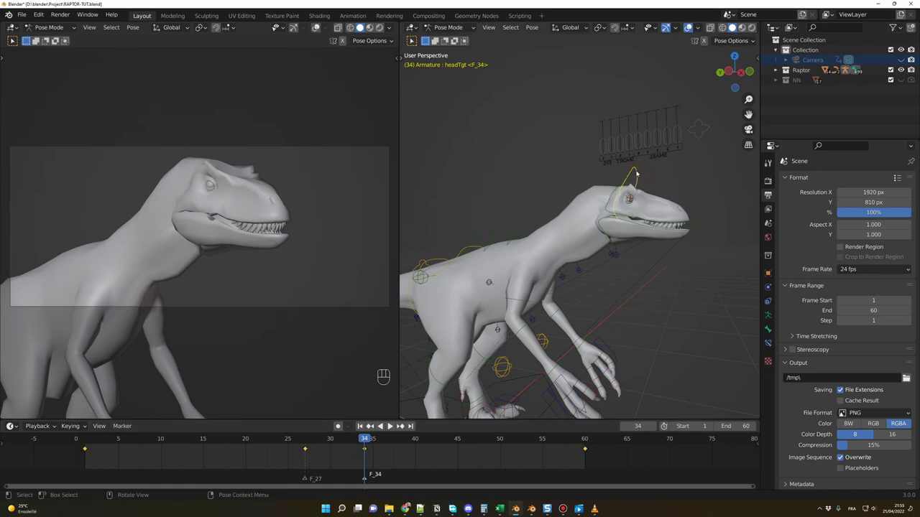
Rotate the headTgt bone about -8 degrees around the global Z axis at frame 34, keyframe it, and play back the animation
{"action": "key", "text": "r"}
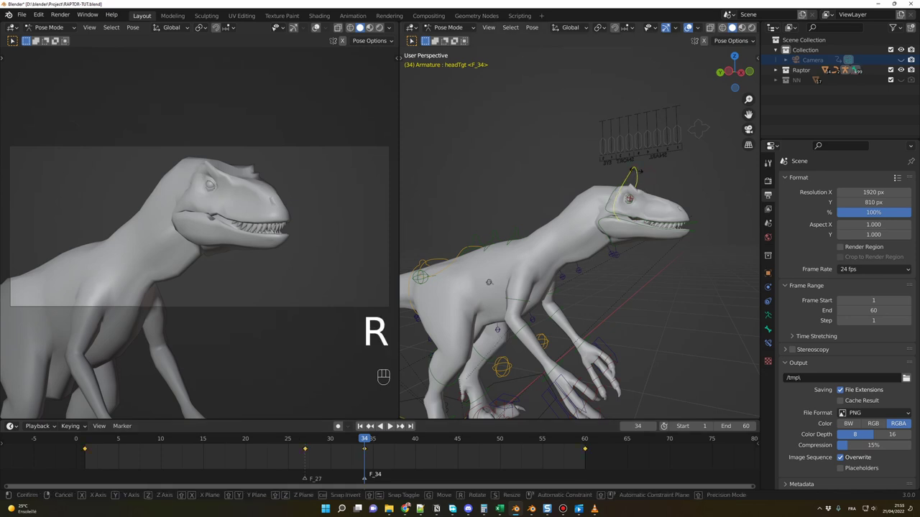
{"action": "key", "text": "z"}
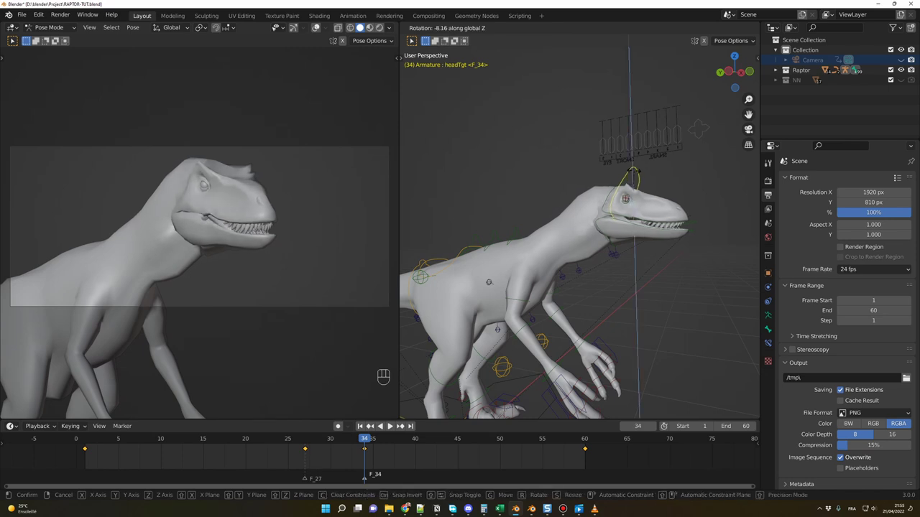
{"action": "left_click", "coordinate": [633, 173]}
{"action": "key", "text": "i"}
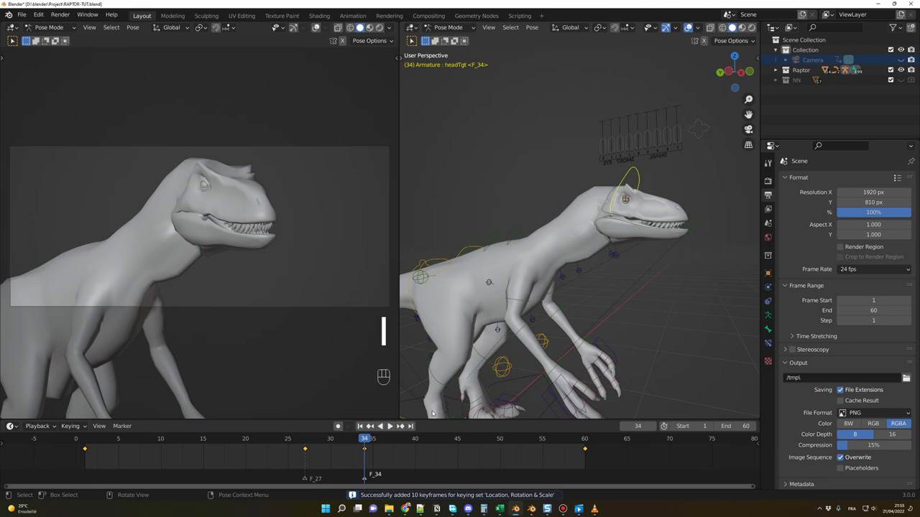
{"action": "key", "text": "space"}
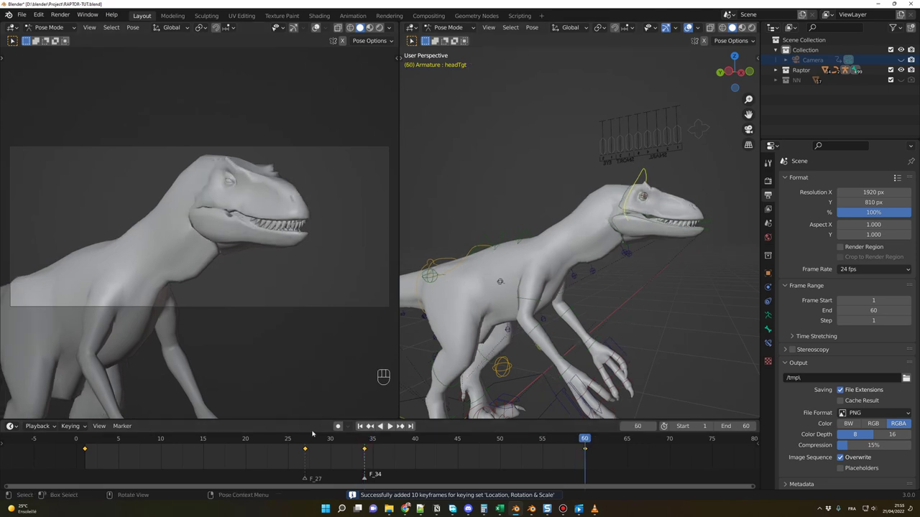
{"action": "left_click", "coordinate": [287, 439]}
{"action": "key", "text": "space"}
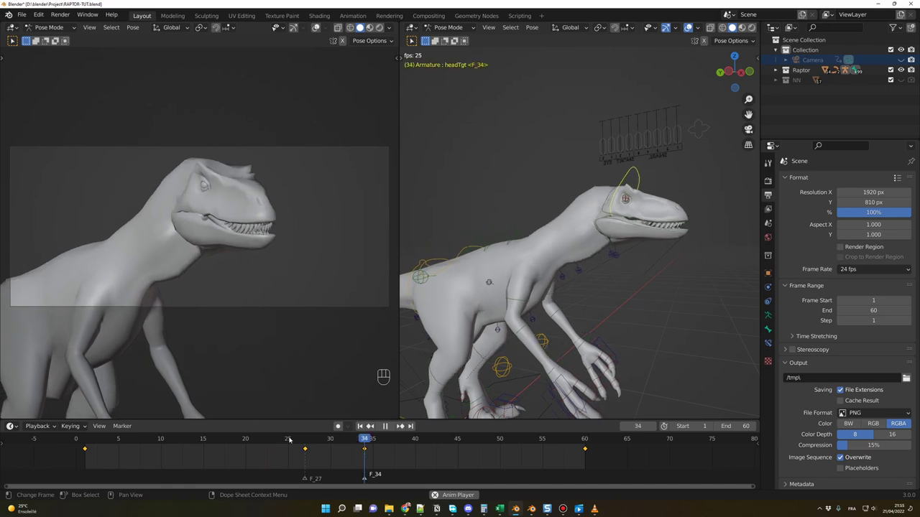
Stop the playback at frame 34 and undo the last headTgt rotation and its keyframe
{"action": "key", "text": "space"}
{"action": "left_click", "coordinate": [367, 446]}
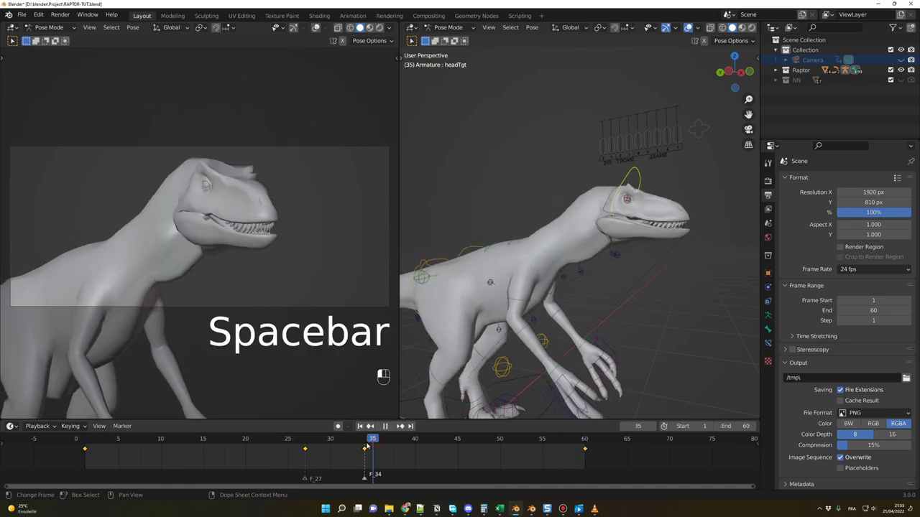
{"action": "left_click_drag", "start_coordinate": [366, 447], "coordinate": [365, 447]}
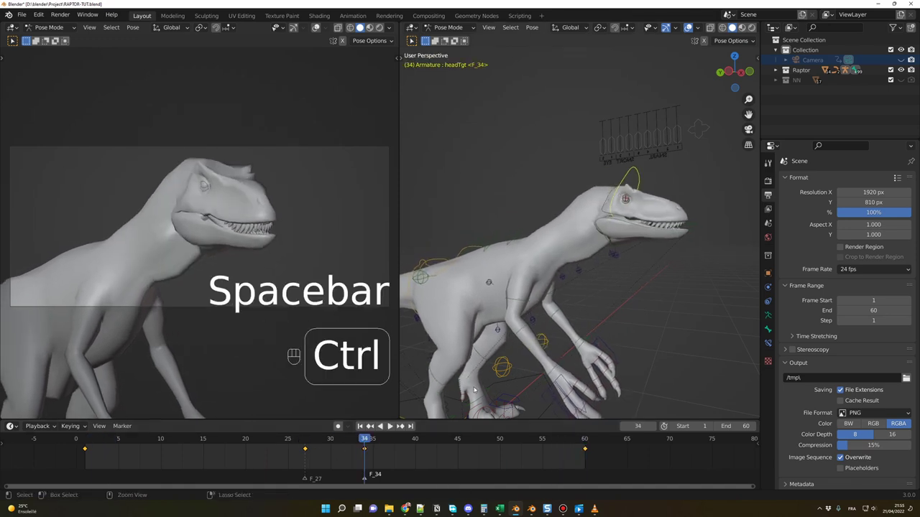
{"action": "key", "text": "ctrl+z"}
{"action": "key", "text": "ctrl+z"}
{"action": "key", "text": "ctrl+z"}
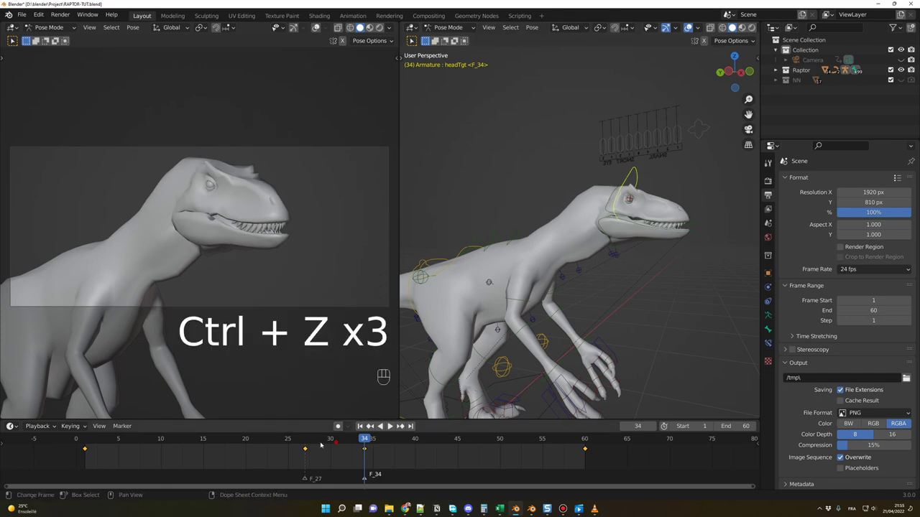
Rotate the headTgt bone about -6 degrees around the global Z axis at frame 60, keyframe it, and play back the animation
{"action": "key", "text": "space"}
{"action": "key", "text": "space"}
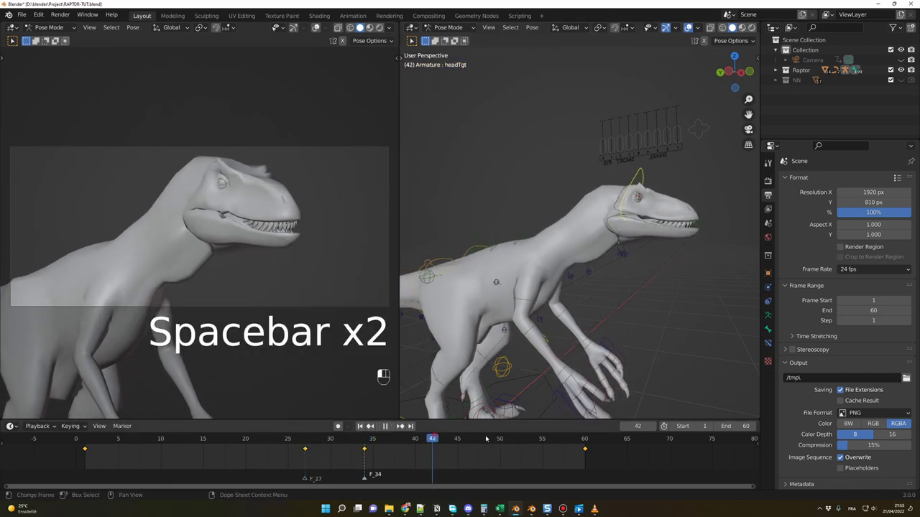
{"action": "left_click_drag", "start_coordinate": [486, 439], "coordinate": [593, 447]}
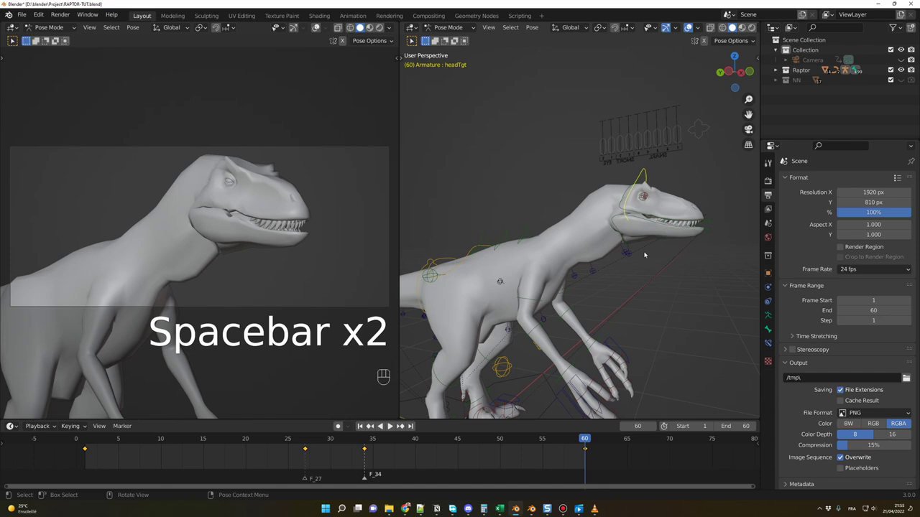
{"action": "key", "text": "r"}
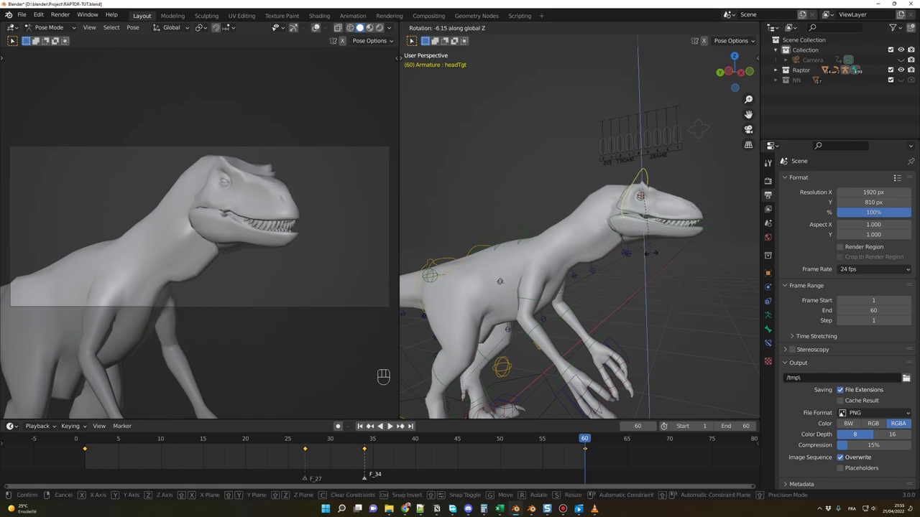
{"action": "left_click", "coordinate": [651, 251]}
{"action": "key", "text": "i"}
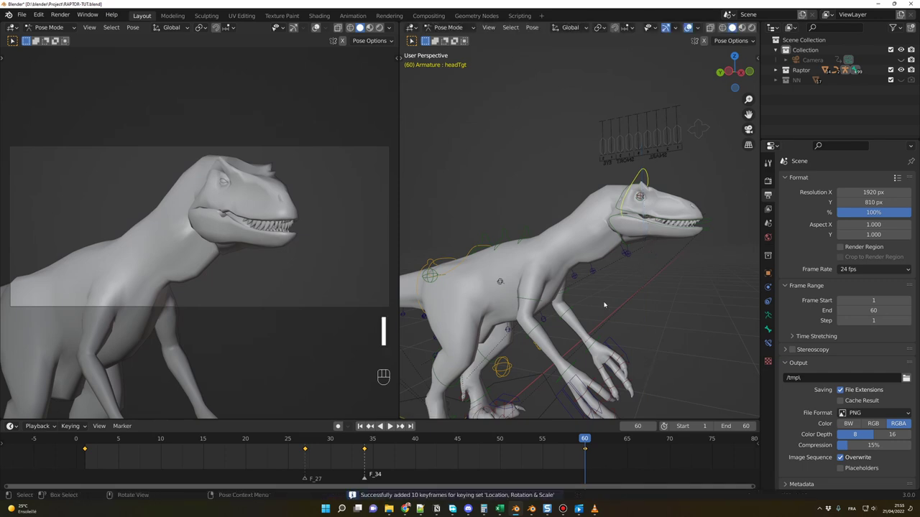
{"action": "key", "text": "space"}
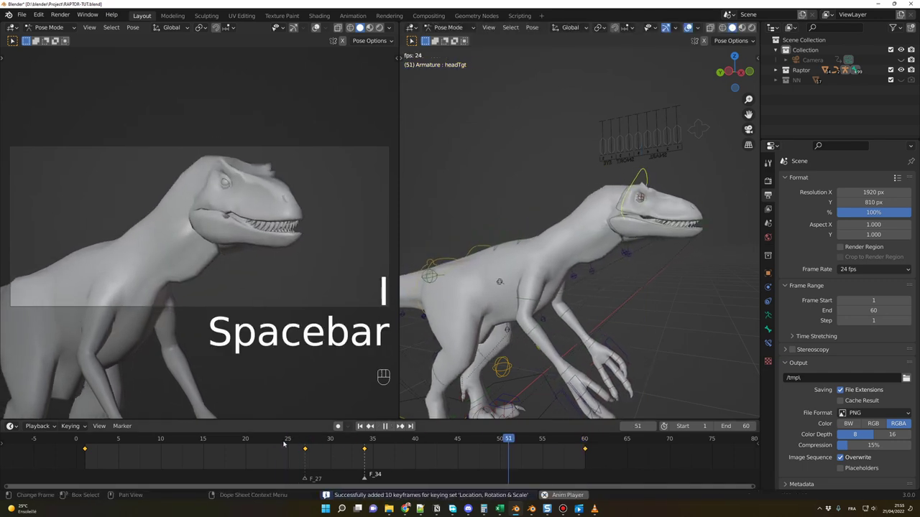
{"action": "key", "text": "space"}
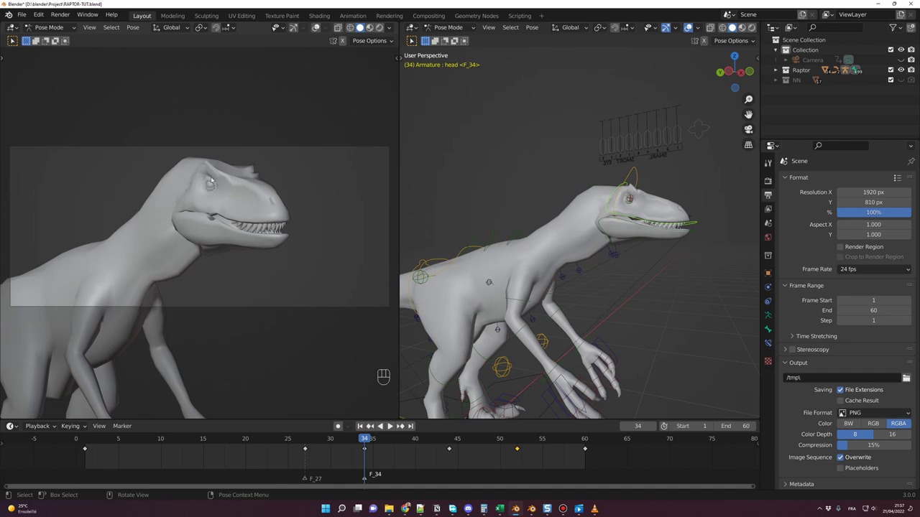
Review the head motion, then rotate the head bone about -1 degree around the global X axis at frame 44 and keyframe it
{"action": "left_click_drag", "start_coordinate": [365, 437], "coordinate": [314, 437]}
{"action": "key", "text": "space"}
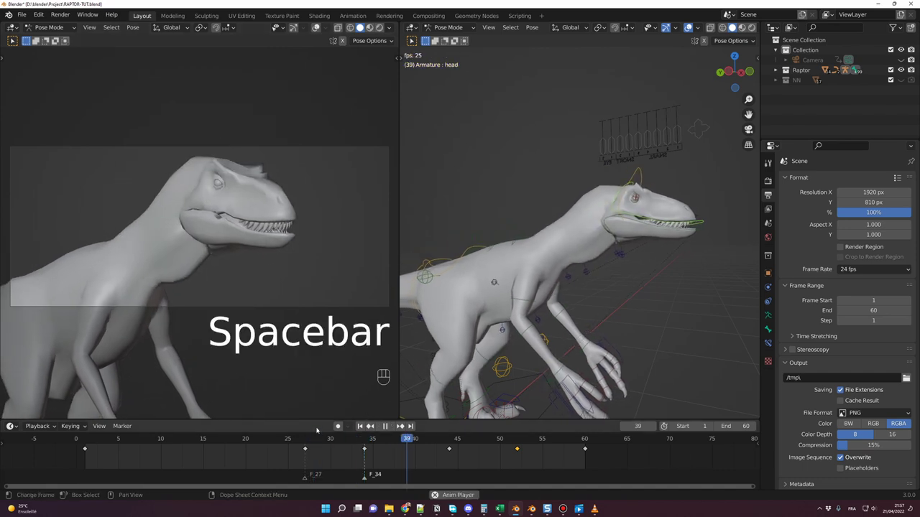
{"action": "key", "text": "space"}
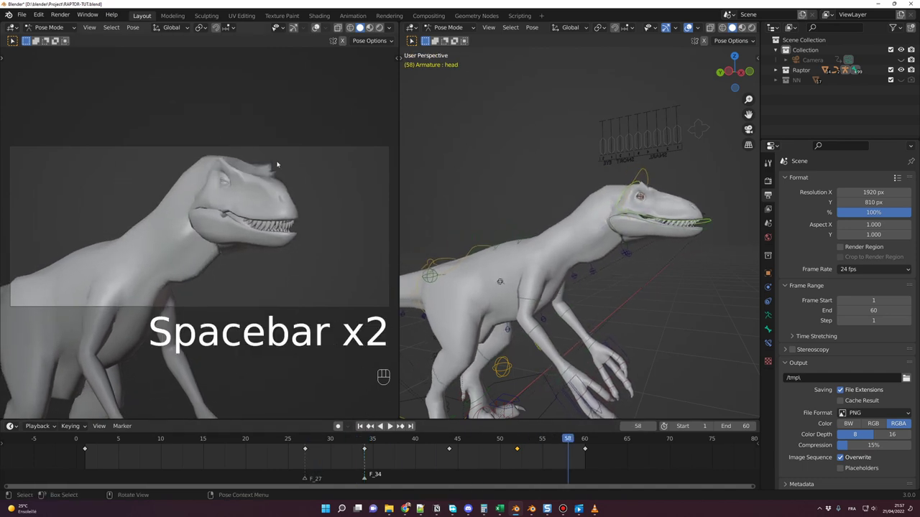
{"action": "left_click_drag", "start_coordinate": [324, 440], "coordinate": [450, 451]}
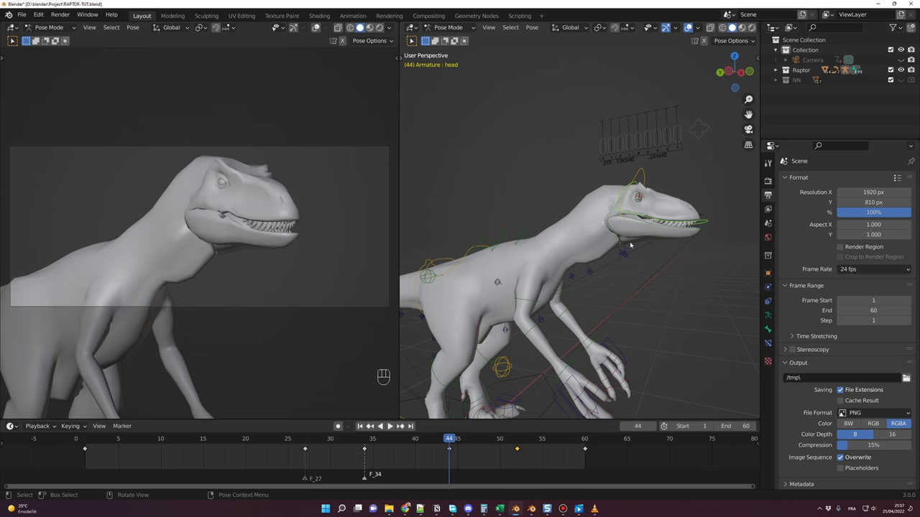
{"action": "key", "text": "r"}
{"action": "key", "text": "r"}
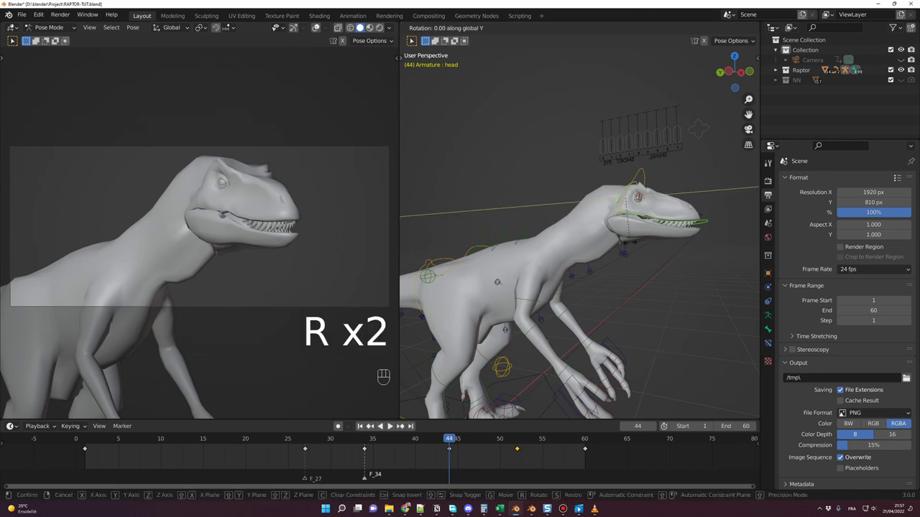
{"action": "key", "text": "r"}
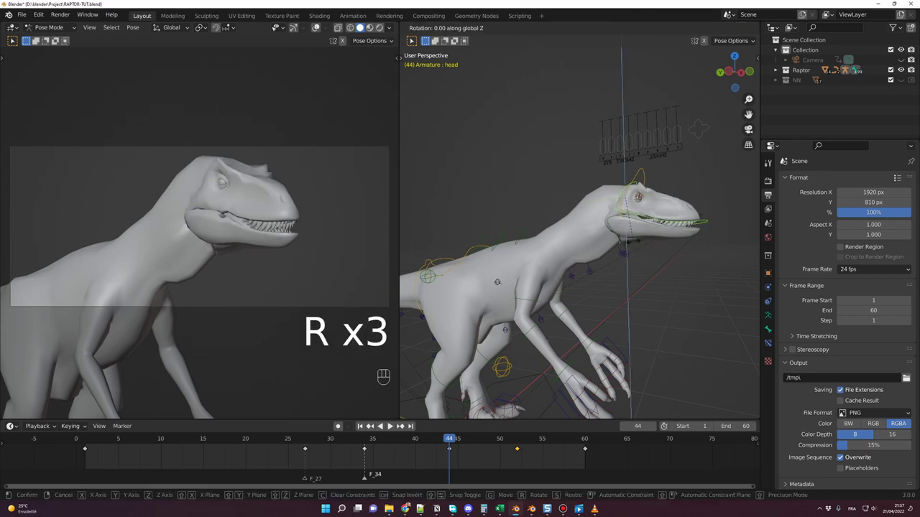
{"action": "key", "text": "r"}
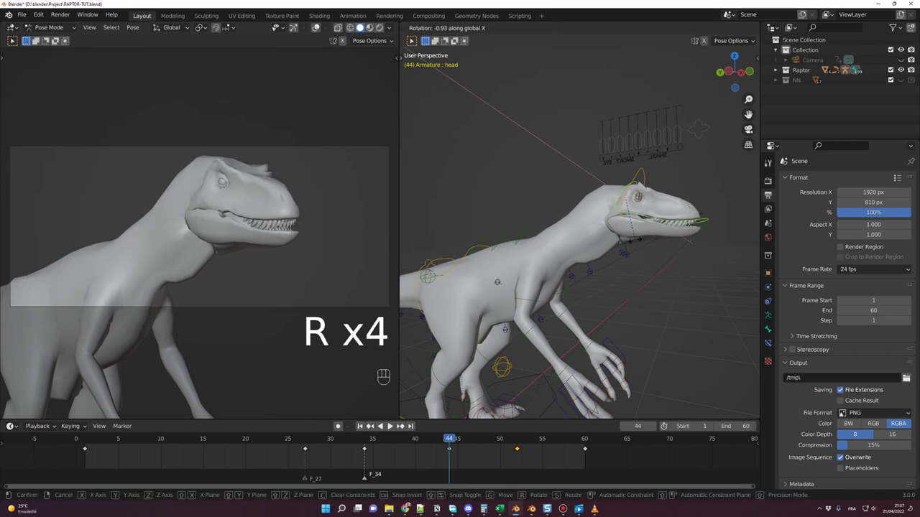
{"action": "left_click", "coordinate": [635, 243]}
{"action": "key", "text": "i"}
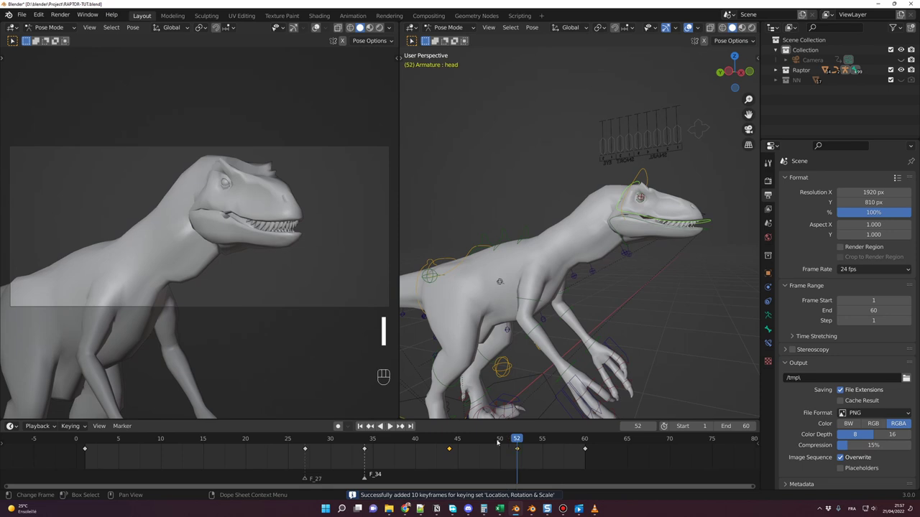
Copy the head bone's X rotation value of -0.025027 from frame 44 to frame 52 and keyframe it there
{"action": "left_click_drag", "start_coordinate": [497, 443], "coordinate": [459, 452]}
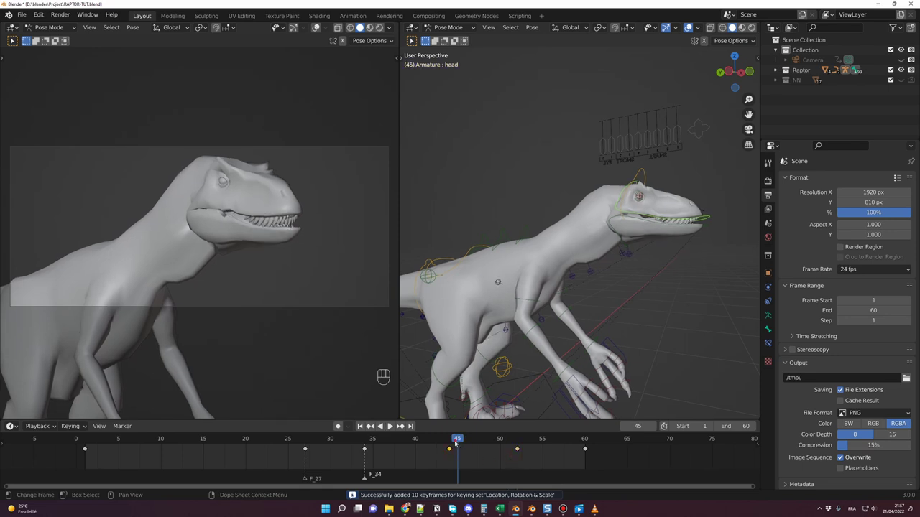
{"action": "left_click", "coordinate": [450, 443]}
{"action": "key", "text": "n"}
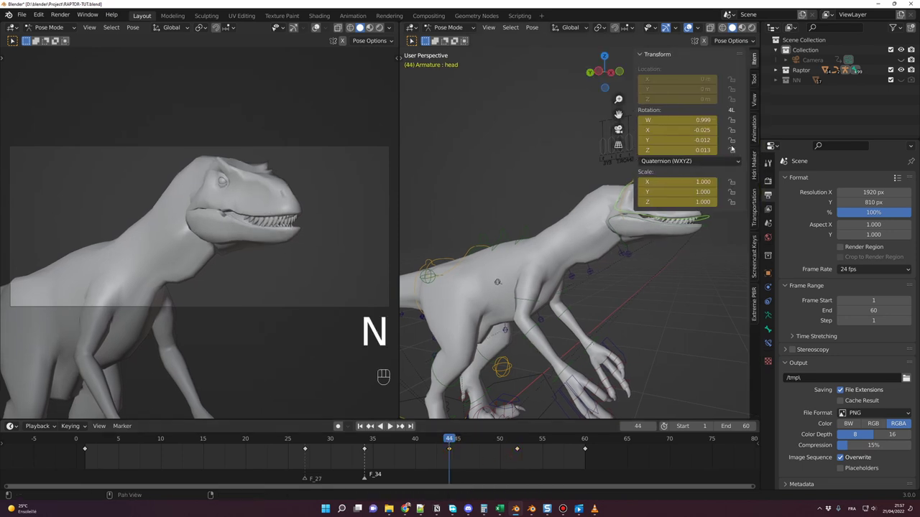
{"action": "left_click", "coordinate": [676, 130]}
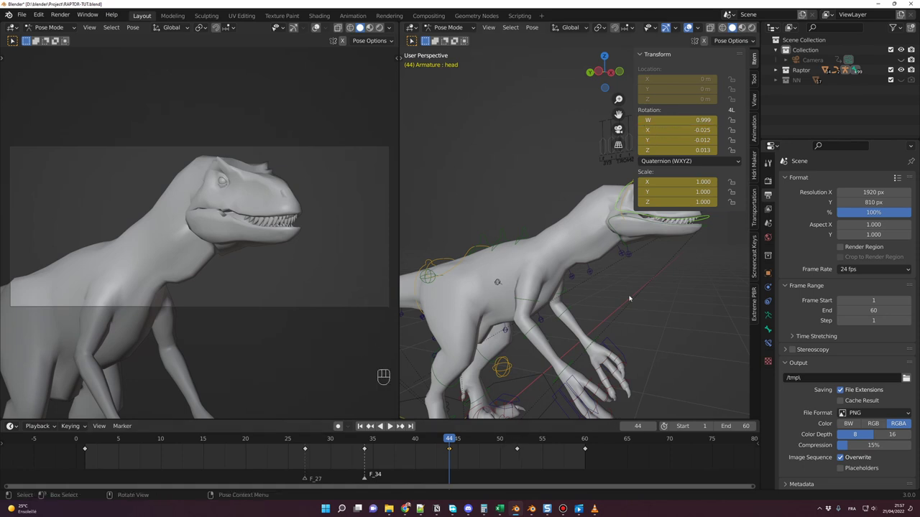
{"action": "left_click", "coordinate": [519, 440]}
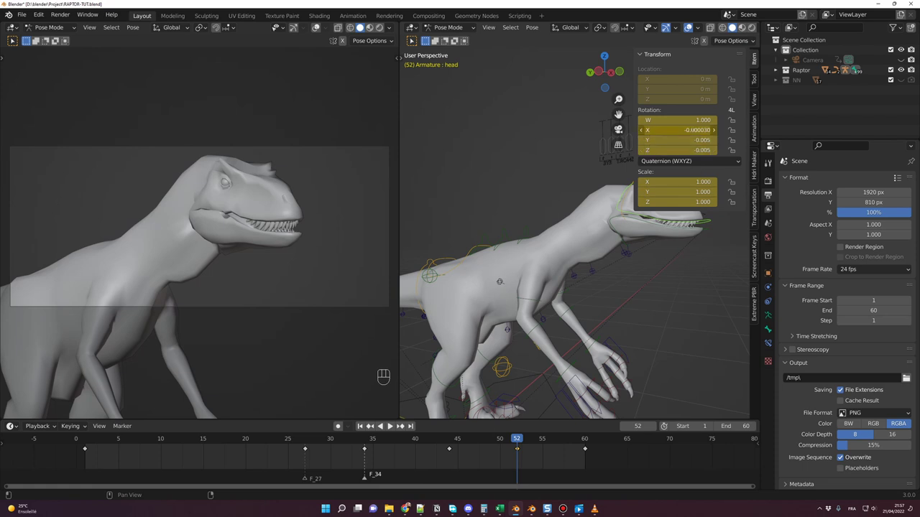
{"action": "left_click_drag", "start_coordinate": [373, 448], "coordinate": [502, 453]}
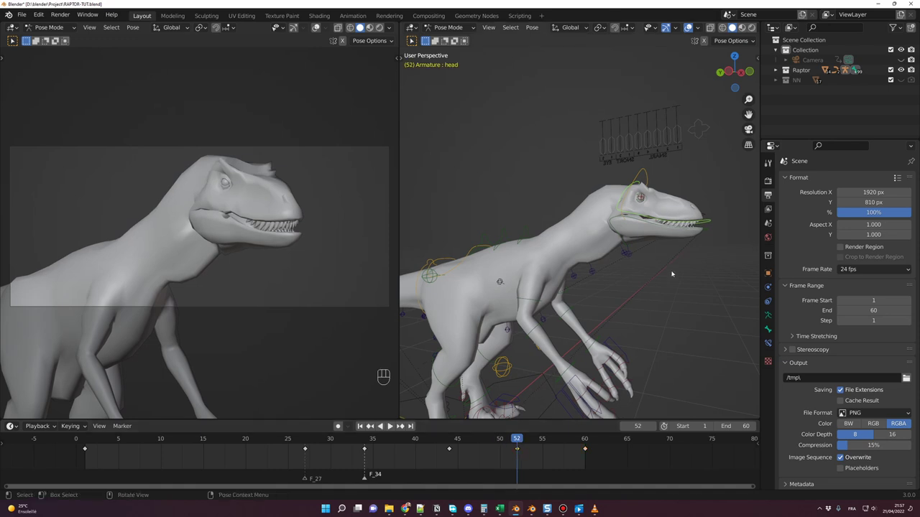
{"action": "key", "text": "n"}
{"action": "left_click", "coordinate": [691, 129]}
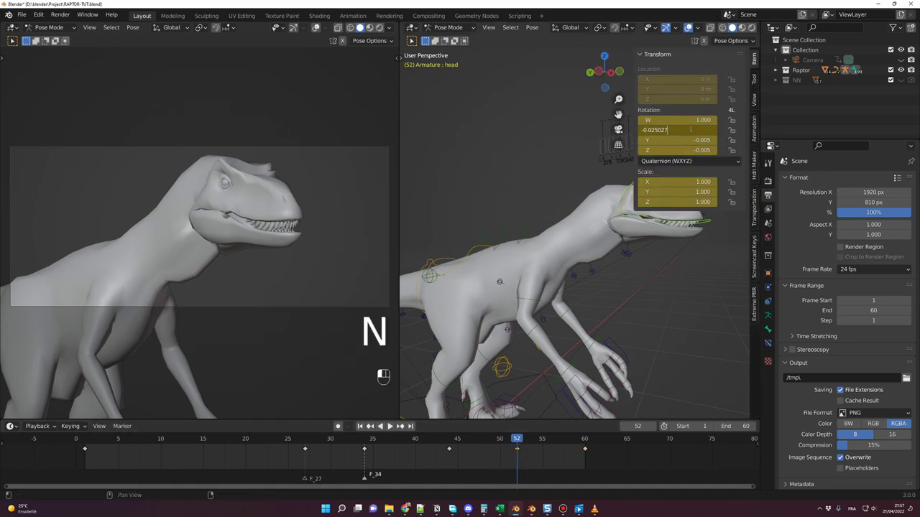
{"action": "key", "text": "Return"}
{"action": "key", "text": "i"}
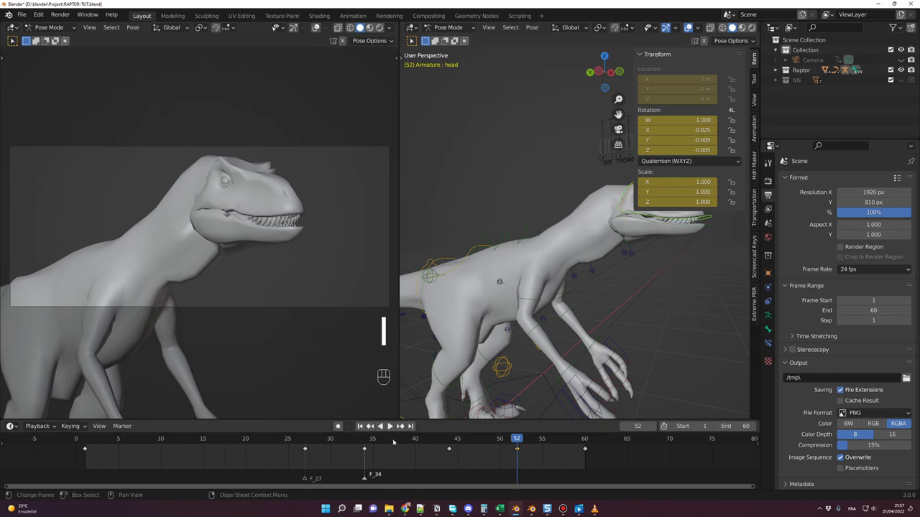
Play back the animation, hide the transform values, and examine the head pose at frame 27 and the motion that follows
{"action": "left_click", "coordinate": [358, 444]}
{"action": "key", "text": "space"}
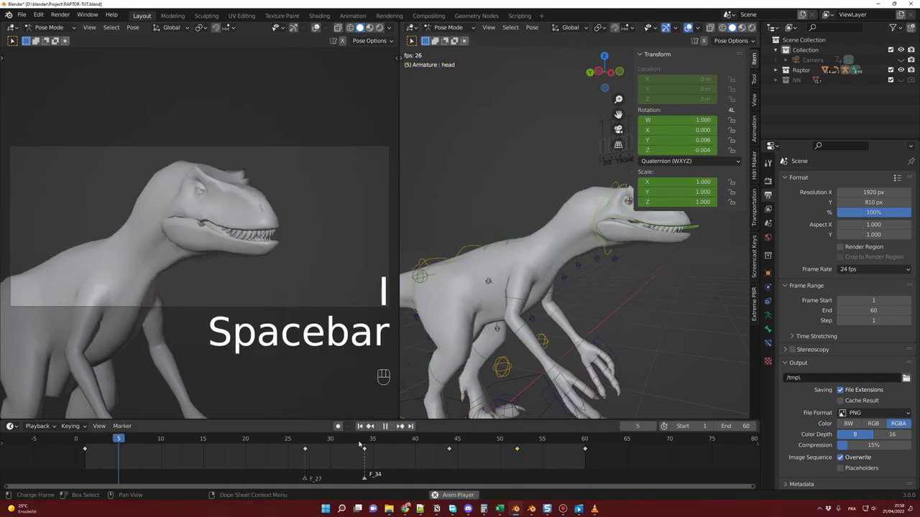
{"action": "key", "text": "Escape"}
{"action": "key", "text": "n"}
{"action": "left_click", "coordinate": [306, 440]}
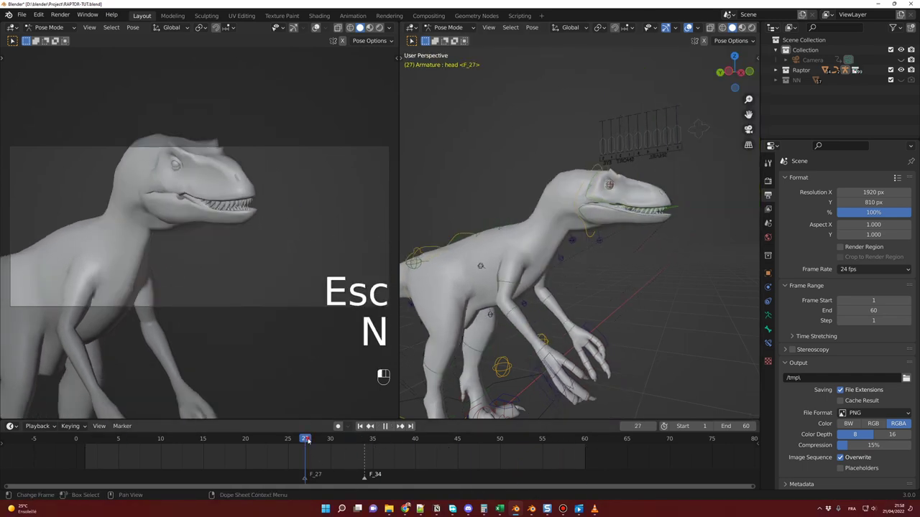
{"action": "left_click", "coordinate": [579, 219]}
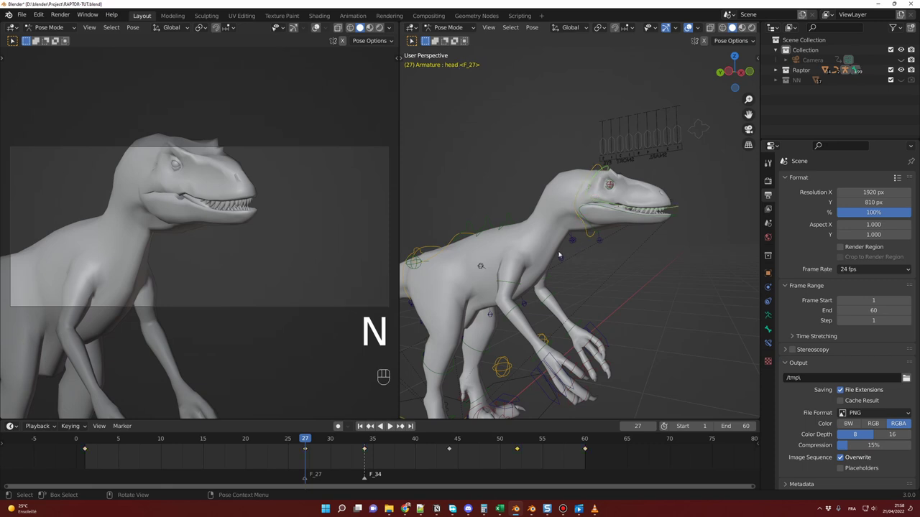
{"action": "key", "text": "space"}
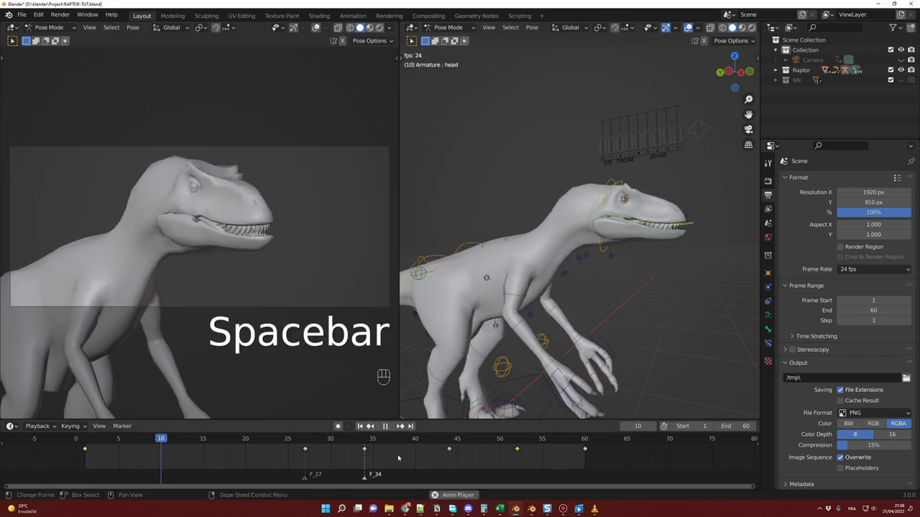
{"action": "key", "text": "space"}
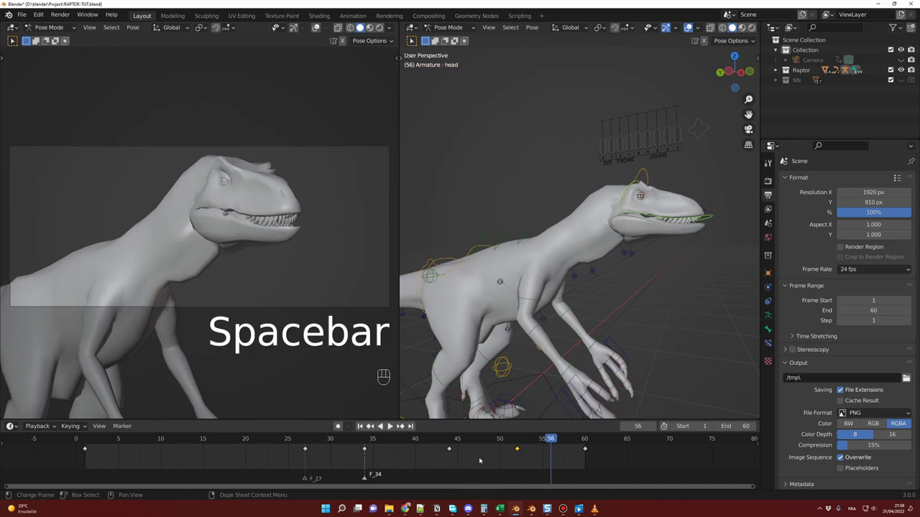
Set the head bone's X rotation value to about -0.035 at frame 52, keyframe it, and play back the animation
{"action": "mouse_move", "coordinate": [499, 440]}
{"action": "left_mouse_down"}
{"action": "mouse_move", "coordinate": [464, 439]}
{"action": "mouse_move", "coordinate": [517, 439]}
{"action": "left_mouse_up"}
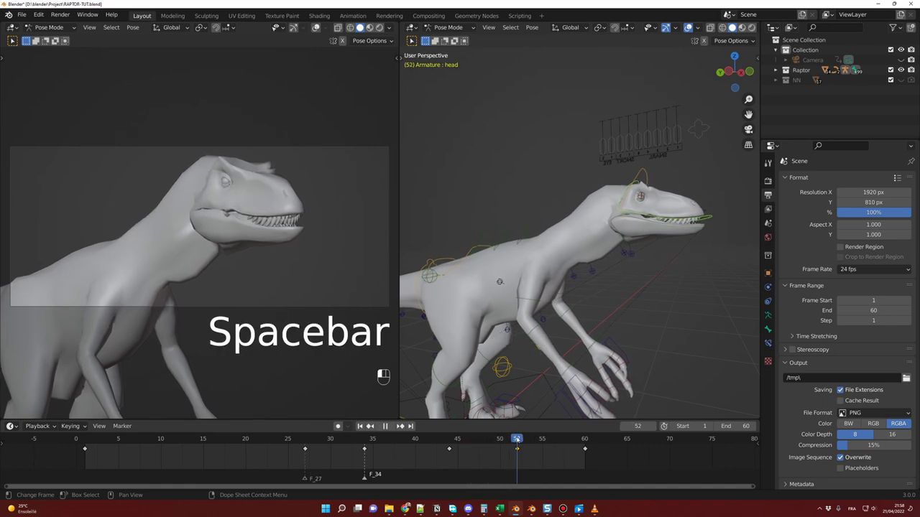
{"action": "key", "text": "n"}
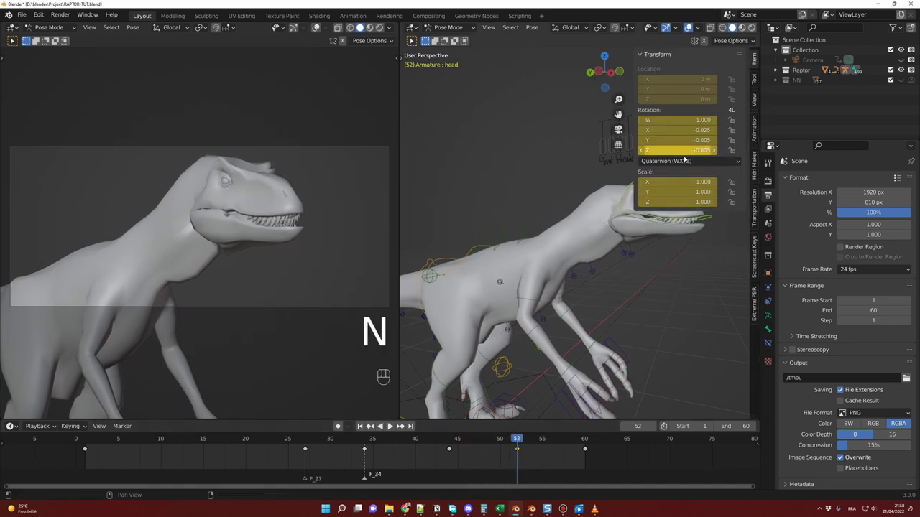
{"action": "key", "text": "shift"}
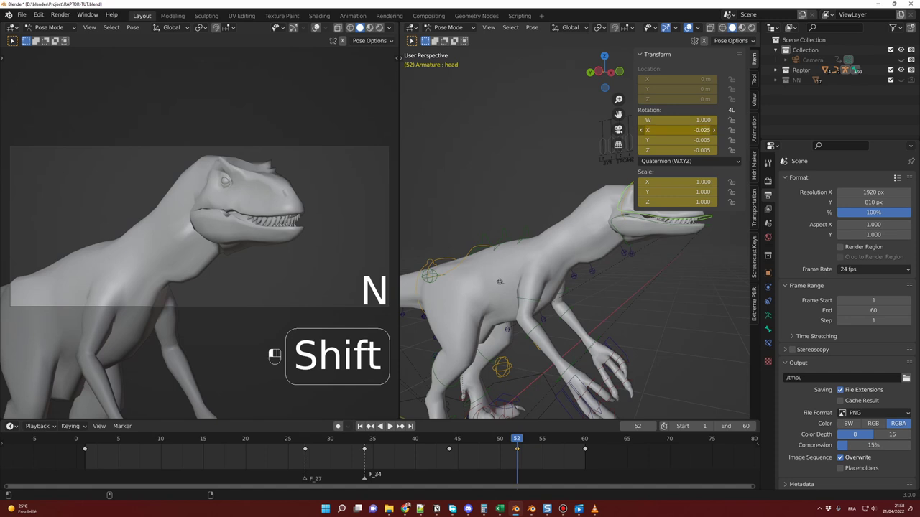
{"action": "left_click_drag", "start_coordinate": [677, 130], "coordinate": [663, 130], "text": "shift"}
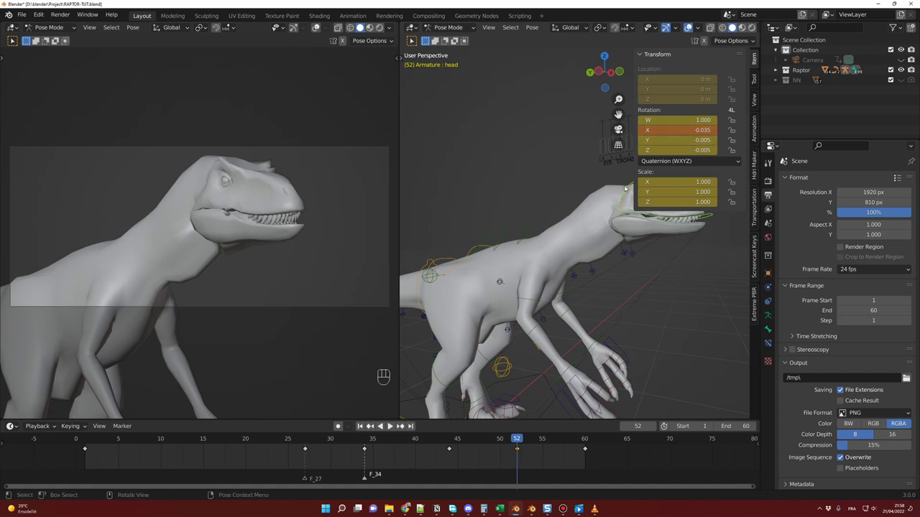
{"action": "key", "text": "i"}
{"action": "key", "text": "space"}
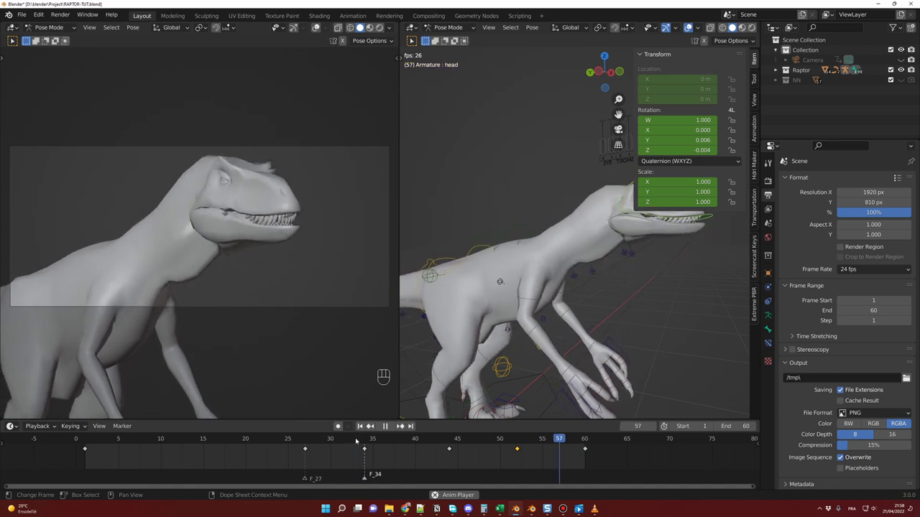
Rotate the headTgt bone around the global X axis to an X rotation of about 0.048 at frame 27, keyframe it, and play back
{"action": "key", "text": "Escape"}
{"action": "left_click", "coordinate": [591, 178]}
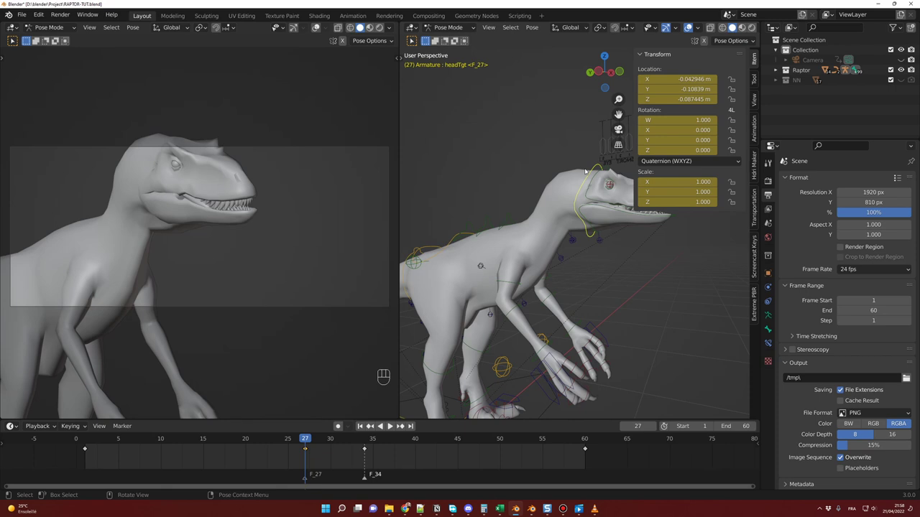
{"action": "key", "text": "r"}
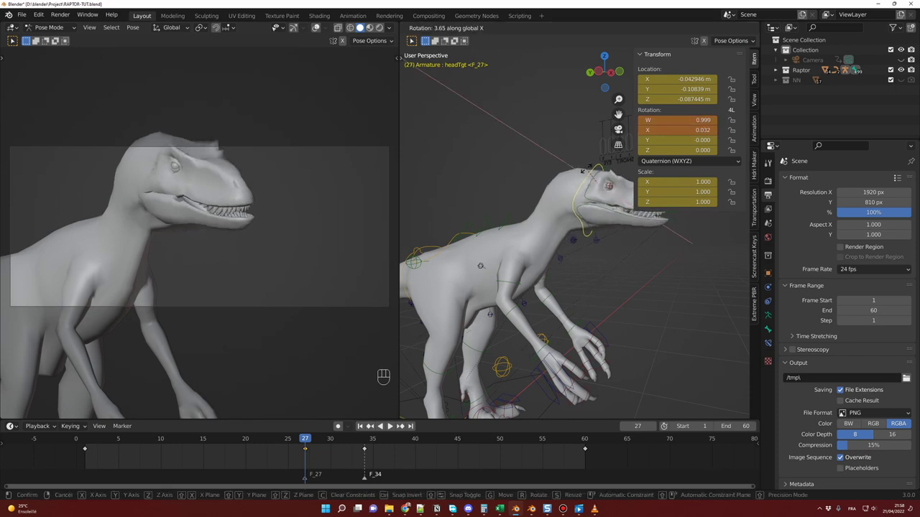
{"action": "left_click", "coordinate": [587, 171]}
{"action": "key", "text": "i"}
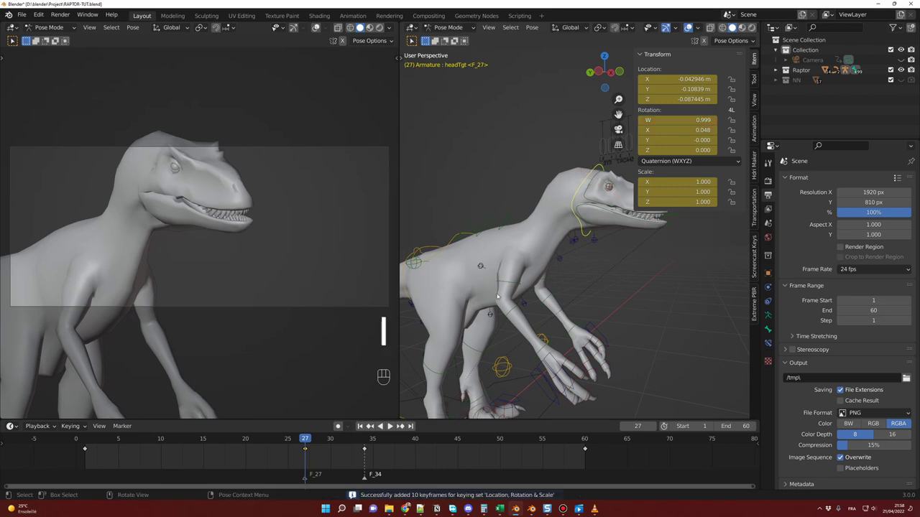
{"action": "left_click", "coordinate": [90, 447]}
{"action": "key", "text": "space"}
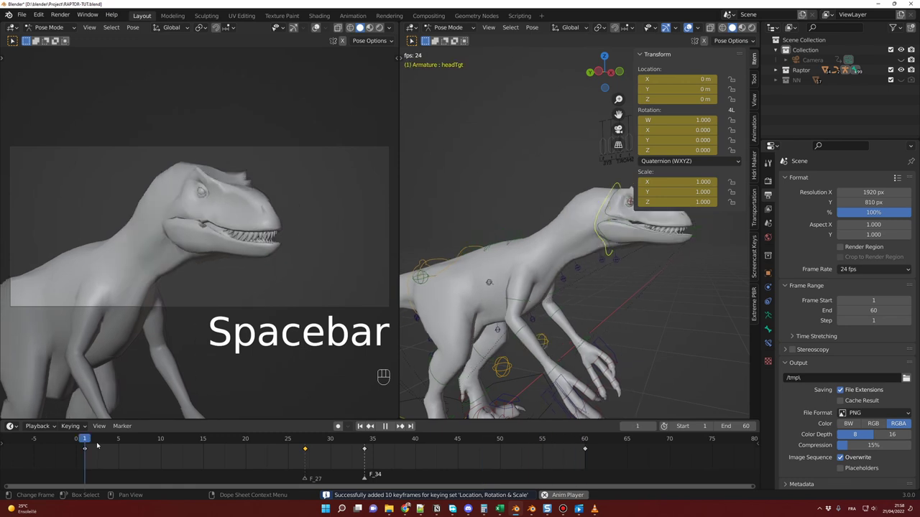
{"action": "key", "text": "Escape"}
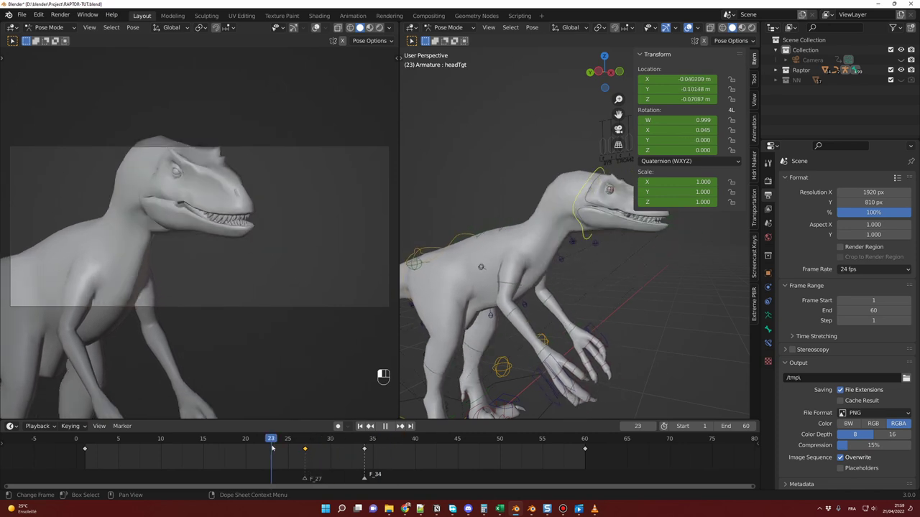
Keyframe the spine.002 bone at frame 1, rotate it at frame 27, and paste the rest pose at frame 34
{"action": "key", "text": "Escape"}
{"action": "left_click", "coordinate": [487, 225]}
{"action": "key", "text": "space"}
{"action": "left_click", "coordinate": [91, 443]}
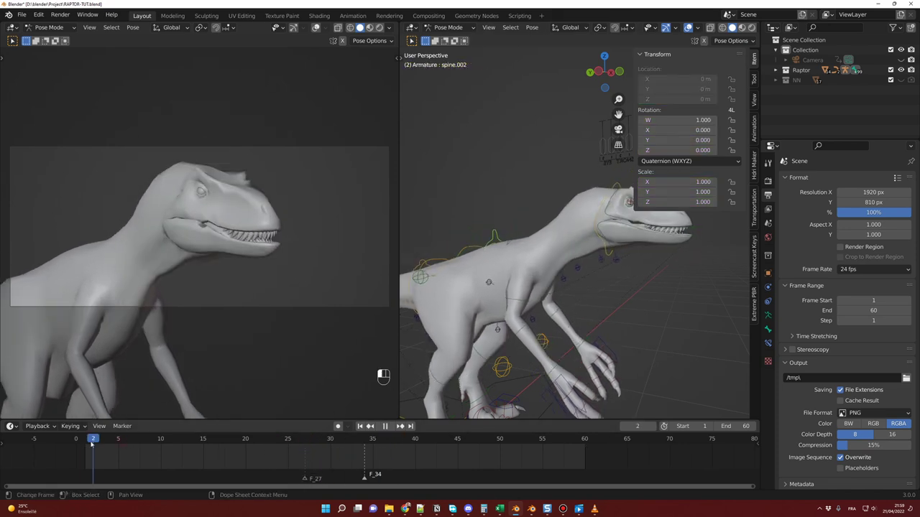
{"action": "key", "text": "i"}
{"action": "left_click", "coordinate": [305, 439]}
{"action": "key", "text": "r"}
{"action": "left_click", "coordinate": [365, 439]}
{"action": "key", "text": "ctrl+v"}
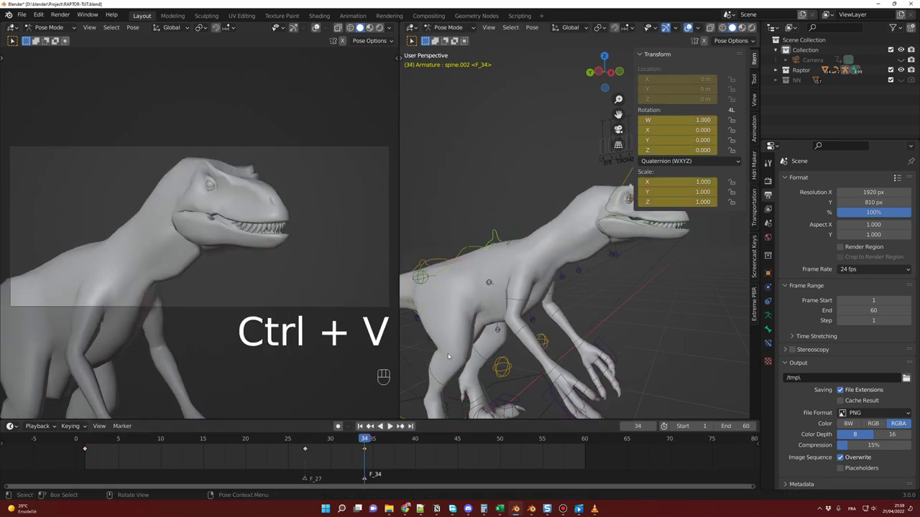
Pose and keyframe spine.002 at frame 60, readjust its rotation at frame 27, and play back the animation
{"action": "left_click", "coordinate": [585, 439]}
{"action": "key", "text": "r"}
{"action": "key", "text": "space"}
{"action": "left_click", "coordinate": [305, 439]}
{"action": "key", "text": "r"}
{"action": "key", "text": "space"}
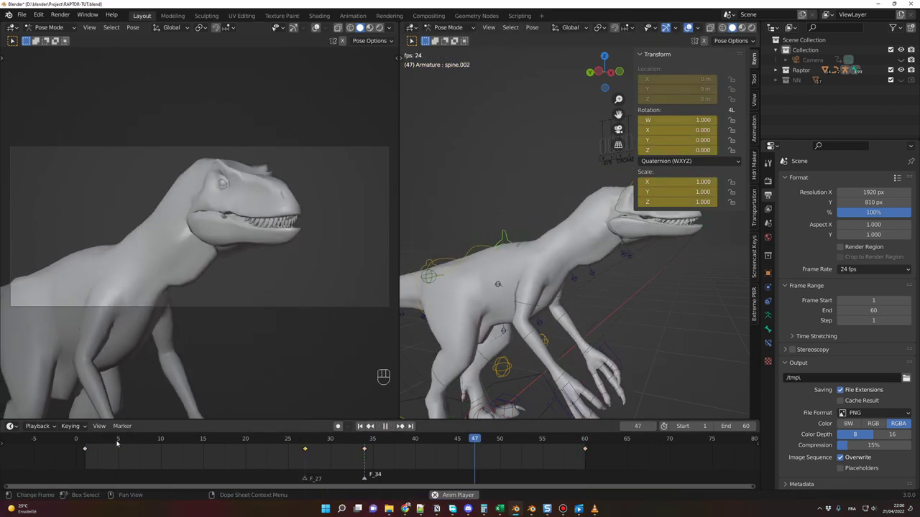
Select the spine.003 bone and keyframe its rotation at frames 1, 22 and 35
{"action": "left_click", "coordinate": [518, 237]}
{"action": "key", "text": "i"}
{"action": "left_click", "coordinate": [263, 439]}
{"action": "left_click", "coordinate": [373, 439]}
{"action": "key", "text": "r"}
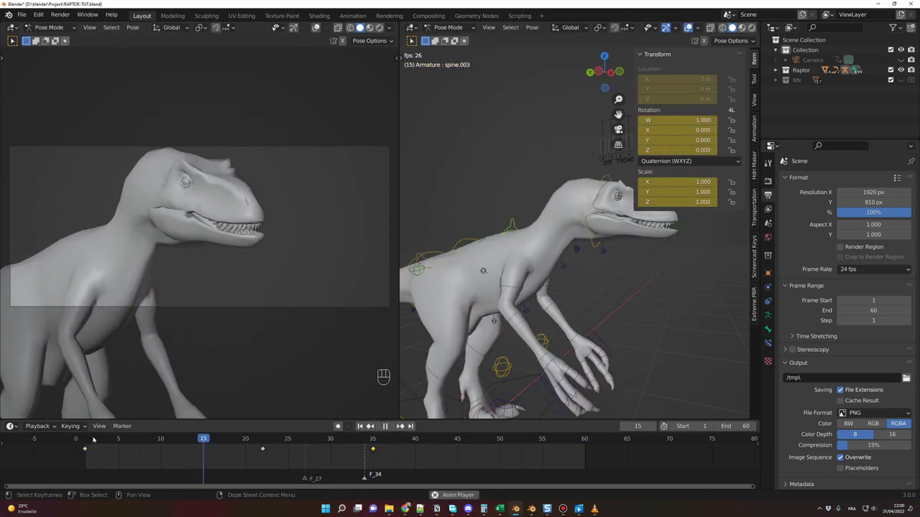
Rotate the spine.001 bone around the global Z axis at frame 27 and play back the resulting motion
{"action": "key", "text": "r"}
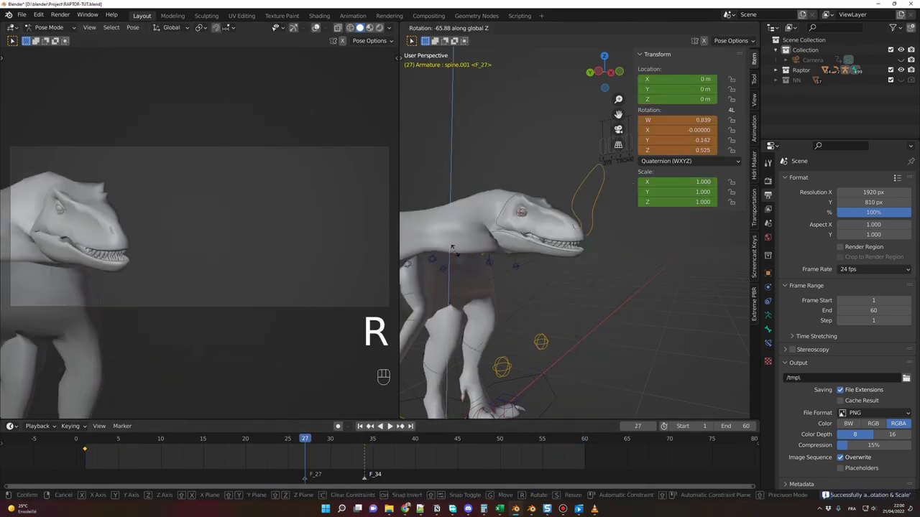
{"action": "key", "text": "z"}
{"action": "left_click", "coordinate": [534, 300]}
{"action": "key", "text": "space"}
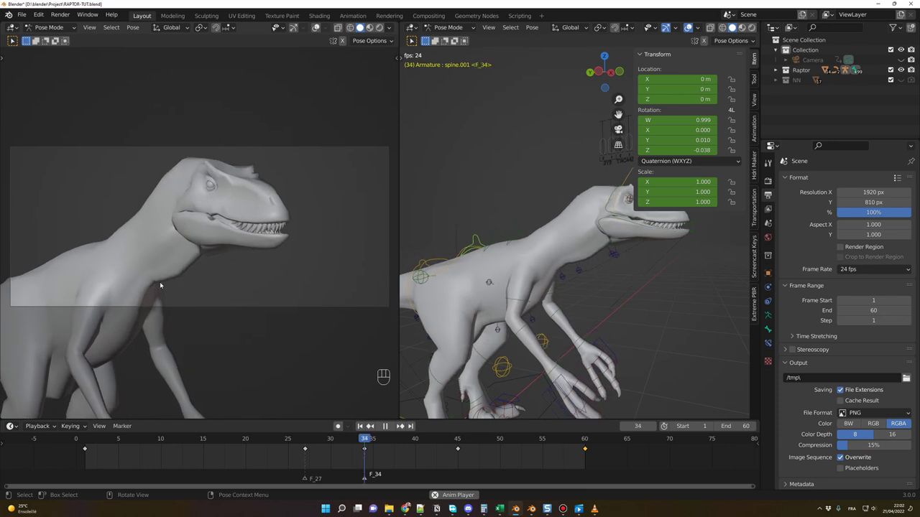
{"action": "key", "text": "space"}
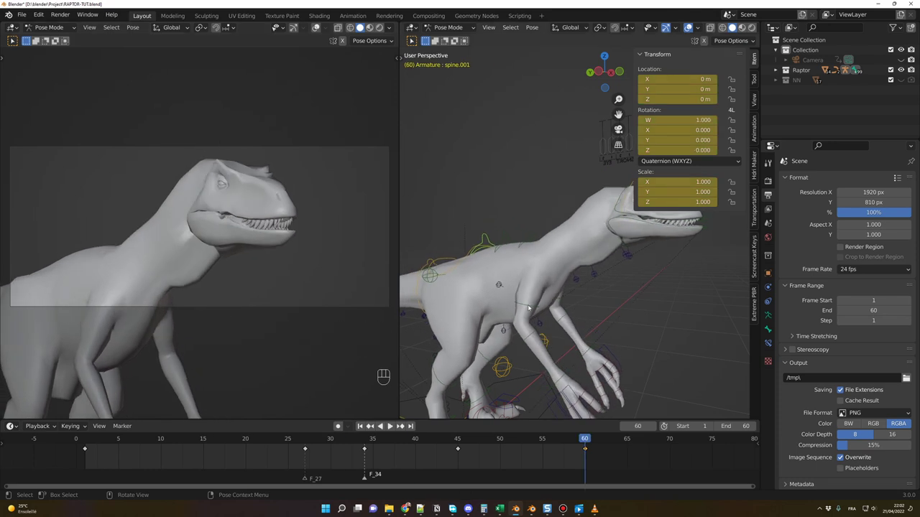
Keyframe the upper arm bones arm_R.001 and arm_L.001 at frame 1 and in a rotated pose at frame 27, and play back
{"action": "left_click", "coordinate": [530, 307]}
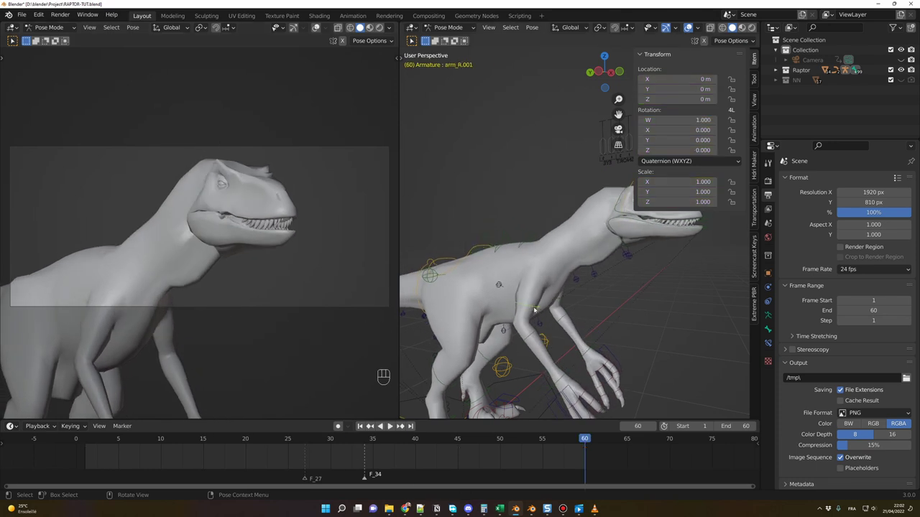
{"action": "key", "text": "shift+Left"}
{"action": "key", "text": "i"}
{"action": "key", "text": "space"}
{"action": "key", "text": "space"}
{"action": "key", "text": "i"}
{"action": "left_click_drag", "start_coordinate": [127, 460], "coordinate": [56, 447]}
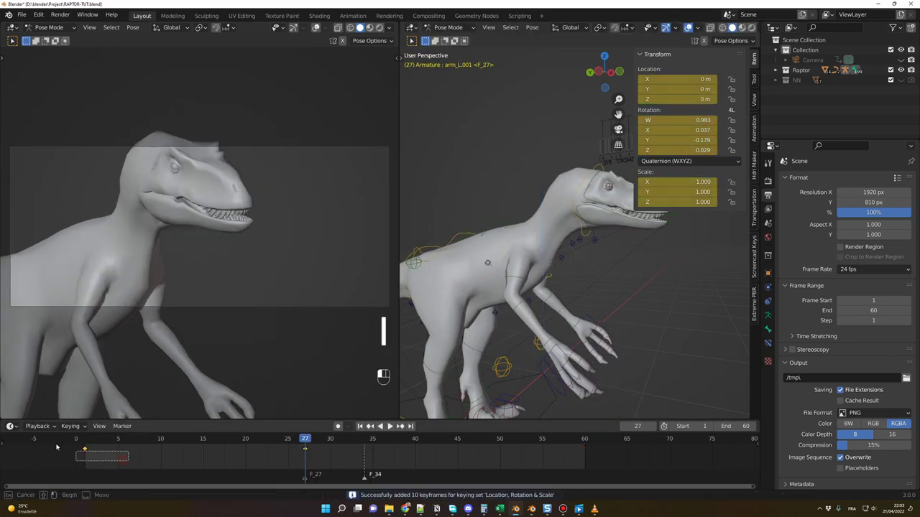
{"action": "key", "text": "space"}
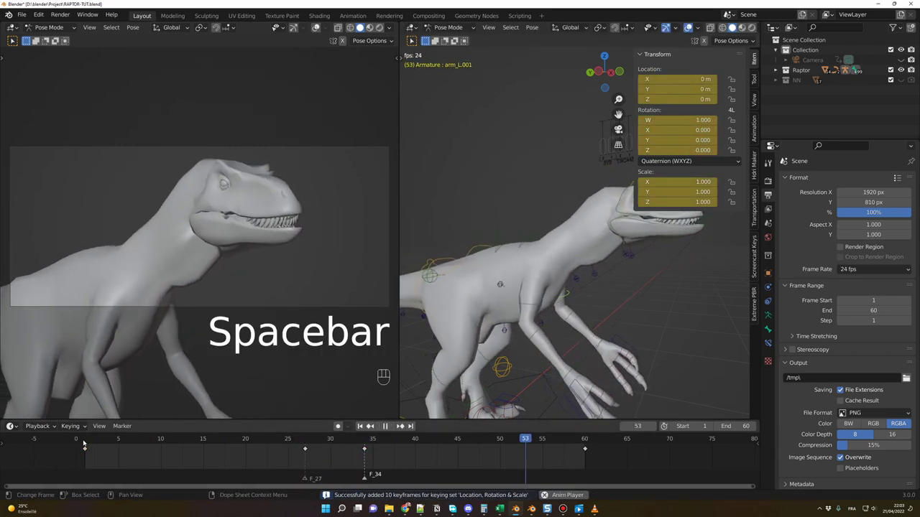
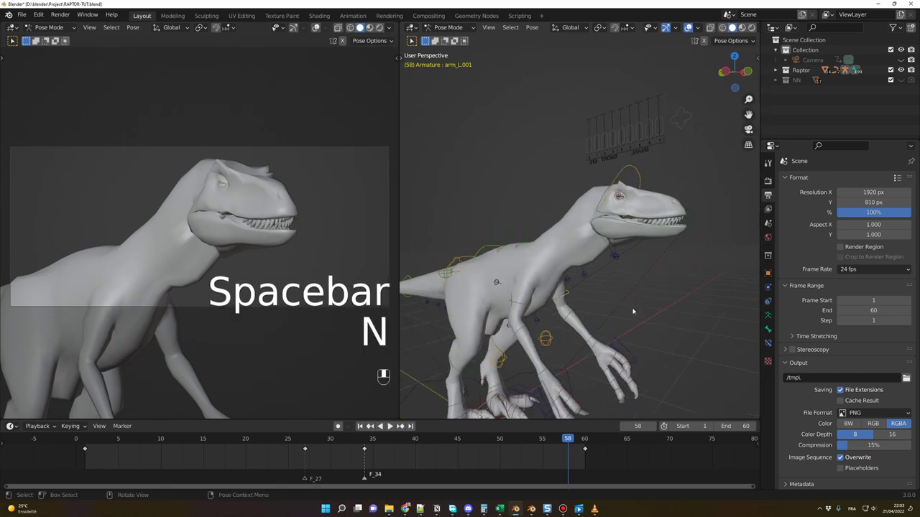
Rotate the jaw bone about -2.7 degrees around the global X axis at frame 1 and keyframe it
{"action": "key", "text": "shift+Left"}
{"action": "left_click", "coordinate": [675, 238]}
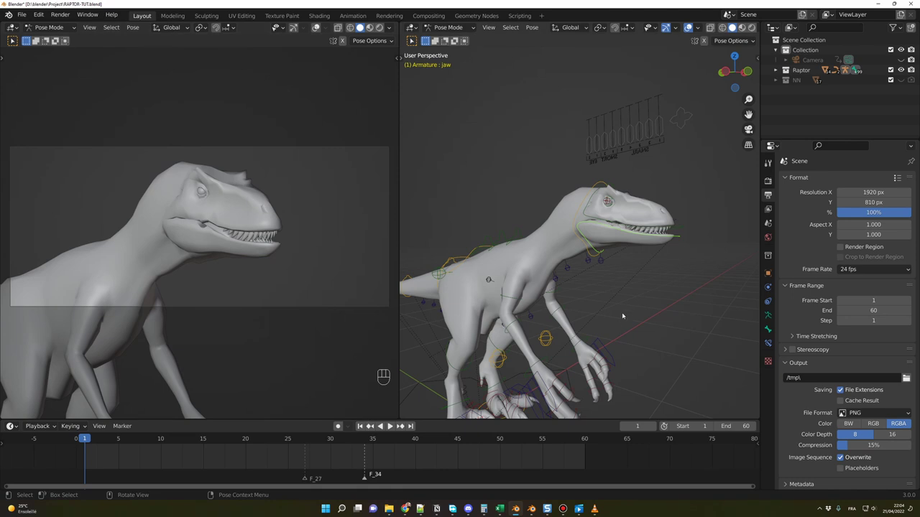
{"action": "key", "text": "i"}
{"action": "key", "text": "r"}
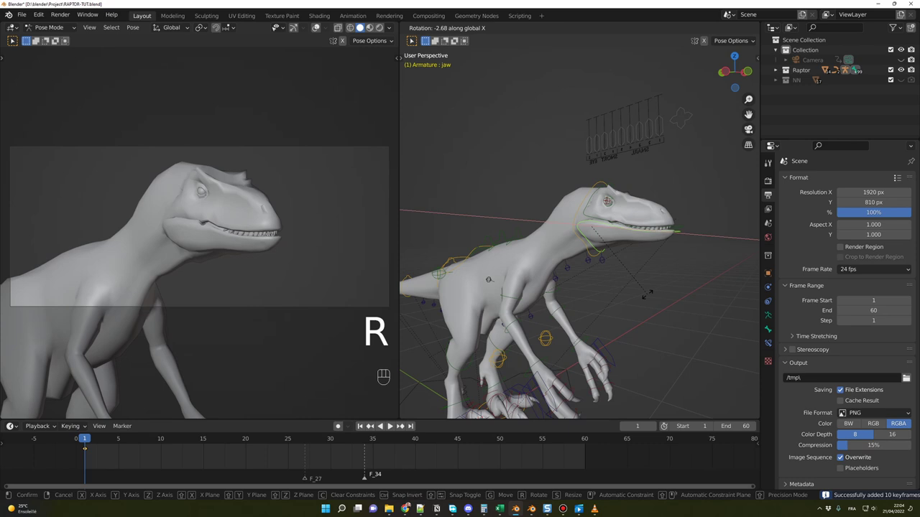
{"action": "left_click", "coordinate": [647, 294]}
{"action": "key", "text": "i"}
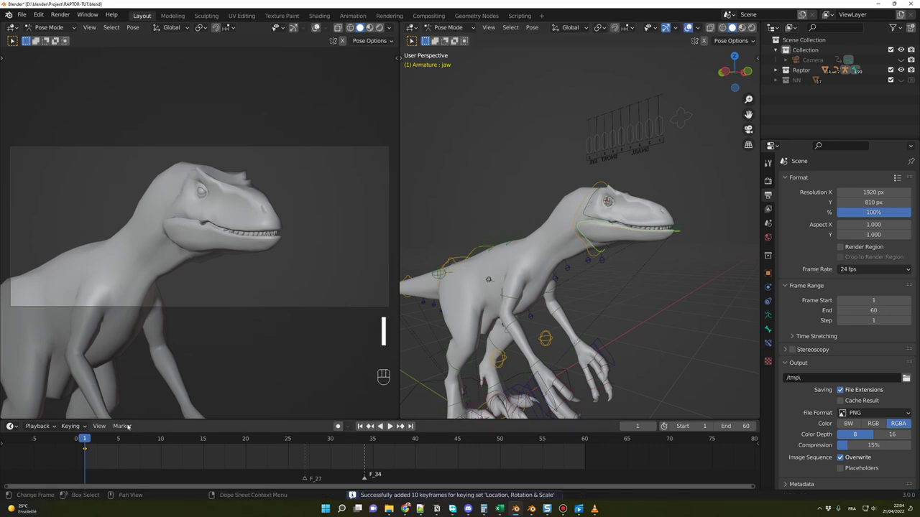
Rotate the jaw bone about 3.35 degrees around the global X axis at frame 27 and keyframe it
{"action": "key", "text": "space"}
{"action": "key", "text": "space"}
{"action": "key", "text": "r"}
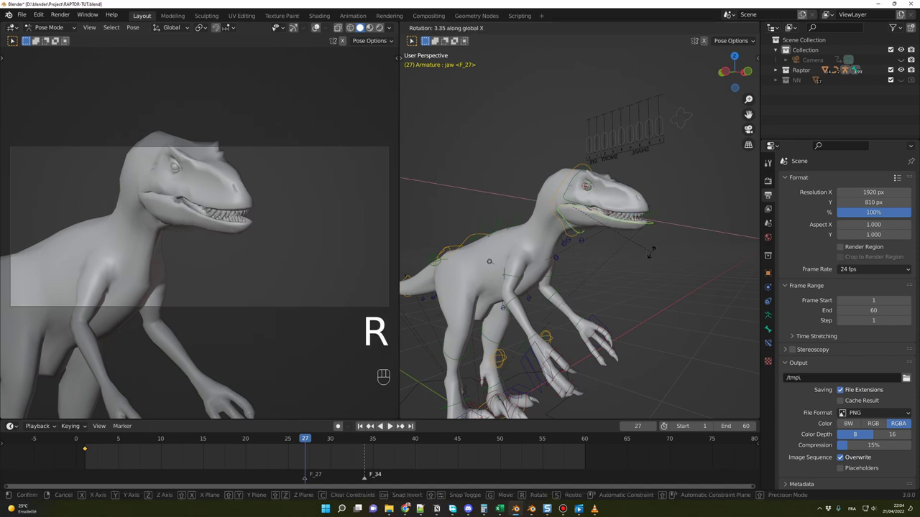
{"action": "left_click", "coordinate": [651, 253]}
{"action": "key", "text": "i"}
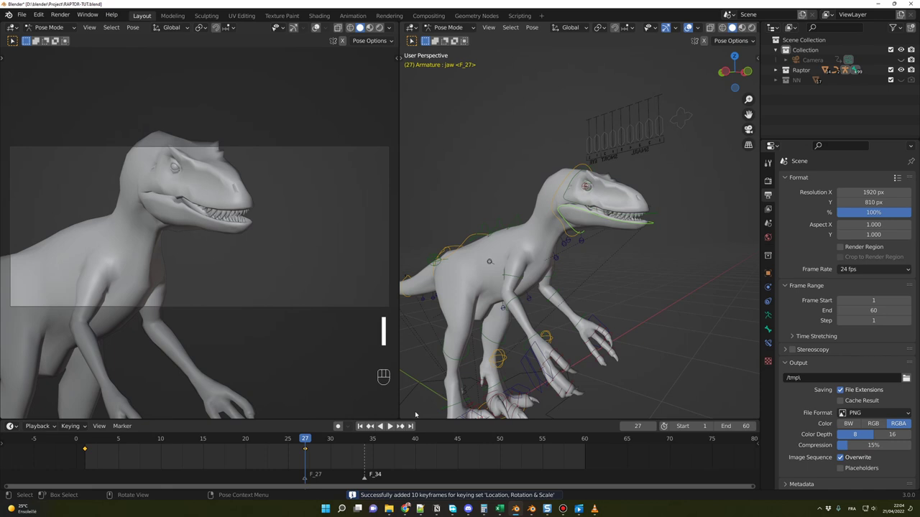
Open the jaw about 30 degrees around the global X axis at frame 34, keyframe it, and play back from frame 1
{"action": "key", "text": "space"}
{"action": "key", "text": "space"}
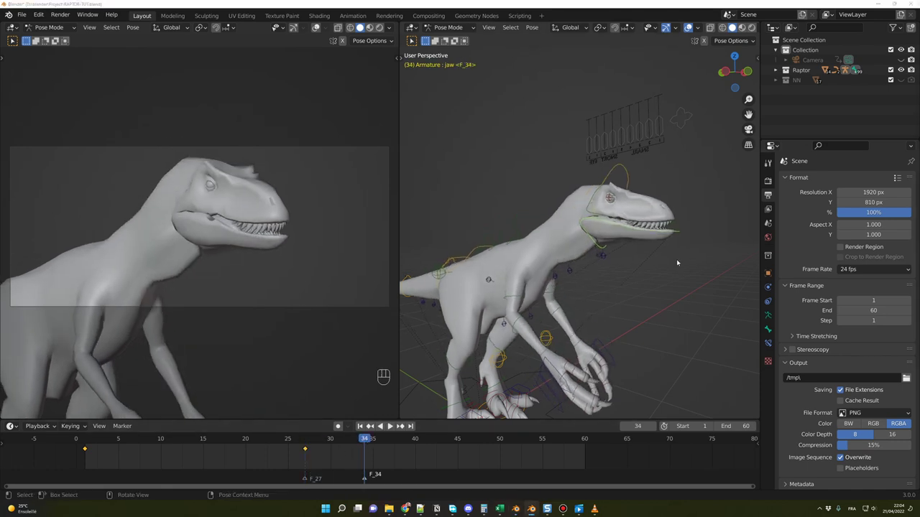
{"action": "key", "text": "r"}
{"action": "key", "text": "x"}
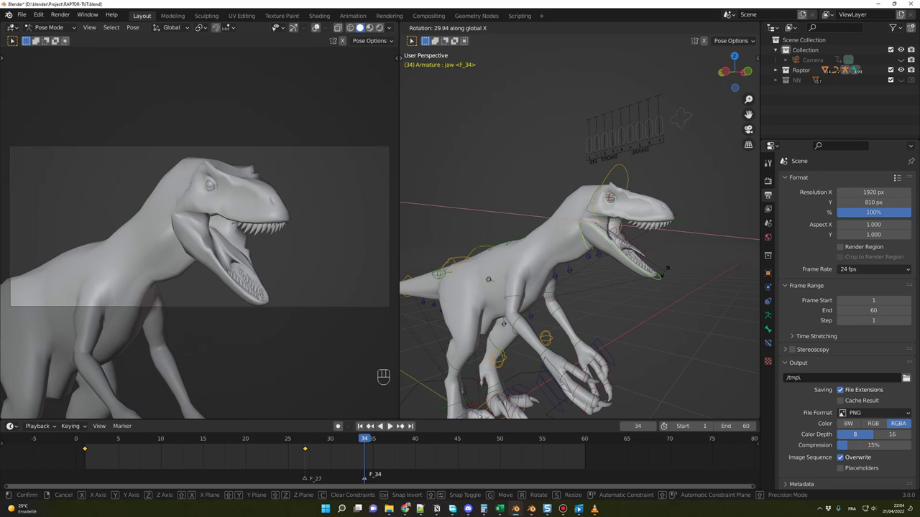
{"action": "left_click", "coordinate": [666, 271]}
{"action": "key", "text": "i"}
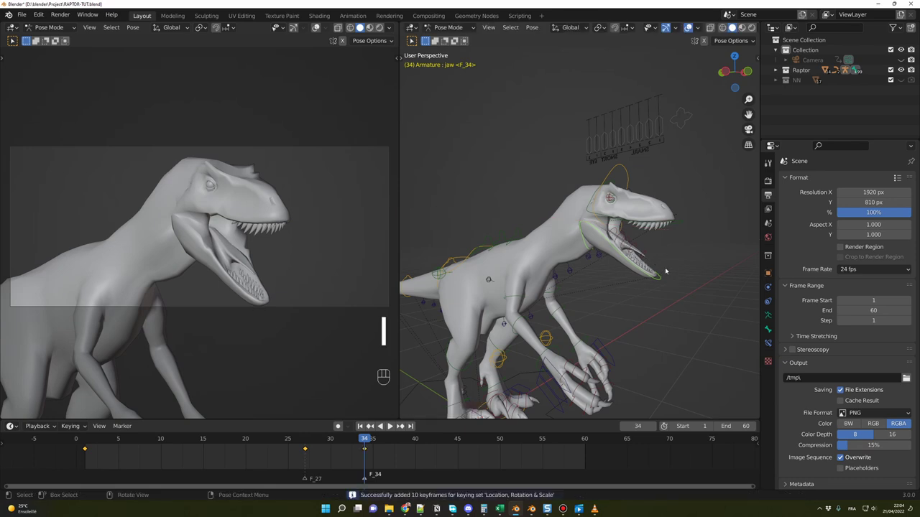
{"action": "left_click_drag", "start_coordinate": [102, 443], "coordinate": [86, 443]}
{"action": "key", "text": "space"}
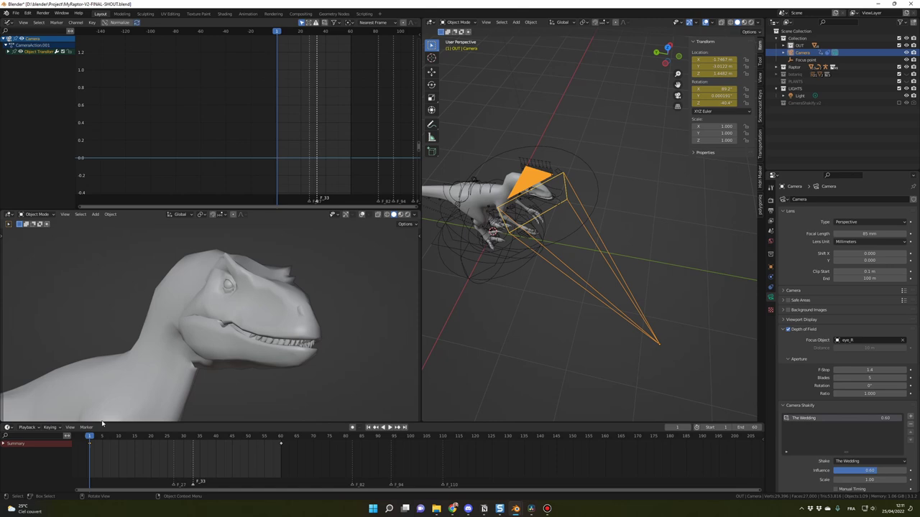
Play back the raptor and camera animation twice in MyRaptor-V2-FINAL-SHOUT.blend to examine the shaky camera move
{"action": "key", "text": "space"}
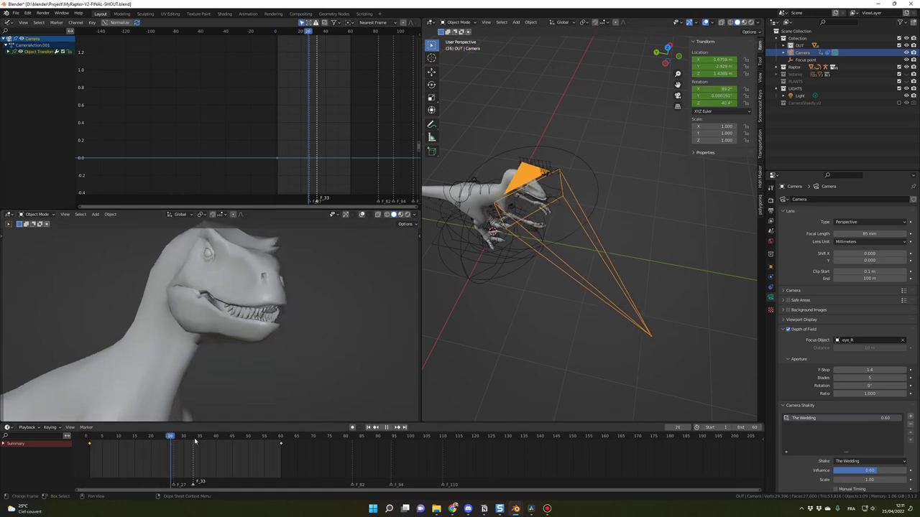
{"action": "key", "text": "space"}
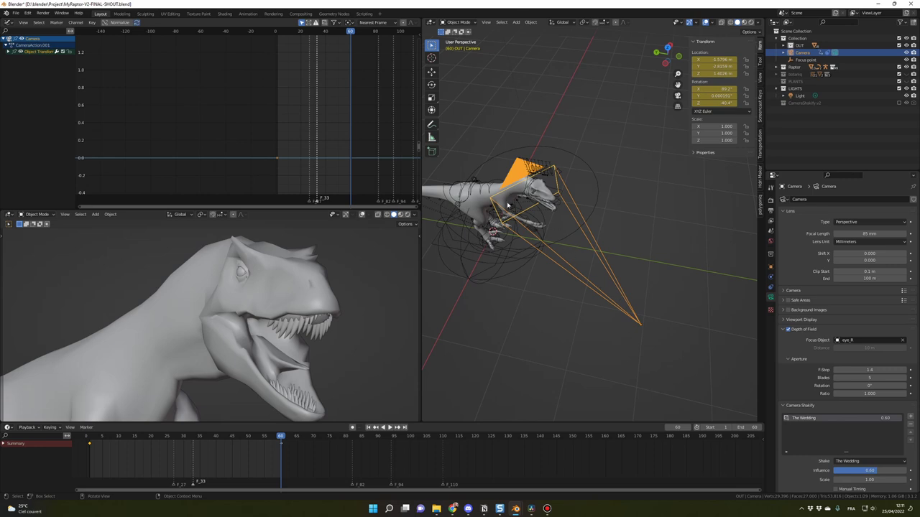
{"action": "left_click", "coordinate": [92, 436]}
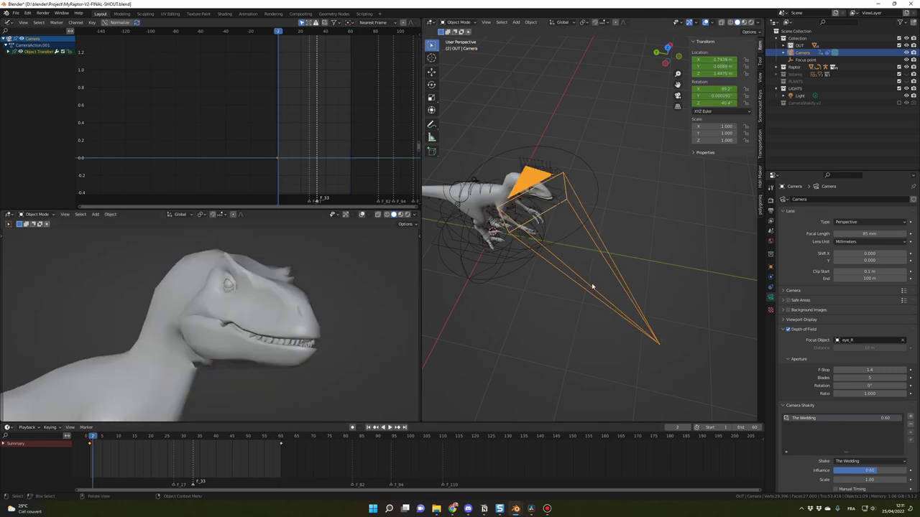
{"action": "key", "text": "space"}
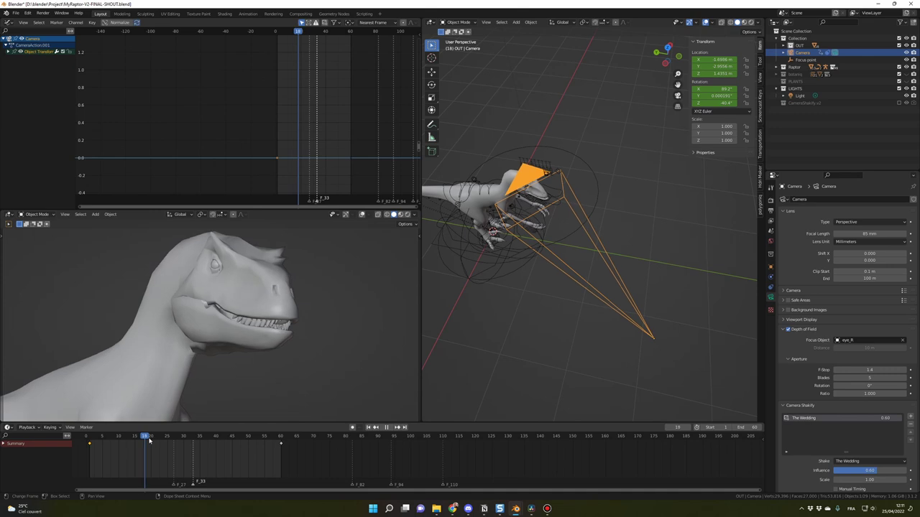
{"action": "key", "text": "space"}
Show the botaniq vegetation collection and set the interpolation mode of the camera keyframes to Linear
{"action": "left_click", "coordinate": [905, 74]}
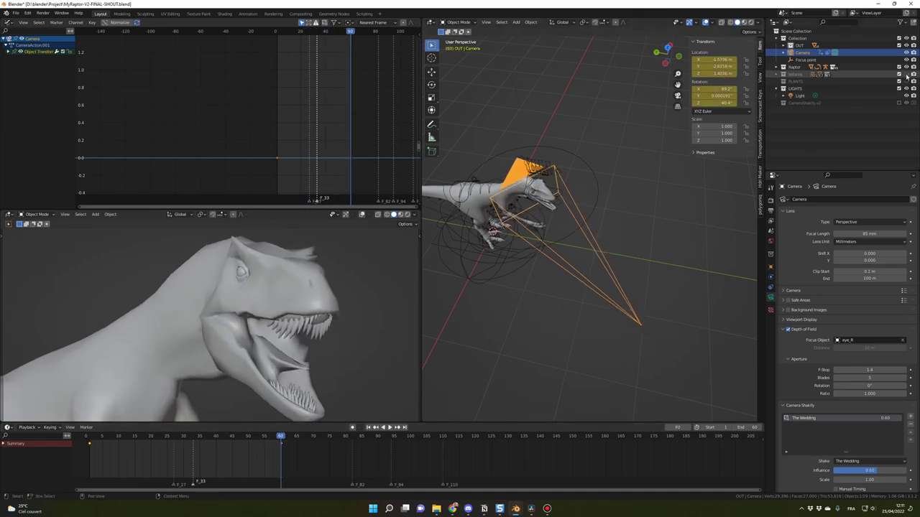
{"action": "key", "text": "space"}
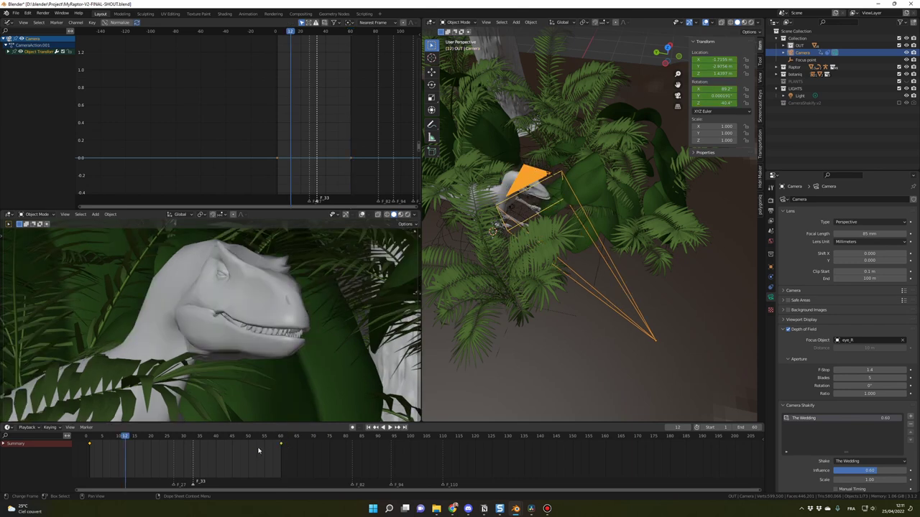
{"action": "right_click", "coordinate": [256, 447]}
{"action": "mouse_move", "coordinate": [254, 447]}
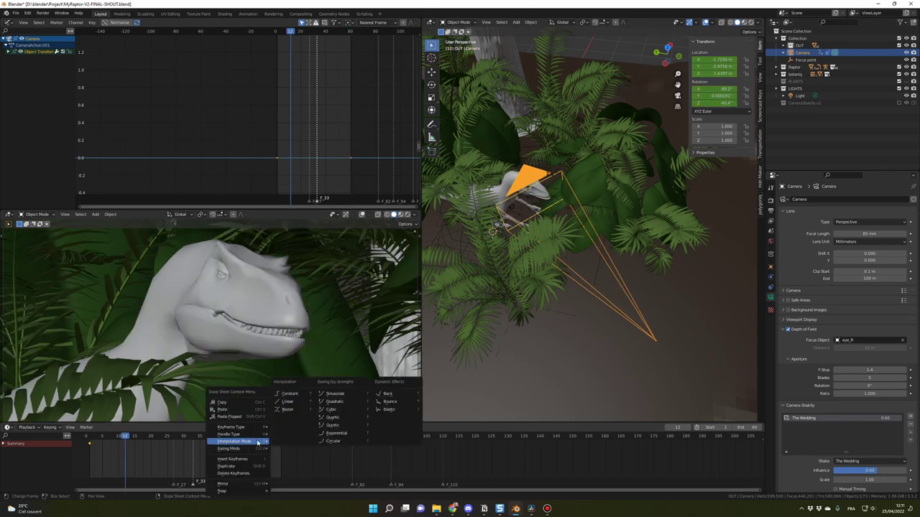
{"action": "left_click", "coordinate": [286, 402]}
Play back the shot from frame 1 to examine the camera motion among the plants
{"action": "left_click", "coordinate": [89, 437]}
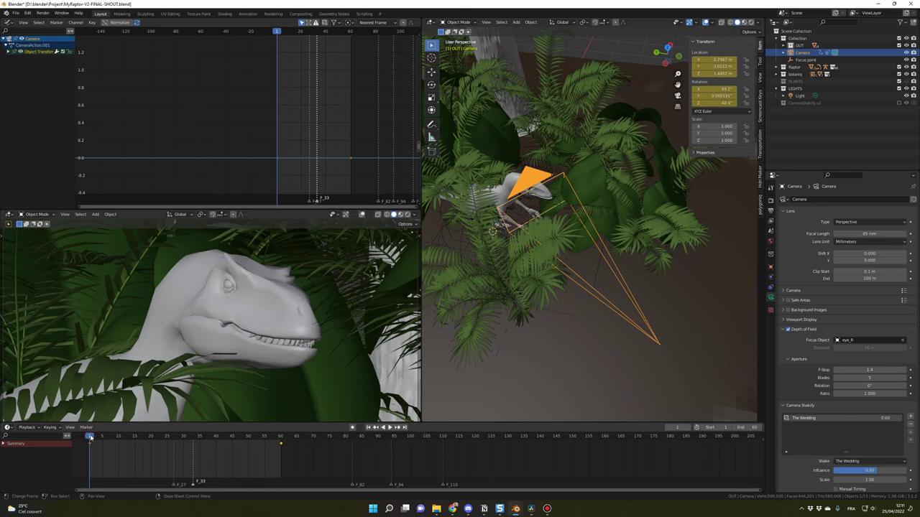
{"action": "key", "text": "space"}
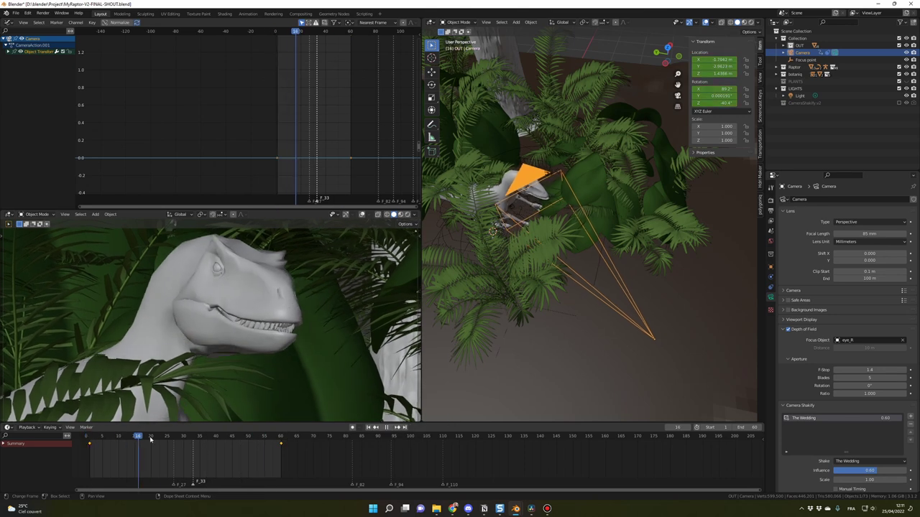
{"action": "key", "text": "space"}
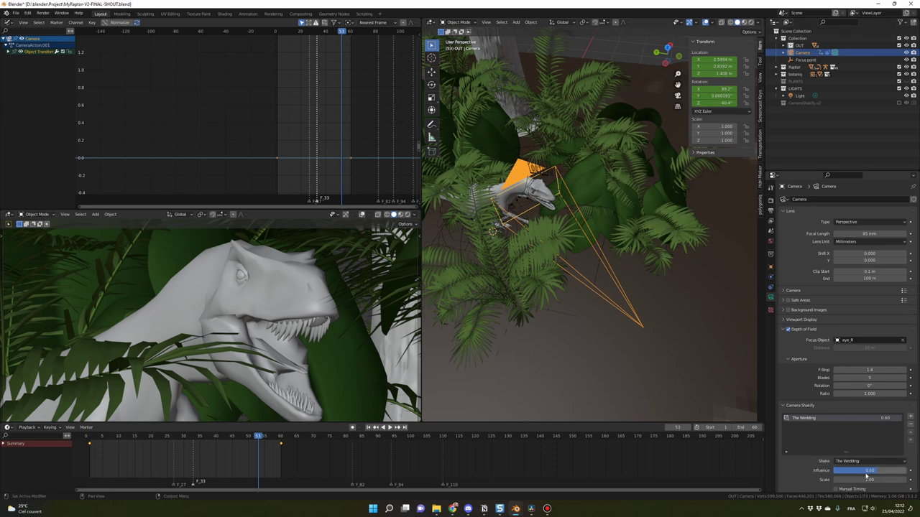
Play back the camera move on the raptor without the vegetation and return to frame 1
{"action": "key", "text": "space"}
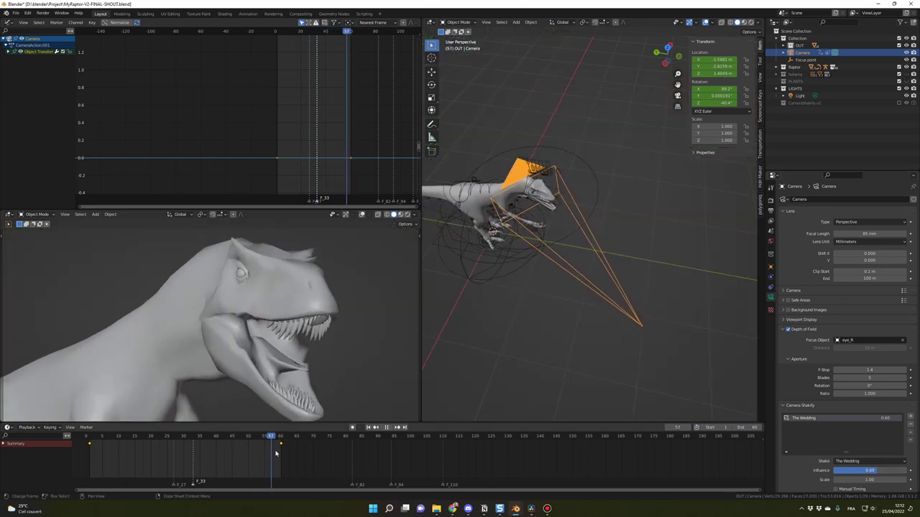
{"action": "key", "text": "space"}
{"action": "left_click", "coordinate": [90, 439]}
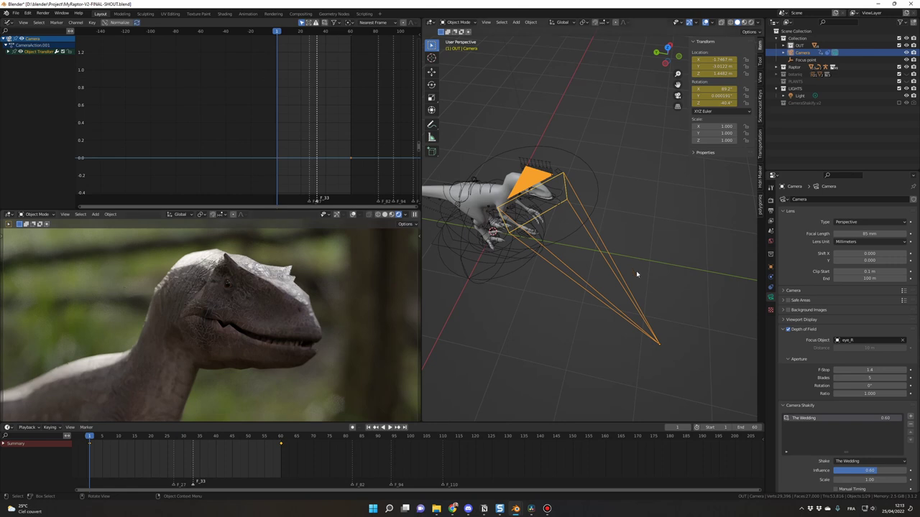
Show the botaniq add-on's asset spawning and conversion tools for the 3D scene
{"action": "left_click", "coordinate": [760, 208]}
{"action": "left_click", "coordinate": [724, 57]}
{"action": "left_click", "coordinate": [722, 83]}
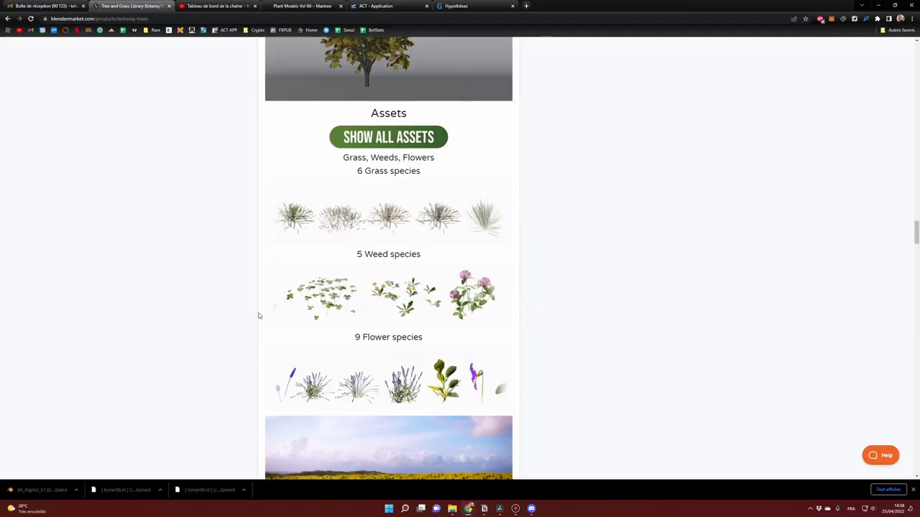
Switch to the browser and examine the botaniq library's flower, tree, shrub, succulent and tropical species on Blender Market
{"action": "scroll", "coordinate": [258, 315], "scroll_direction": "down", "scroll_amount": 10}
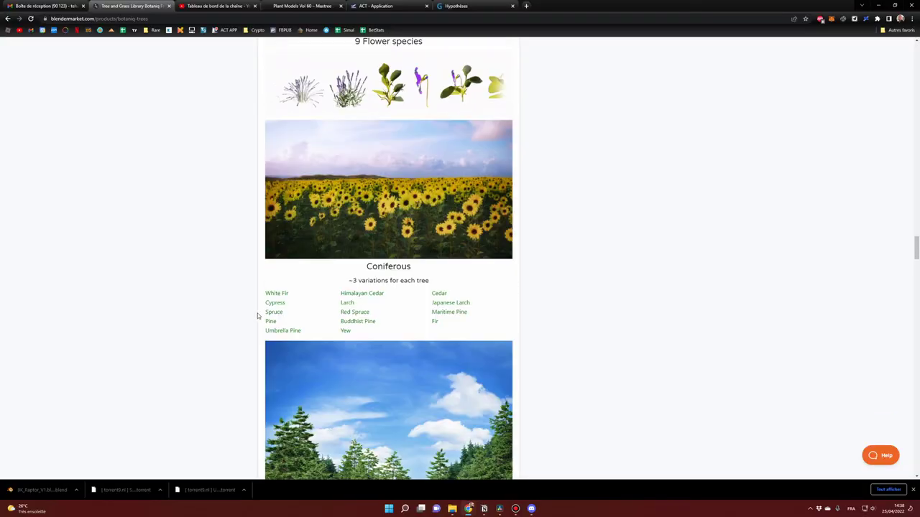
{"action": "scroll", "coordinate": [257, 314], "scroll_direction": "down", "scroll_amount": 10}
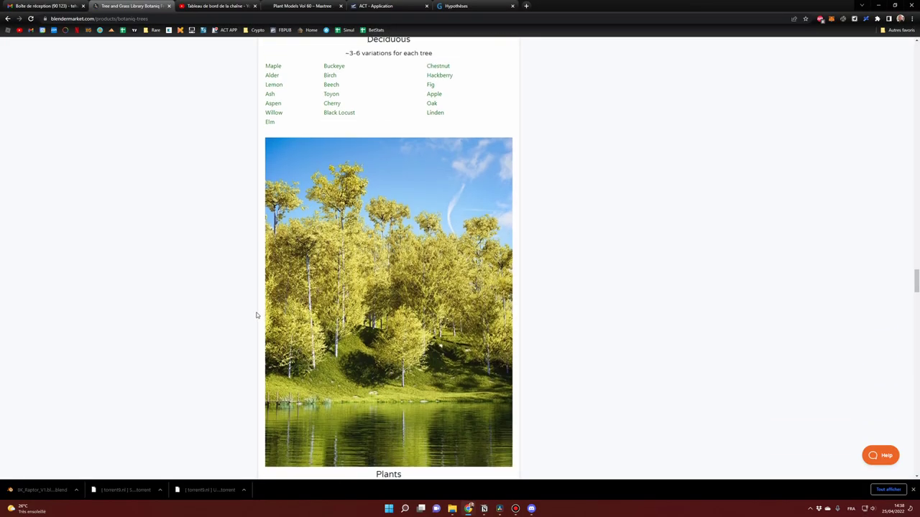
{"action": "scroll", "coordinate": [255, 314], "scroll_direction": "down", "scroll_amount": 10}
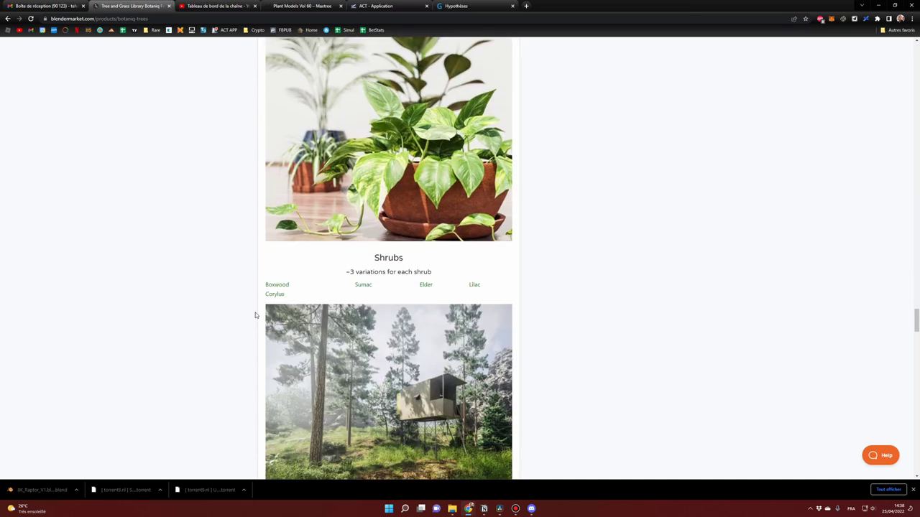
{"action": "scroll", "coordinate": [254, 315], "scroll_direction": "down", "scroll_amount": 10}
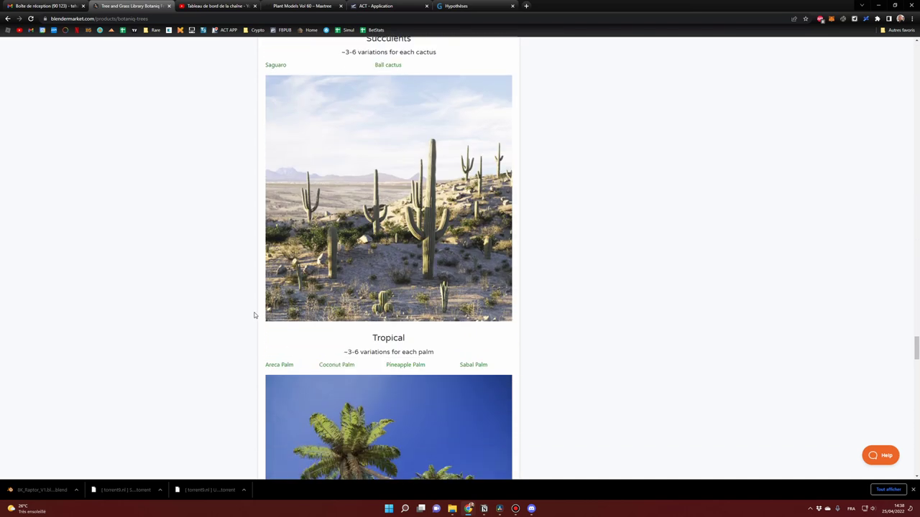
{"action": "scroll", "coordinate": [253, 315], "scroll_direction": "down", "scroll_amount": 8}
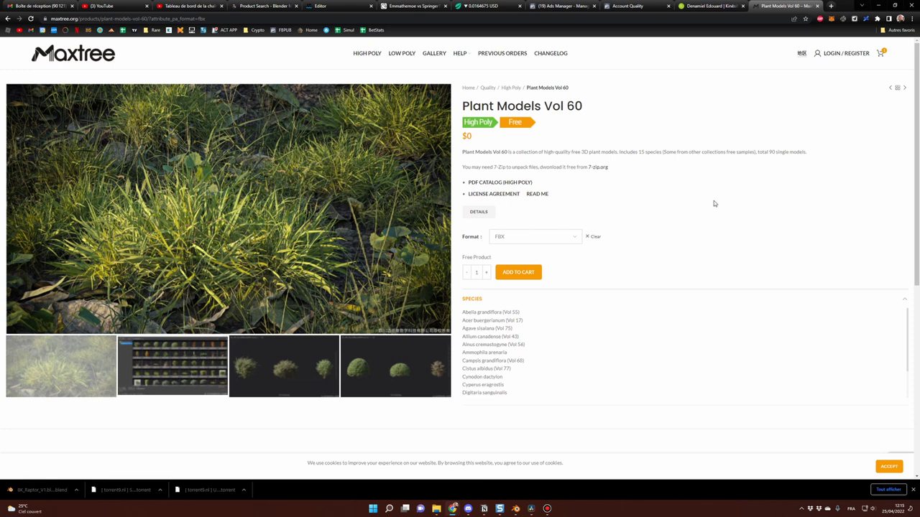
Browse the preview images of the free Plant Models Vol 60 collection on Maxtree
{"action": "left_click", "coordinate": [437, 236]}
{"action": "left_click", "coordinate": [437, 236]}
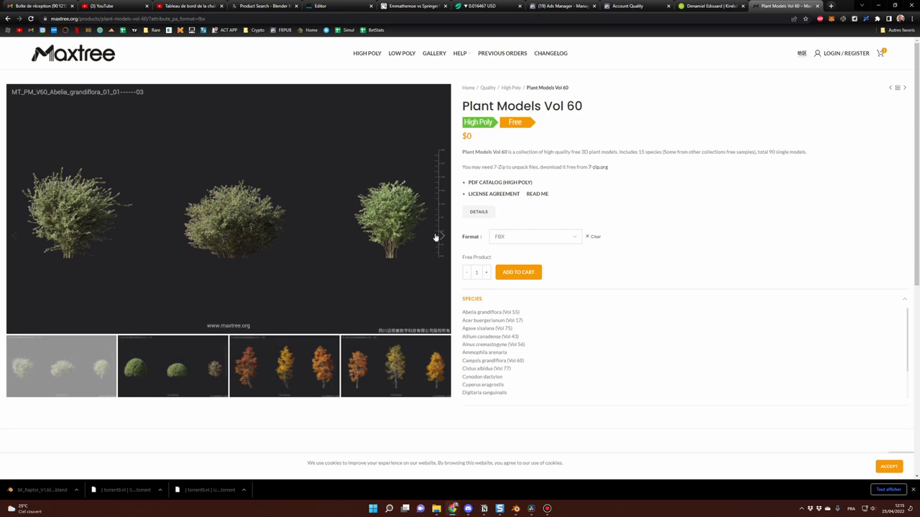
{"action": "left_click", "coordinate": [437, 236]}
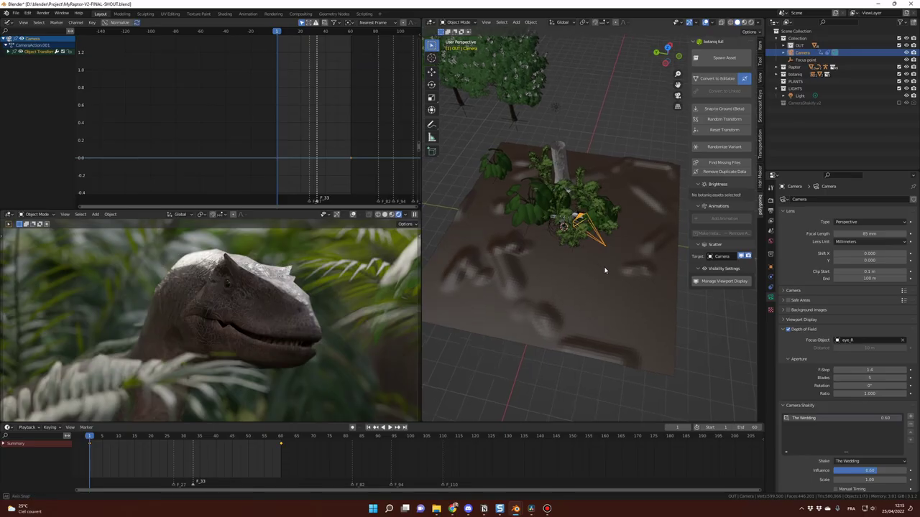
Switch back to Blender, select the ground plane, and examine how the plants surround the raptor on the terrain
{"action": "scroll", "coordinate": [558, 272], "scroll_direction": "up", "scroll_amount": 3}
{"action": "left_click", "coordinate": [579, 169]}
{"action": "middle_click_drag", "start_coordinate": [579, 169], "coordinate": [567, 195]}
{"action": "middle_click_drag", "start_coordinate": [542, 241], "coordinate": [576, 194]}
{"action": "scroll", "coordinate": [578, 199], "scroll_direction": "down", "scroll_amount": 3}
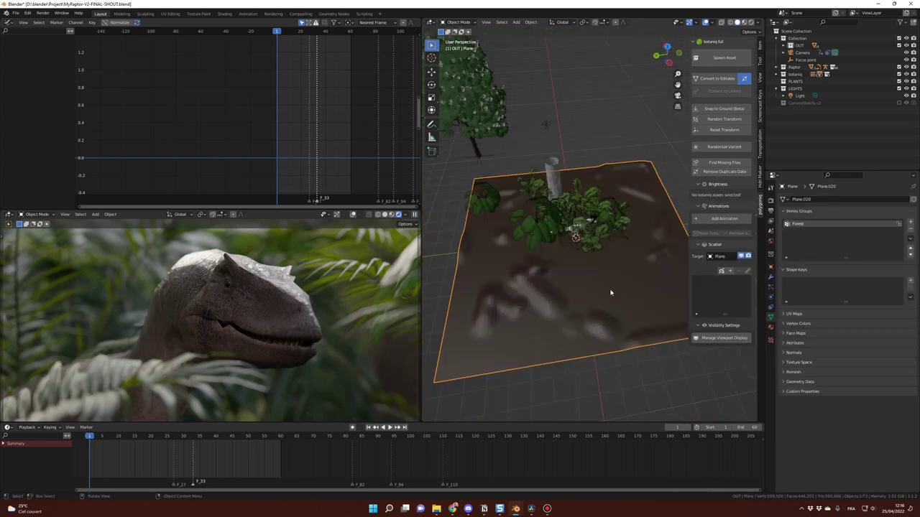
{"action": "middle_click_drag", "start_coordinate": [611, 293], "coordinate": [479, 263]}
{"action": "scroll", "coordinate": [596, 278], "scroll_direction": "down", "scroll_amount": 2}
{"action": "scroll", "coordinate": [556, 335], "scroll_direction": "up", "scroll_amount": 3}
{"action": "middle_click_drag", "start_coordinate": [556, 336], "coordinate": [568, 322]}
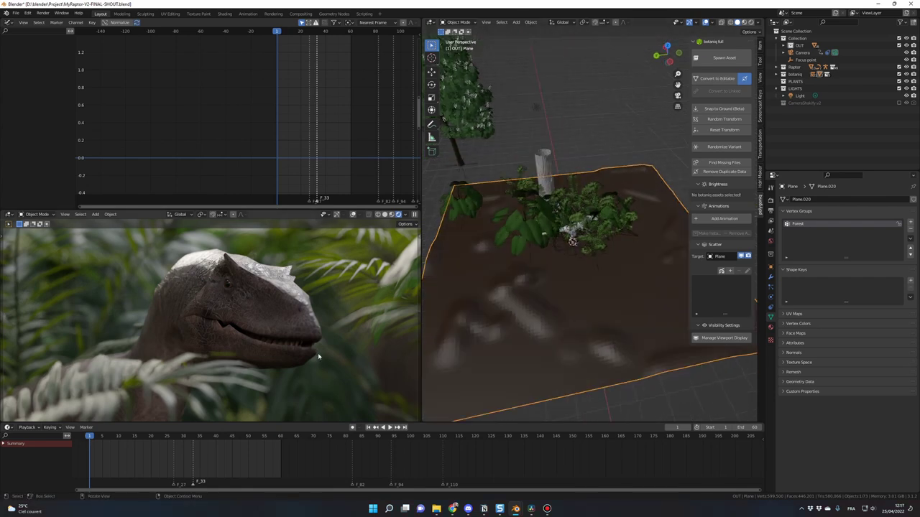
{"action": "scroll", "coordinate": [511, 268], "scroll_direction": "down", "scroll_amount": 4}
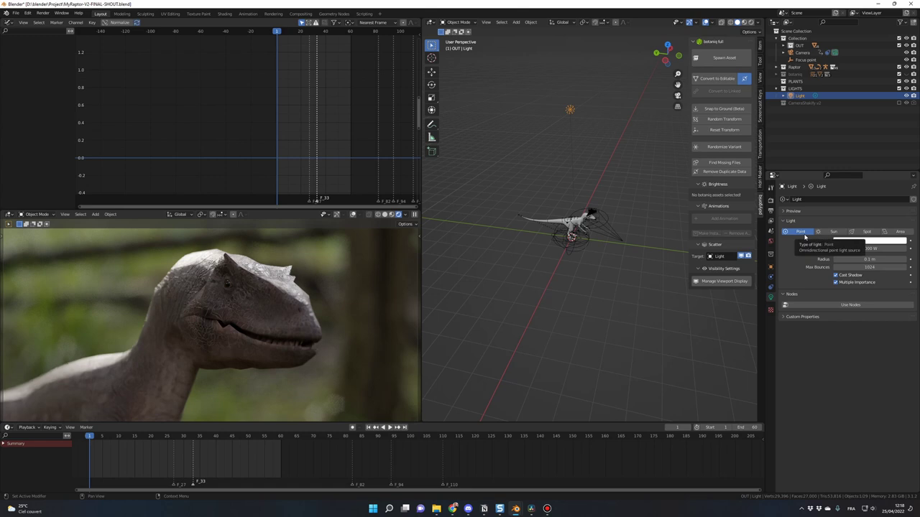
Examine the point light's power, its placement above the raptor, and its location and rotation values
{"action": "left_click_drag", "start_coordinate": [869, 249], "coordinate": [895, 249]}
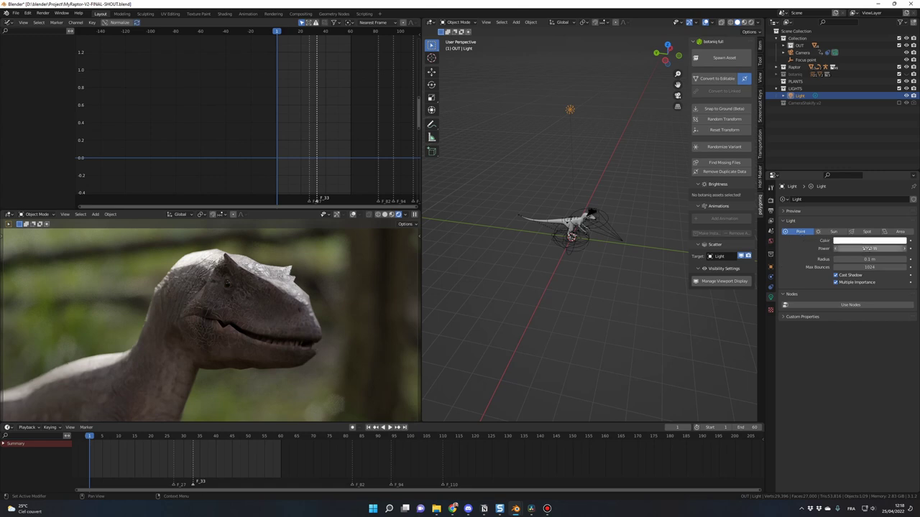
{"action": "middle_click_drag", "start_coordinate": [622, 253], "coordinate": [636, 255]}
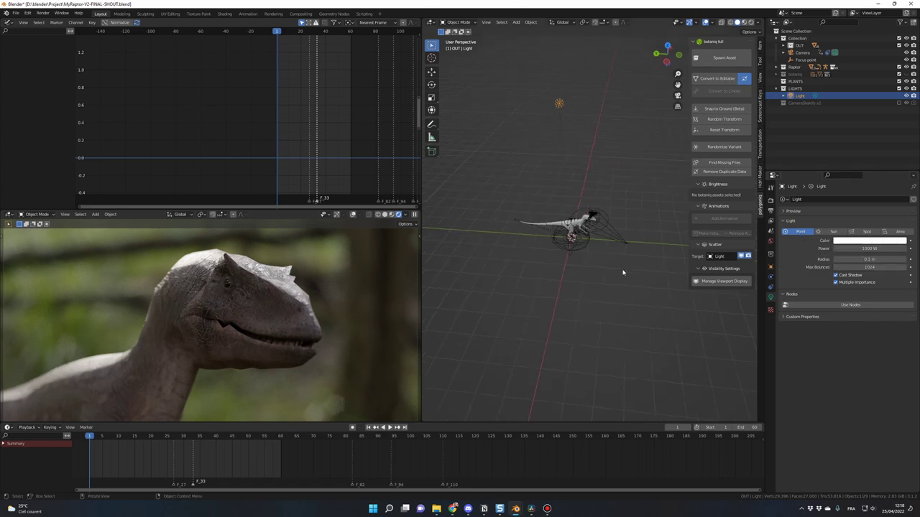
{"action": "scroll", "coordinate": [622, 268], "scroll_direction": "up", "scroll_amount": 2}
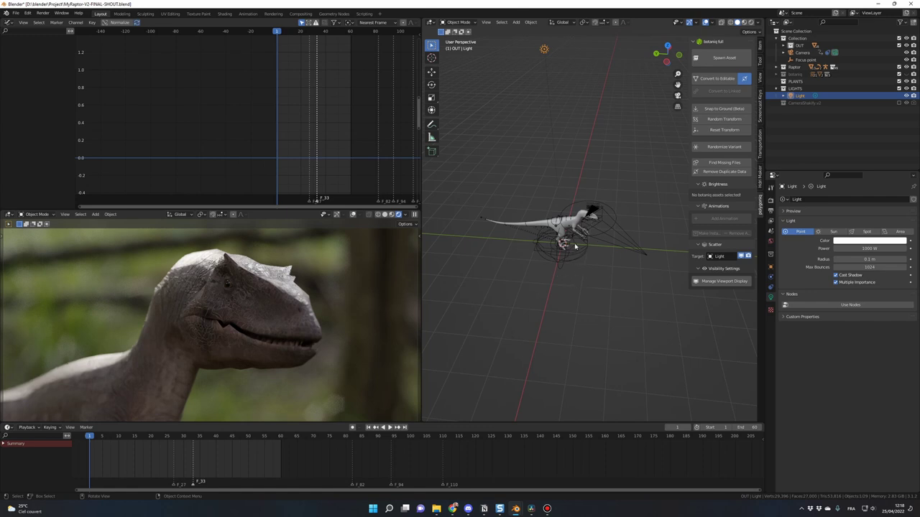
{"action": "middle_click_drag", "start_coordinate": [599, 277], "coordinate": [594, 277]}
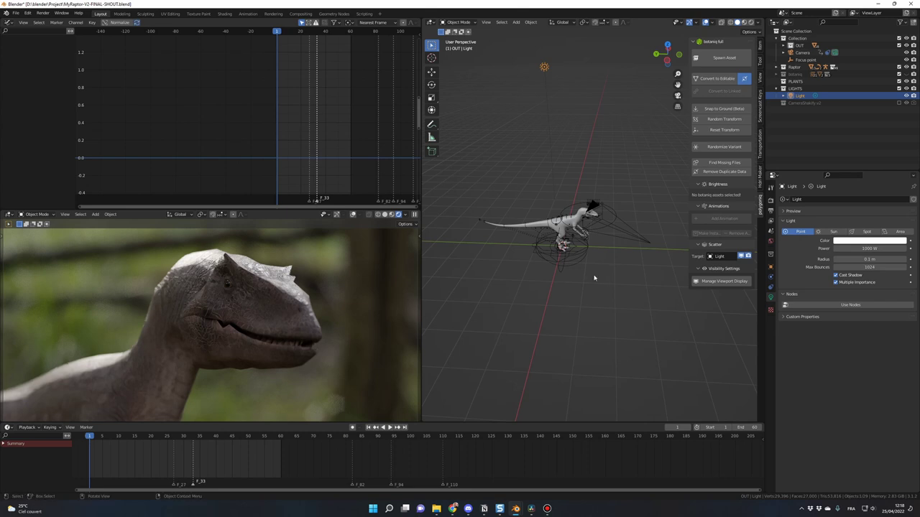
{"action": "left_click", "coordinate": [761, 46]}
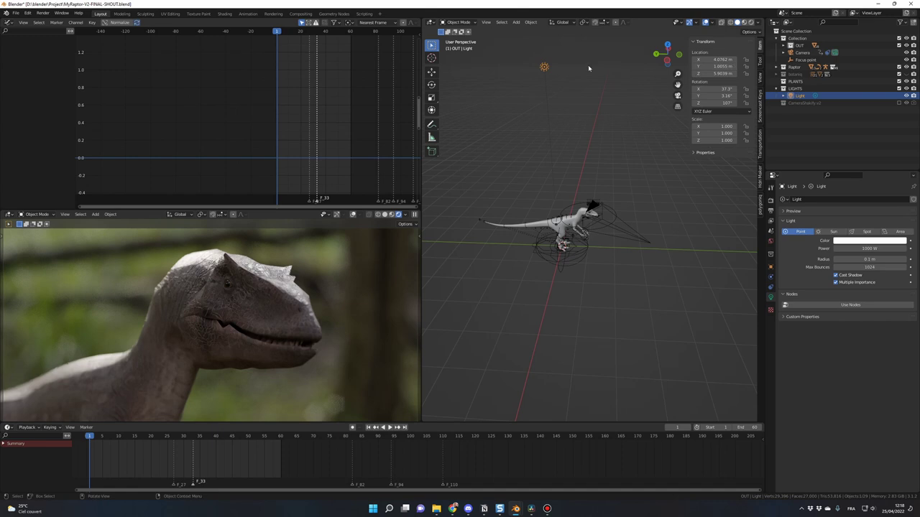
{"action": "middle_click_drag", "start_coordinate": [573, 93], "coordinate": [595, 121]}
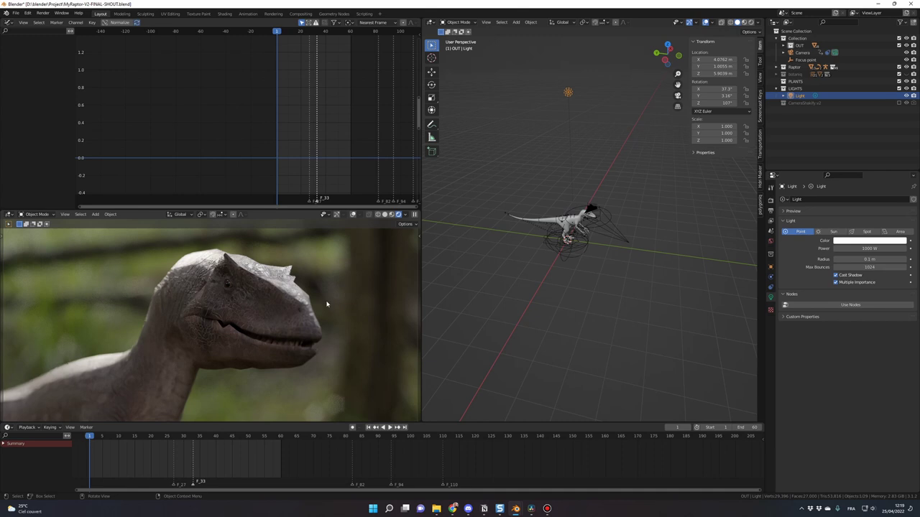
Examine the Cycles render settings for sampling and denoising
{"action": "left_click", "coordinate": [770, 202]}
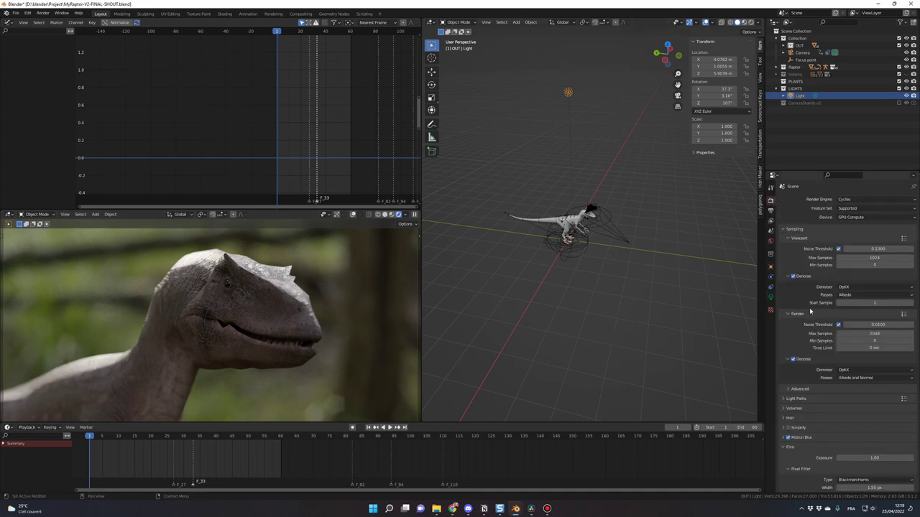
{"action": "scroll", "coordinate": [811, 311], "scroll_direction": "down", "scroll_amount": 5}
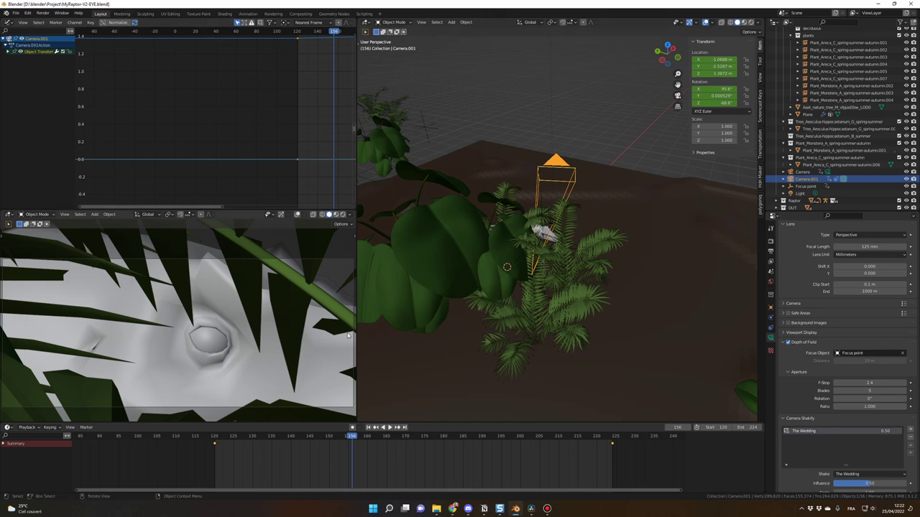
In MyRaptor-V2-EYE.blend, select the areca palm near the camera, examine the plant layout from several angles, and move to the shot's start
{"action": "scroll", "coordinate": [544, 322], "scroll_direction": "down", "scroll_amount": 2}
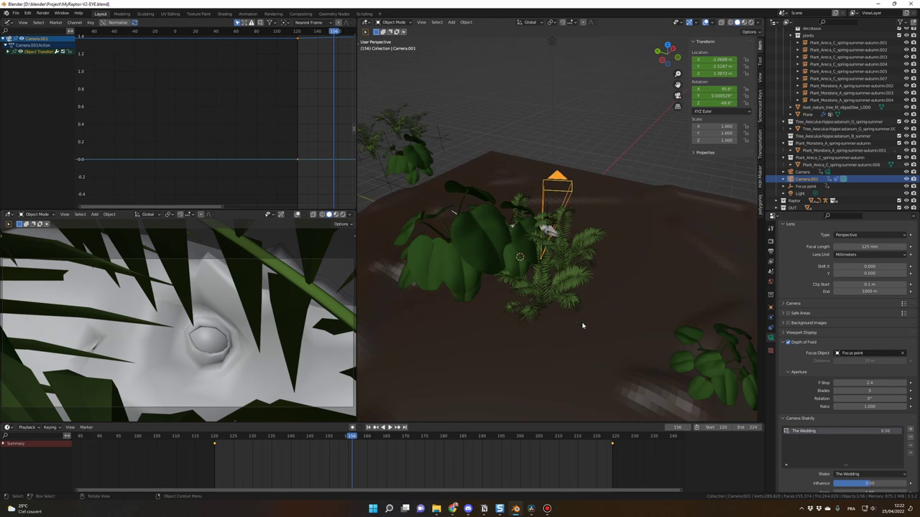
{"action": "left_click", "coordinate": [560, 278]}
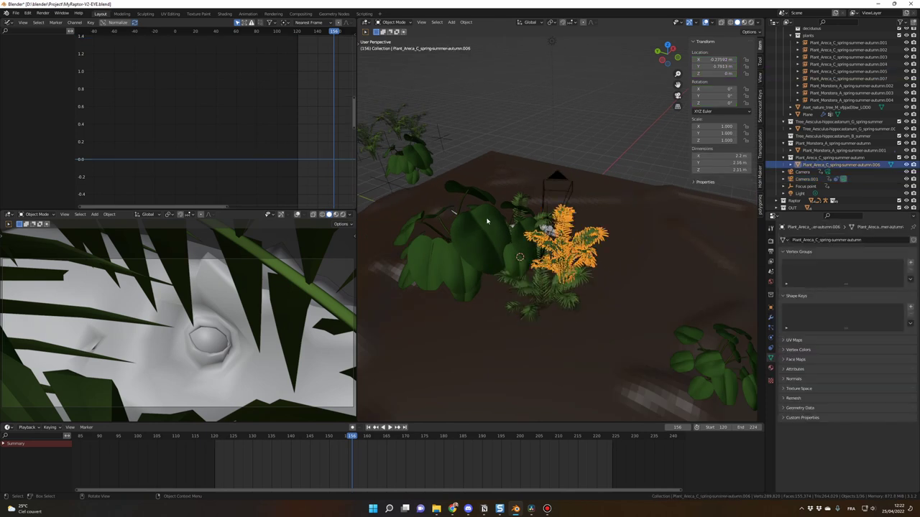
{"action": "middle_click_drag", "start_coordinate": [526, 311], "coordinate": [564, 324]}
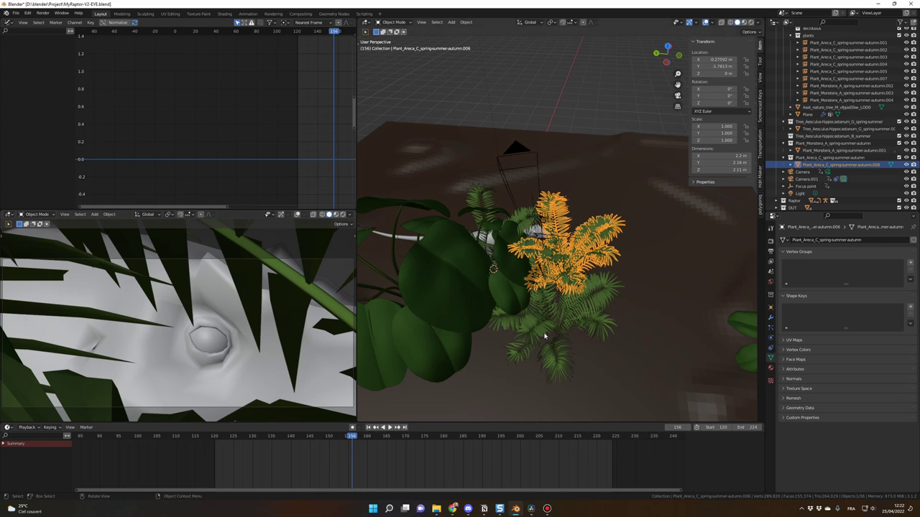
{"action": "mouse_move", "coordinate": [532, 335]}
{"action": "middle_mouse_down"}
{"action": "mouse_move", "coordinate": [464, 336]}
{"action": "mouse_move", "coordinate": [532, 343]}
{"action": "middle_mouse_up"}
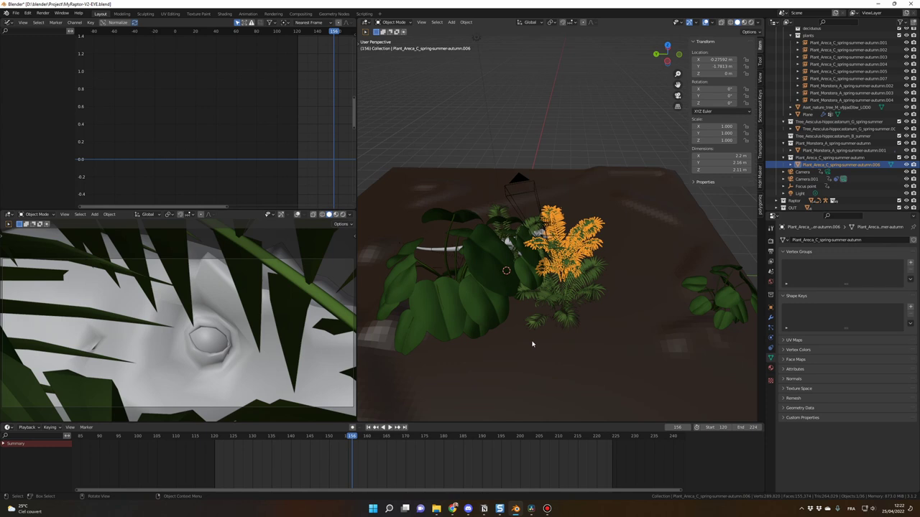
{"action": "middle_click_drag", "start_coordinate": [448, 318], "coordinate": [487, 245]}
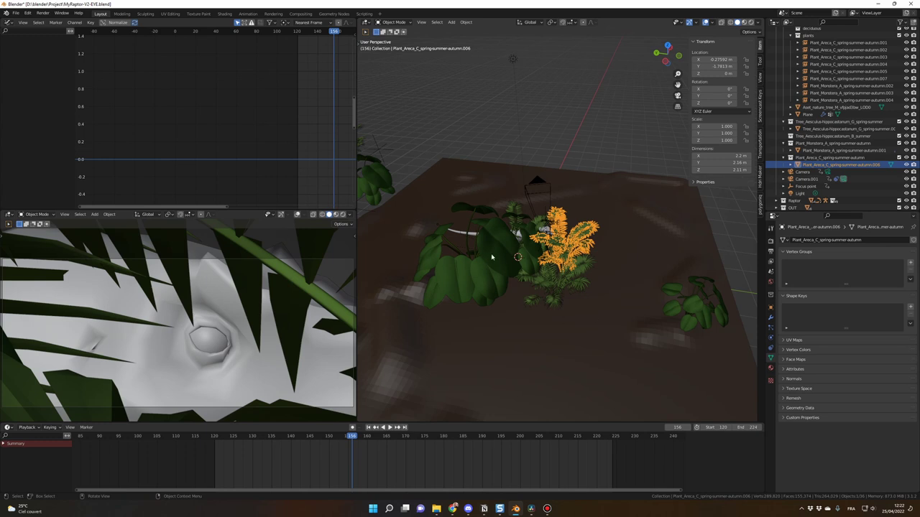
{"action": "scroll", "coordinate": [531, 261], "scroll_direction": "down", "scroll_amount": 2}
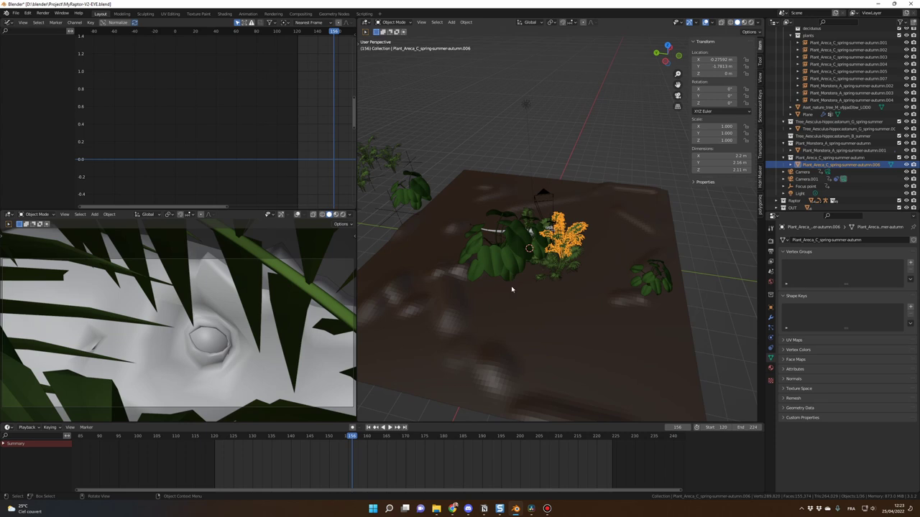
{"action": "scroll", "coordinate": [550, 299], "scroll_direction": "up", "scroll_amount": 2}
{"action": "left_click", "coordinate": [218, 437]}
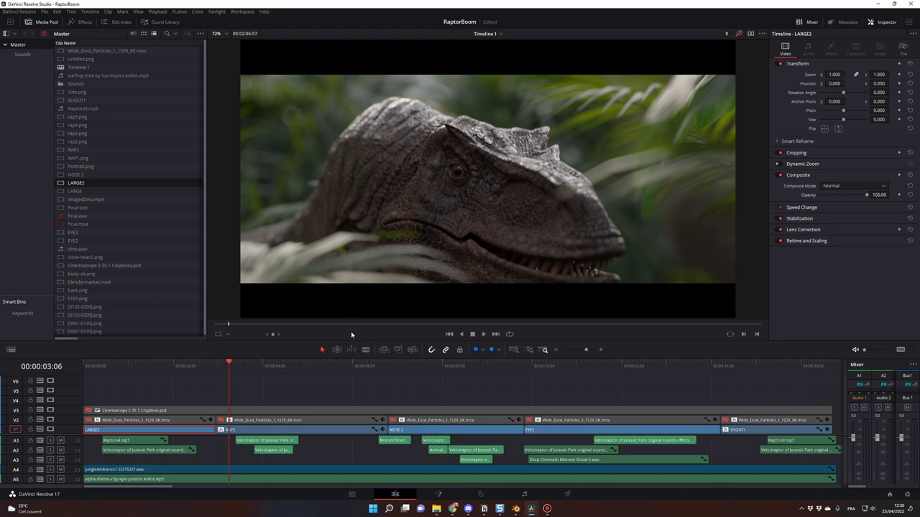
Switch to DaVinci Resolve and play the RaptorBoom timeline from around the start of the RAP2 clip
{"action": "key", "text": "space"}
{"action": "left_click", "coordinate": [223, 367]}
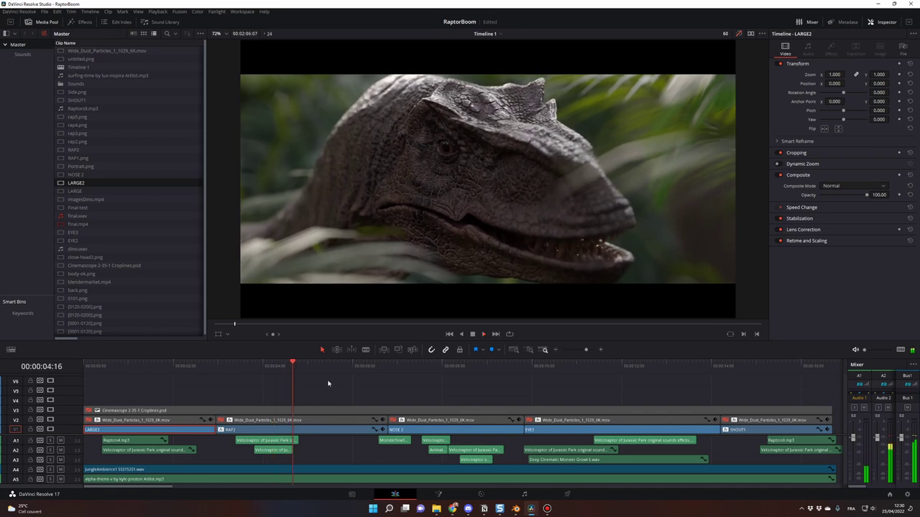
{"action": "key", "text": "space"}
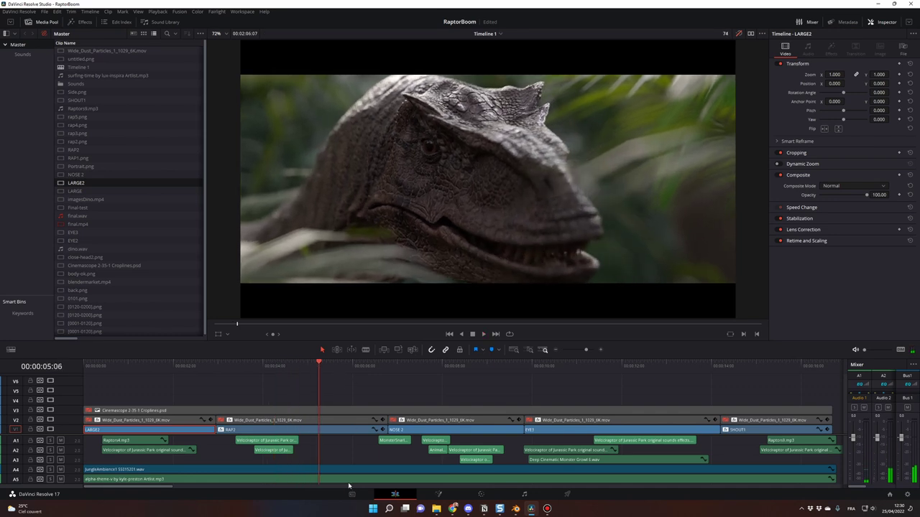
Switch to the Media page and check the Sequence option of the media storage's frame display mode
{"action": "left_click", "coordinate": [352, 494]}
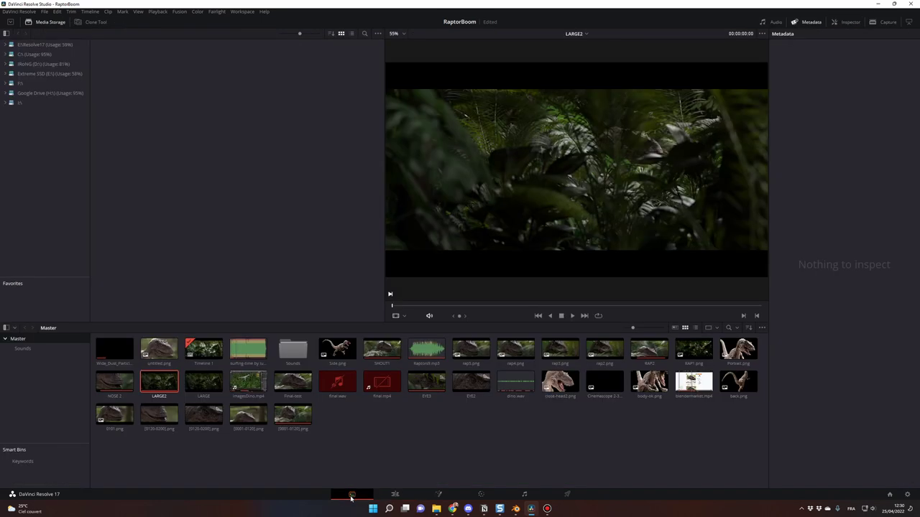
{"action": "left_click", "coordinate": [377, 34]}
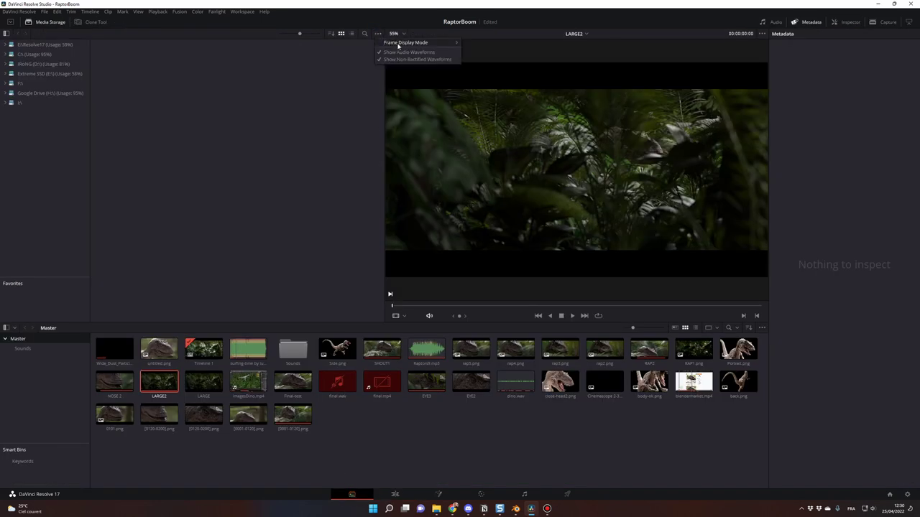
{"action": "mouse_move", "coordinate": [399, 44]}
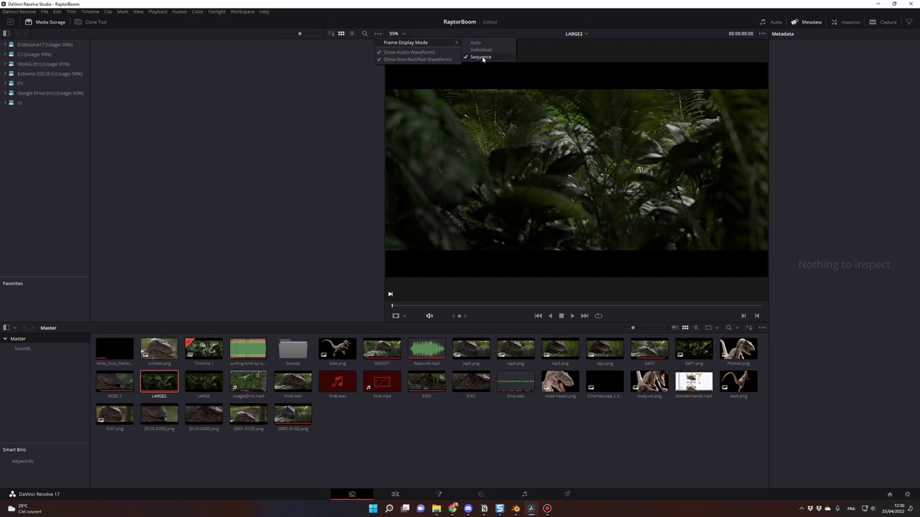
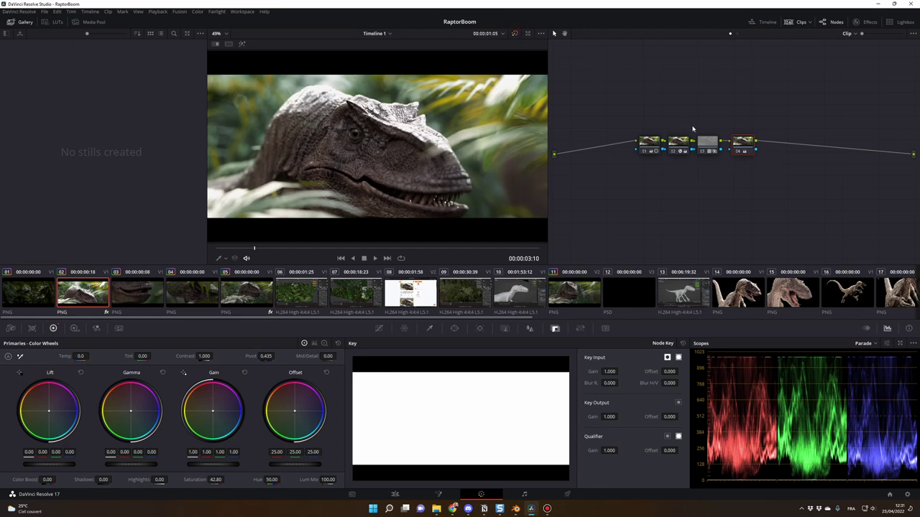
Disable all four grading nodes of the RAP2 clip at once
{"action": "left_click_drag", "start_coordinate": [621, 108], "coordinate": [766, 195]}
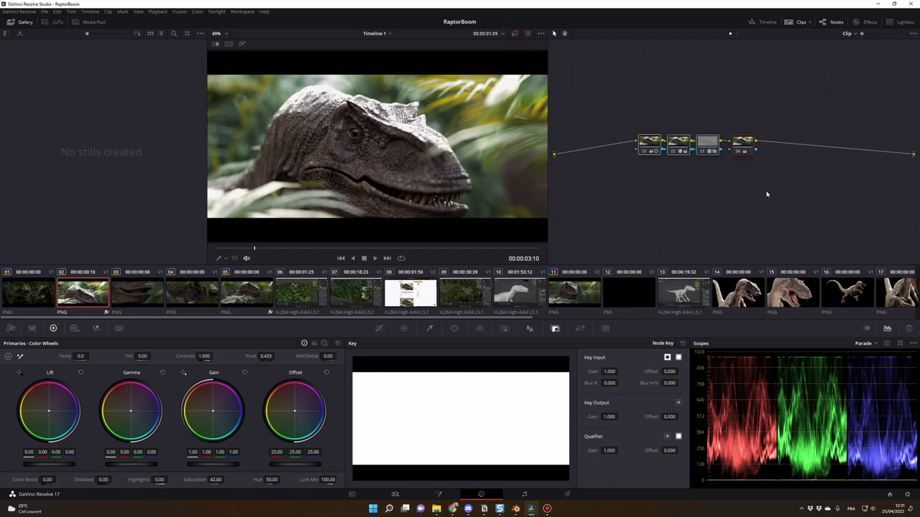
{"action": "key", "text": "ctrl+d"}
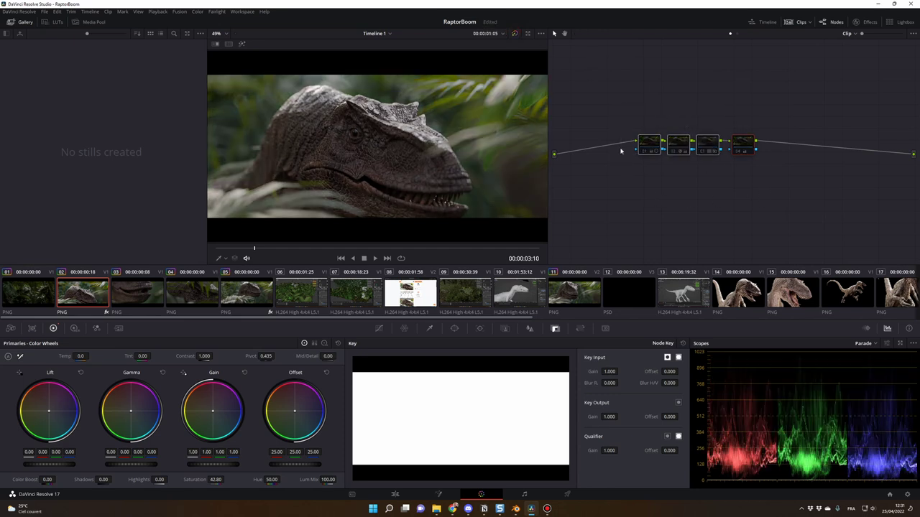
{"action": "left_click", "coordinate": [604, 95]}
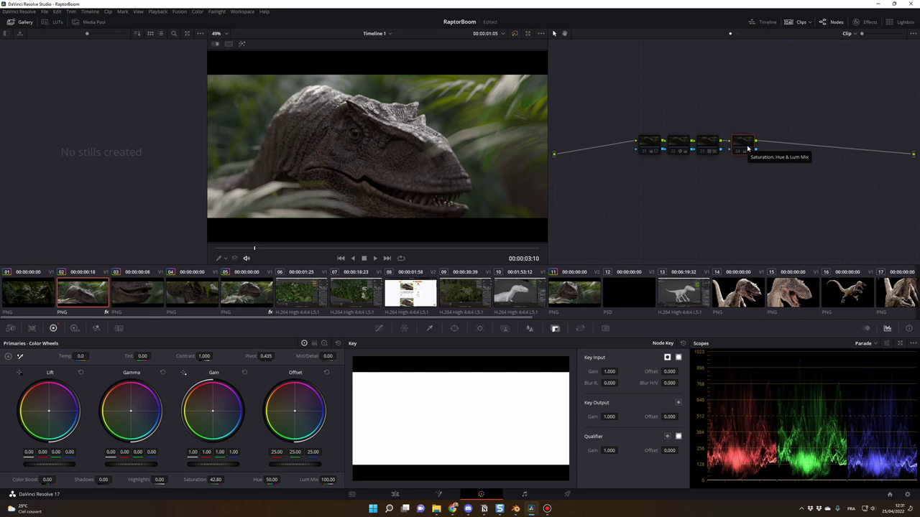
Try adding a serial node after the fourth node, undo it, and look through the available node commands
{"action": "key", "text": "alt+s"}
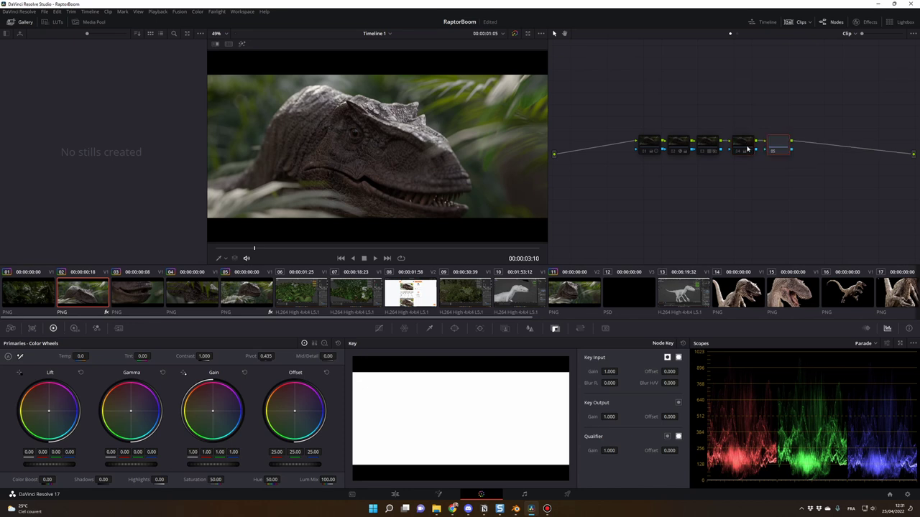
{"action": "key", "text": "ctrl+z"}
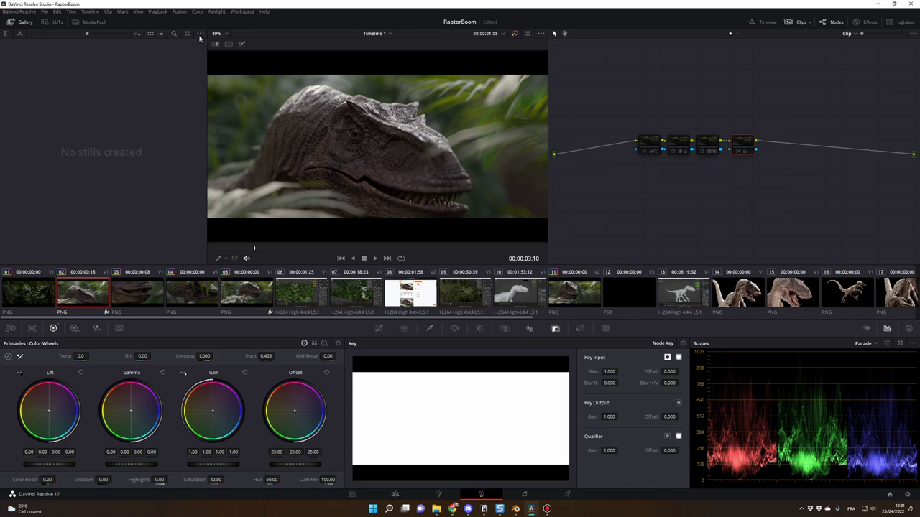
{"action": "left_click", "coordinate": [198, 11]}
{"action": "mouse_move", "coordinate": [205, 20]}
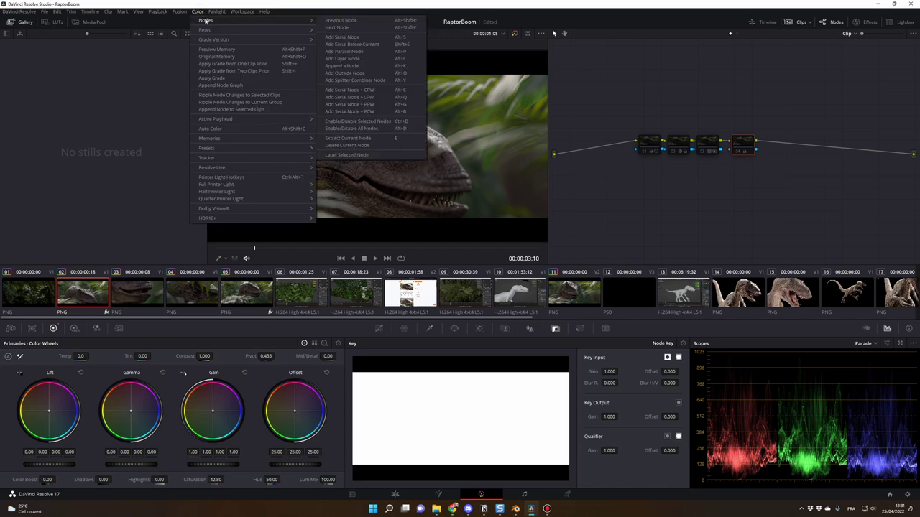
{"action": "left_click", "coordinate": [660, 200]}
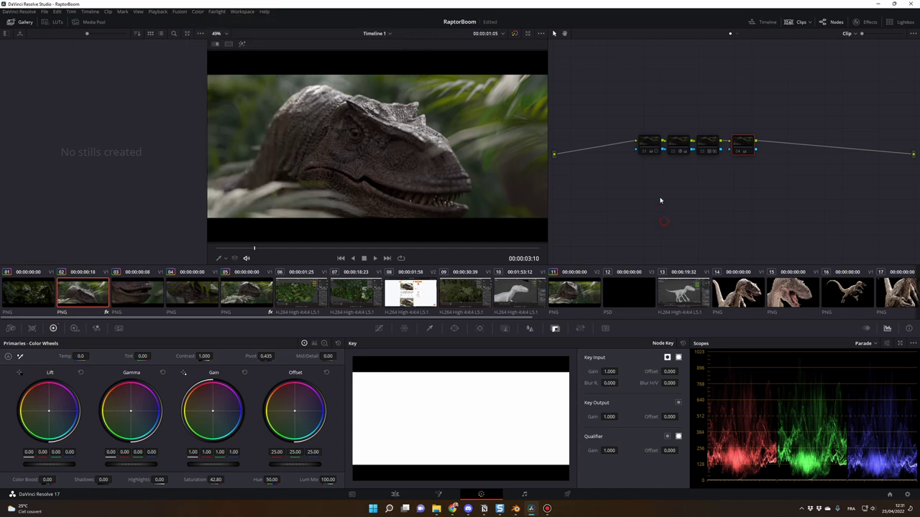
Enable the first correction node, enlarge the viewer, and compare the shot with and without the node
{"action": "left_click", "coordinate": [651, 141]}
{"action": "key", "text": "ctrl+d"}
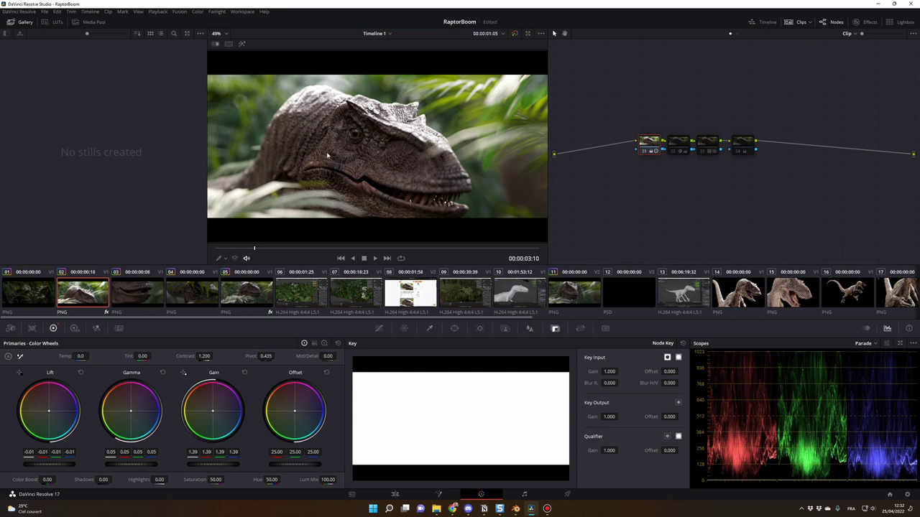
{"action": "key", "text": "alt+f"}
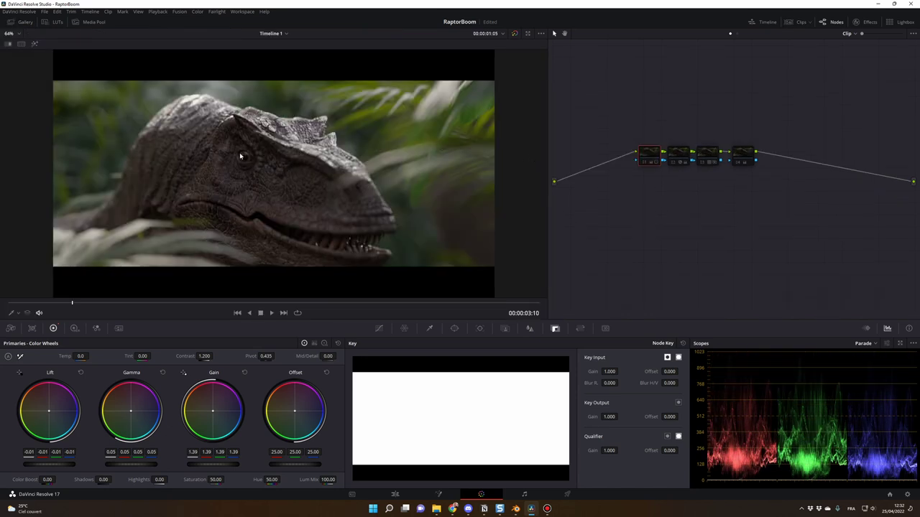
{"action": "key", "text": "ctrl+d"}
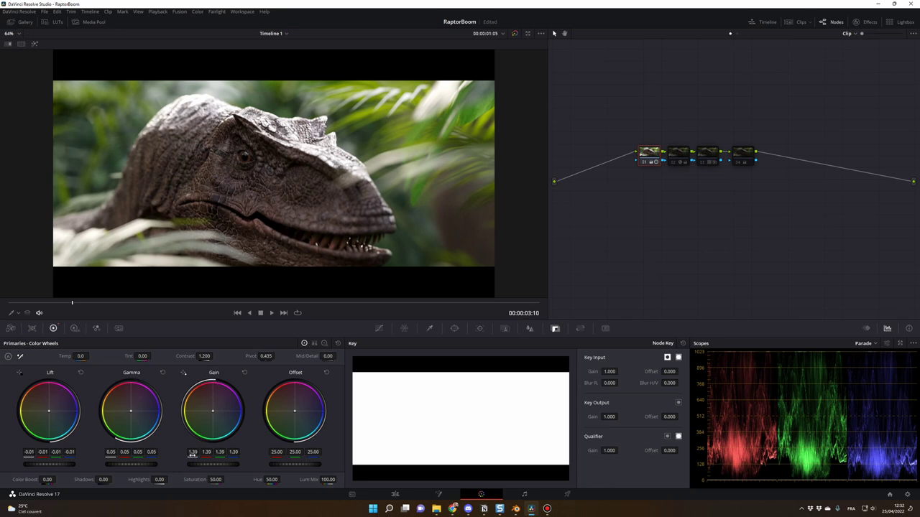
Enable the second node, check its FilmConvert Nitrate settings, and compare the shot with and without it
{"action": "left_click", "coordinate": [679, 155]}
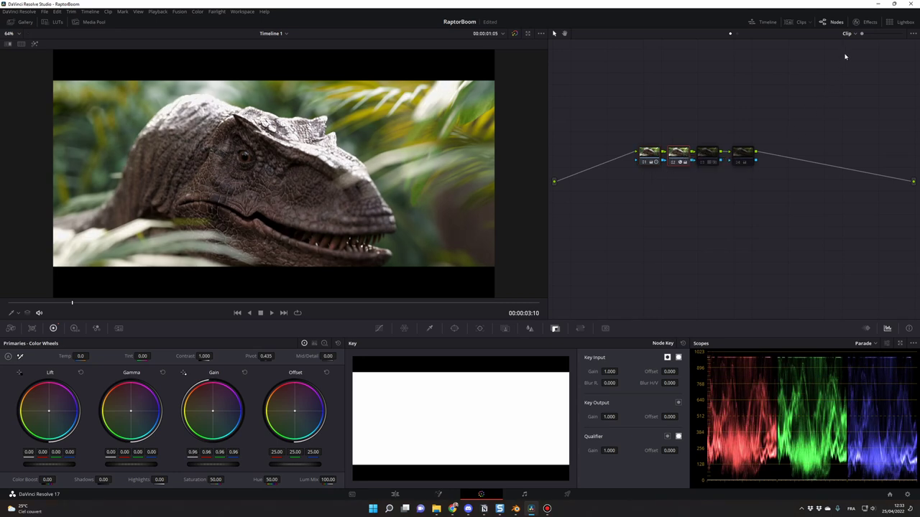
{"action": "left_click", "coordinate": [869, 22]}
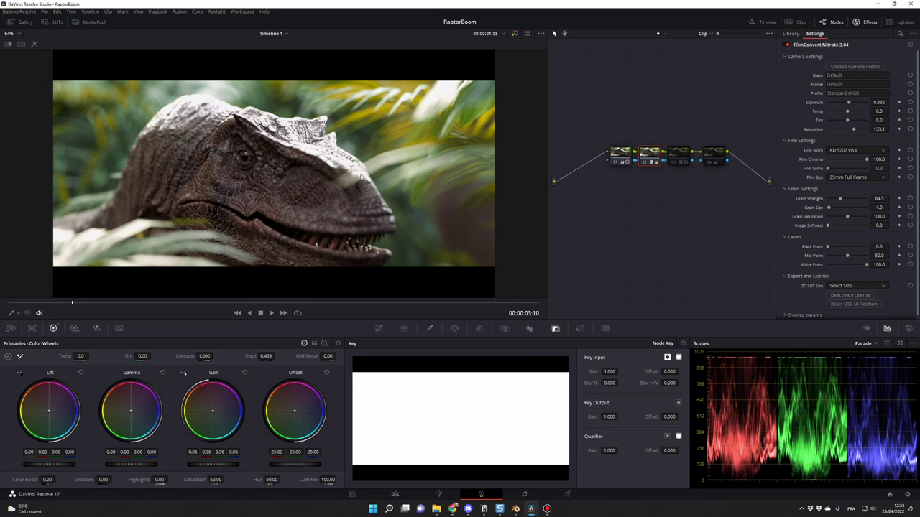
{"action": "key", "text": "ctrl+d"}
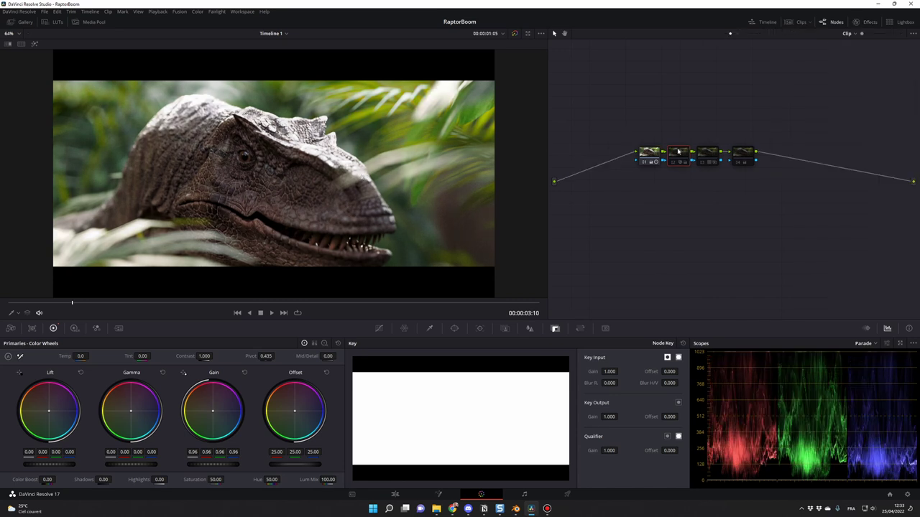
{"action": "key", "text": "ctrl+d"}
{"action": "key", "text": "ctrl+d"}
{"action": "key", "text": "ctrl+d"}
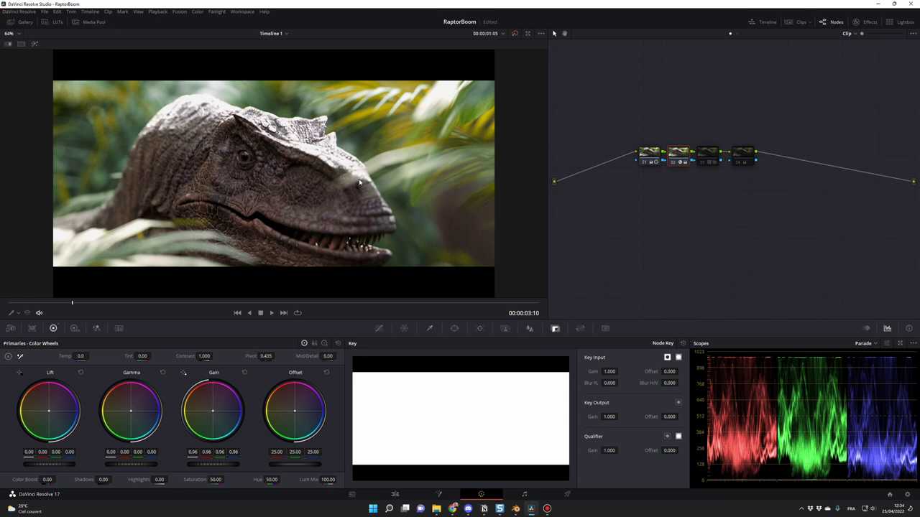
Enable the third node, which holds the LUT, and toggle it to compare its effect on the shot
{"action": "left_click", "coordinate": [709, 153]}
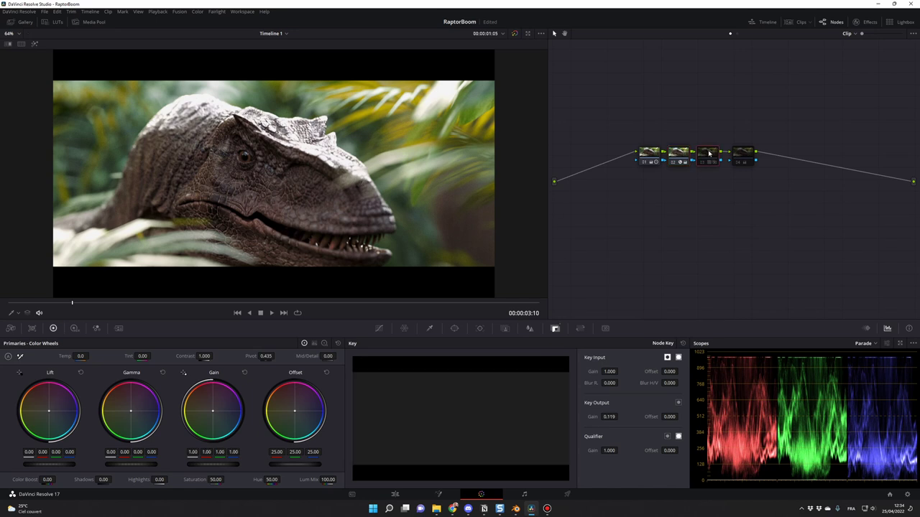
{"action": "key", "text": "ctrl+d"}
{"action": "key", "text": "ctrl+d"}
{"action": "key", "text": "ctrl+d"}
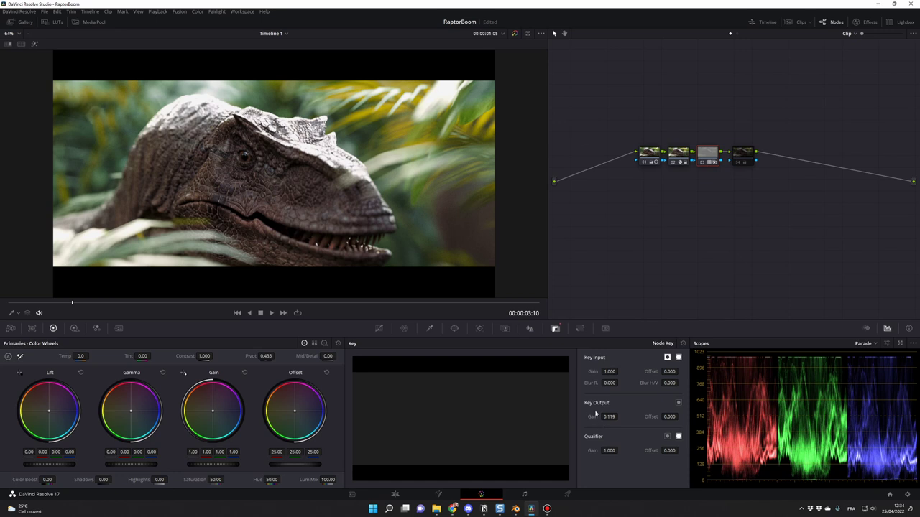
Set the LUT node's key output gain to 1 to view the LUT at full strength
{"action": "left_click", "coordinate": [606, 417]}
{"action": "type", "text": "1"}
{"action": "key", "text": "Return"}
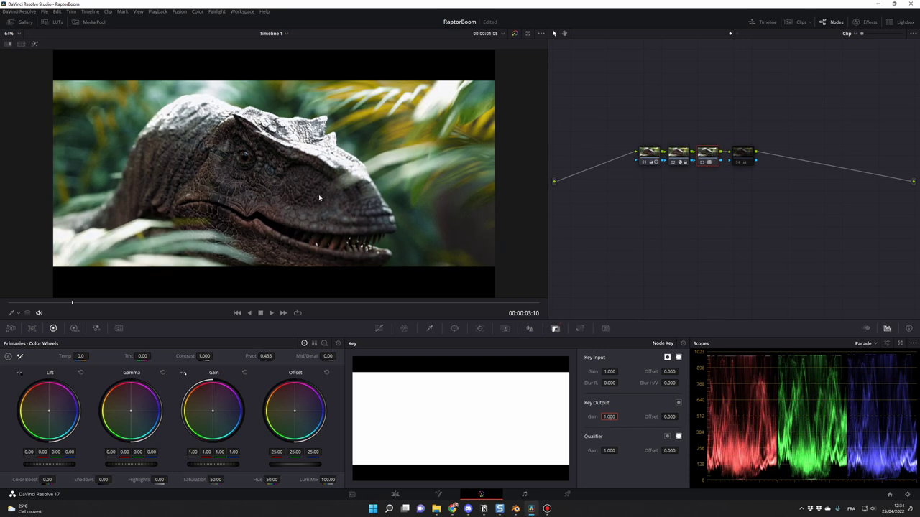
Set the LUT node's key output gain to 0.119
{"action": "left_click", "coordinate": [707, 156]}
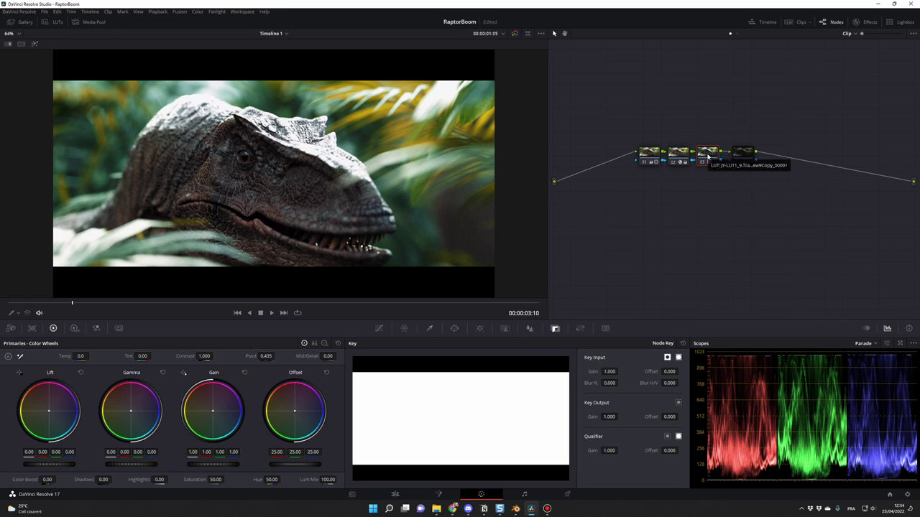
{"action": "left_click", "coordinate": [609, 416]}
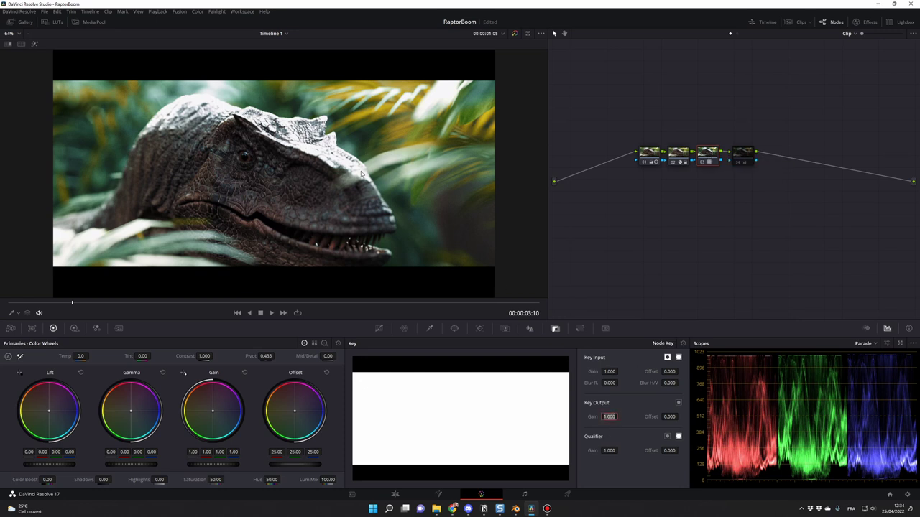
{"action": "type", "text": "0.119"}
{"action": "key", "text": "Return"}
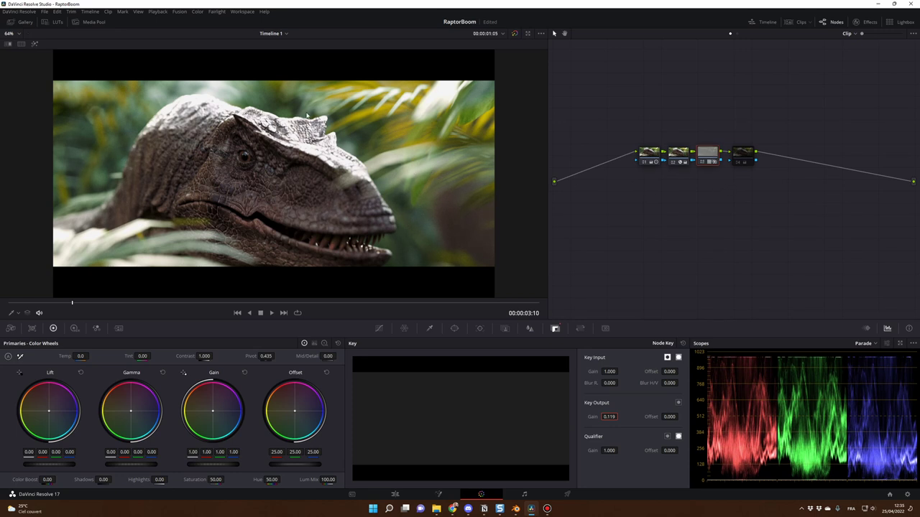
Enable the fourth node with the saturation adjustment, review the first node's values, and compare the shot with and without the fourth
{"action": "left_click", "coordinate": [745, 154]}
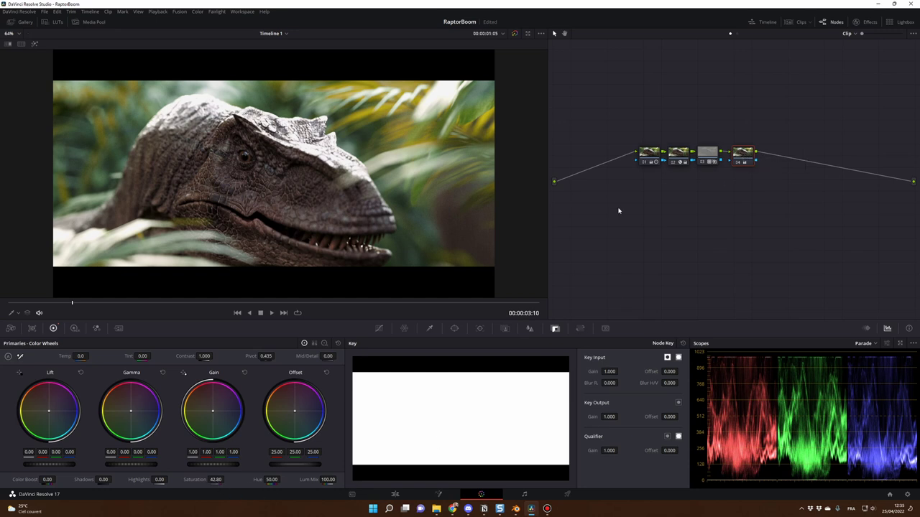
{"action": "left_click", "coordinate": [649, 154]}
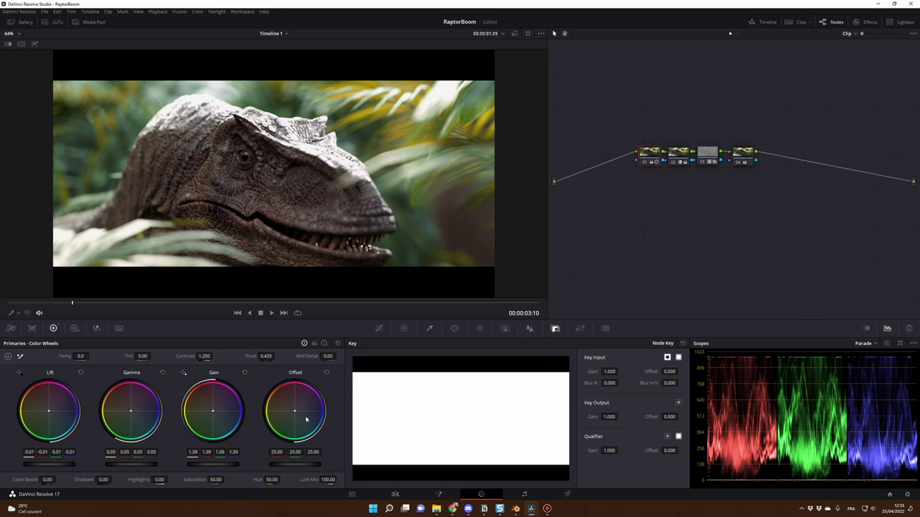
{"action": "left_click", "coordinate": [742, 154]}
{"action": "key", "text": "ctrl+d"}
{"action": "key", "text": "ctrl+d"}
{"action": "key", "text": "ctrl+d"}
{"action": "key", "text": "ctrl+d"}
{"action": "key", "text": "ctrl+d"}
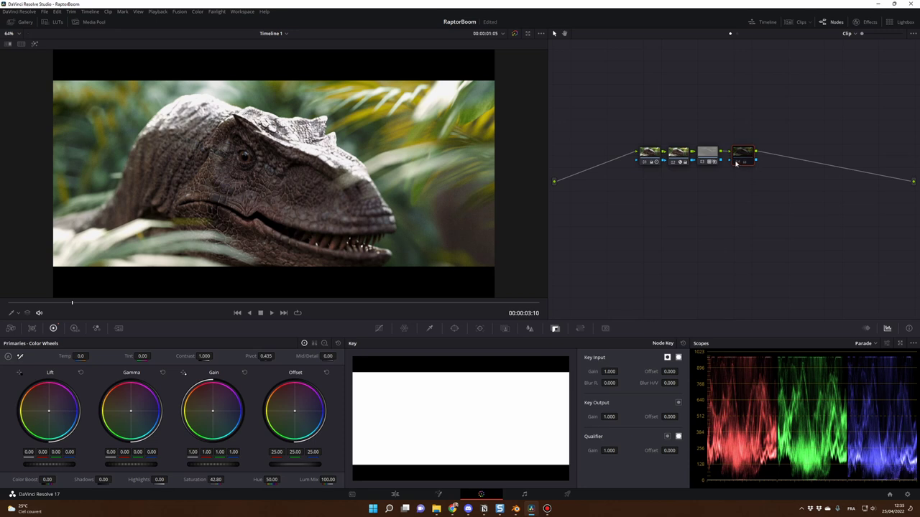
{"action": "key", "text": "ctrl+d"}
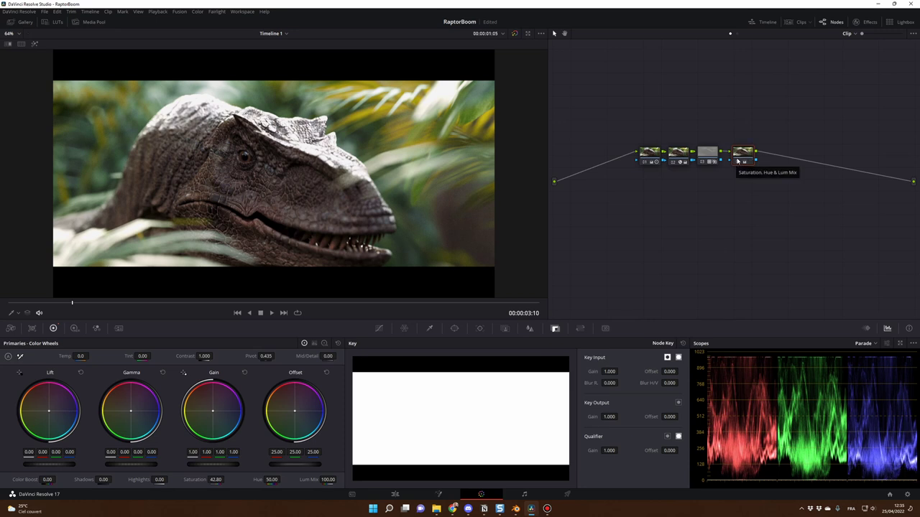
{"action": "key", "text": "ctrl+d"}
{"action": "key", "text": "ctrl+d"}
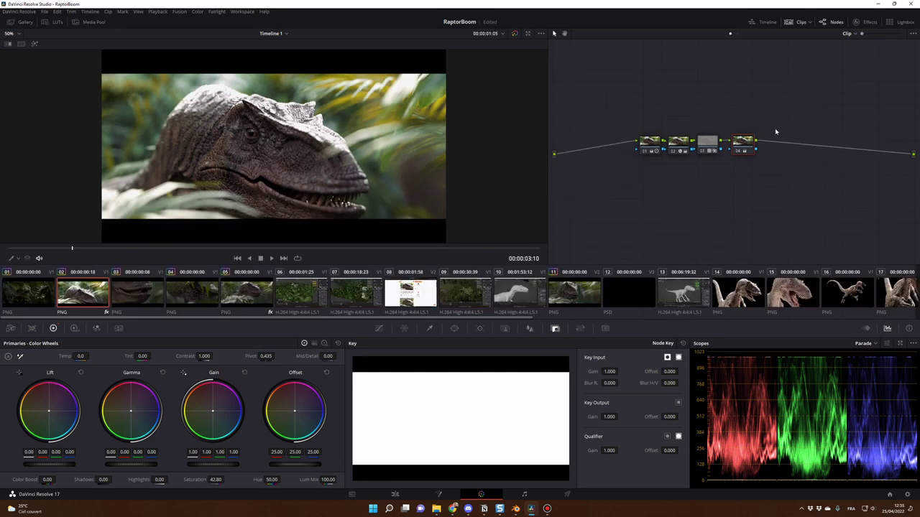
Save the project, switch to the Edit page, and enable the Wide_Dust_Particles clip above RAP2, previewing it over the shot
{"action": "key", "text": "ctrl+s"}
{"action": "left_click", "coordinate": [395, 495]}
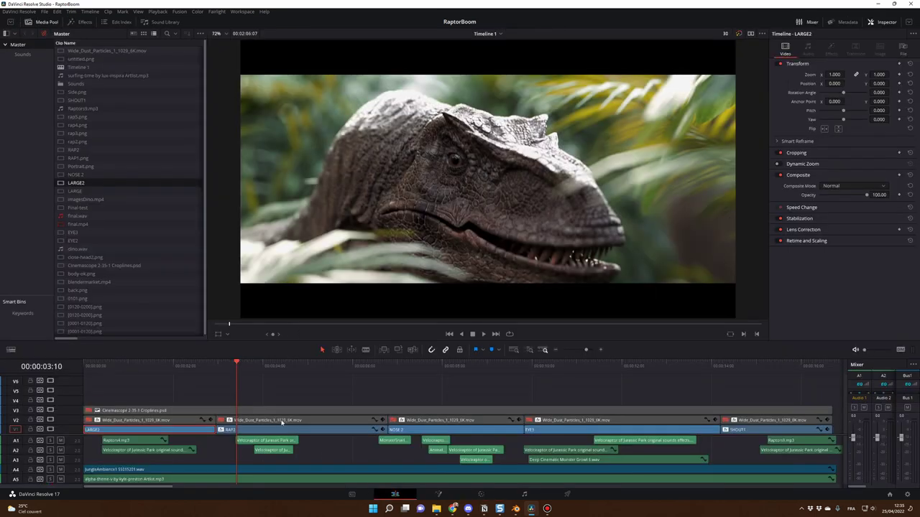
{"action": "left_click", "coordinate": [281, 422]}
{"action": "left_click_drag", "start_coordinate": [239, 367], "coordinate": [253, 366]}
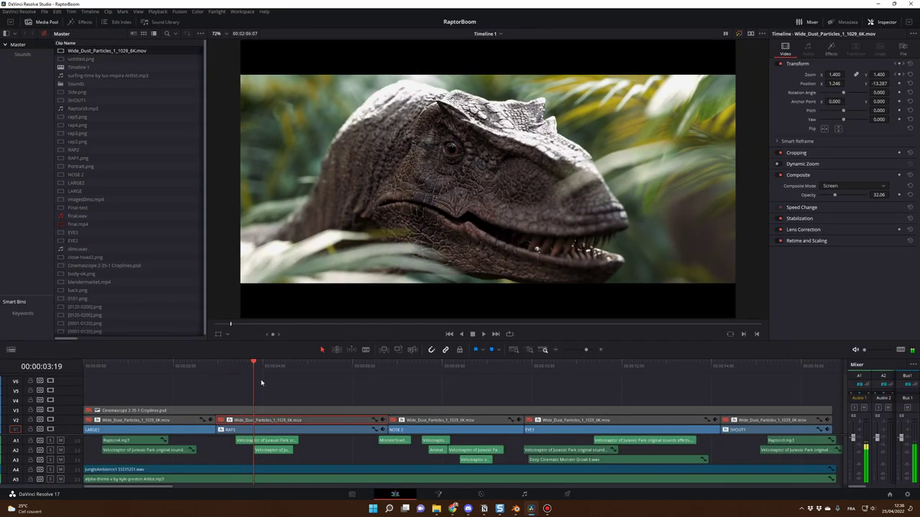
{"action": "key", "text": "space"}
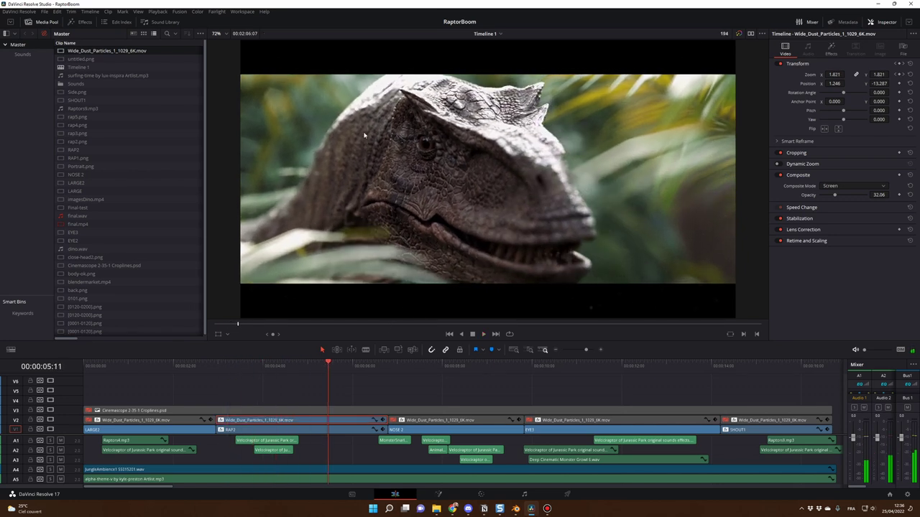
{"action": "key", "text": "space"}
{"action": "left_click", "coordinate": [234, 366]}
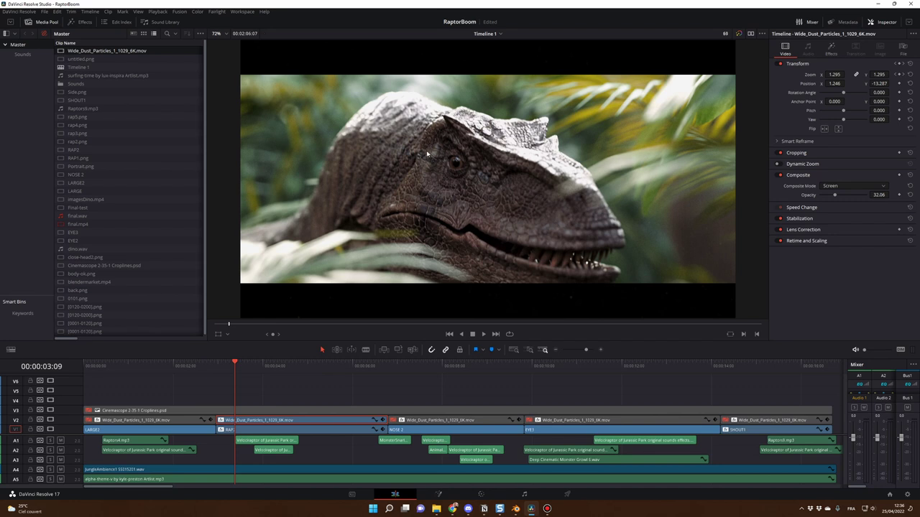
{"action": "left_click", "coordinate": [275, 366]}
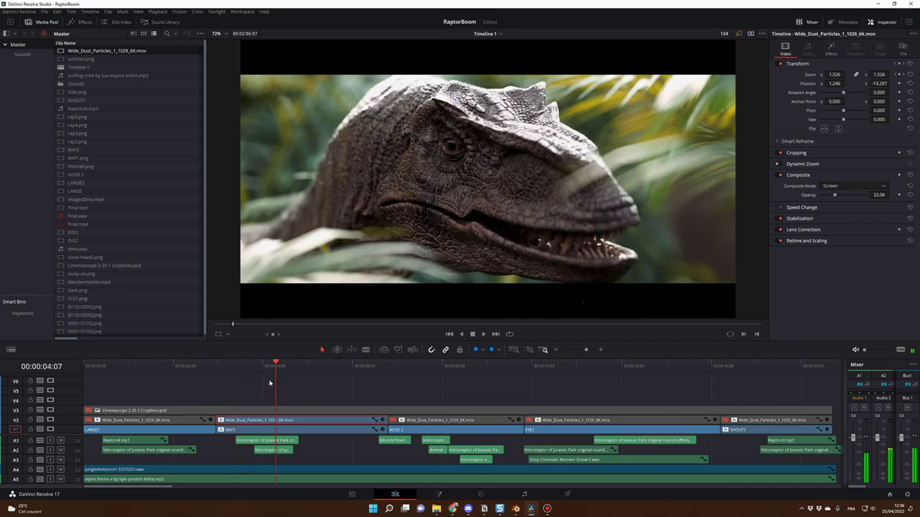
Enable the Cinemascope 2-35-1 Croplines clip above the shots and save the project
{"action": "left_click", "coordinate": [169, 410]}
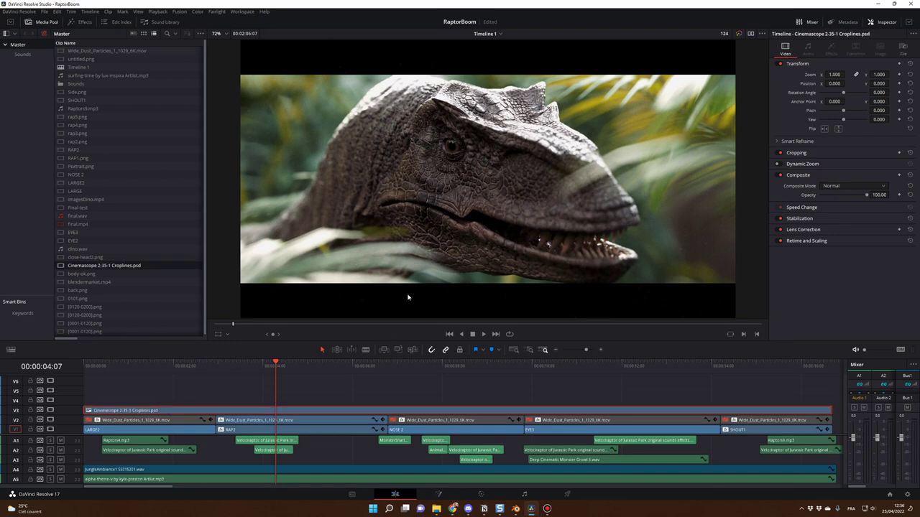
{"action": "key", "text": "ctrl+s"}
Check the dust particles clip above RAP2 and the croplines clip at several points of the shot
{"action": "left_click", "coordinate": [241, 420]}
{"action": "mouse_move", "coordinate": [235, 367]}
{"action": "left_mouse_down"}
{"action": "mouse_move", "coordinate": [226, 367]}
{"action": "mouse_move", "coordinate": [253, 365]}
{"action": "left_mouse_up"}
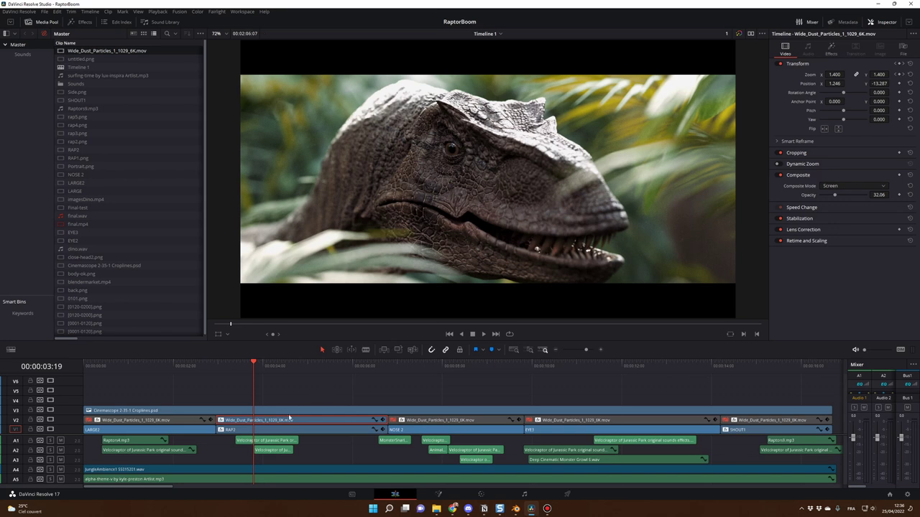
{"action": "left_click", "coordinate": [226, 364]}
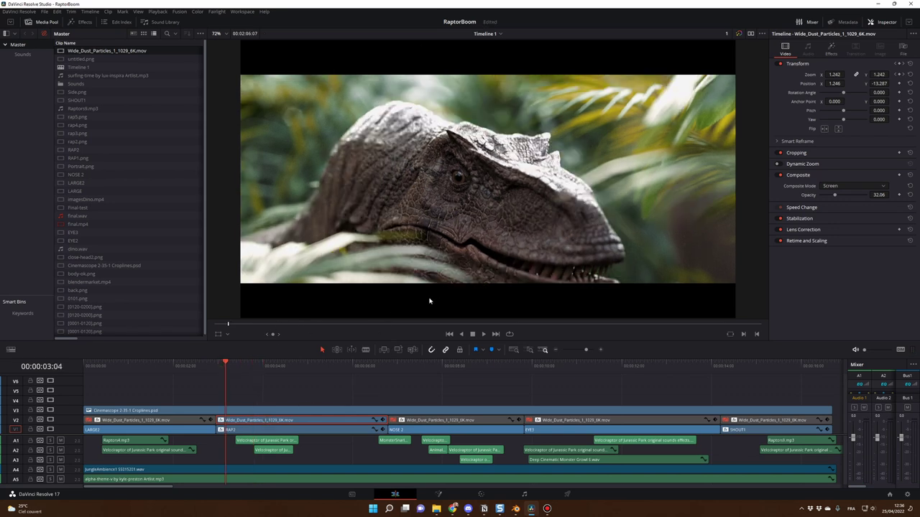
{"action": "left_click", "coordinate": [175, 411]}
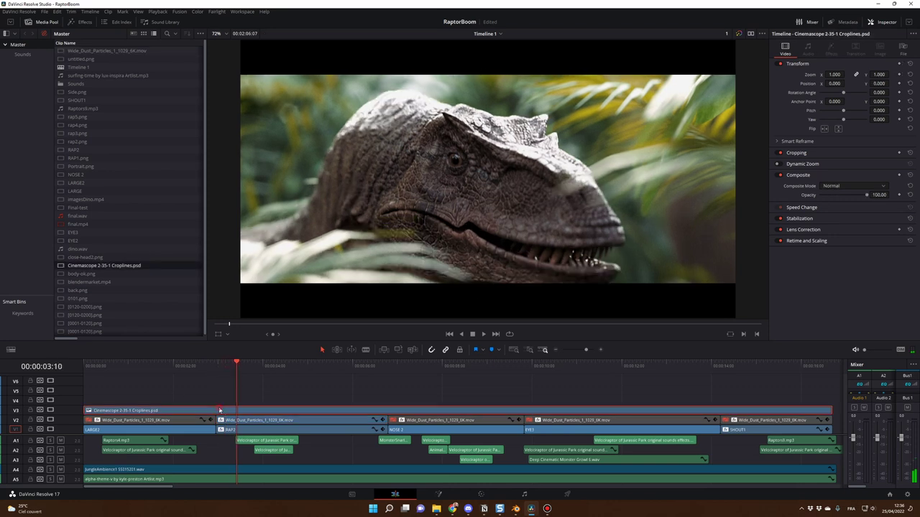
{"action": "key", "text": "Left"}
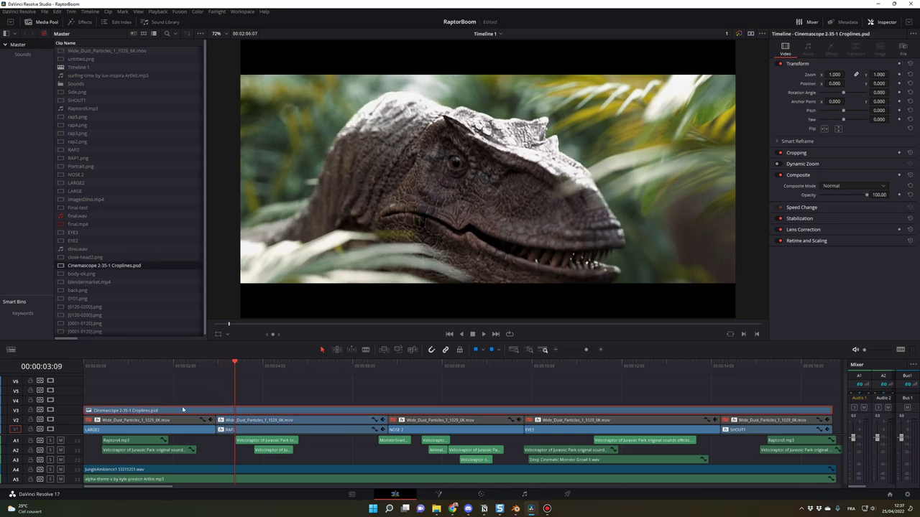
Play the RAP2 shot from near its start and scrub through it to examine its Glow effect
{"action": "left_click", "coordinate": [225, 367]}
{"action": "key", "text": "space"}
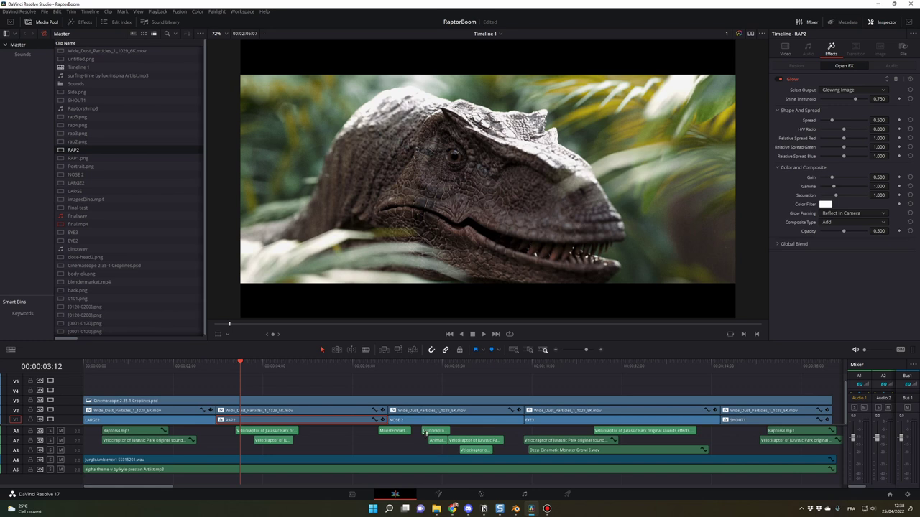
{"action": "left_click_drag", "start_coordinate": [201, 366], "coordinate": [223, 363]}
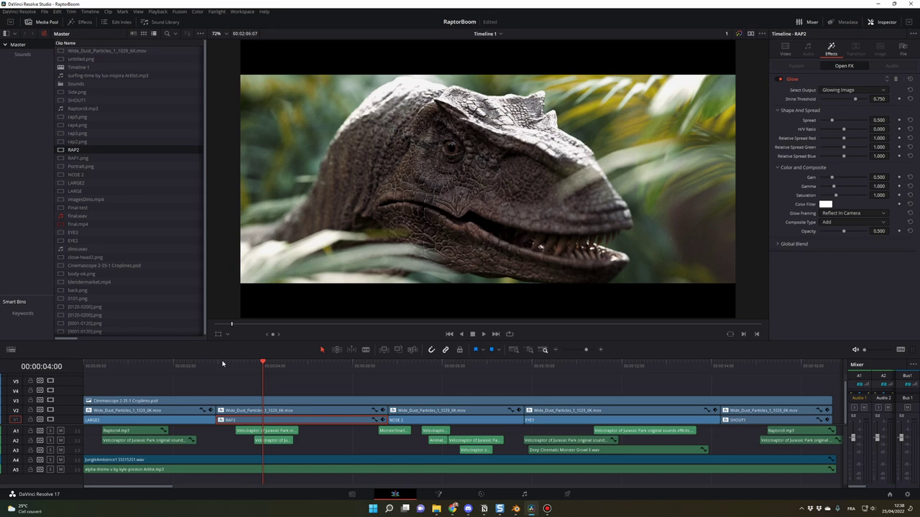
{"action": "left_click", "coordinate": [241, 367]}
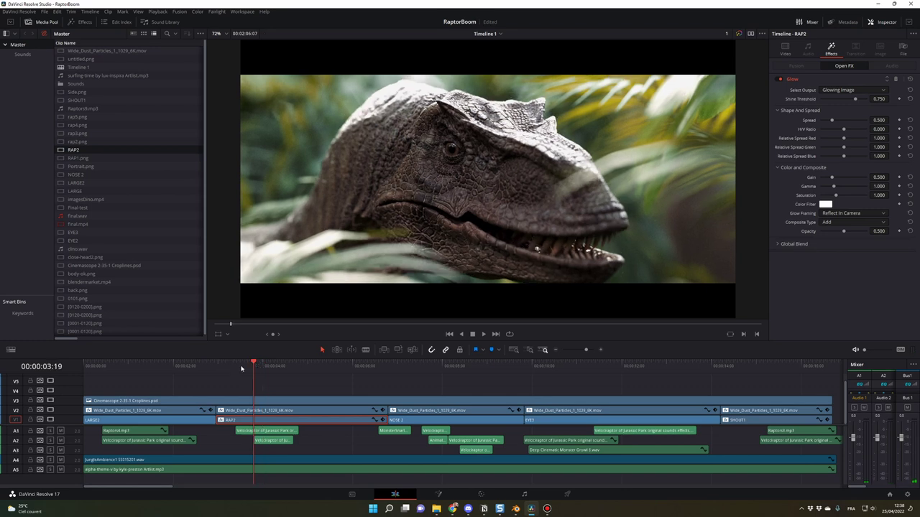